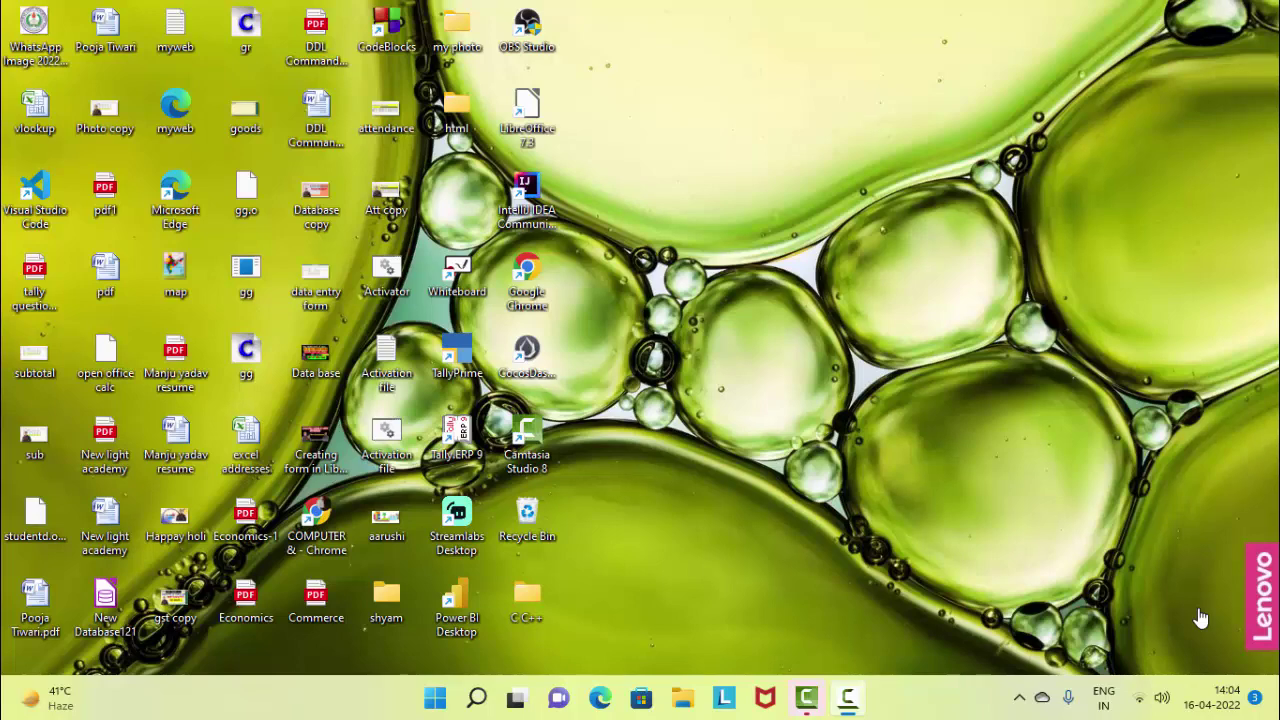
# Refresh the Windows desktop four times from its right-click menu
pyautogui.rightClick(667, 86)
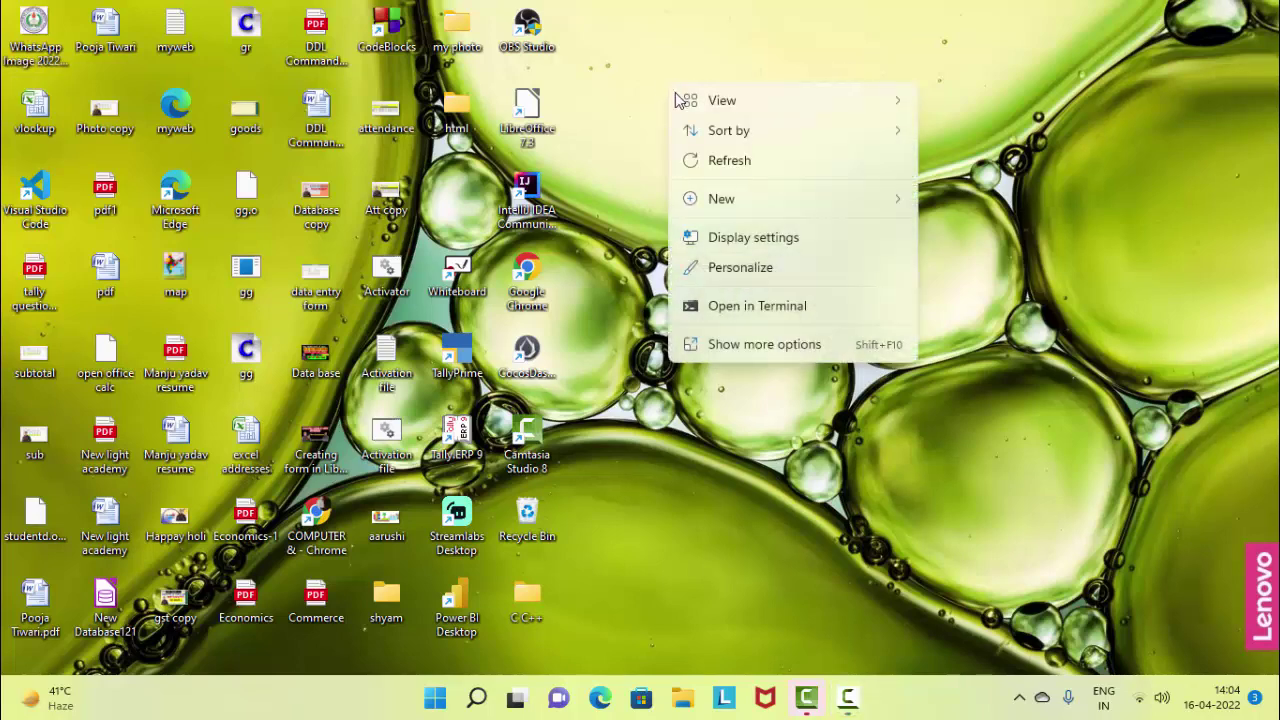
pyautogui.click(726, 166)
pyautogui.rightClick(664, 33)
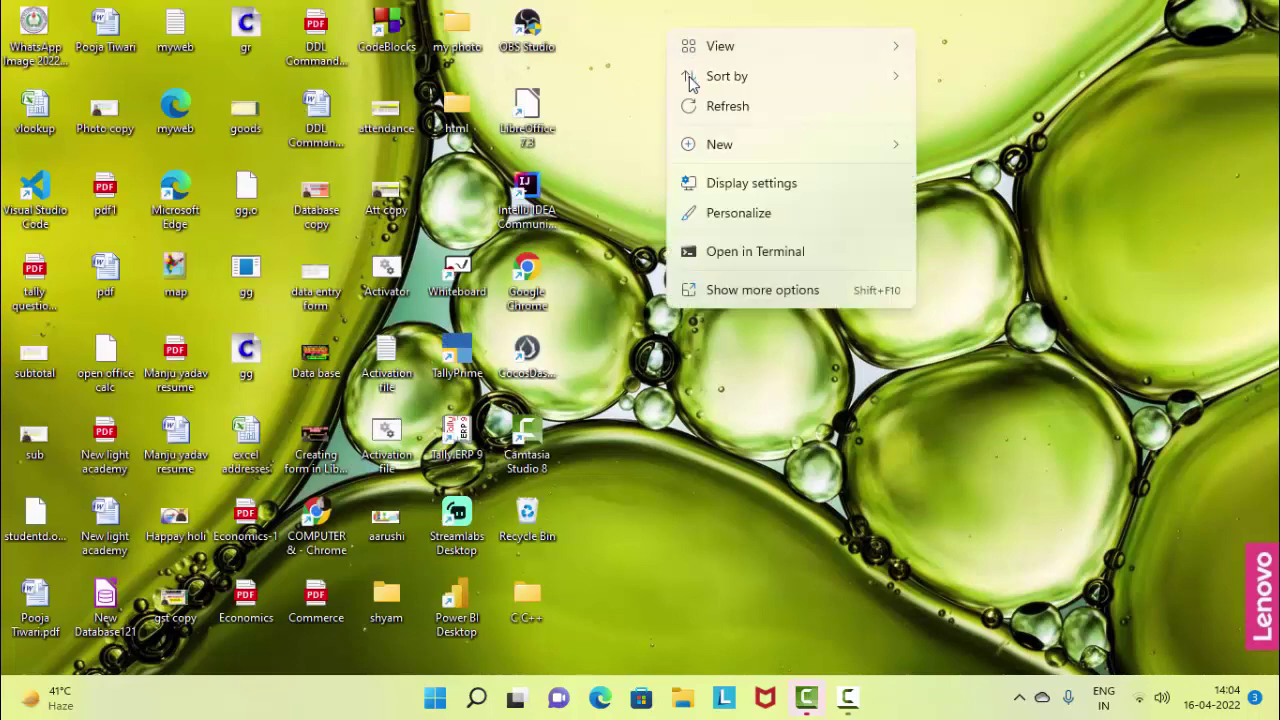
pyautogui.click(720, 106)
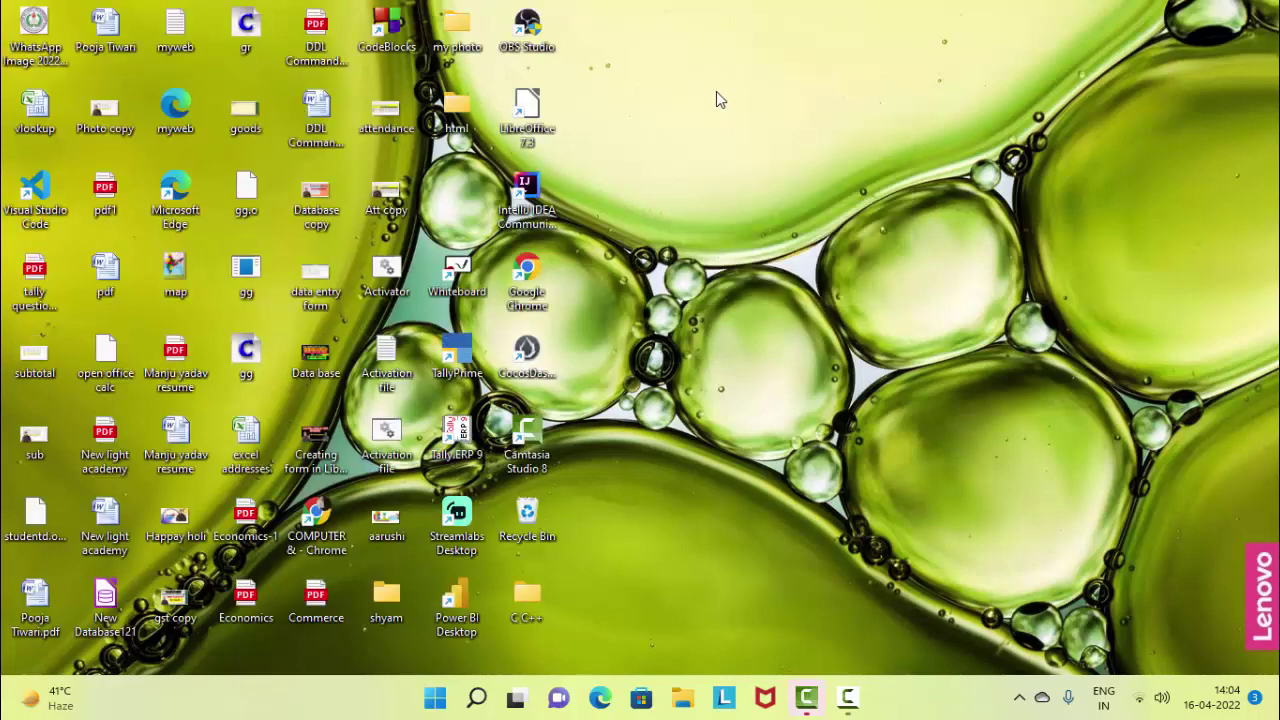
pyautogui.rightClick(716, 99)
pyautogui.click(714, 106)
pyautogui.rightClick(715, 104)
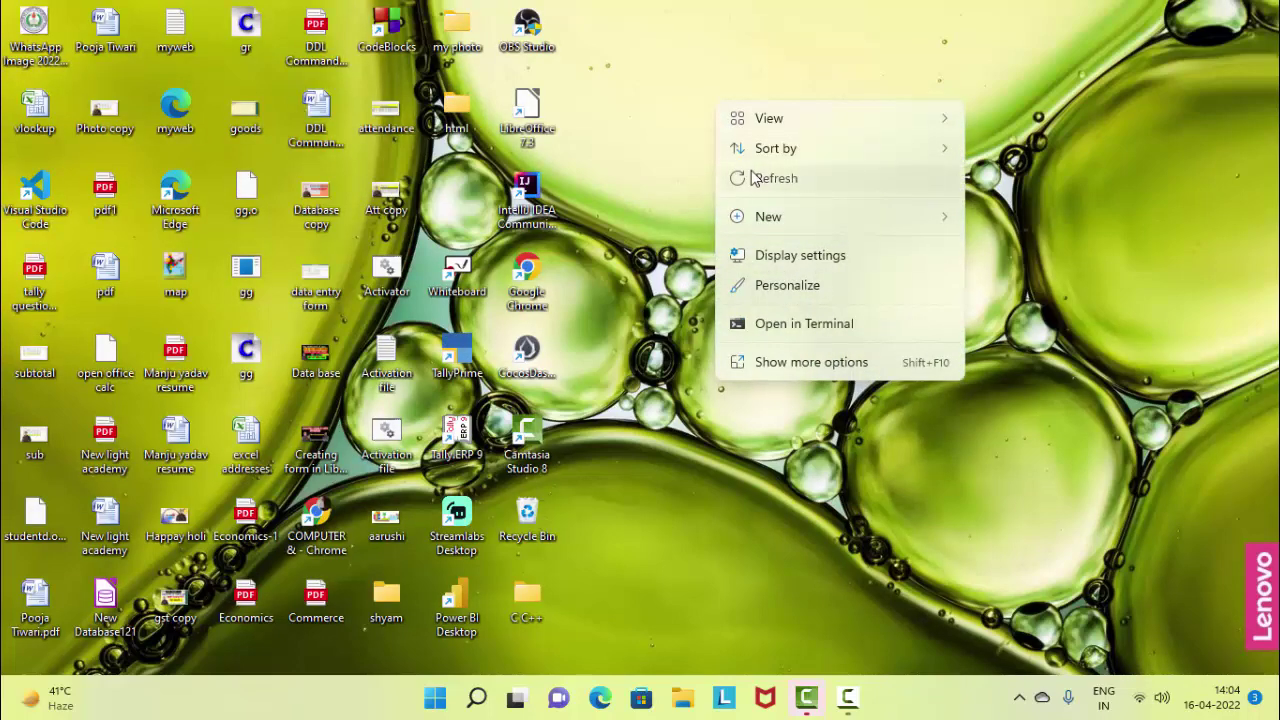
pyautogui.click(757, 178)
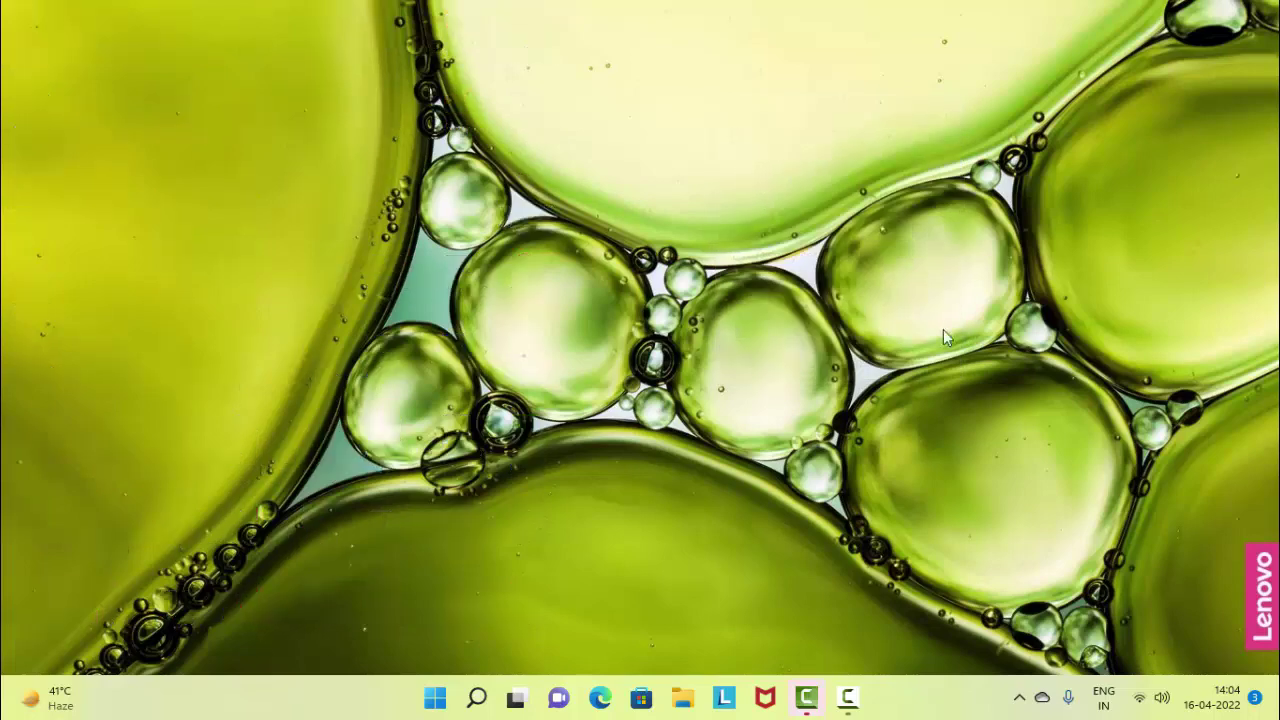
# Search 'photos' in Start and launch Adobe Photoshop 7.0
pyautogui.click(437, 700)
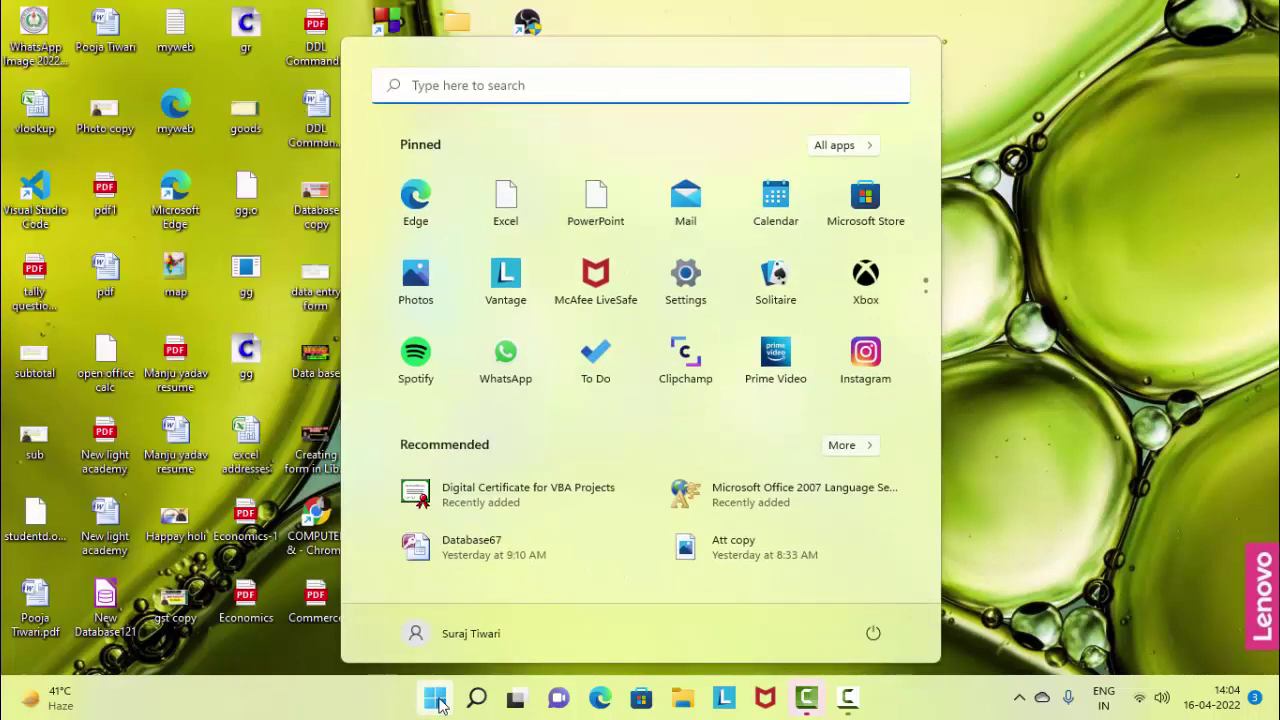
pyautogui.write('pho')
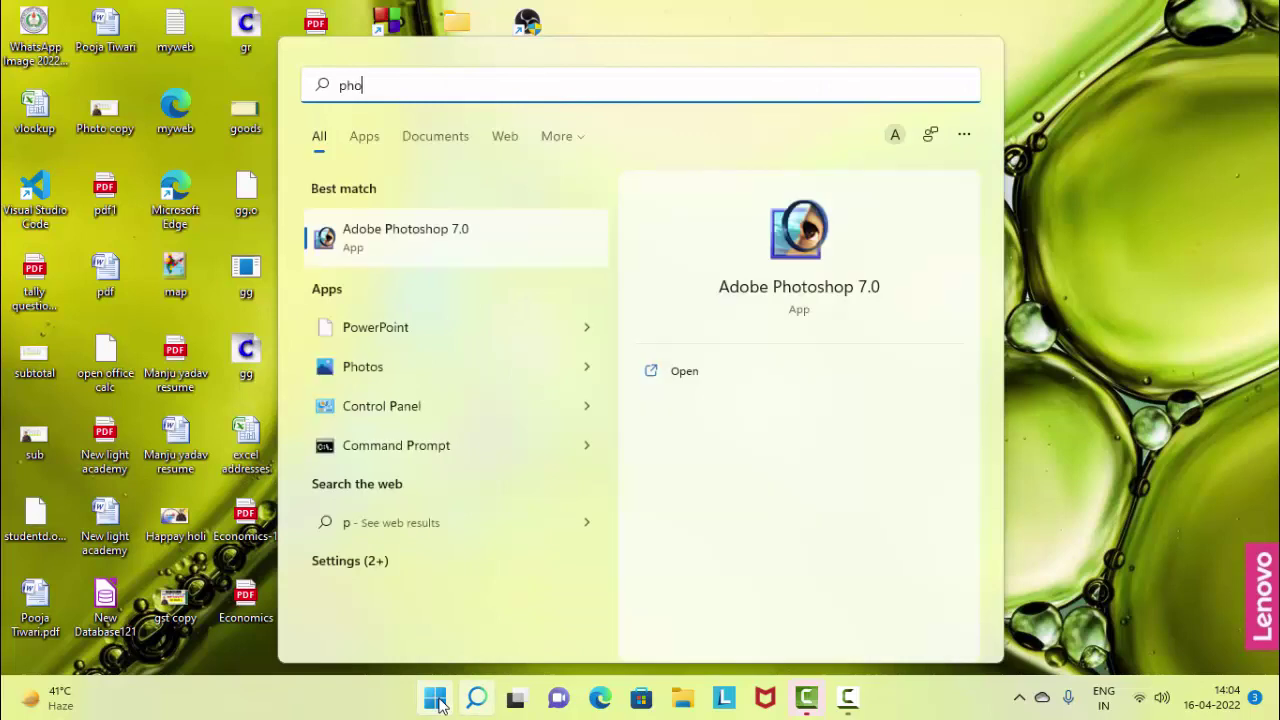
pyautogui.write('tos')
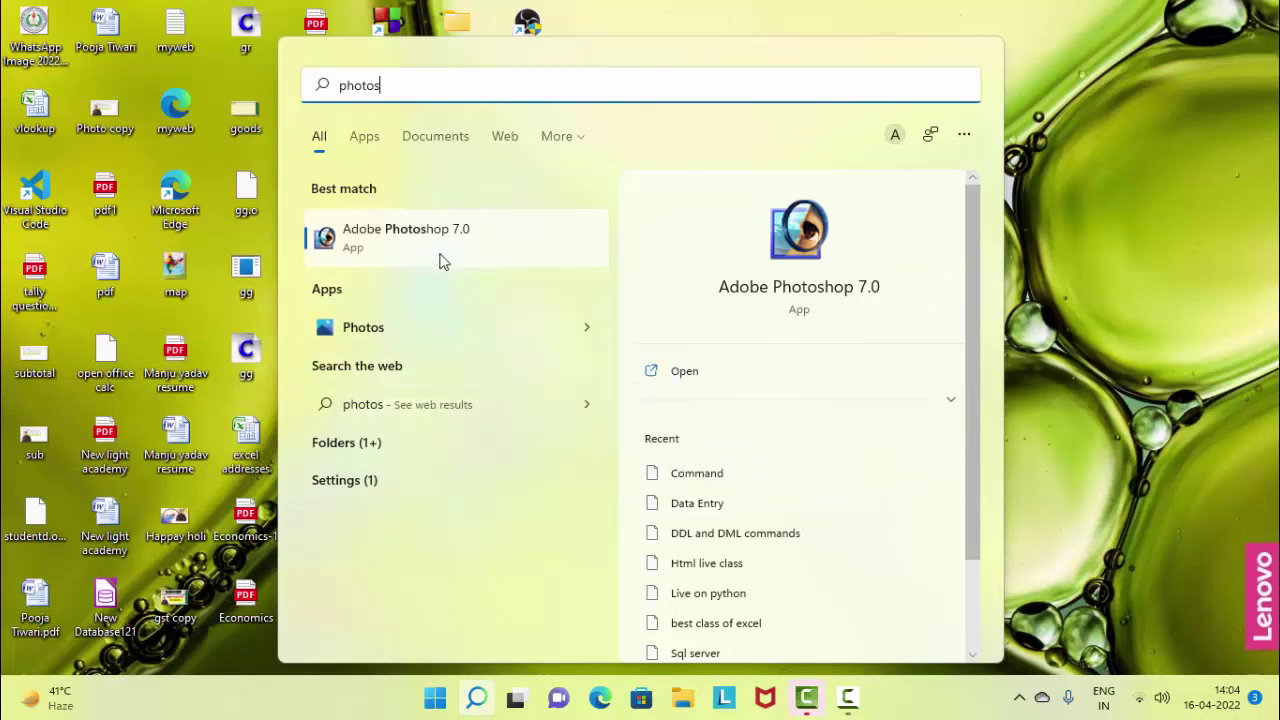
pyautogui.click(399, 247)
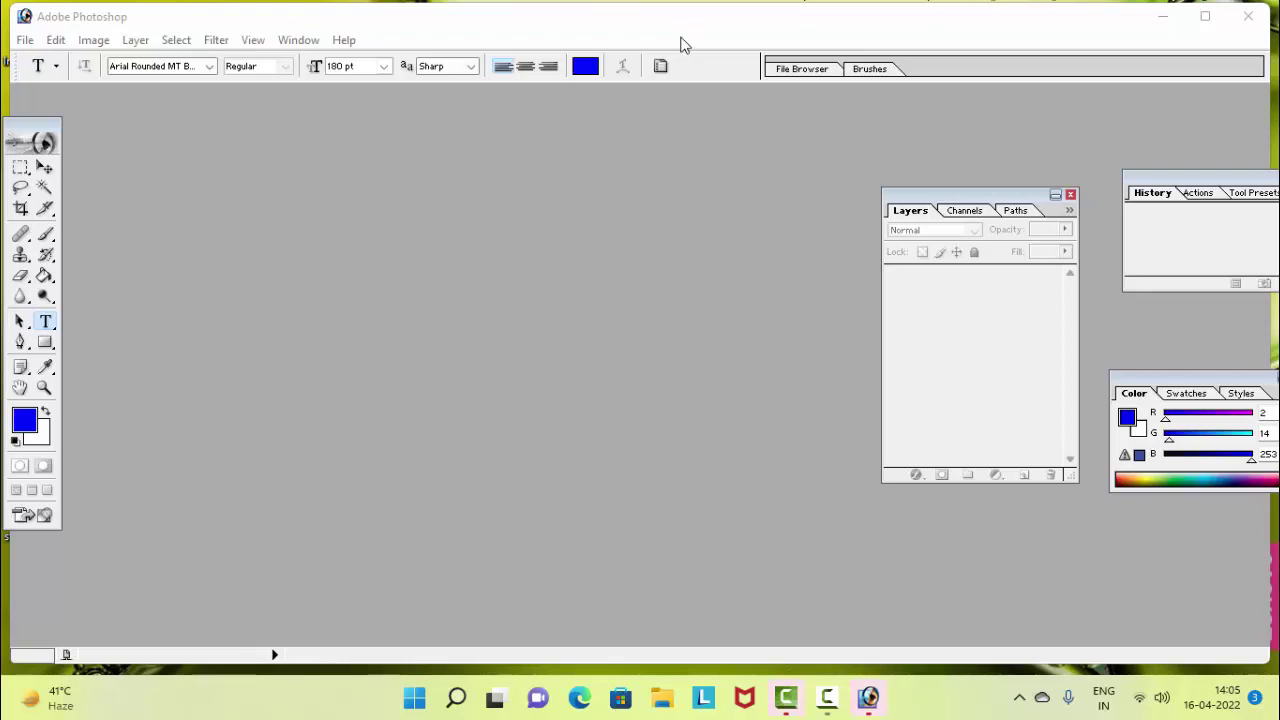
# Create document 'suraj' using the 1920 x 1080 HDTV 1080i preset, 72 pixels/inch, Grayscale mode
pyautogui.click(27, 41)
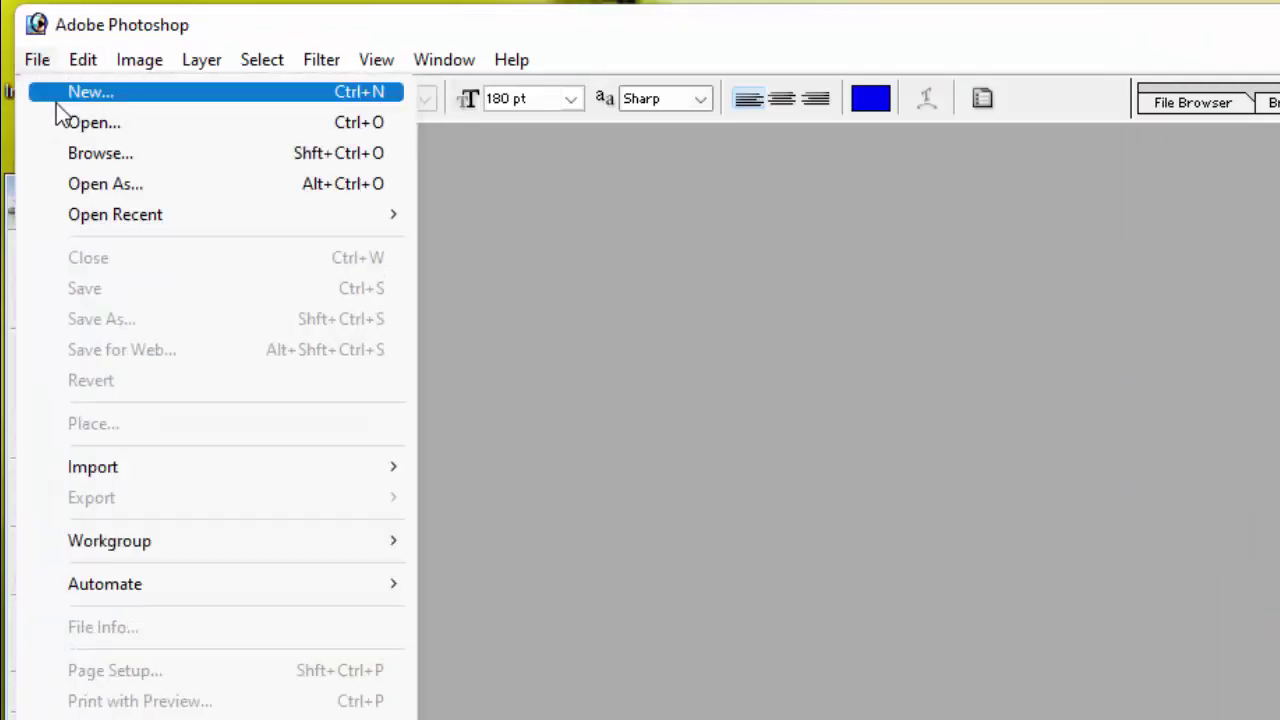
pyautogui.click(325, 92)
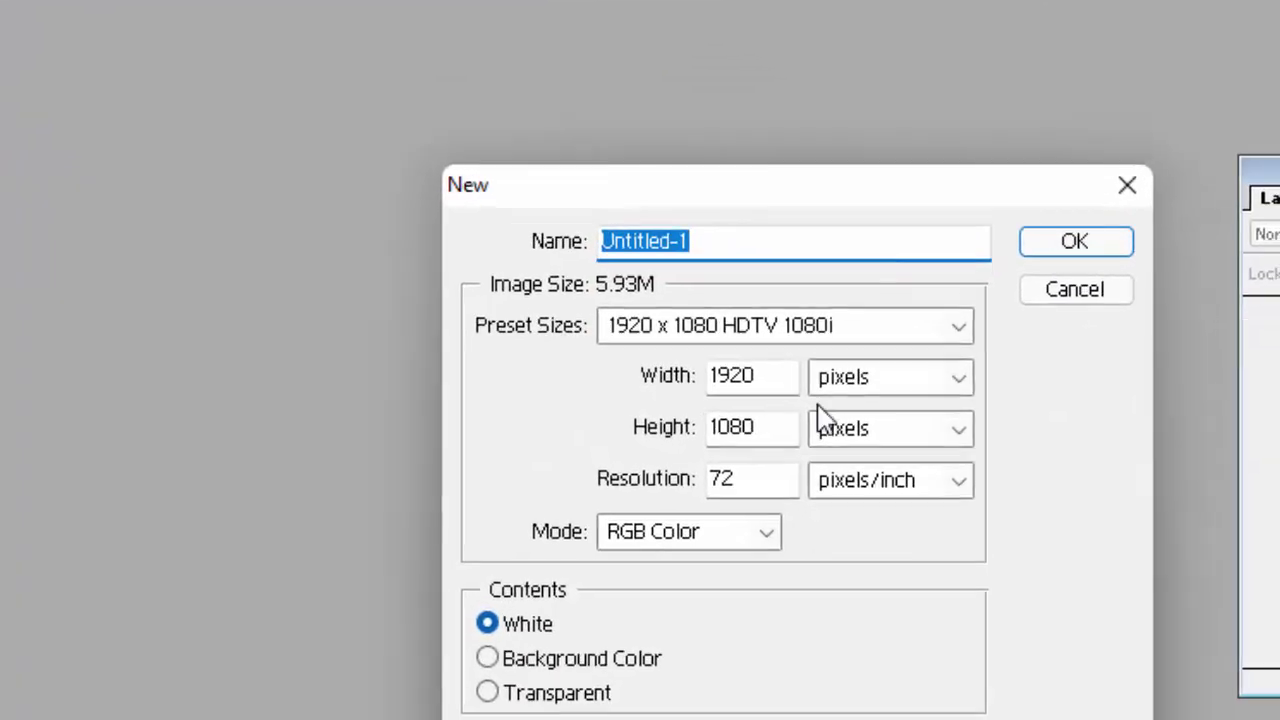
pyautogui.press('BackSpace')
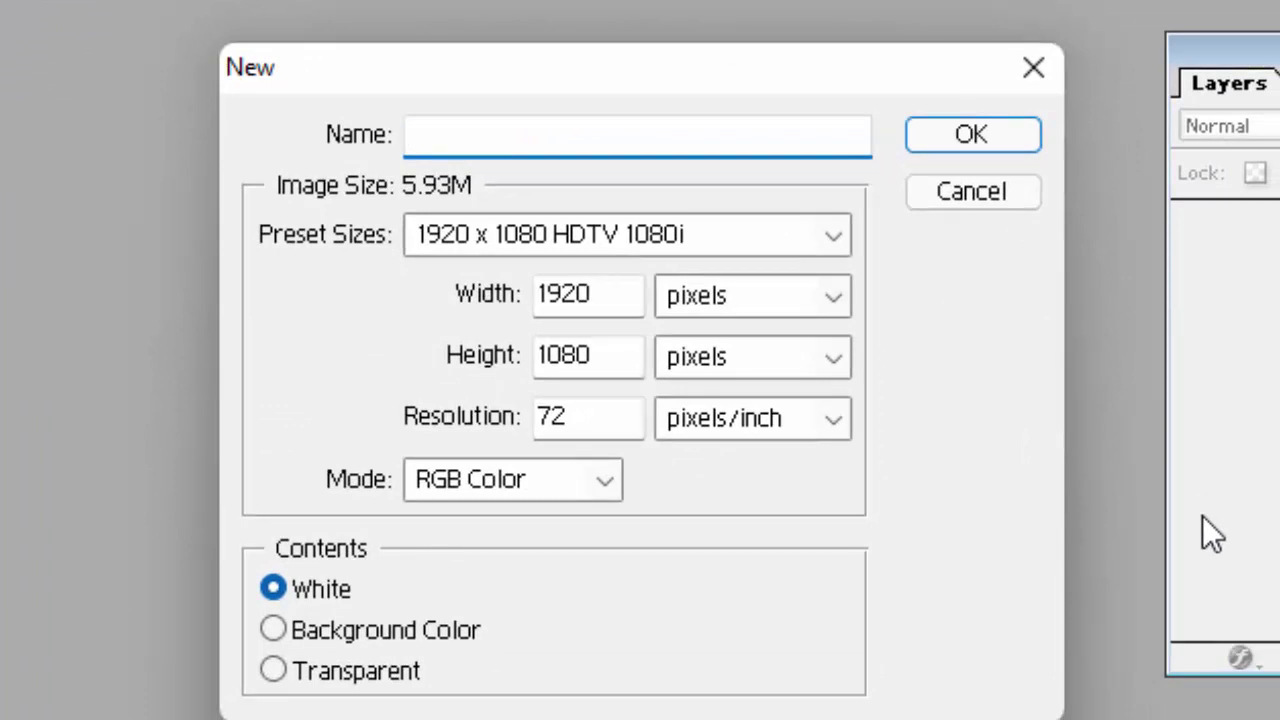
pyautogui.write('sura')
pyautogui.write('j')
pyautogui.click(806, 236)
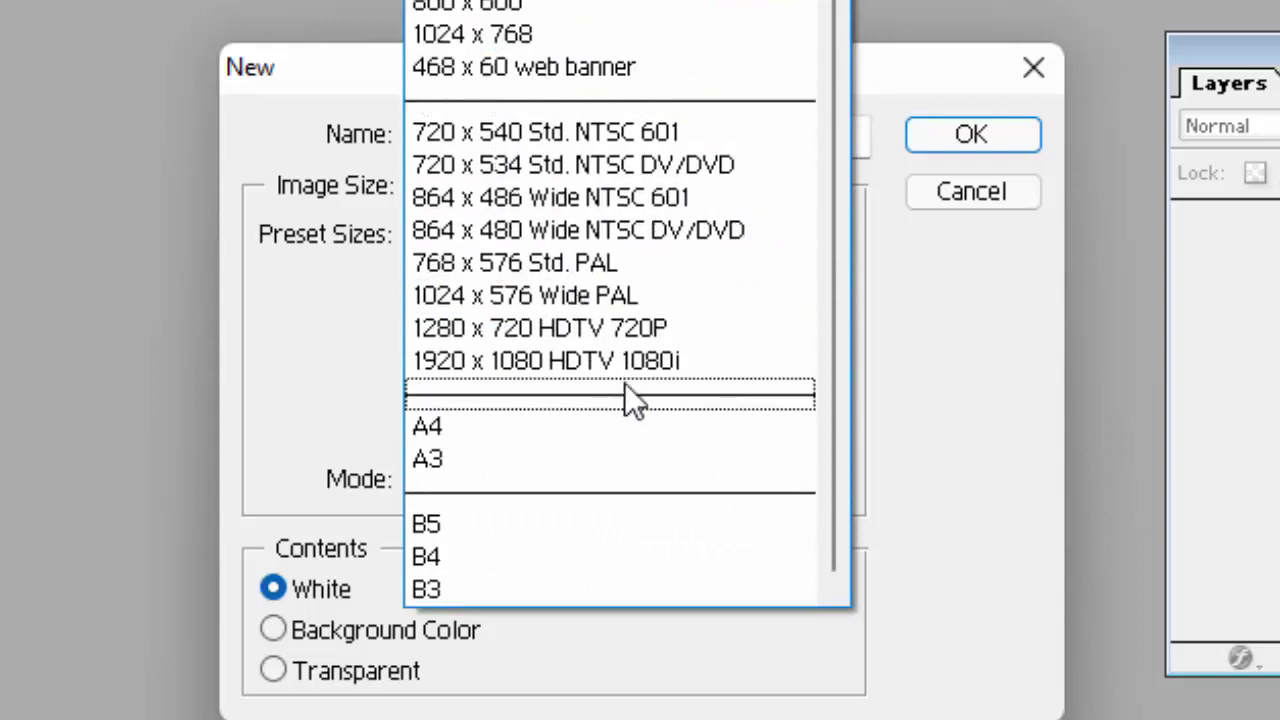
pyautogui.click(675, 364)
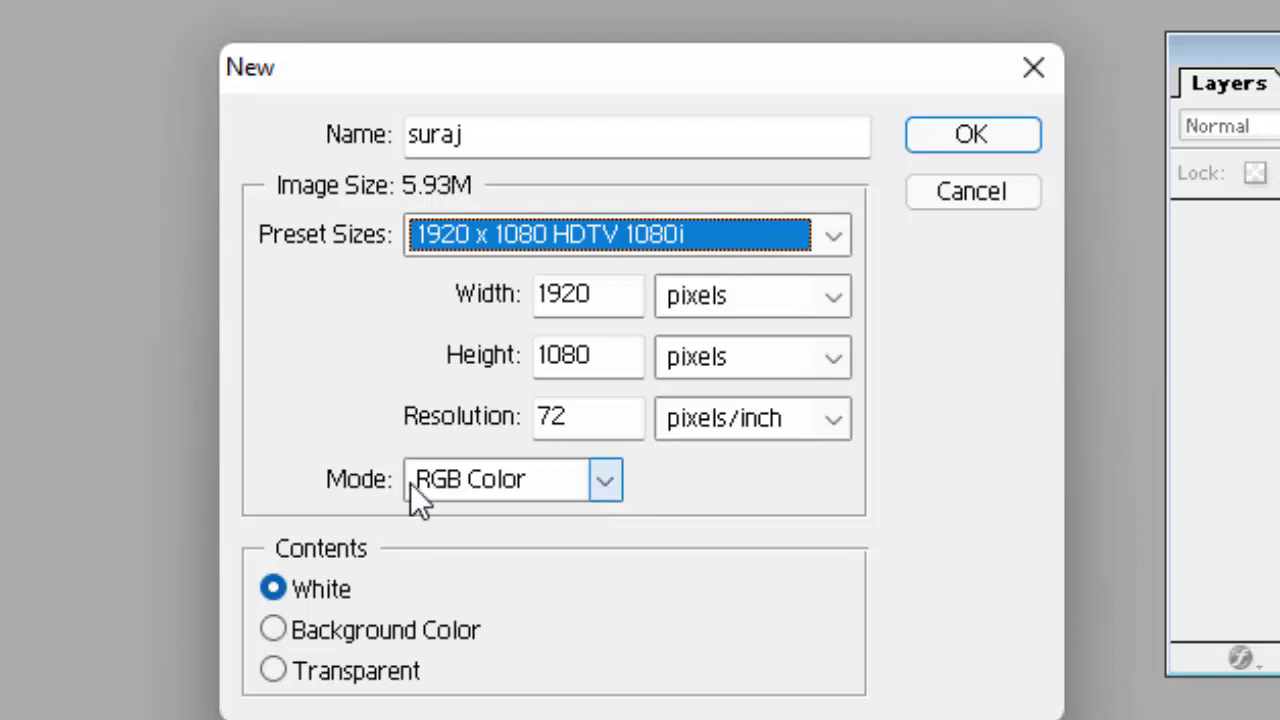
pyautogui.click(586, 420)
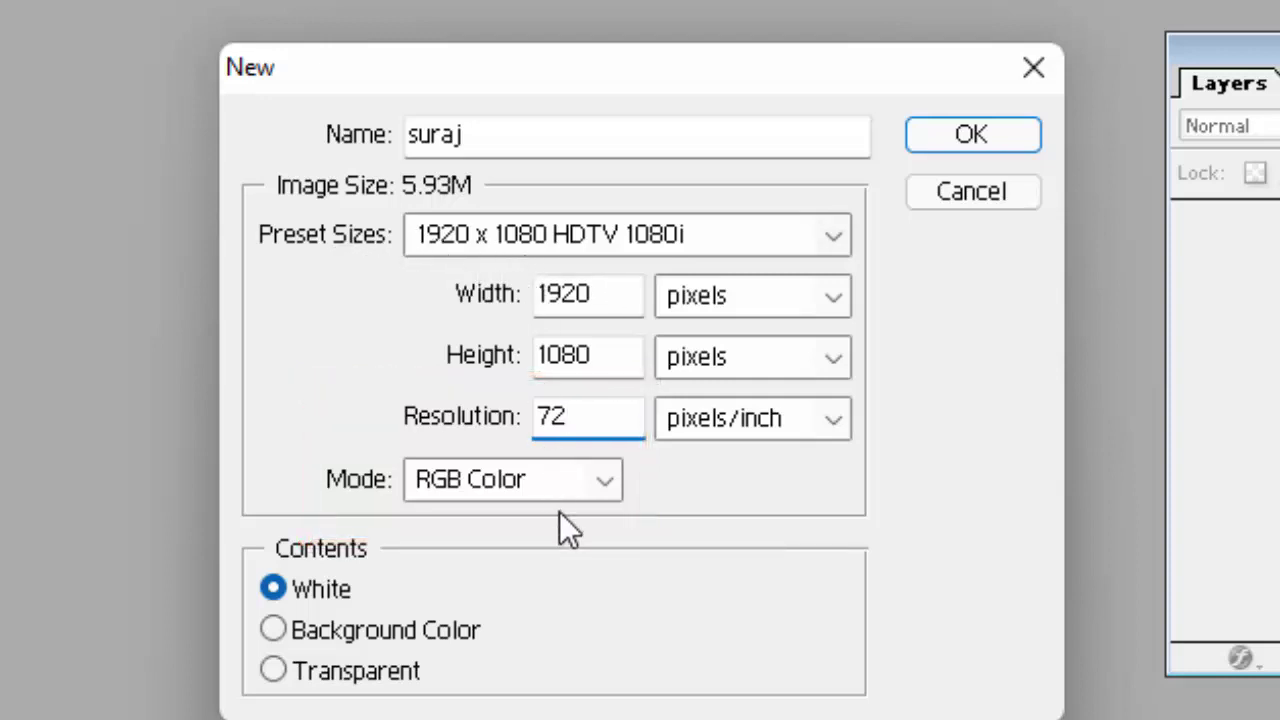
pyautogui.click(610, 478)
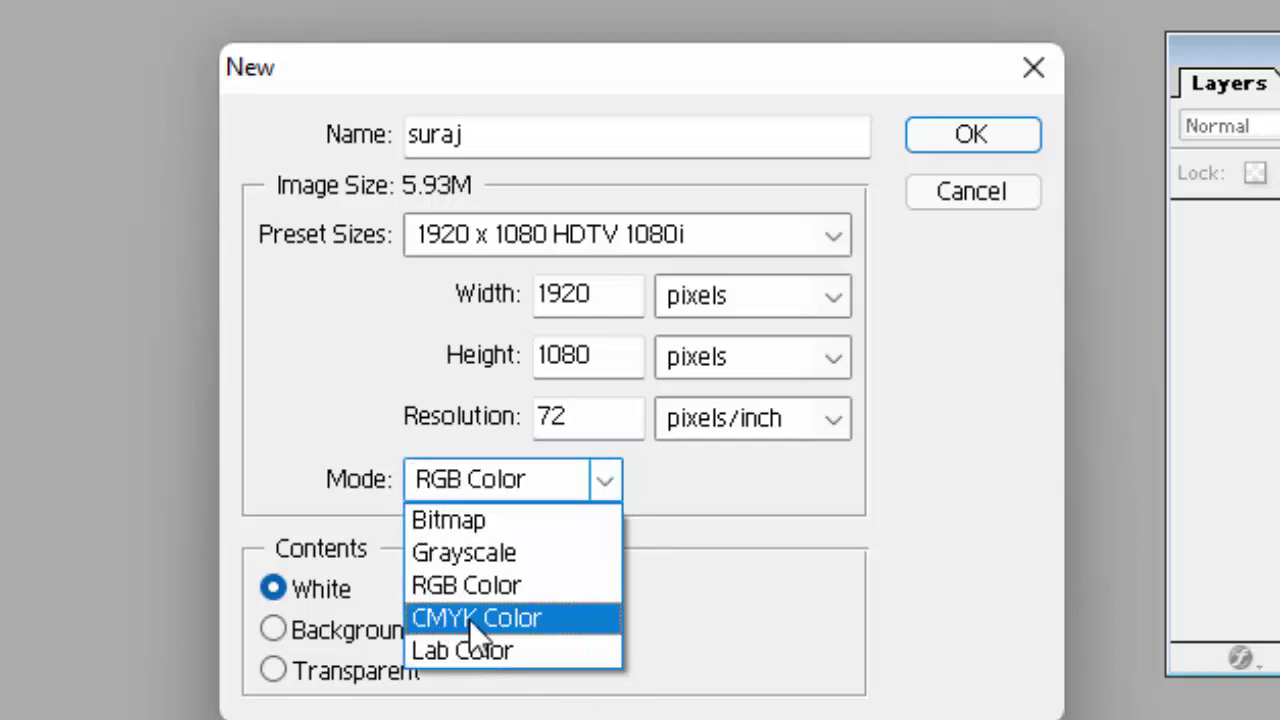
pyautogui.click(463, 554)
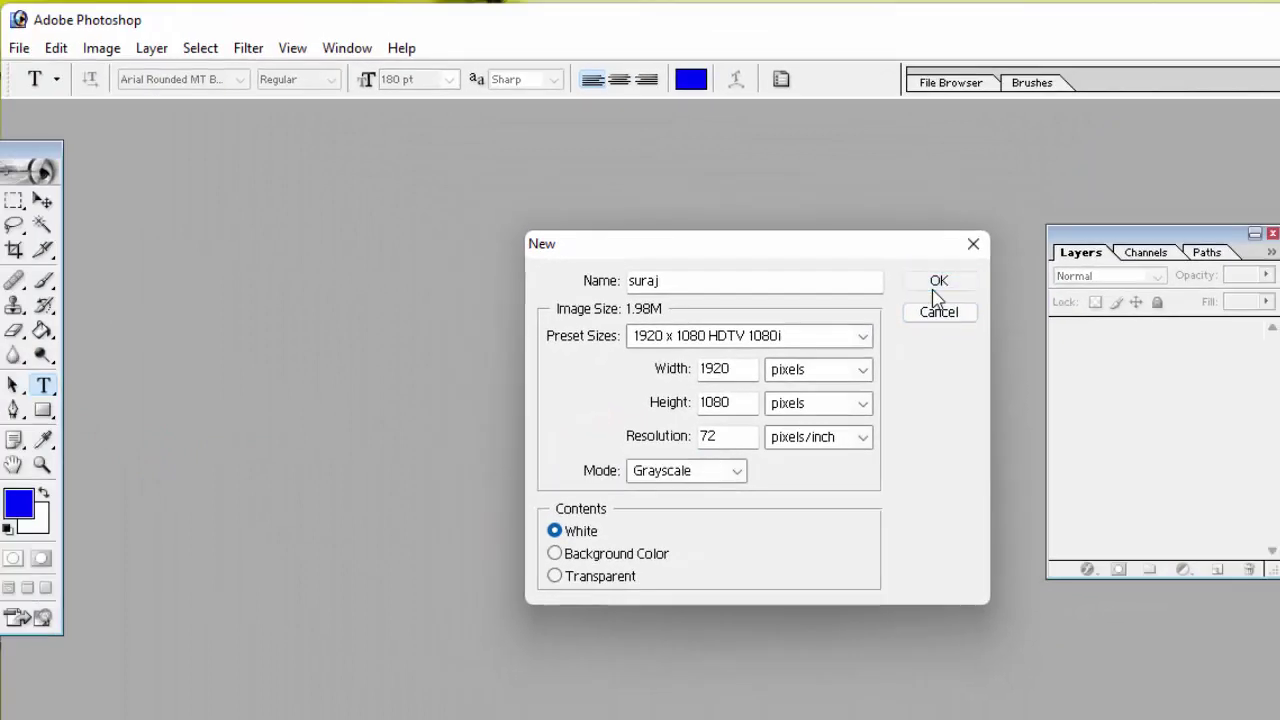
pyautogui.click(938, 262)
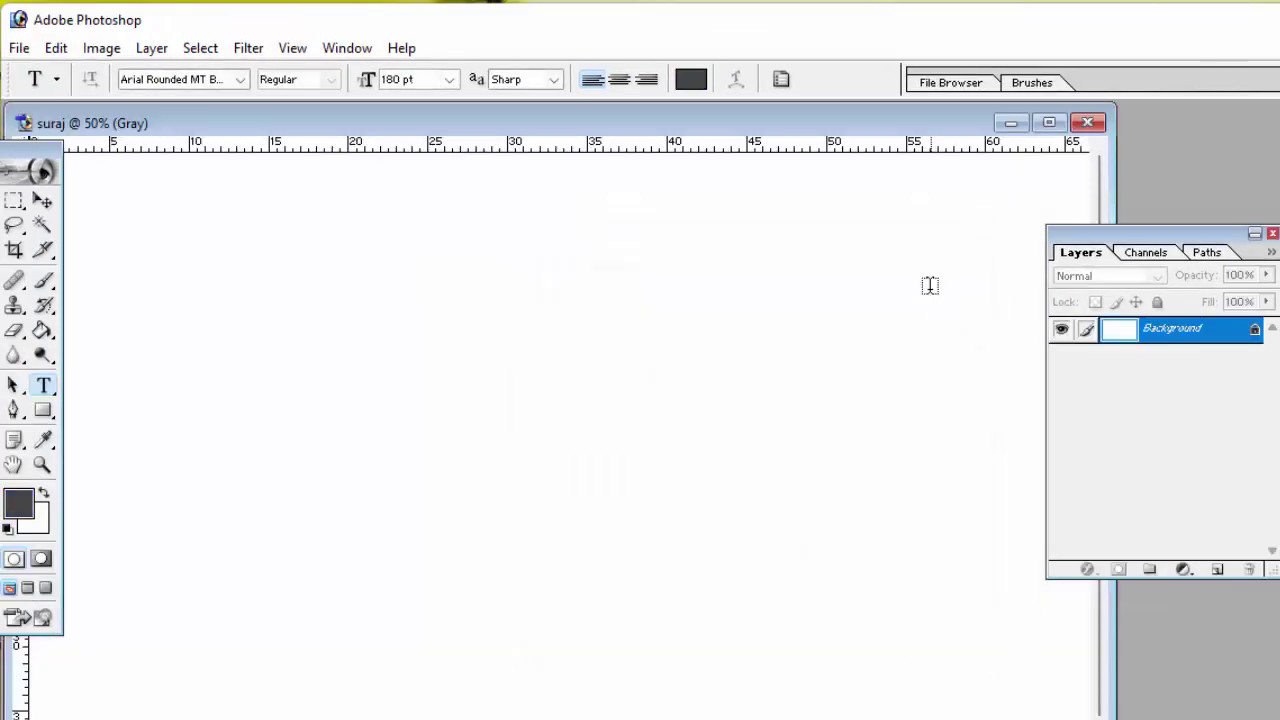
# Maximize the document window and Paint Bucket-fill the canvas with dark grey
pyautogui.click(1049, 122)
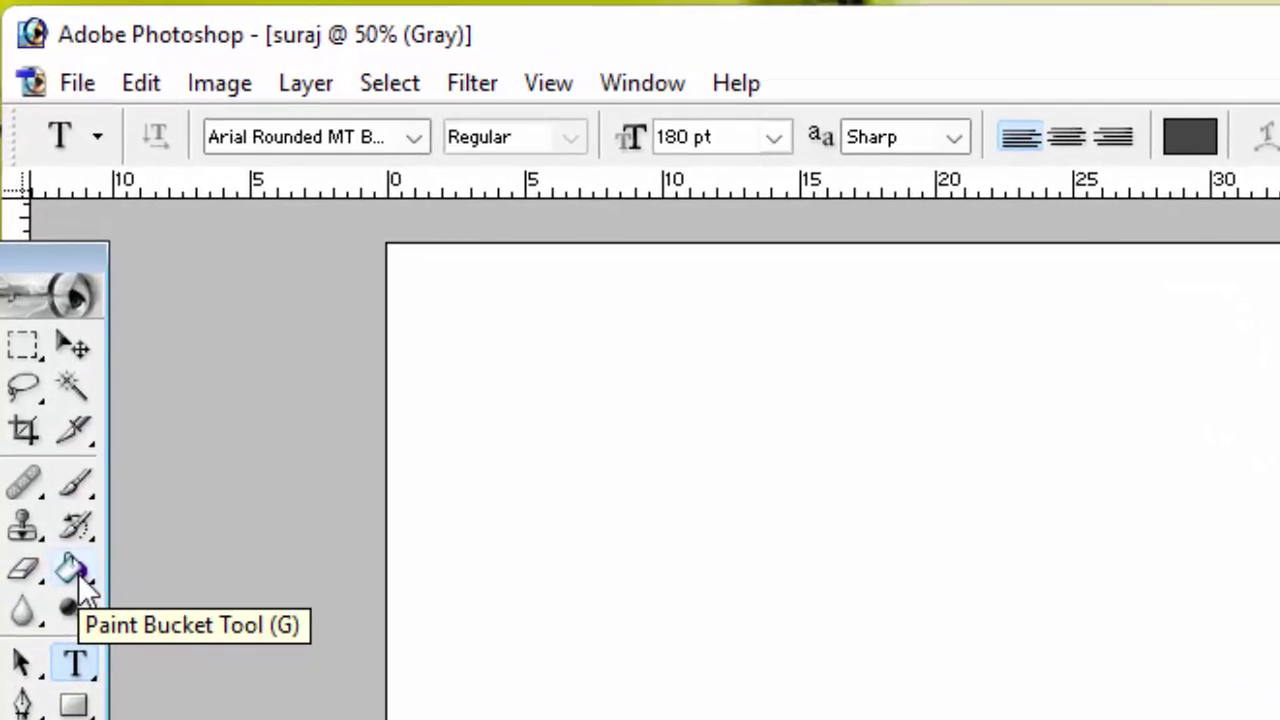
pyautogui.click(80, 586)
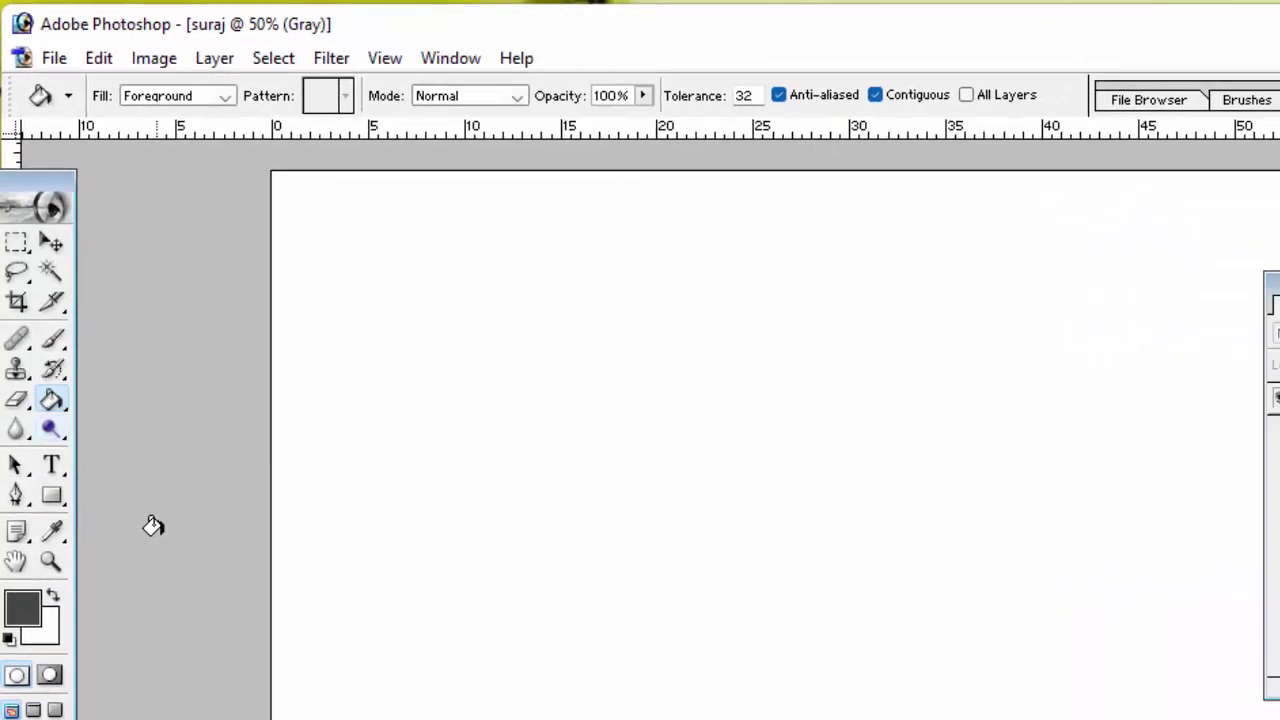
pyautogui.click(362, 381)
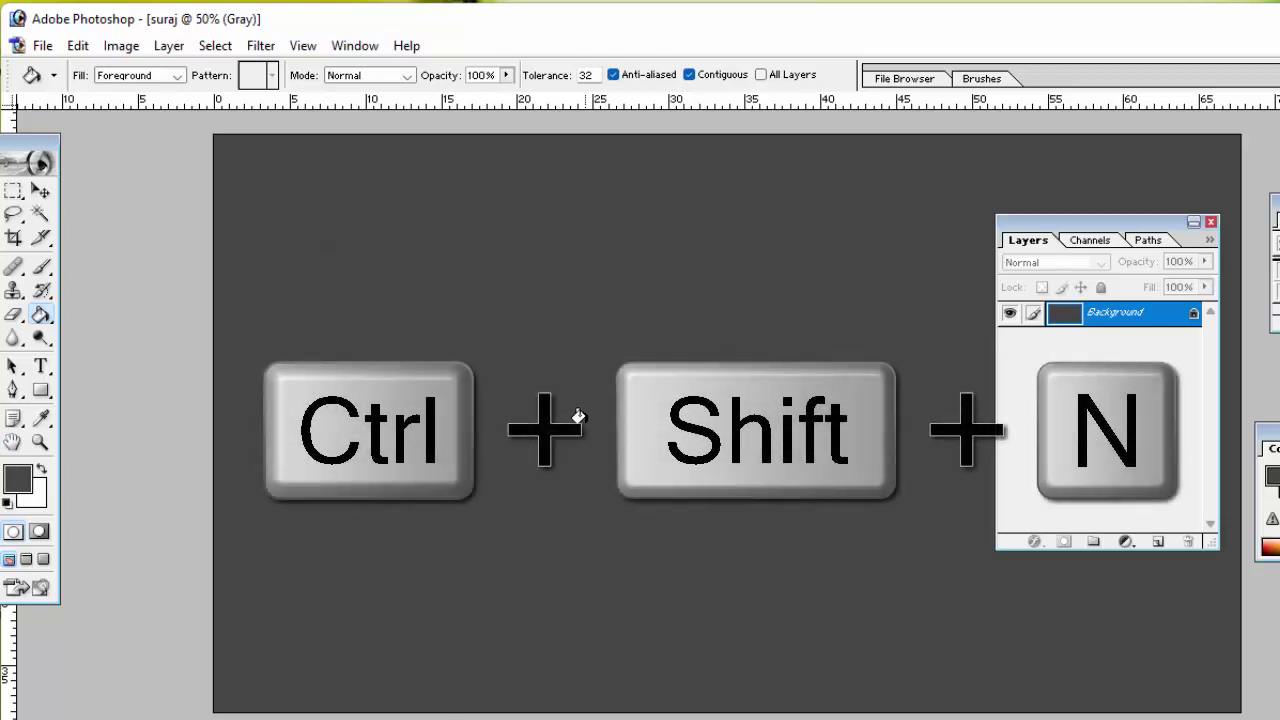
# Add a transparent Layer 1 with Ctrl+Shift+N, accepting the New Layer defaults
pyautogui.hotkey('ctrl', 'shift', 'n')
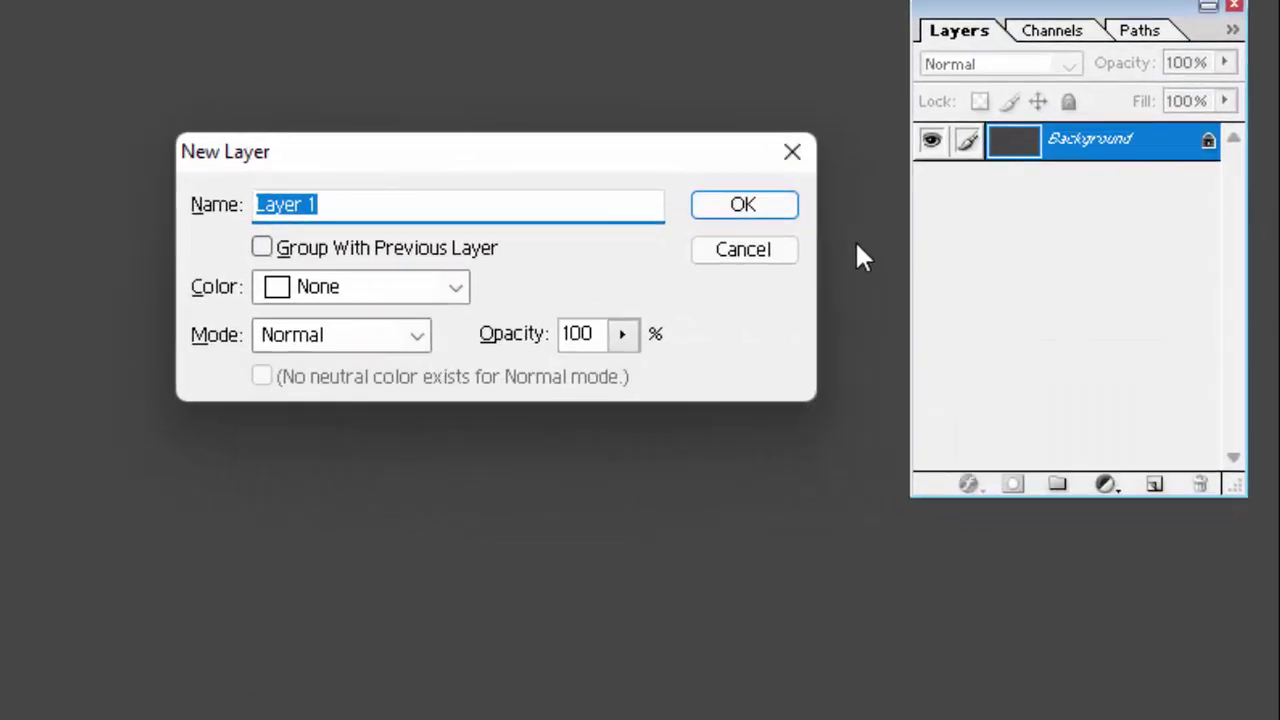
pyautogui.click(741, 206)
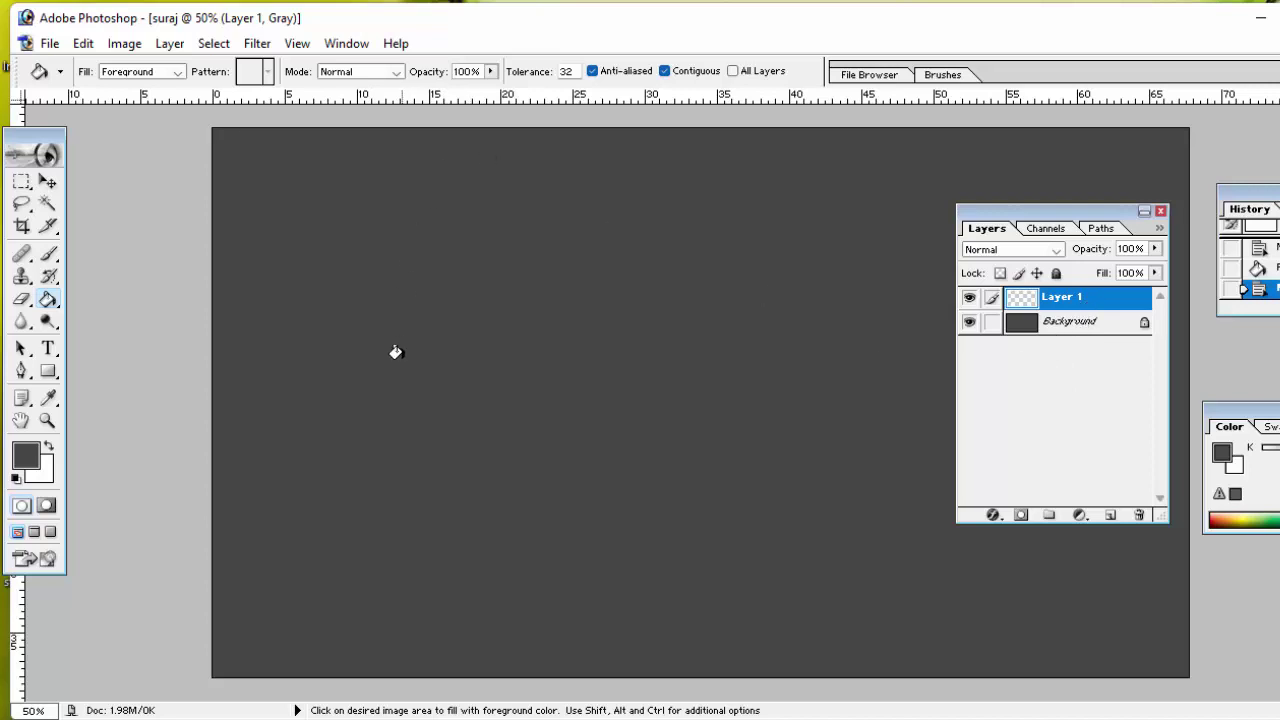
# Paint Bucket-fill Layer 1 with the dark grey foreground, keeping Fill set to Foreground
pyautogui.click(34, 452)
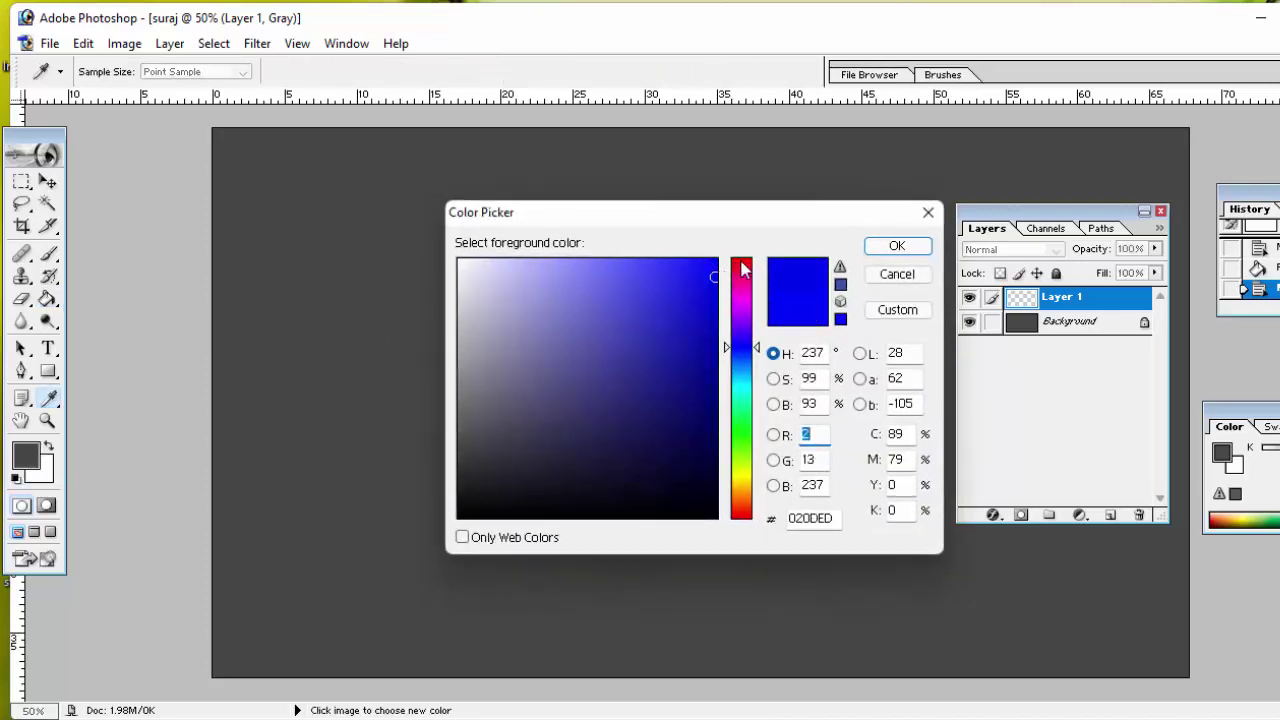
pyautogui.click(897, 246)
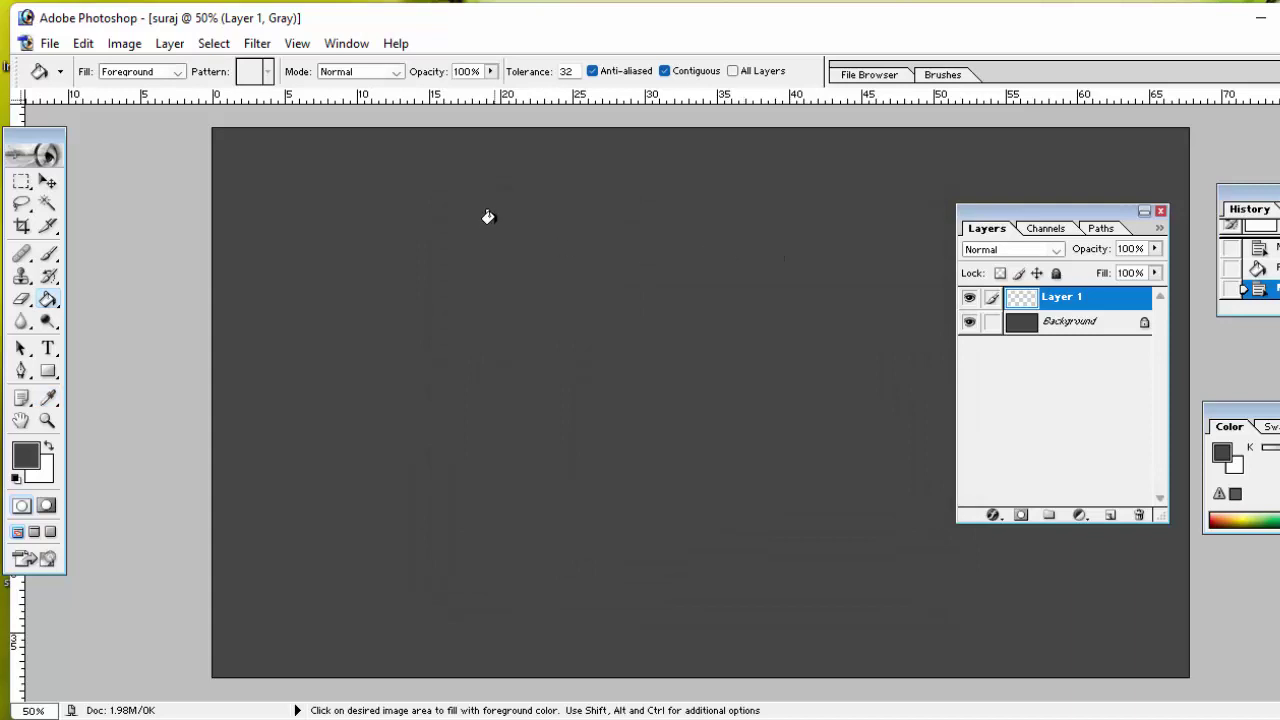
pyautogui.click(487, 216)
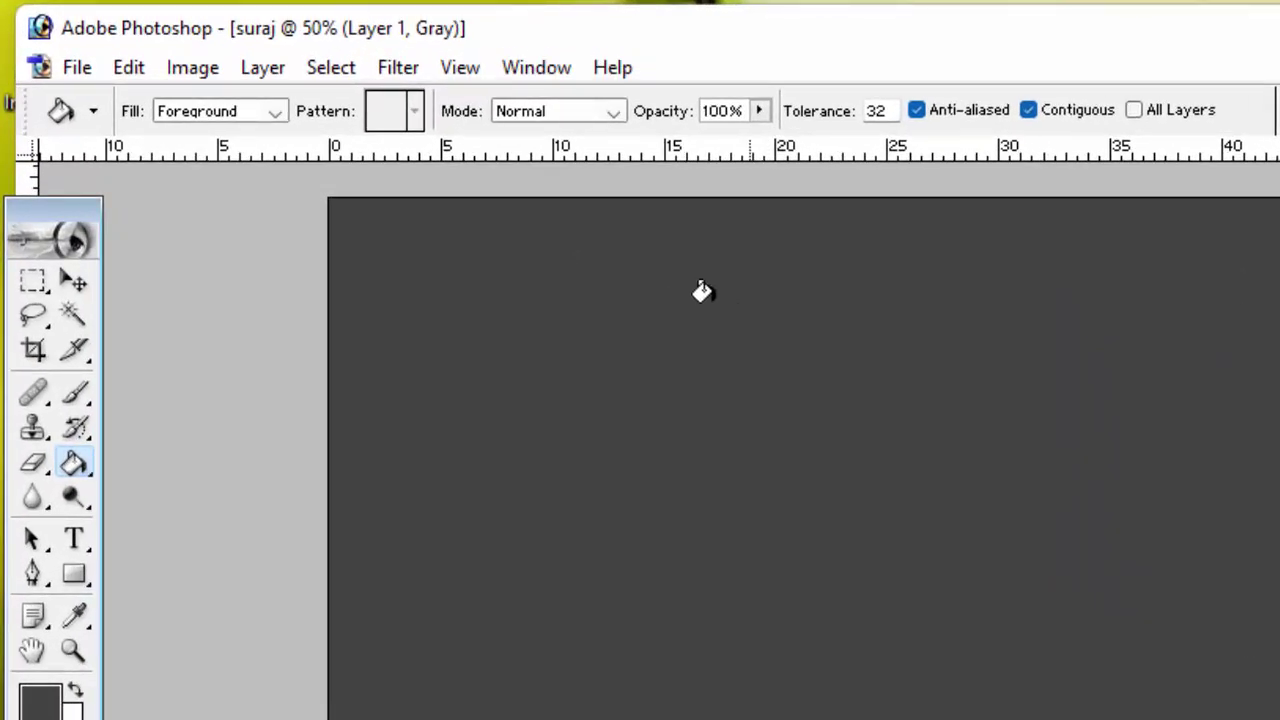
pyautogui.click(276, 118)
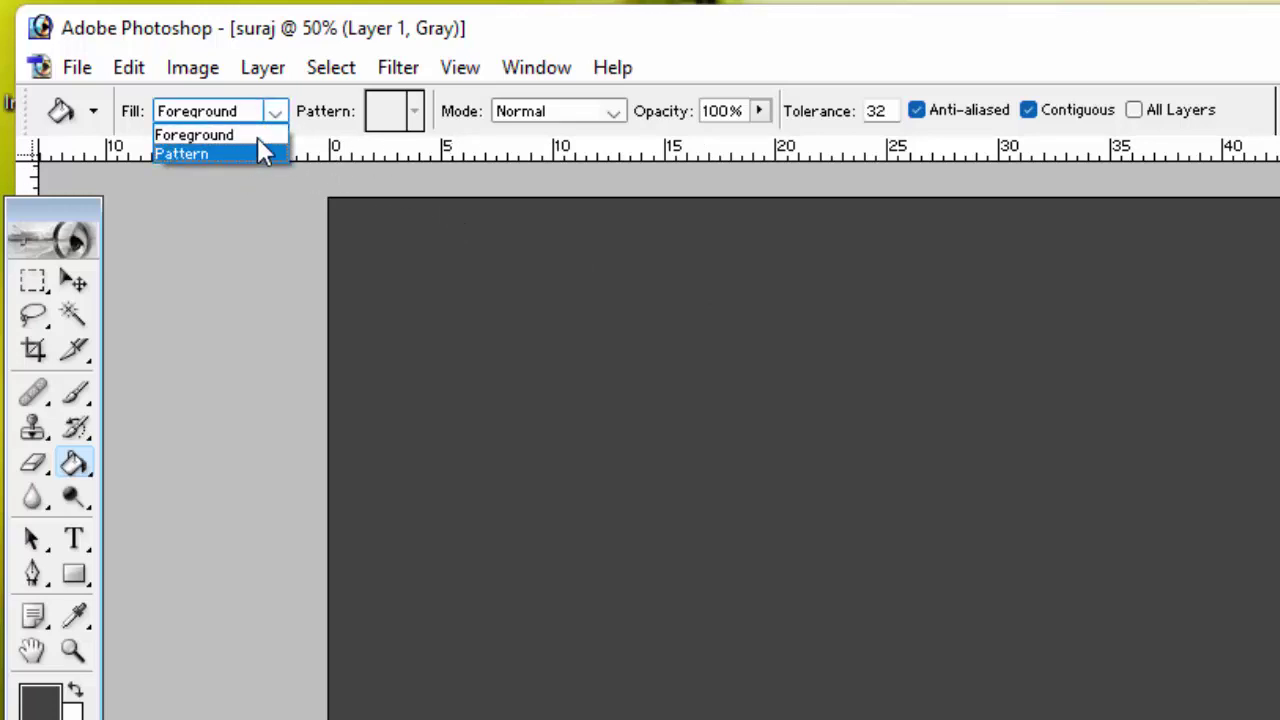
pyautogui.click(279, 128)
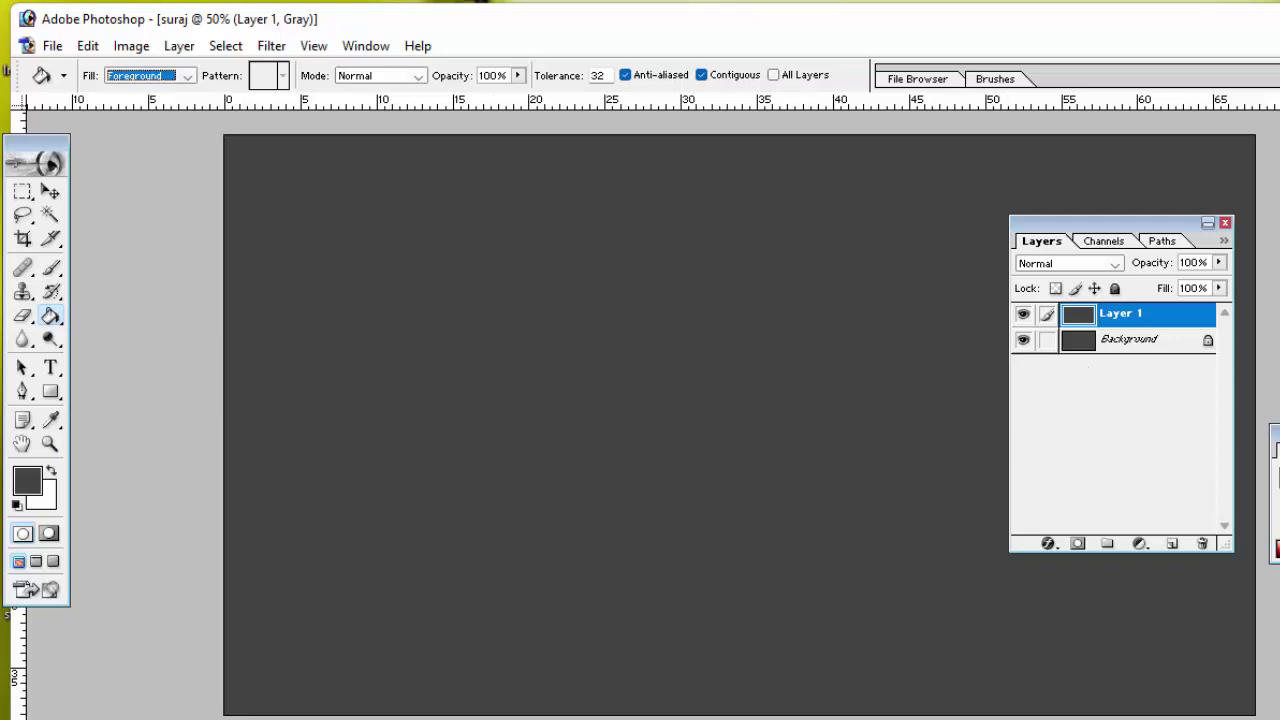
# Create document 'ddd': 1920 x 1080 HDTV 1080i preset, RGB Color, Background Color contents
pyautogui.click(52, 46)
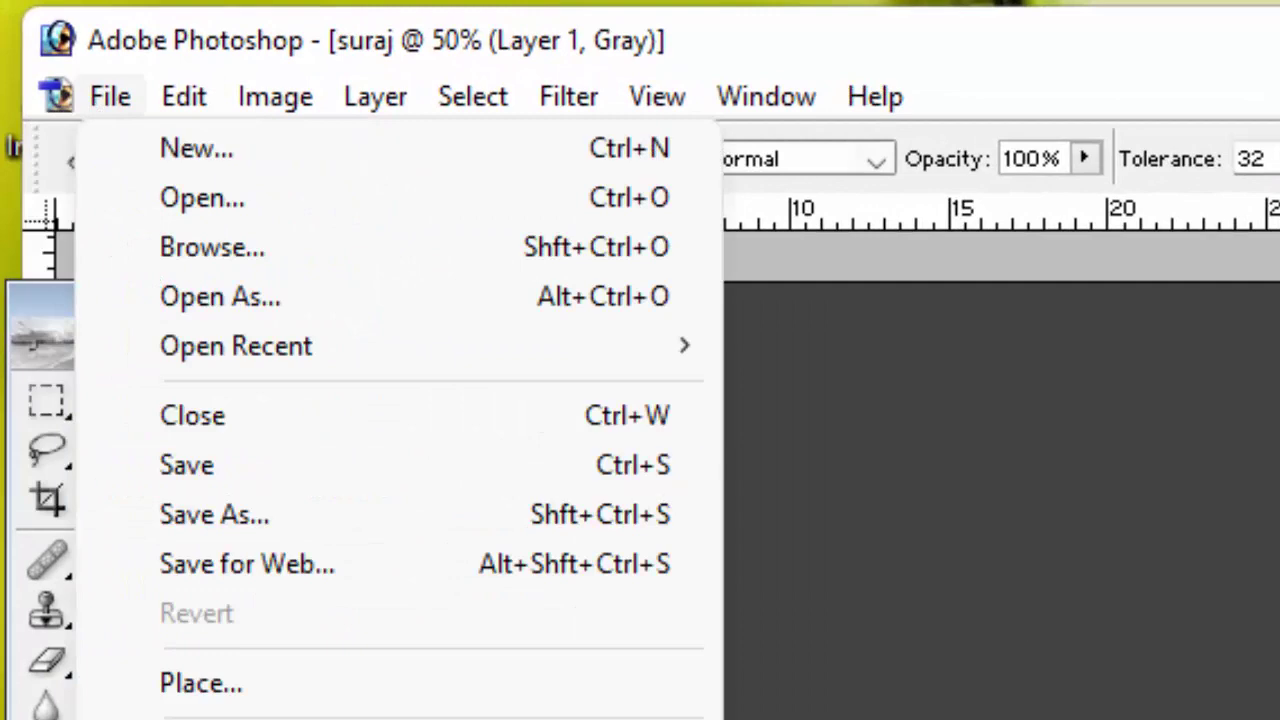
pyautogui.hotkey('ctrl', 'n')
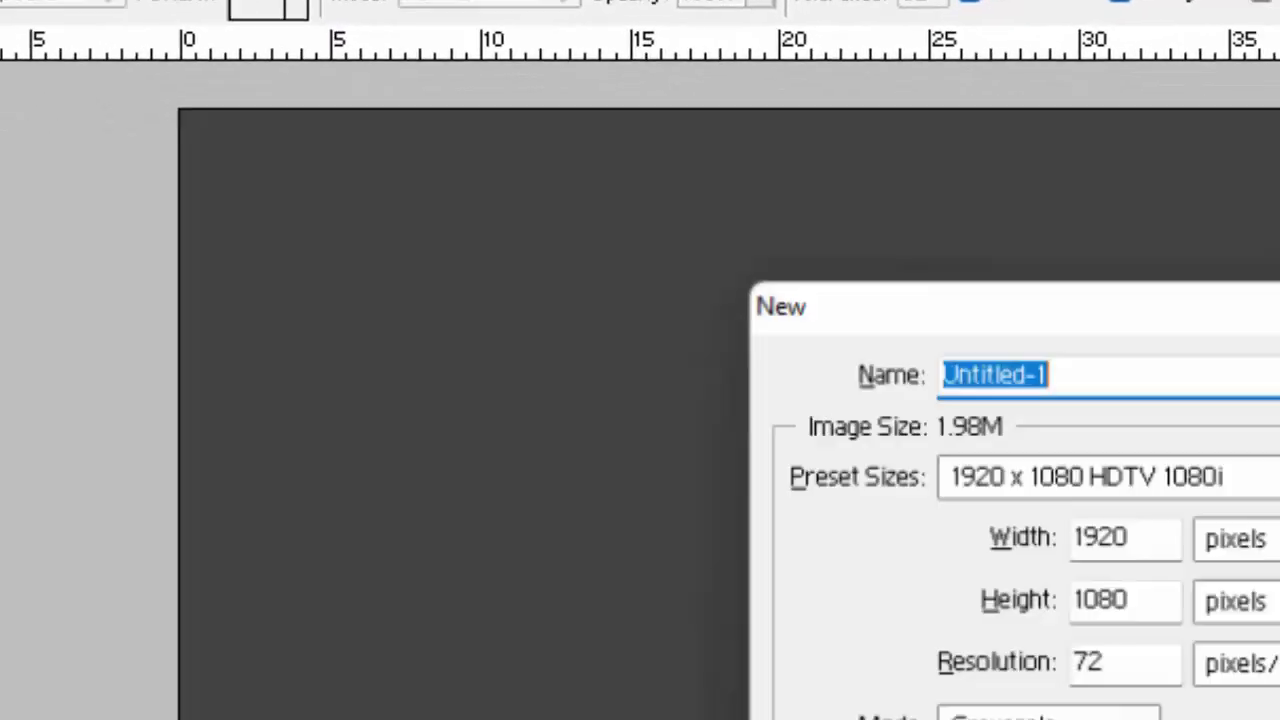
pyautogui.press('BackSpace')
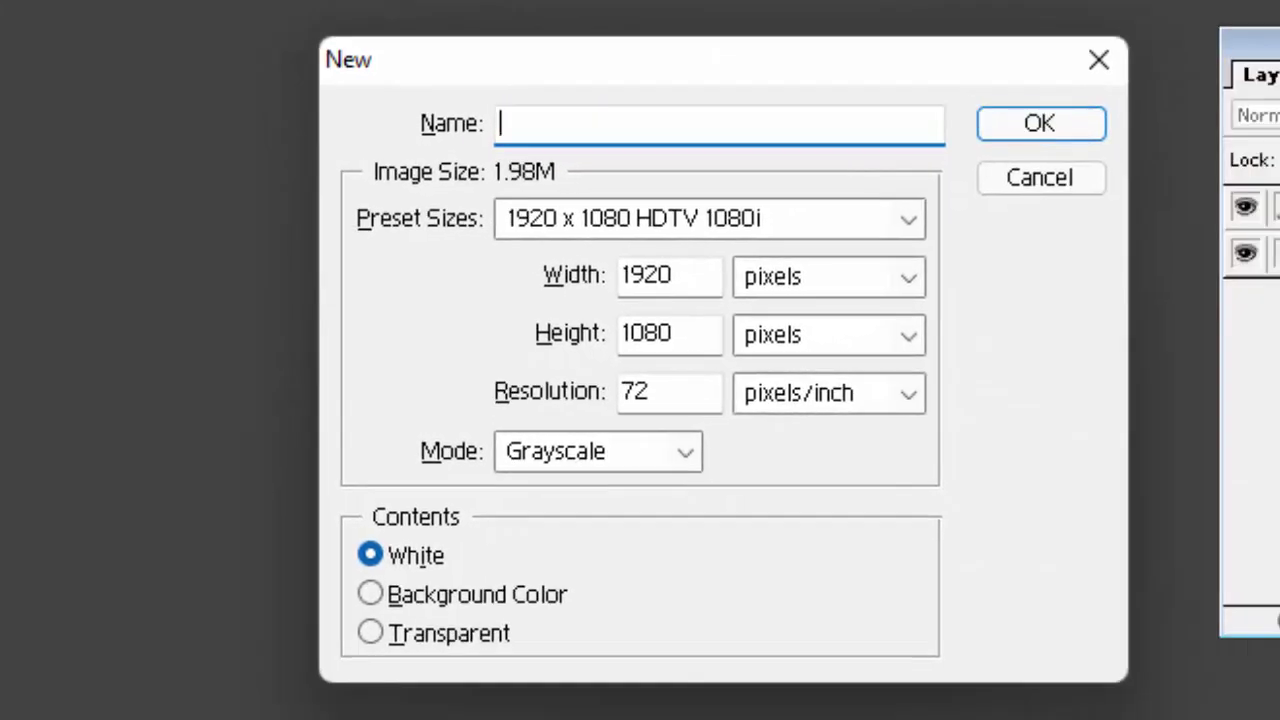
pyautogui.write('ddd')
pyautogui.hotkey('ctrl', 'a')
pyautogui.click(908, 222)
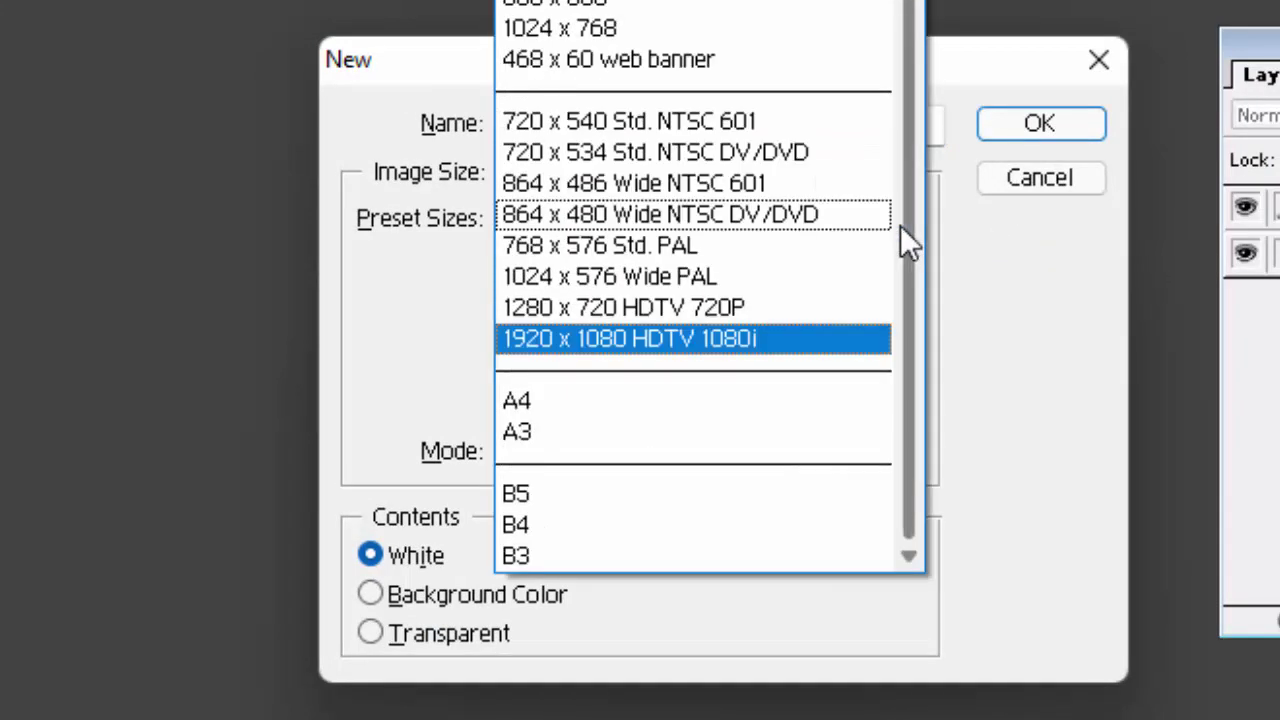
pyautogui.click(842, 336)
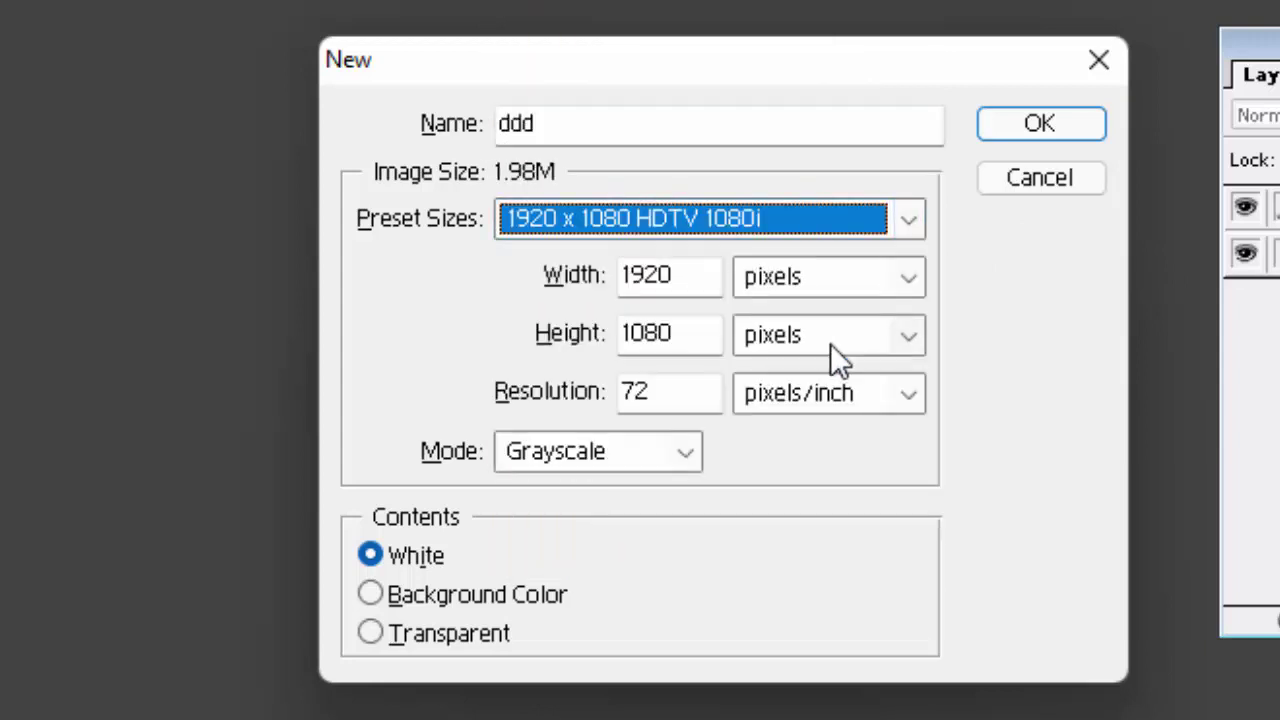
pyautogui.click(681, 460)
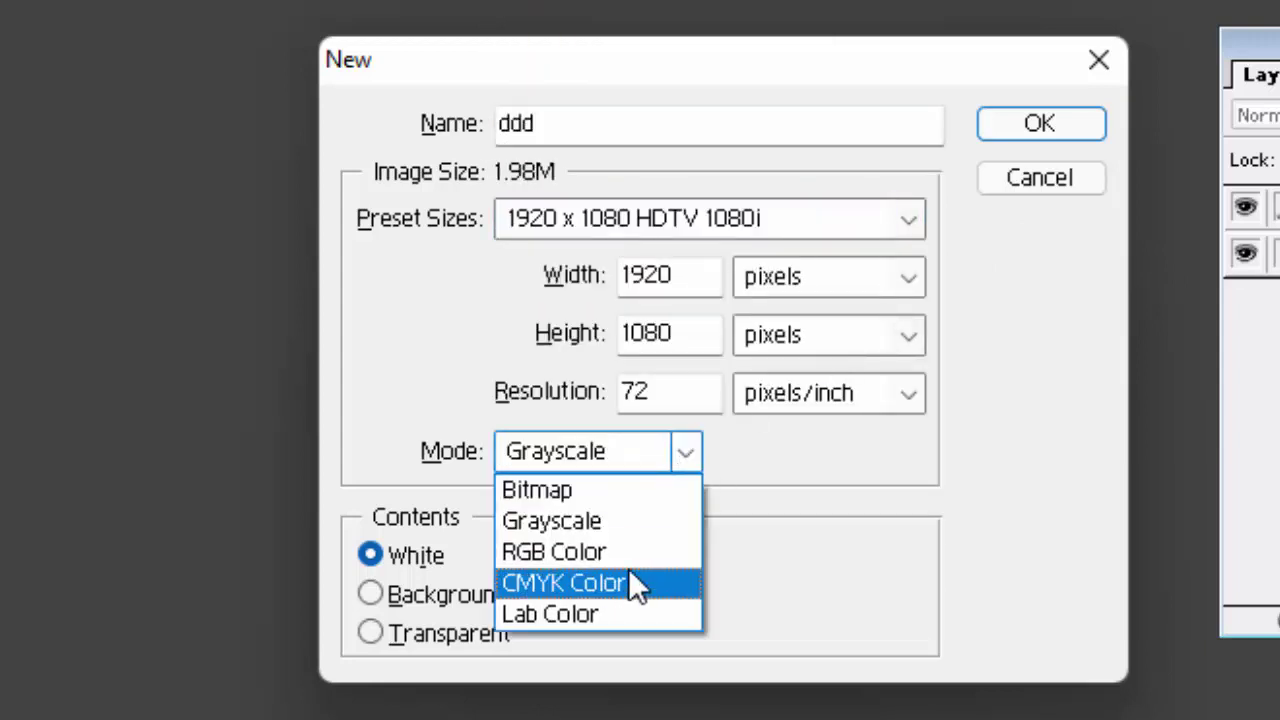
pyautogui.click(630, 554)
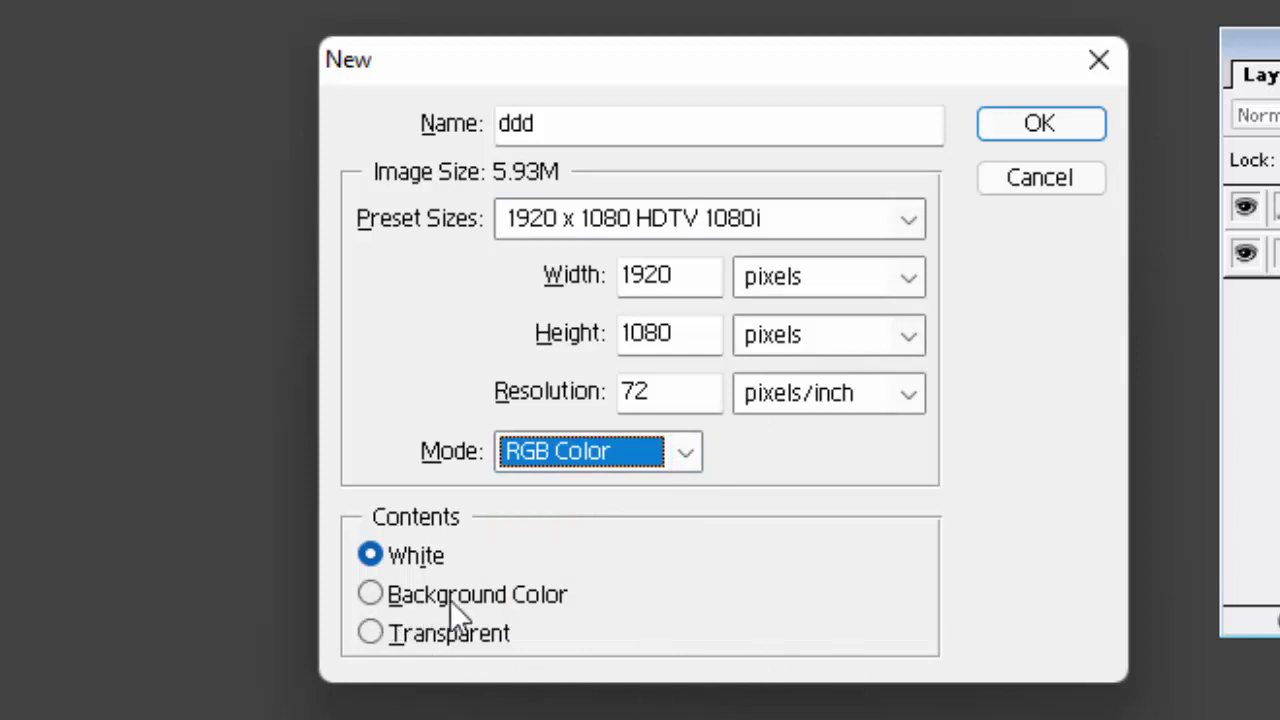
pyautogui.click(393, 586)
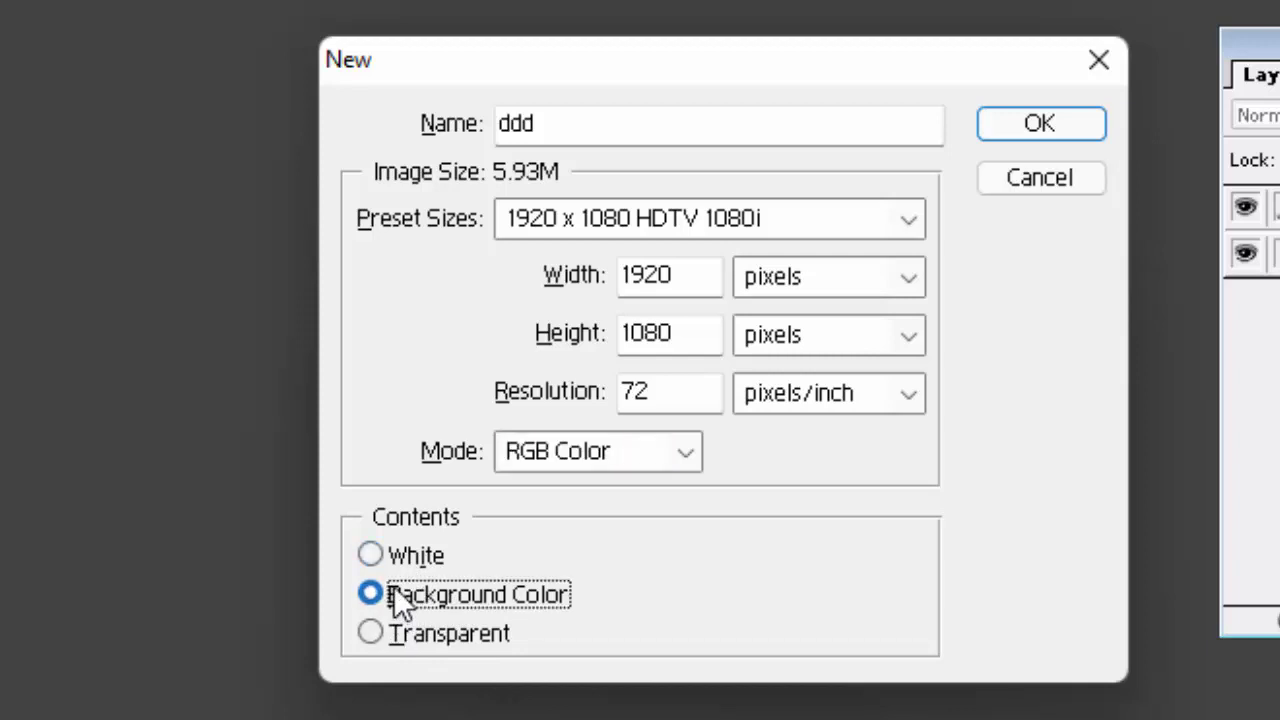
pyautogui.click(1005, 125)
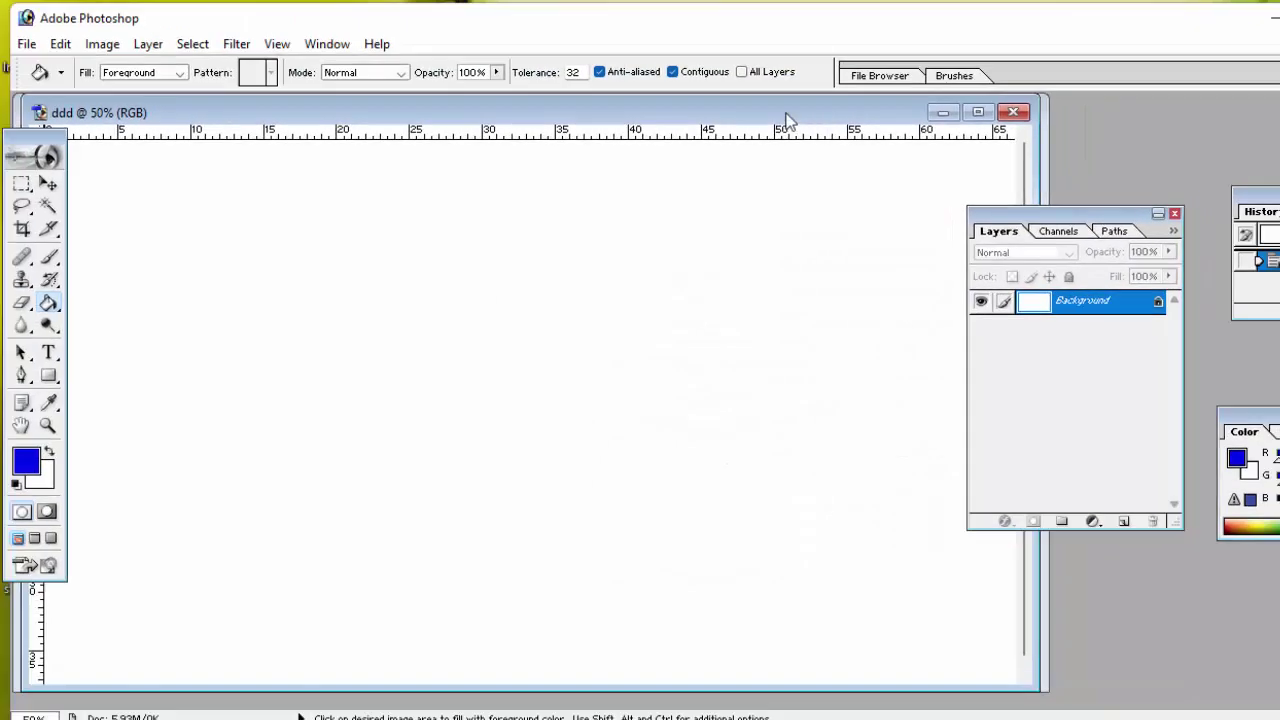
# Fill the ddd canvas blue, then close its window to bring up the save prompt
pyautogui.moveTo(769, 113); pyautogui.dragTo(1047, 132)
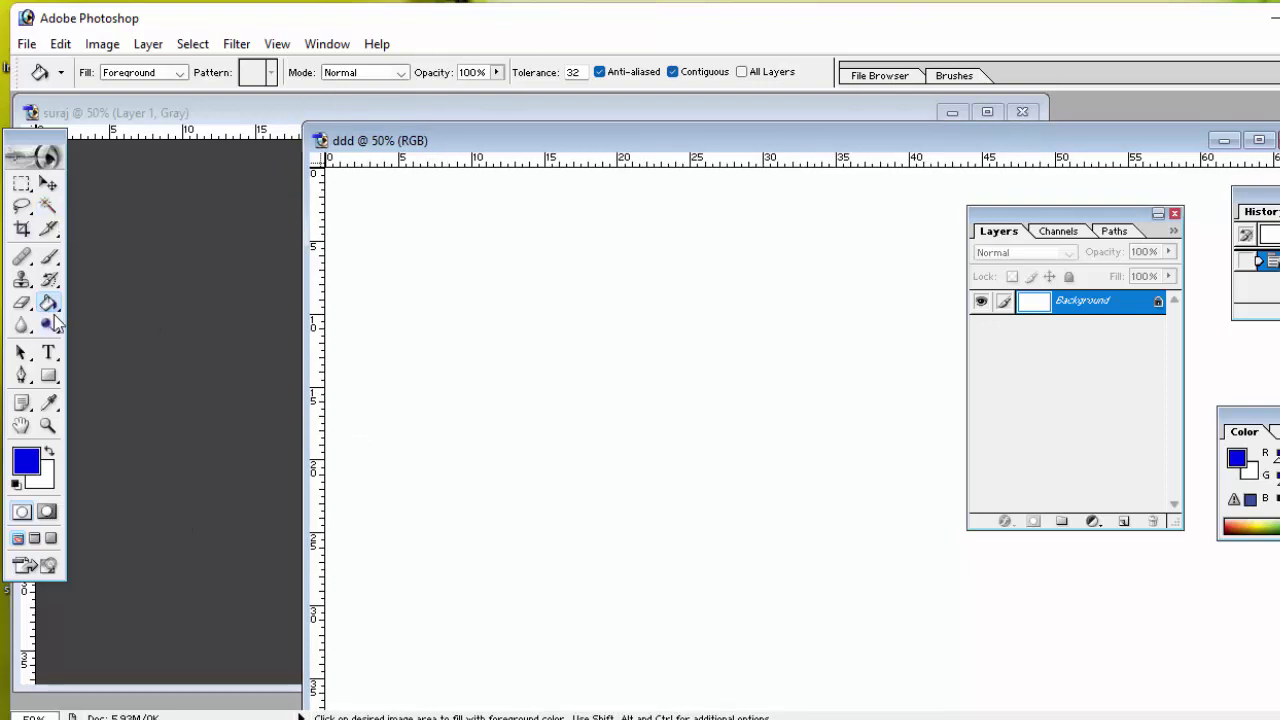
pyautogui.click(469, 341)
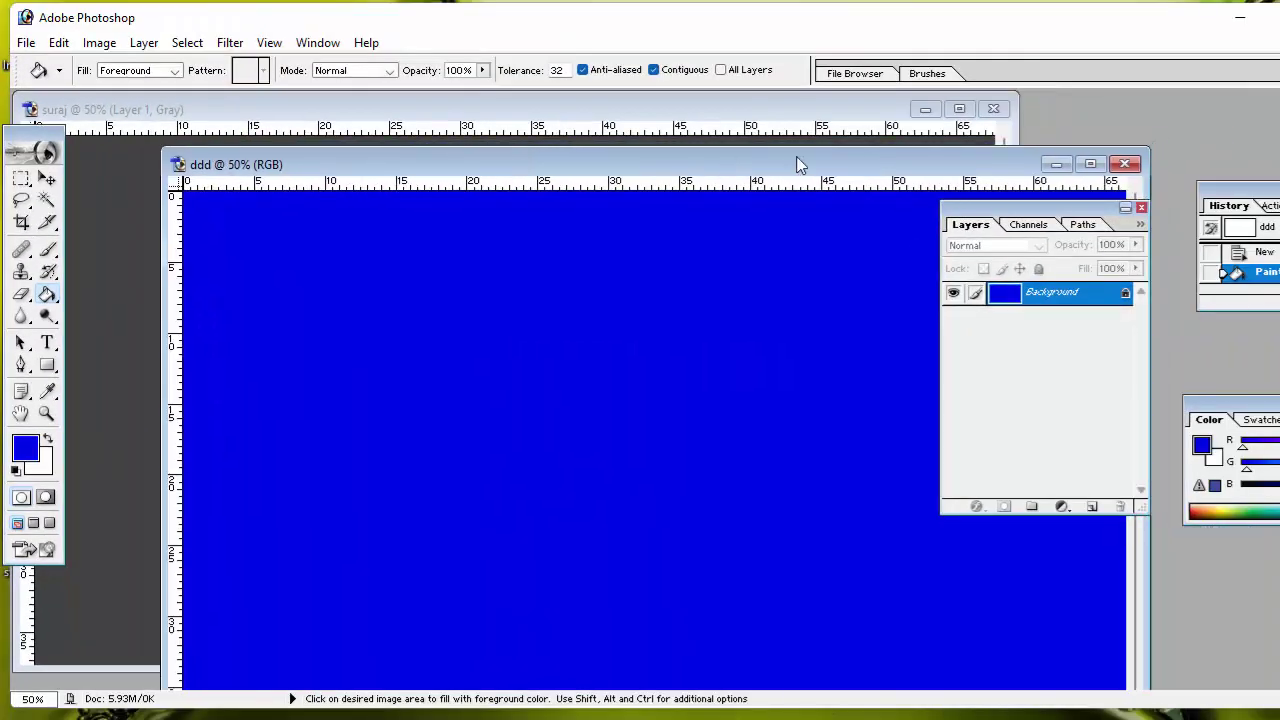
pyautogui.click(1125, 164)
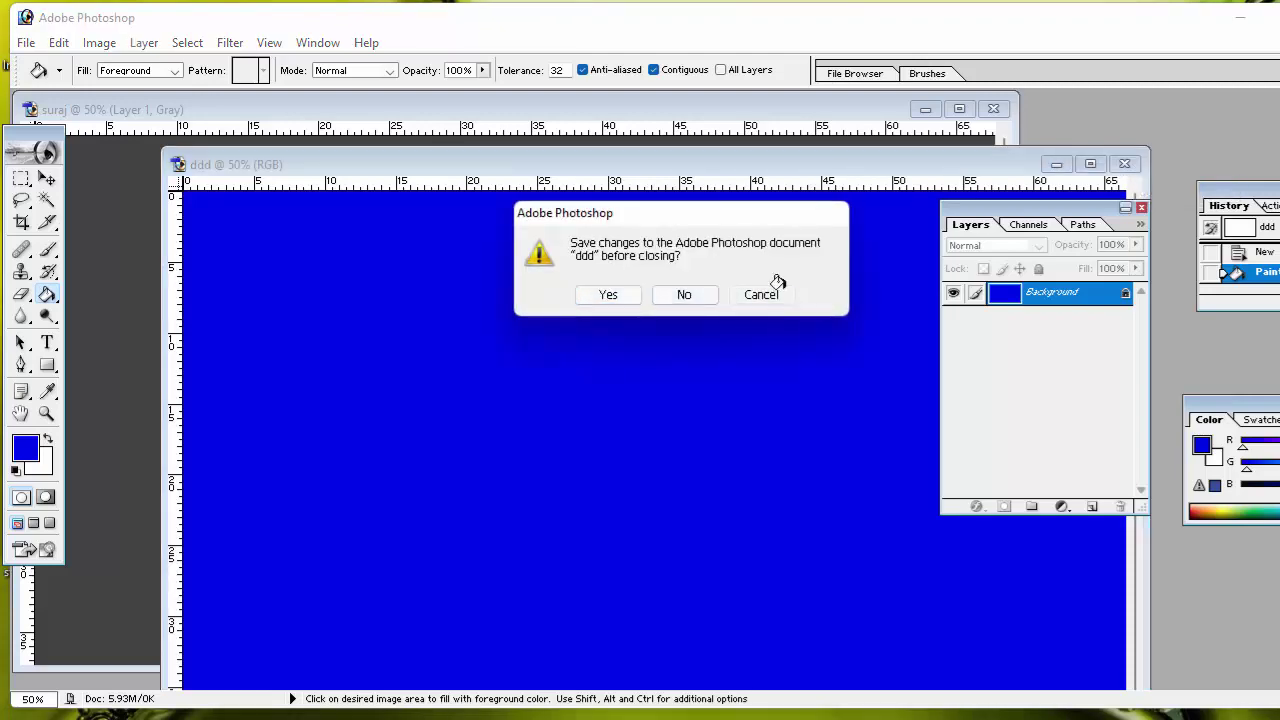
# Cancel closing ddd and set up a new 1920 x 1080 document in CMYK Color
pyautogui.click(765, 293)
pyautogui.click(27, 45)
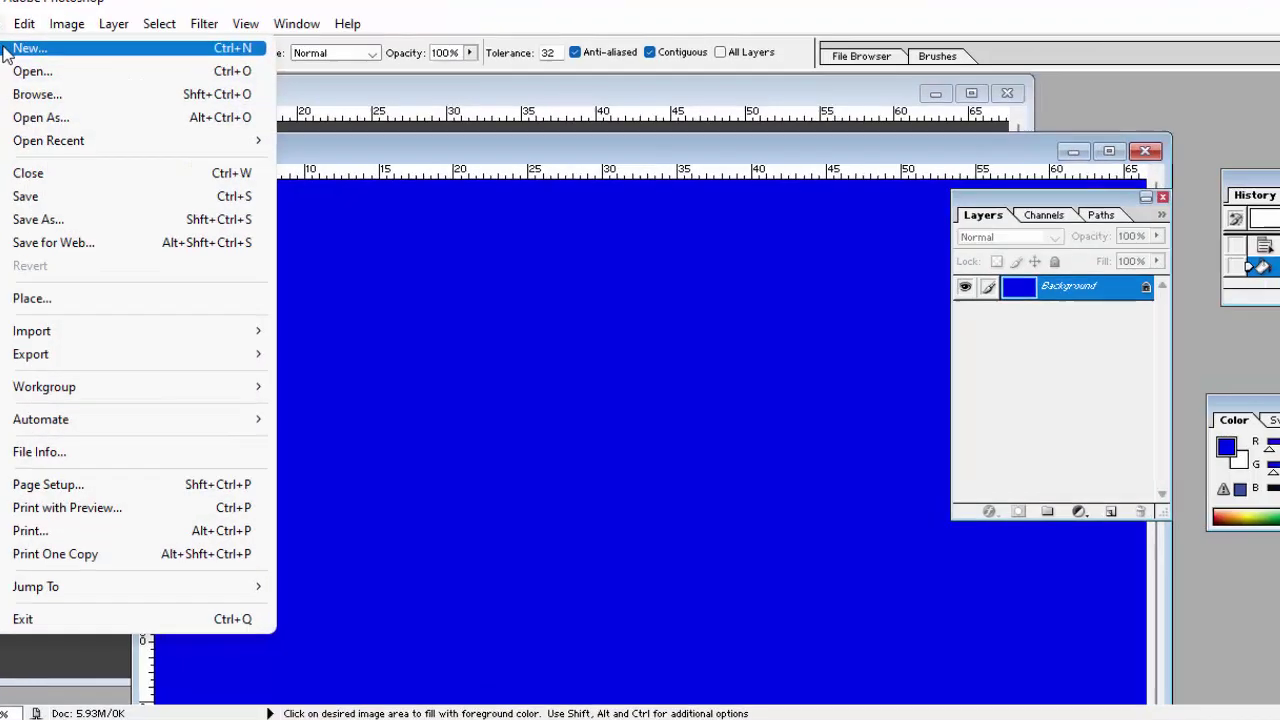
pyautogui.click(55, 64)
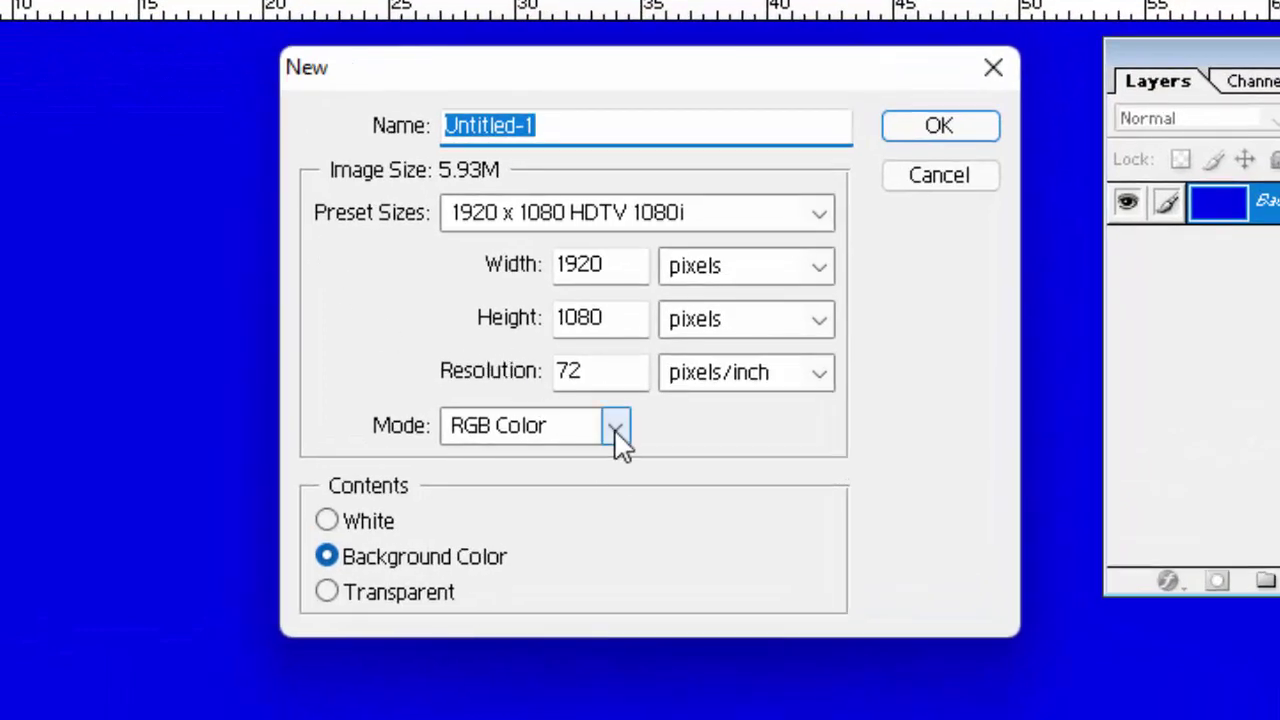
pyautogui.click(615, 428)
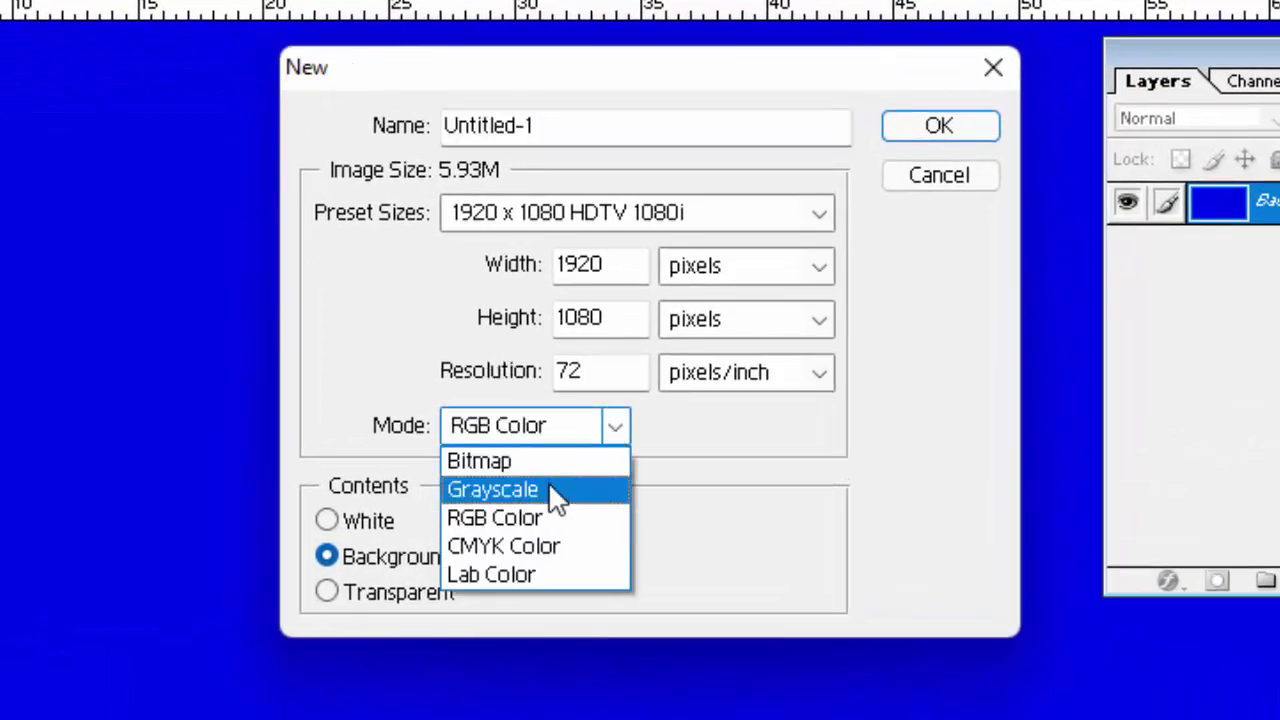
pyautogui.press('Up')
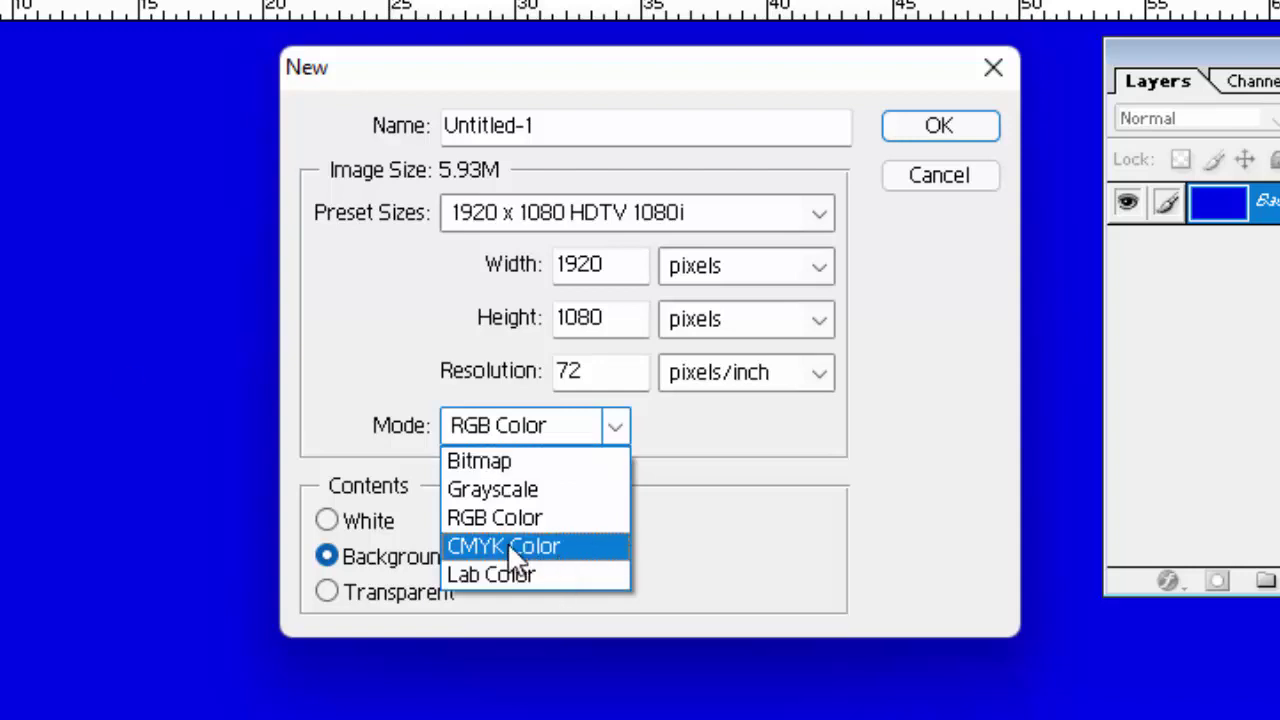
pyautogui.click(528, 556)
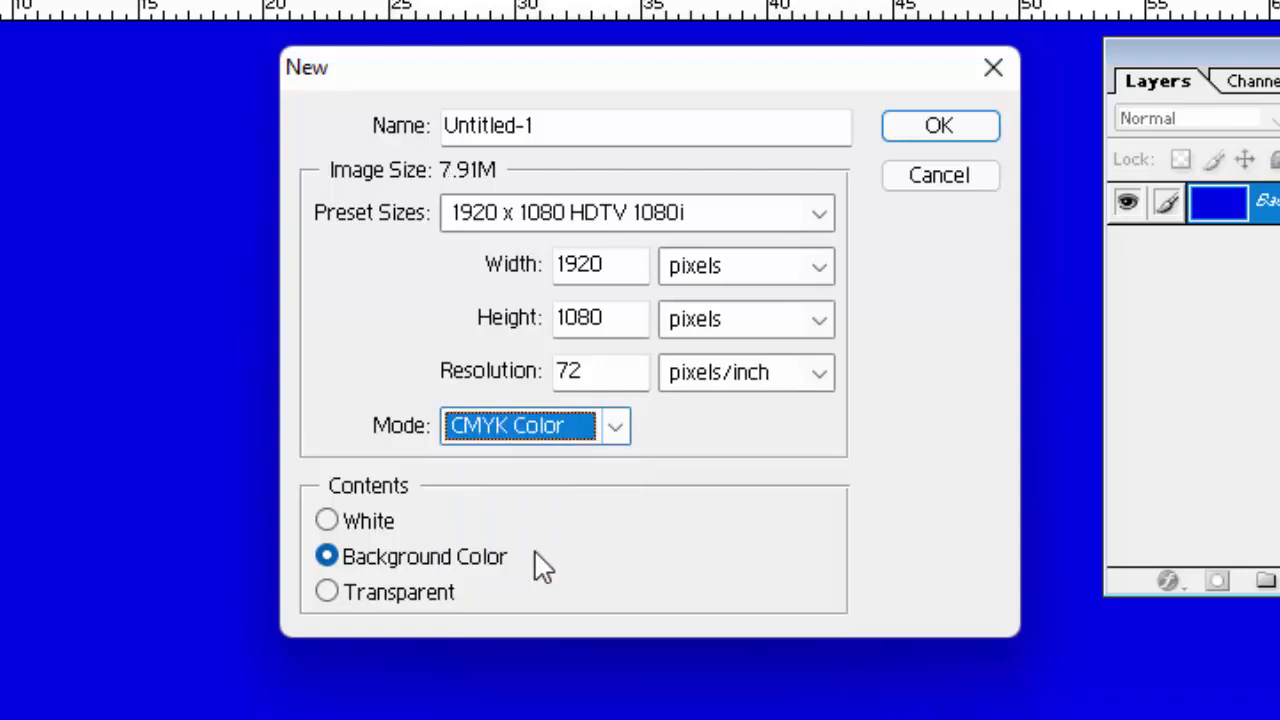
# Create the CMYK Untitled-1 document, fill it blue, and pick yellow as foreground
pyautogui.click(992, 128)
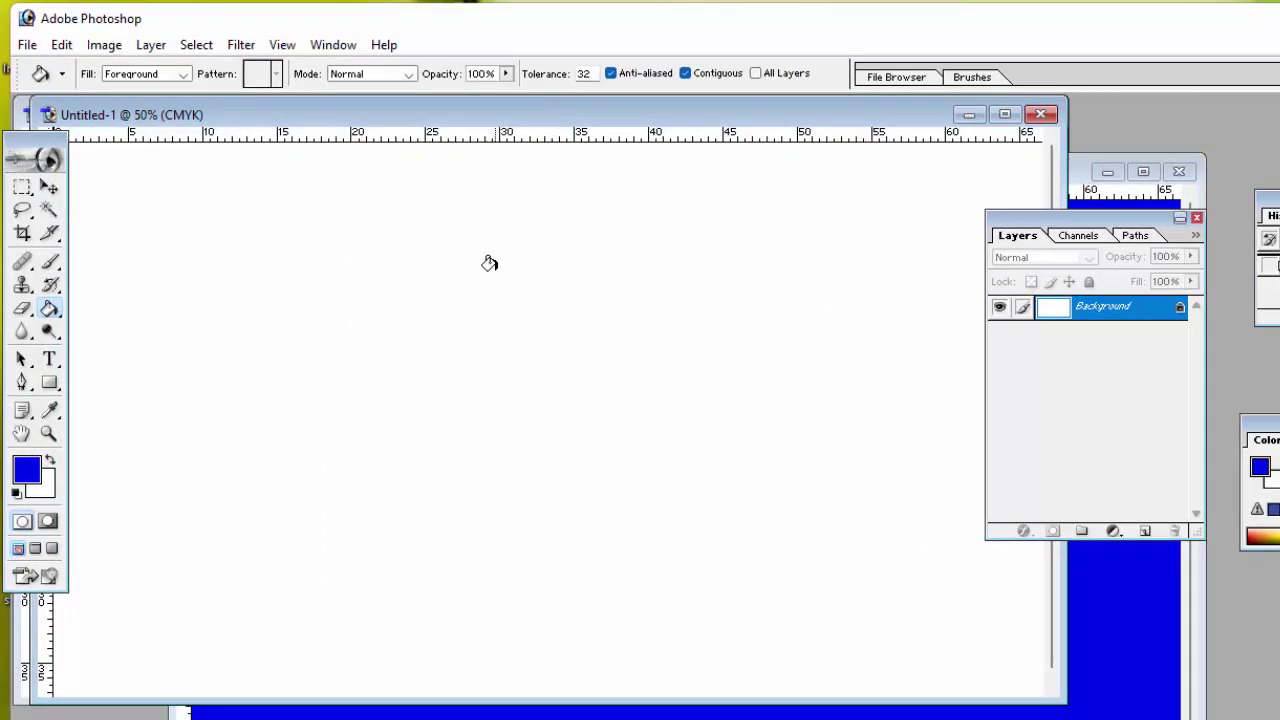
pyautogui.click(488, 263)
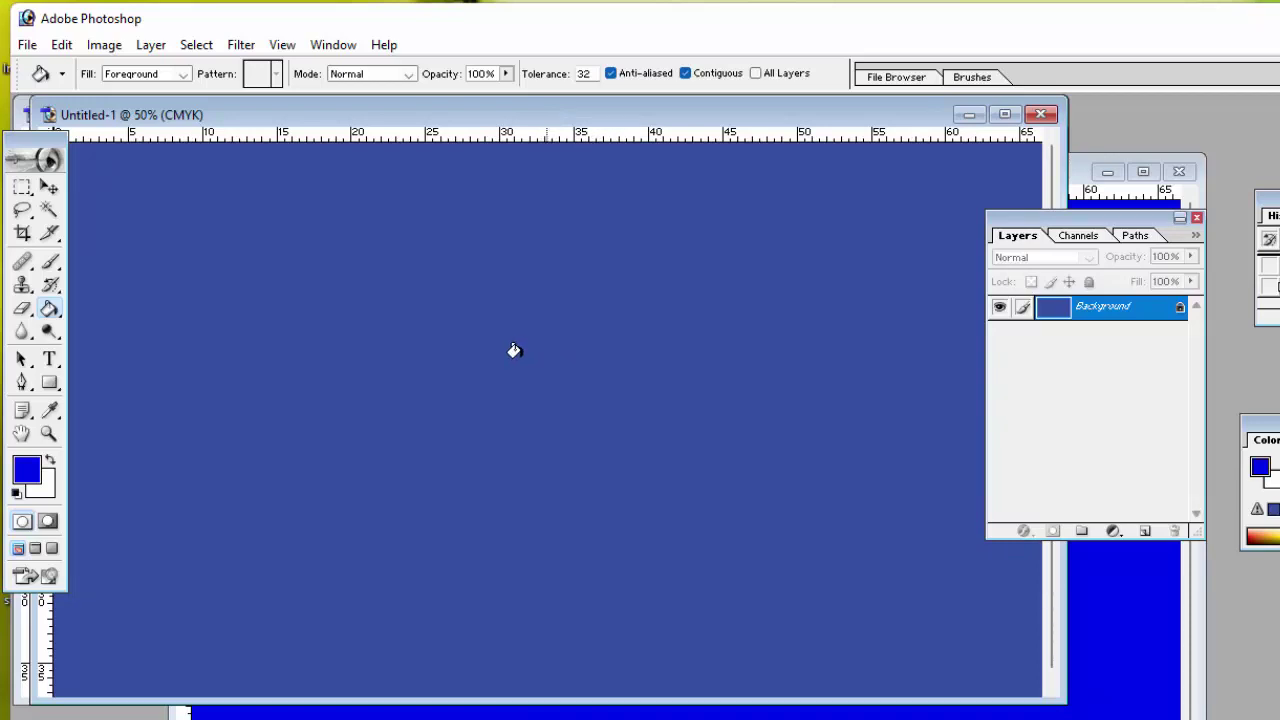
pyautogui.click(27, 473)
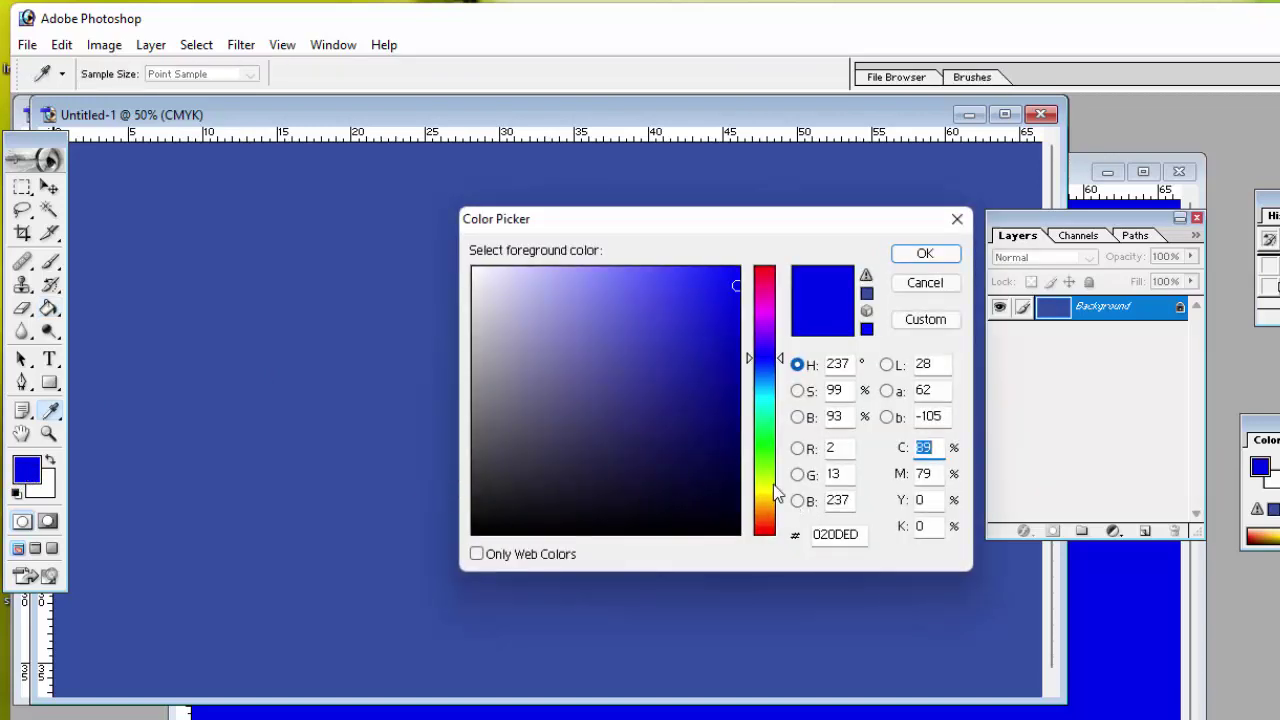
pyautogui.click(767, 484)
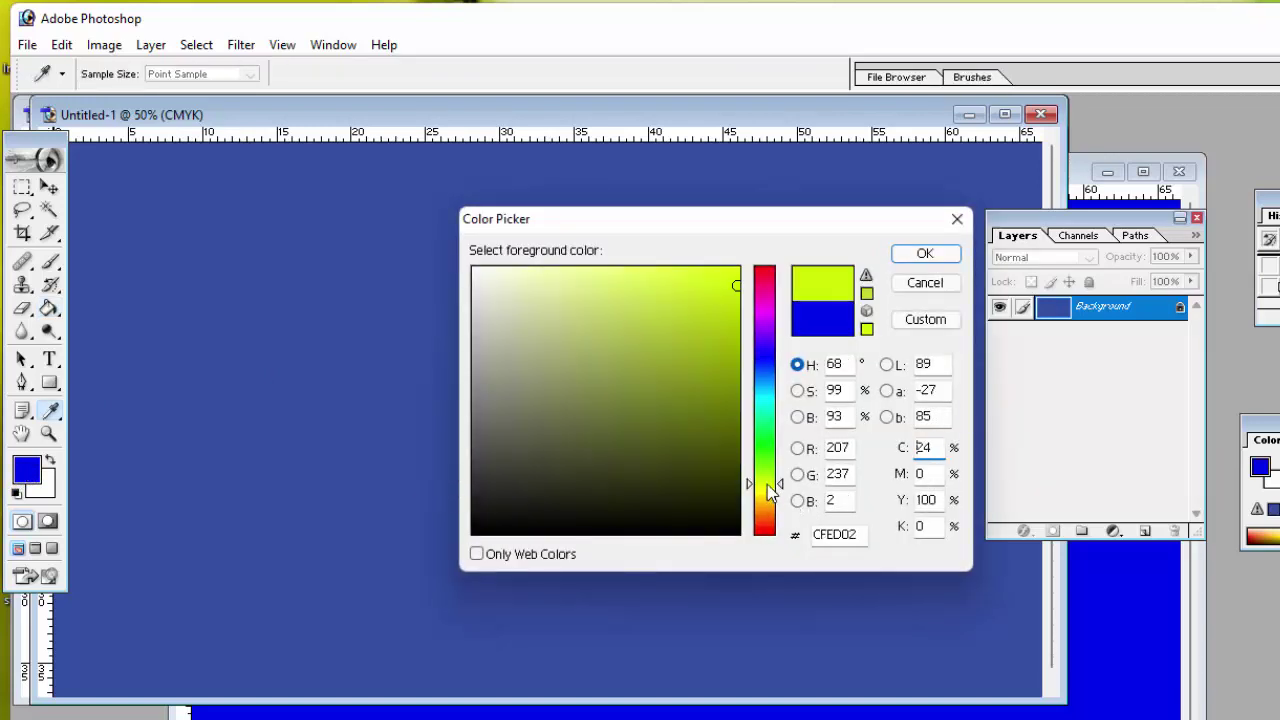
pyautogui.click(716, 271)
# Fill Untitled-1 with yellow, move its window aside, and close it
pyautogui.click(922, 254)
pyautogui.press('g')
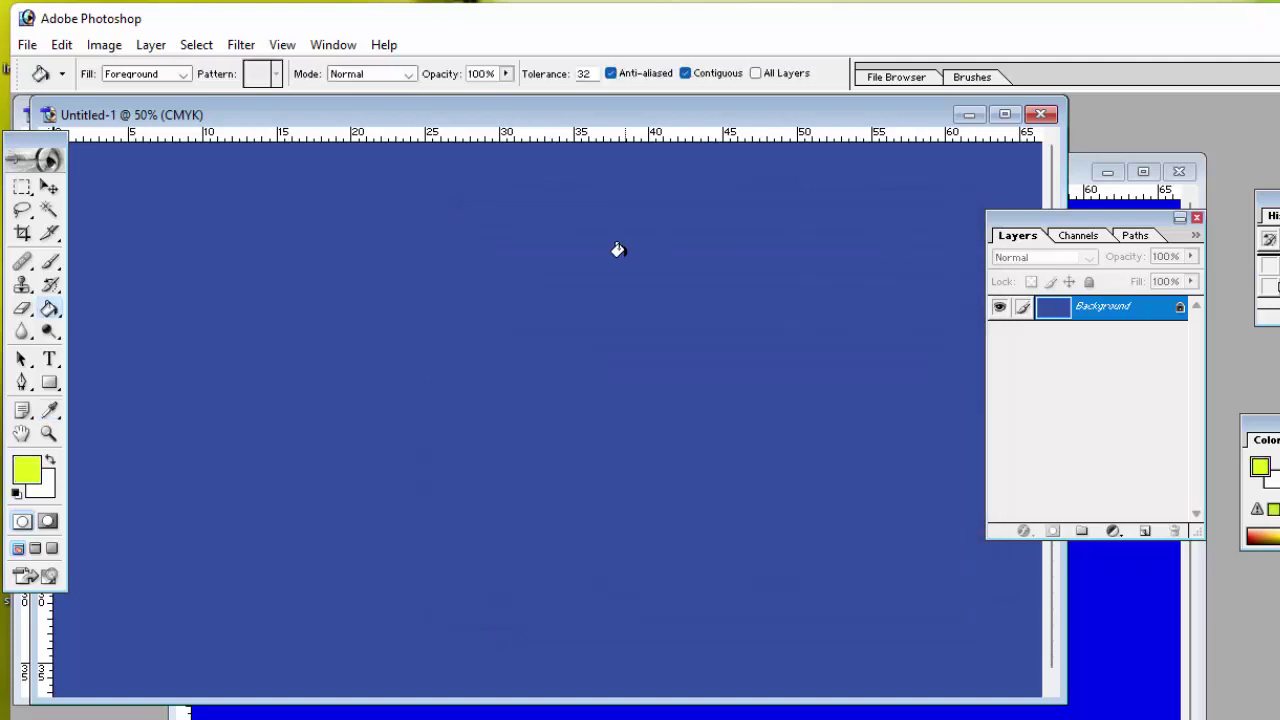
pyautogui.click(570, 264)
pyautogui.moveTo(432, 116); pyautogui.dragTo(570, 144)
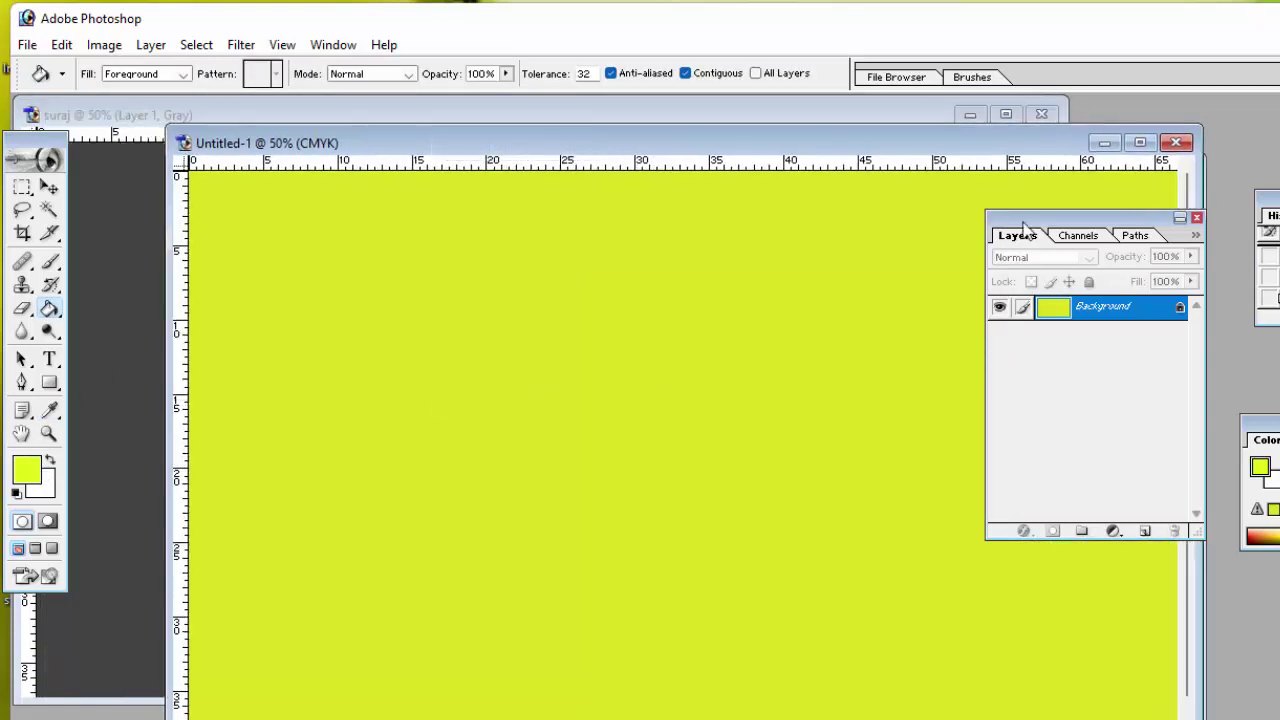
pyautogui.click(1175, 142)
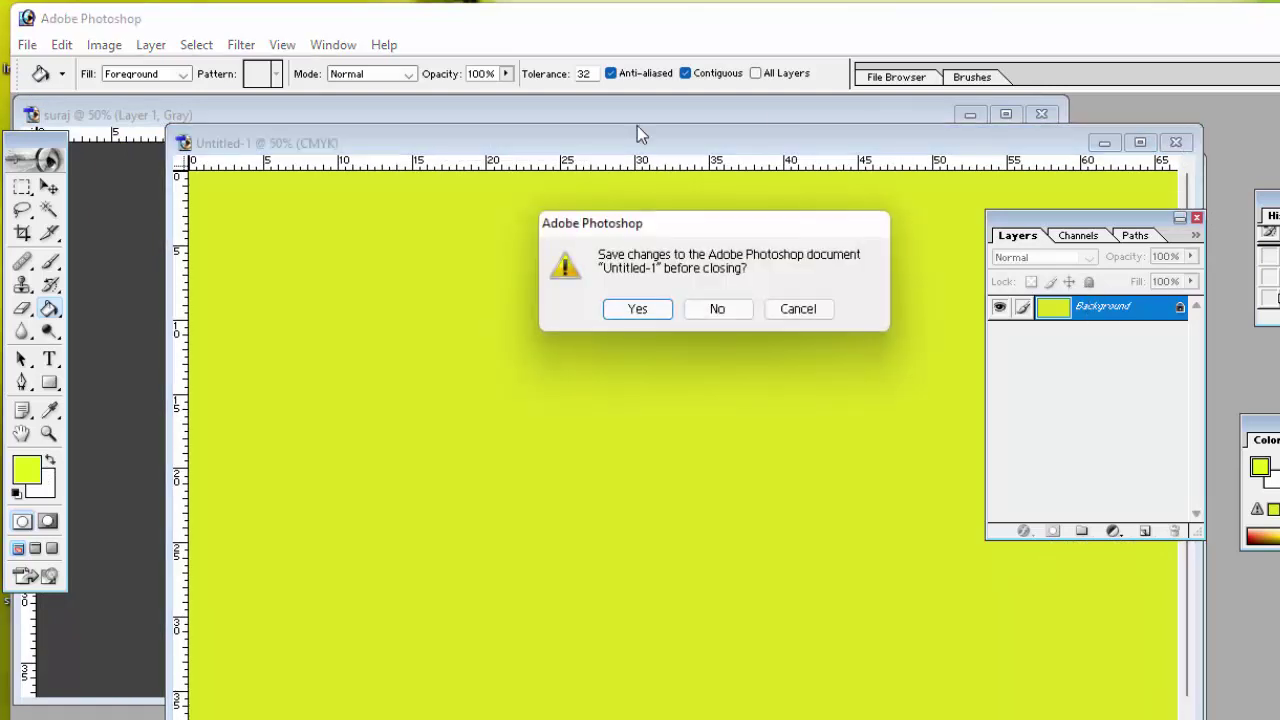
# Discard Untitled-1 unsaved and create a new 1920 x 1080 Lab Color document
pyautogui.click(717, 312)
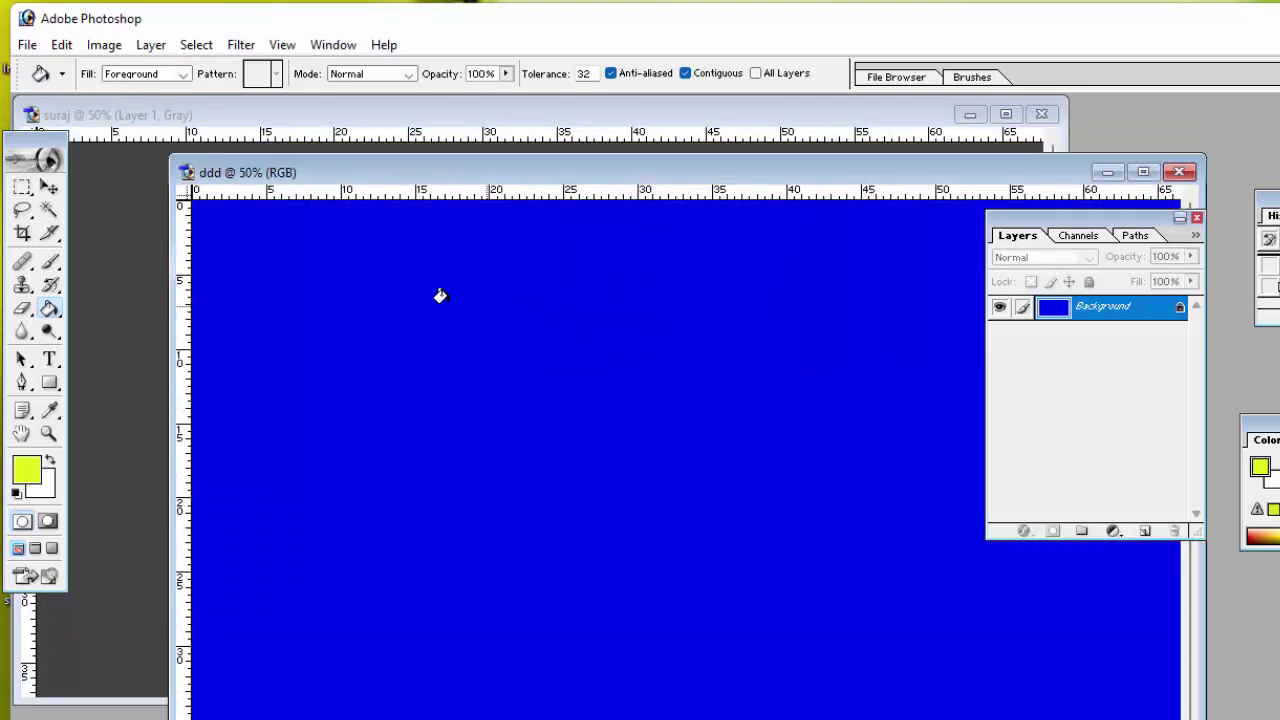
pyautogui.click(27, 45)
pyautogui.click(40, 66)
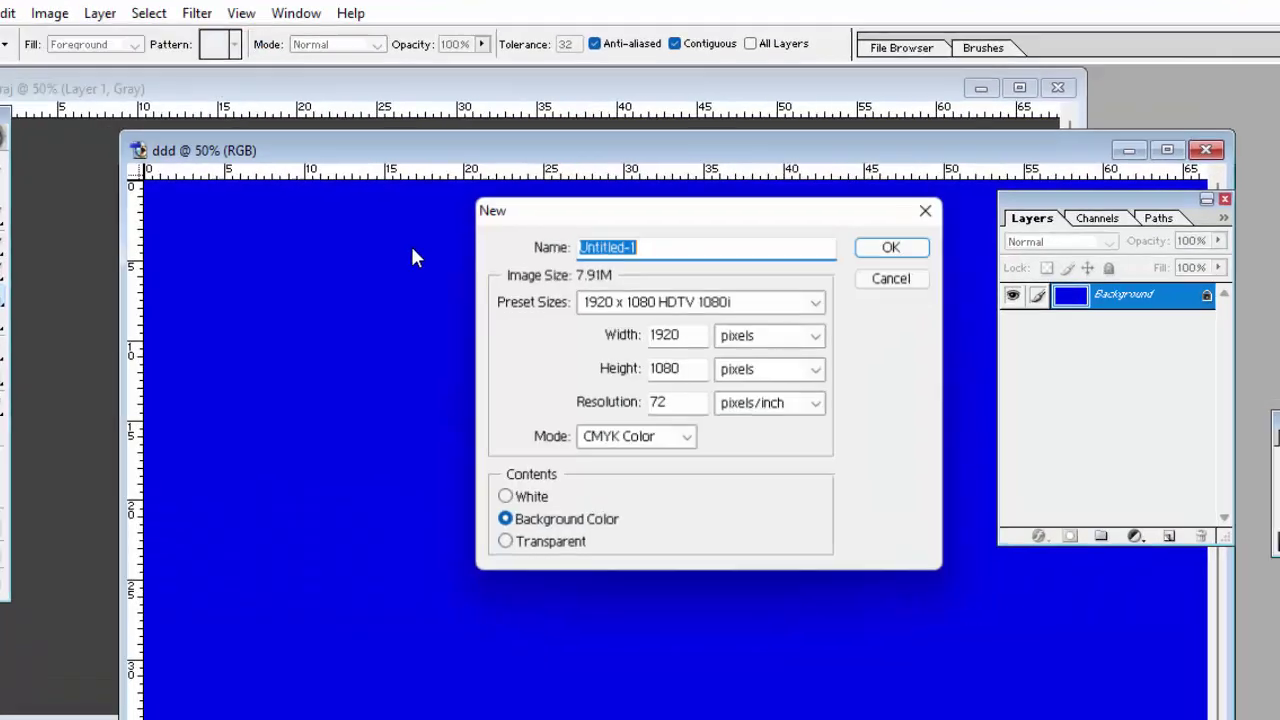
pyautogui.click(635, 438)
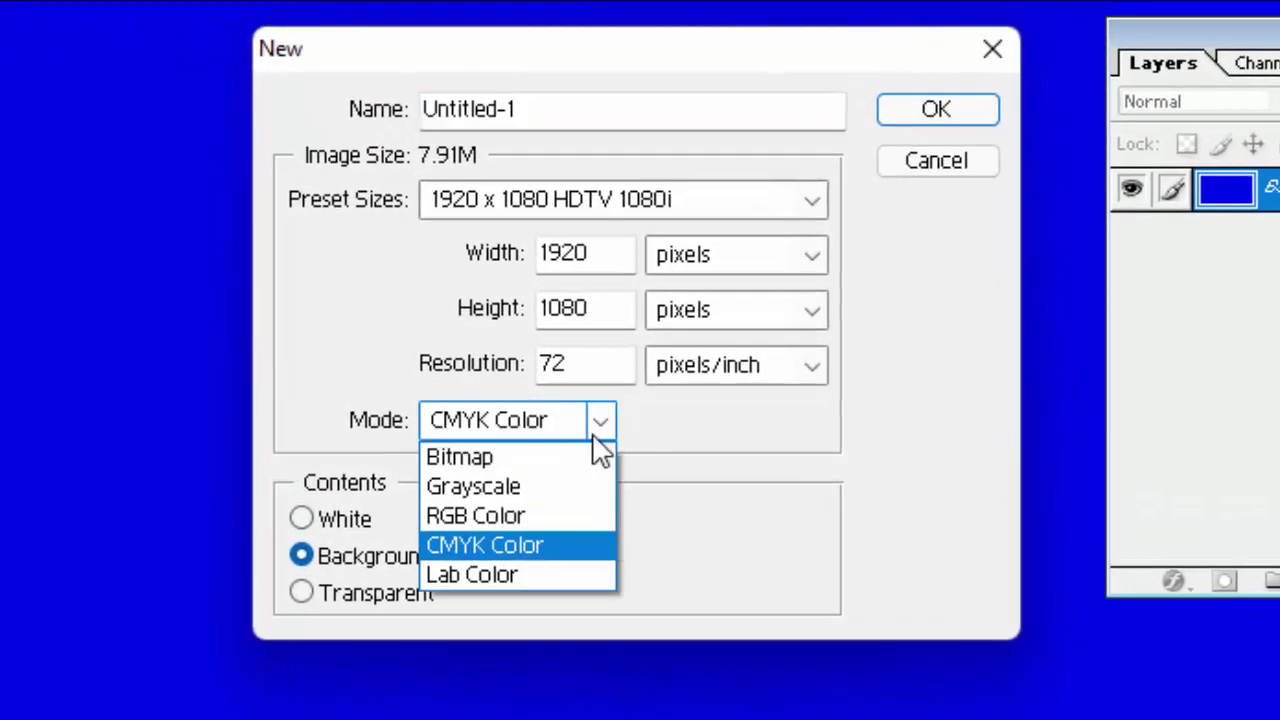
pyautogui.click(538, 576)
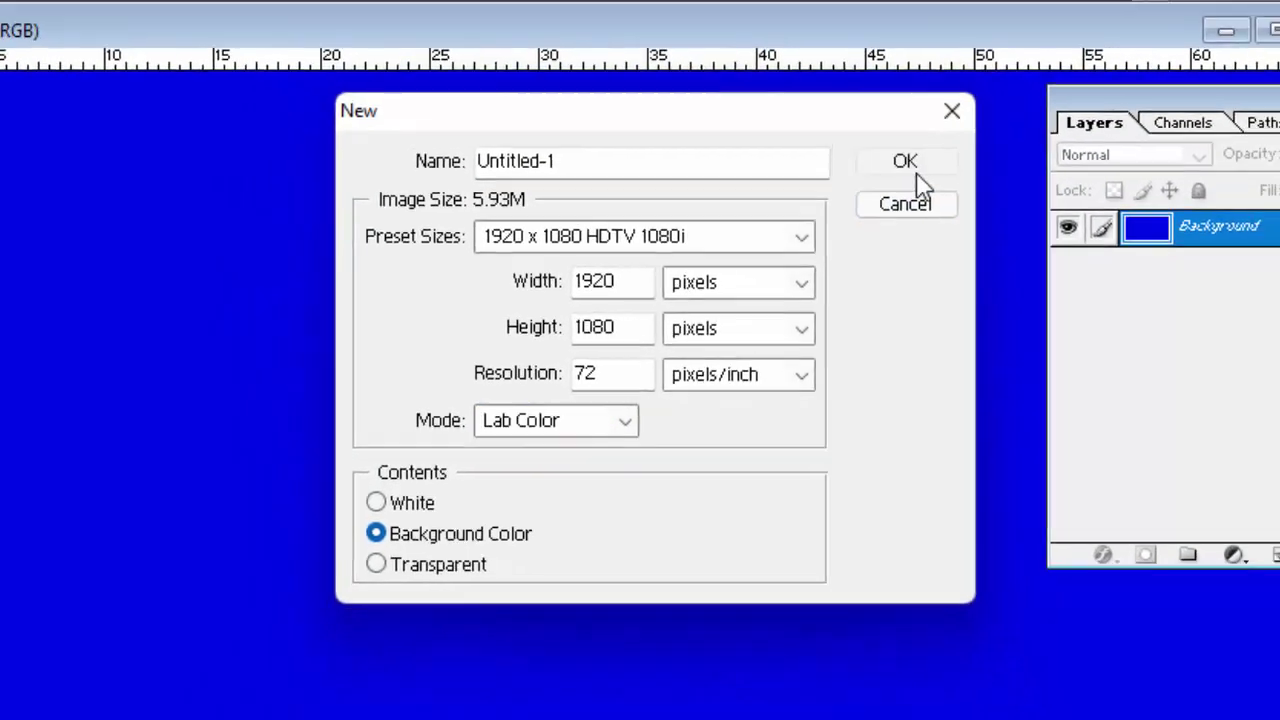
pyautogui.click(937, 109)
# Pick a red foreground colour in the Color Picker and fill the blank canvas red
pyautogui.click(449, 311)
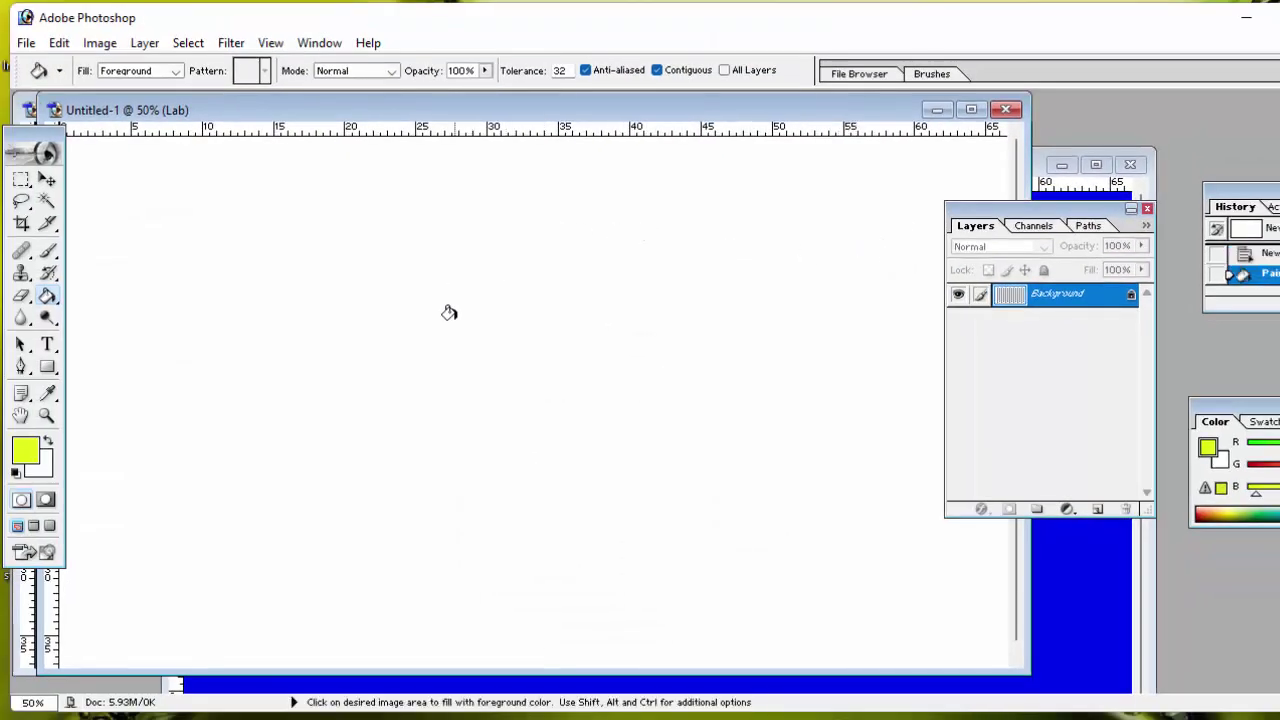
pyautogui.click(25, 452)
pyautogui.click(733, 263)
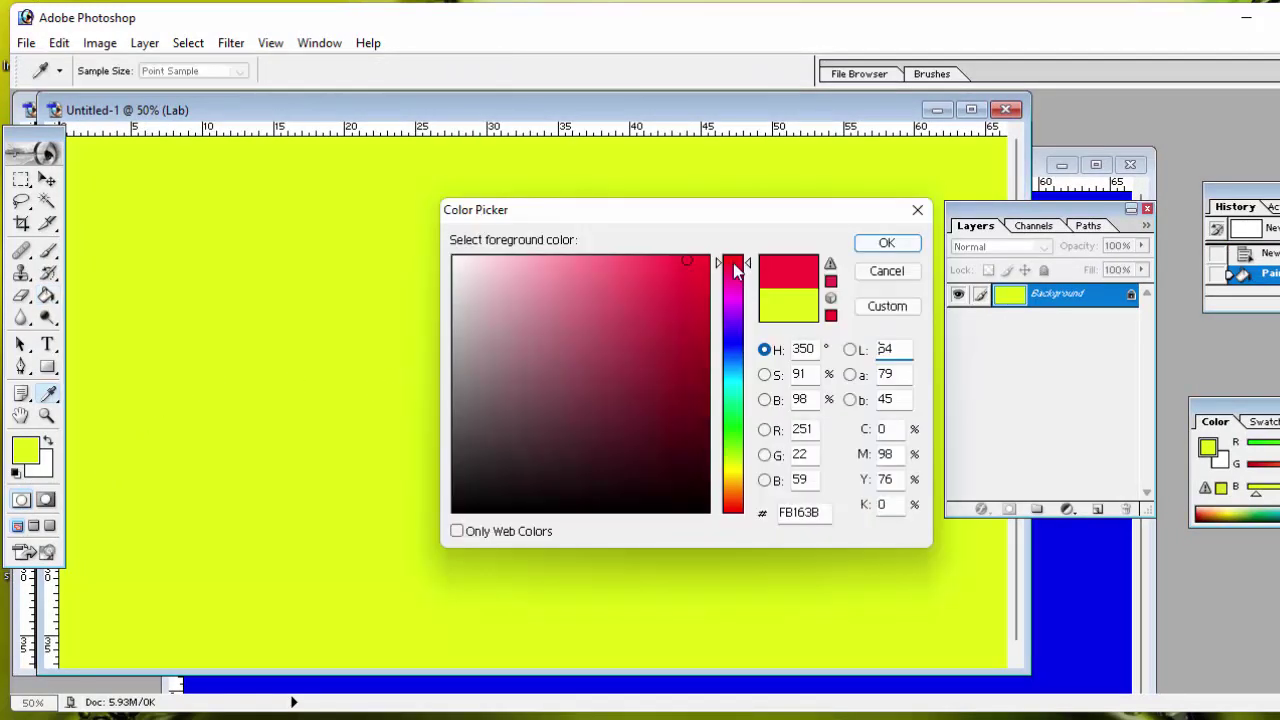
pyautogui.click(866, 248)
pyautogui.click(351, 251)
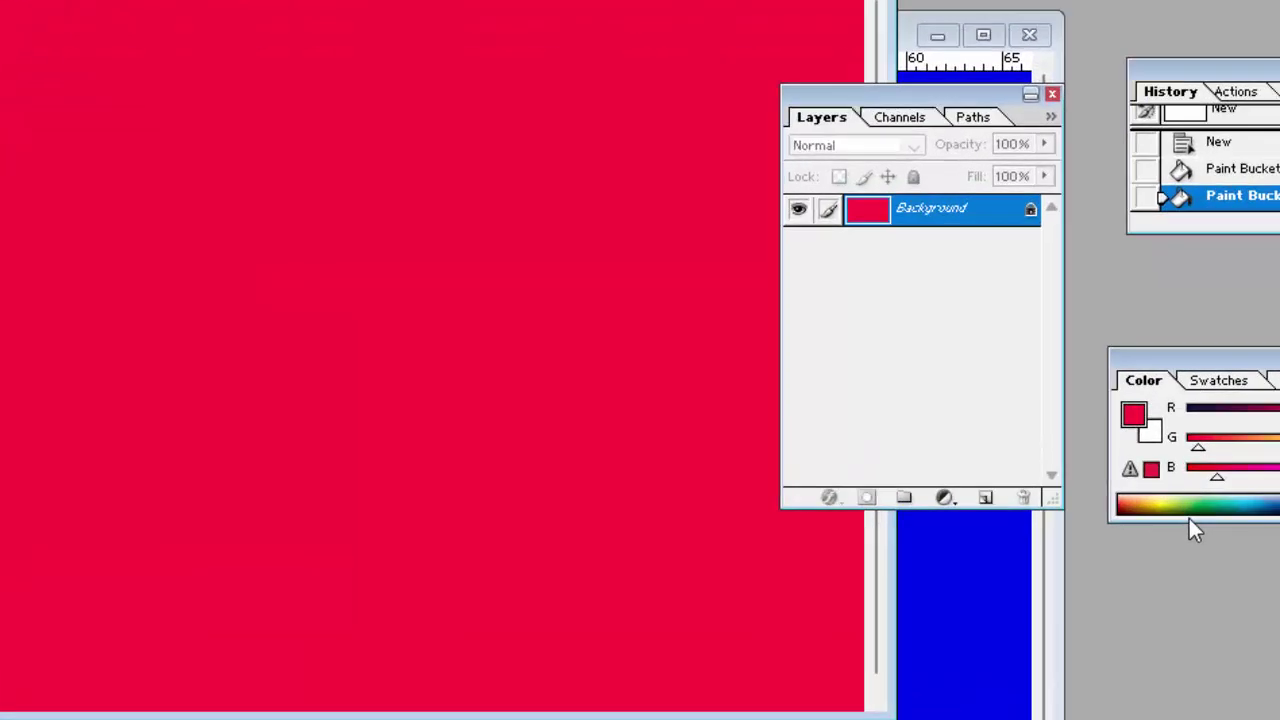
# Try olive green, then choose teal and fill the canvas teal
pyautogui.click(1240, 517)
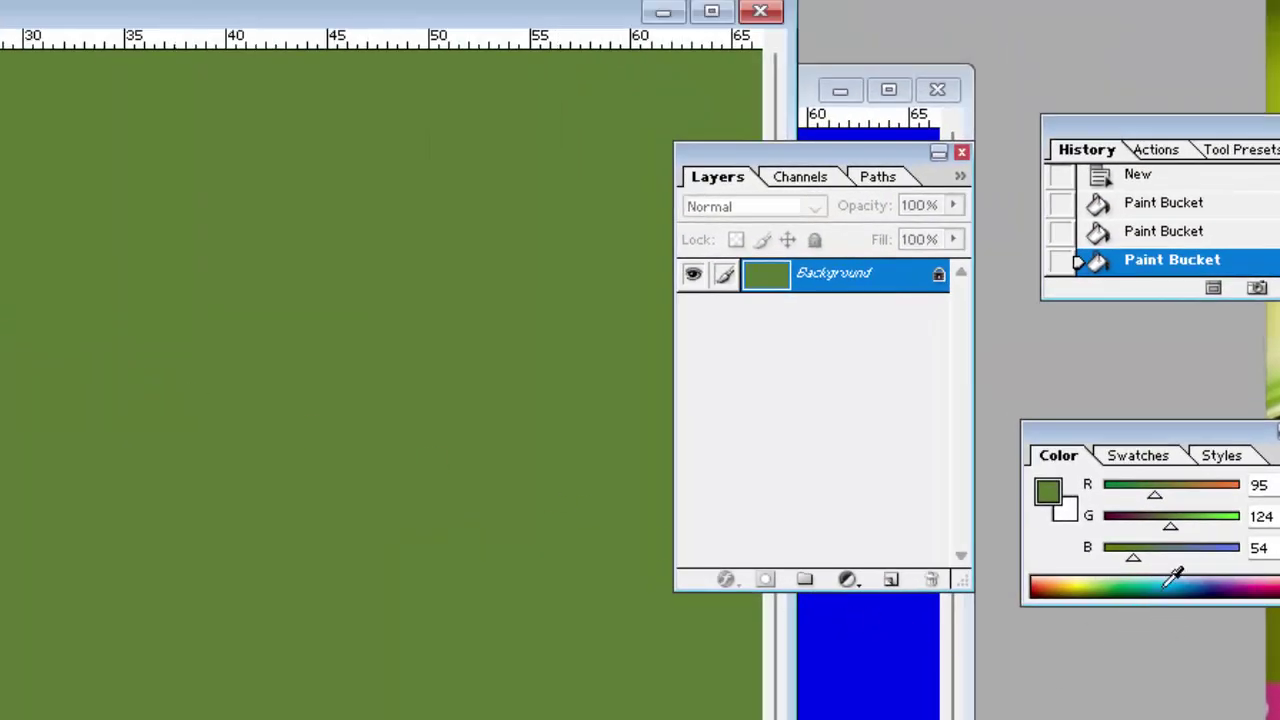
pyautogui.click(1168, 586)
pyautogui.click(193, 440)
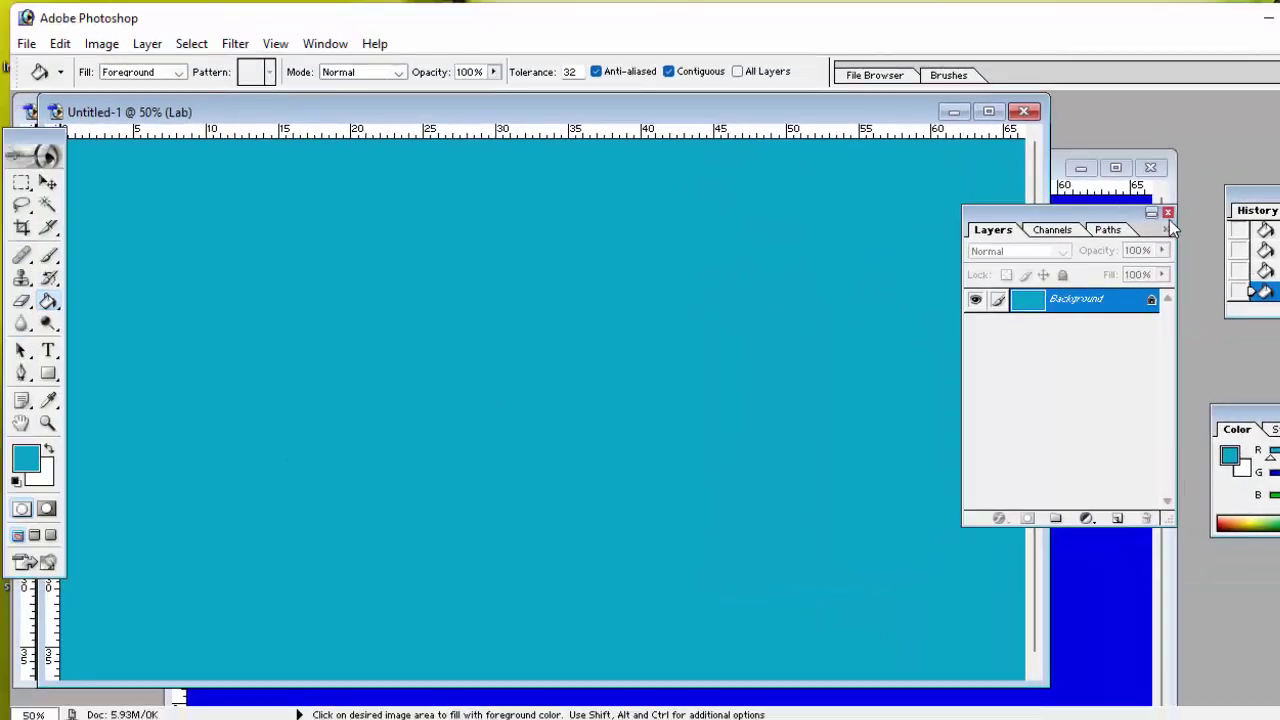
# Close the Layers panel and close Untitled-1 without saving
pyautogui.click(1168, 213)
pyautogui.click(1024, 111)
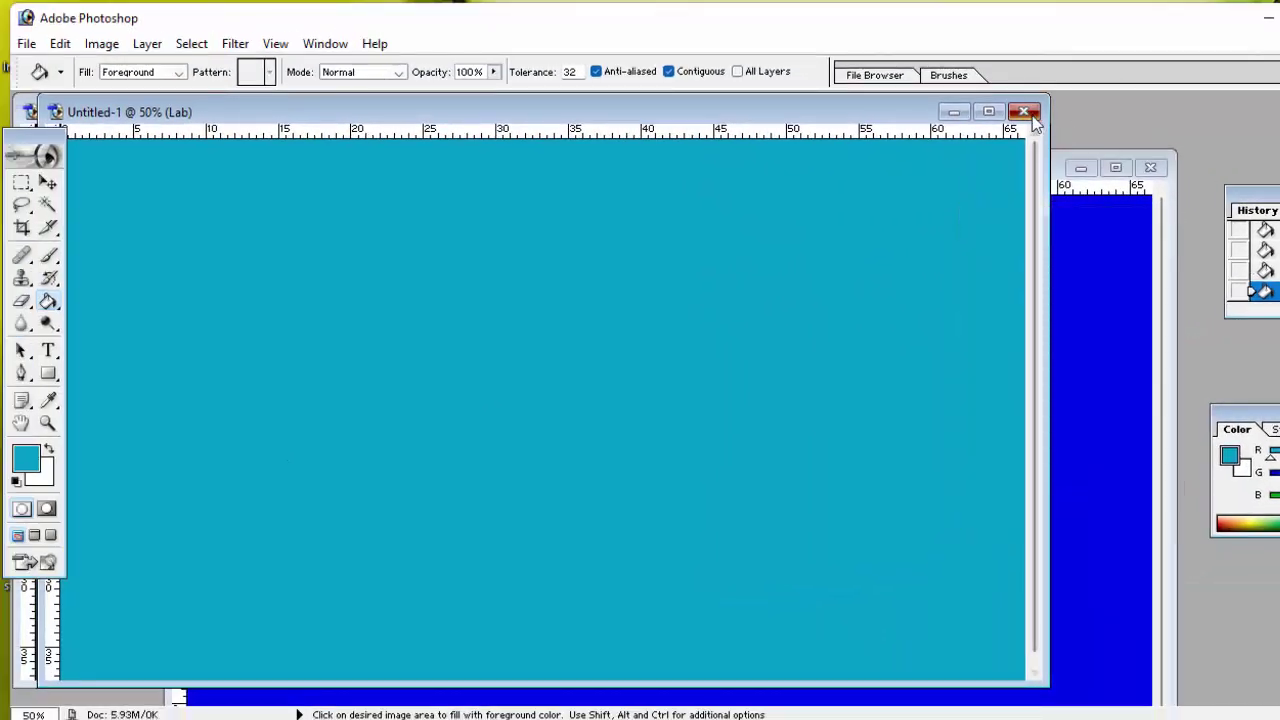
pyautogui.click(720, 303)
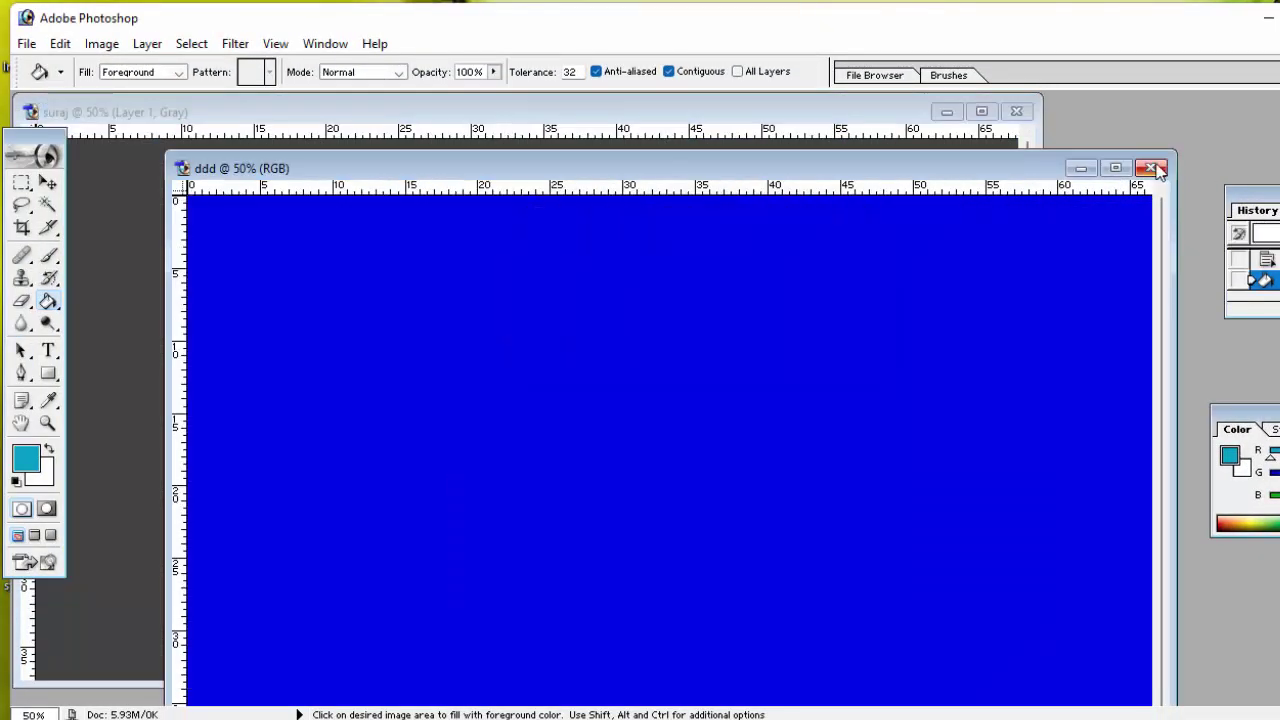
# Close ddd without saving, then maximize the dark grey document to fill the workspace
pyautogui.click(1152, 168)
pyautogui.click(700, 303)
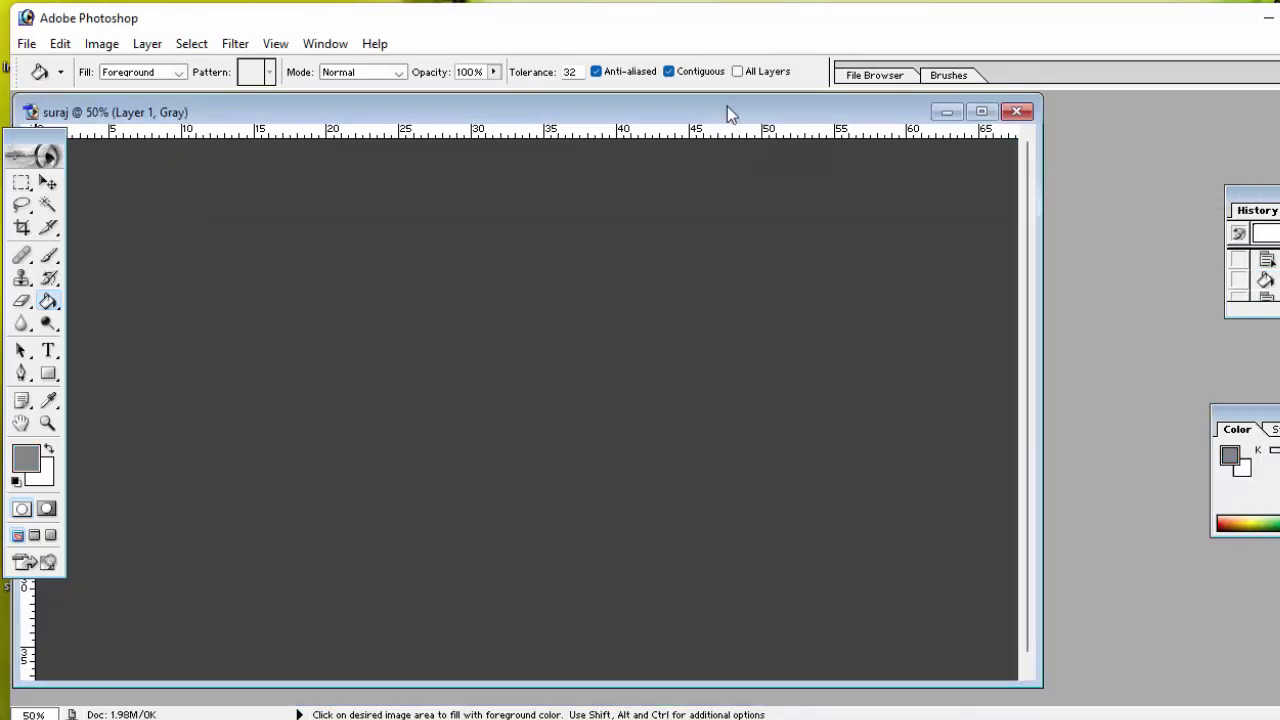
pyautogui.moveTo(729, 111)
pyautogui.mouseDown()
pyautogui.moveTo(764, 121)
pyautogui.moveTo(830, 106)
pyautogui.mouseUp()
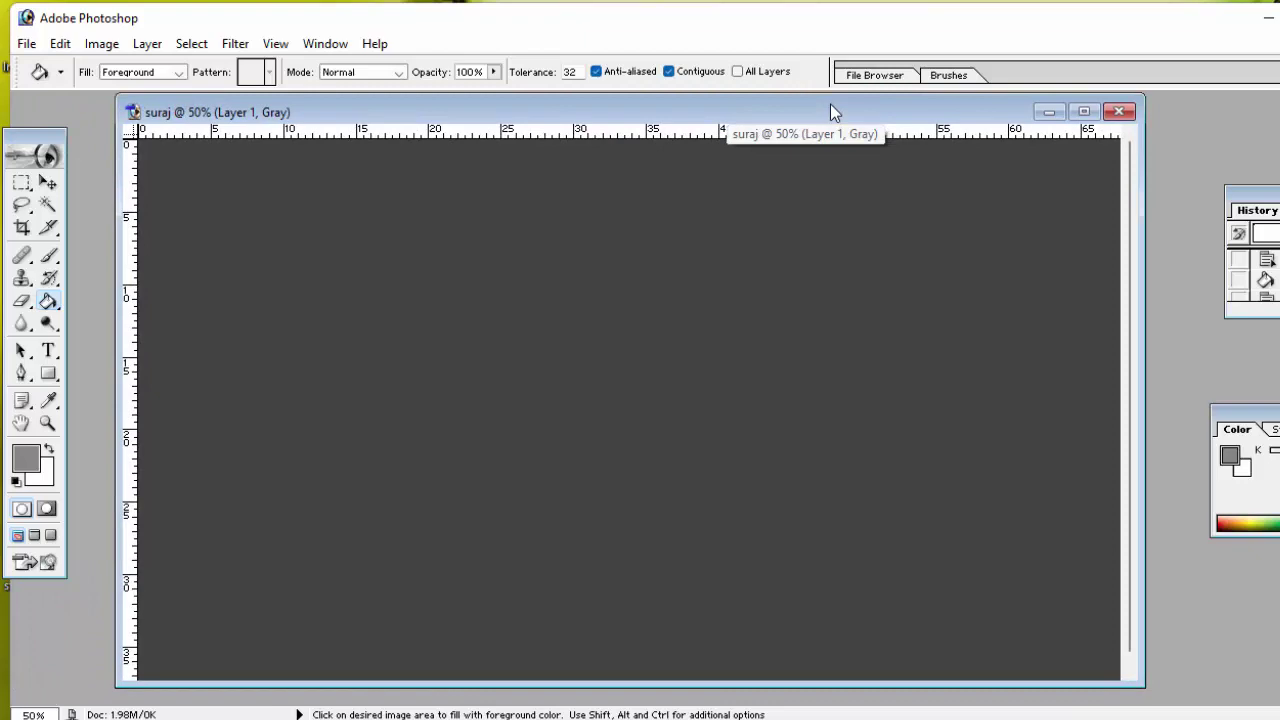
pyautogui.click(1084, 112)
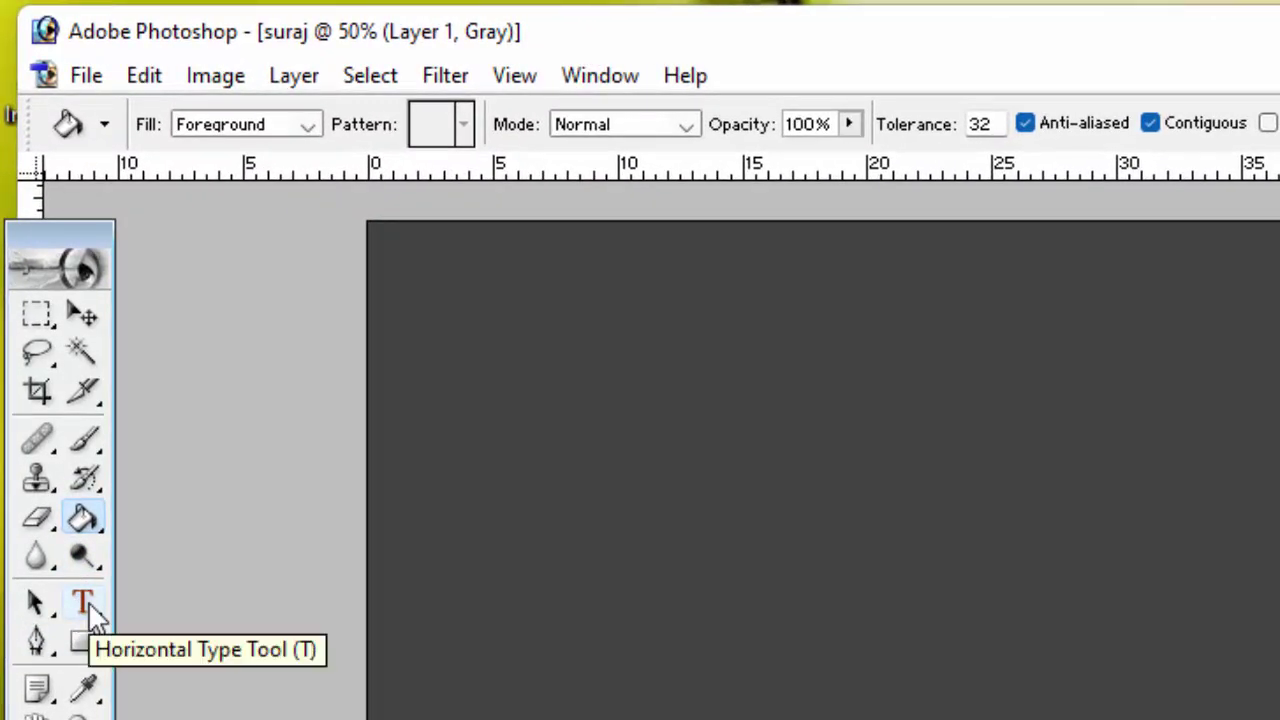
# Choose the Horizontal Type Tool and click on the dark canvas
pyautogui.click(90, 605)
pyautogui.rightClick(92, 606)
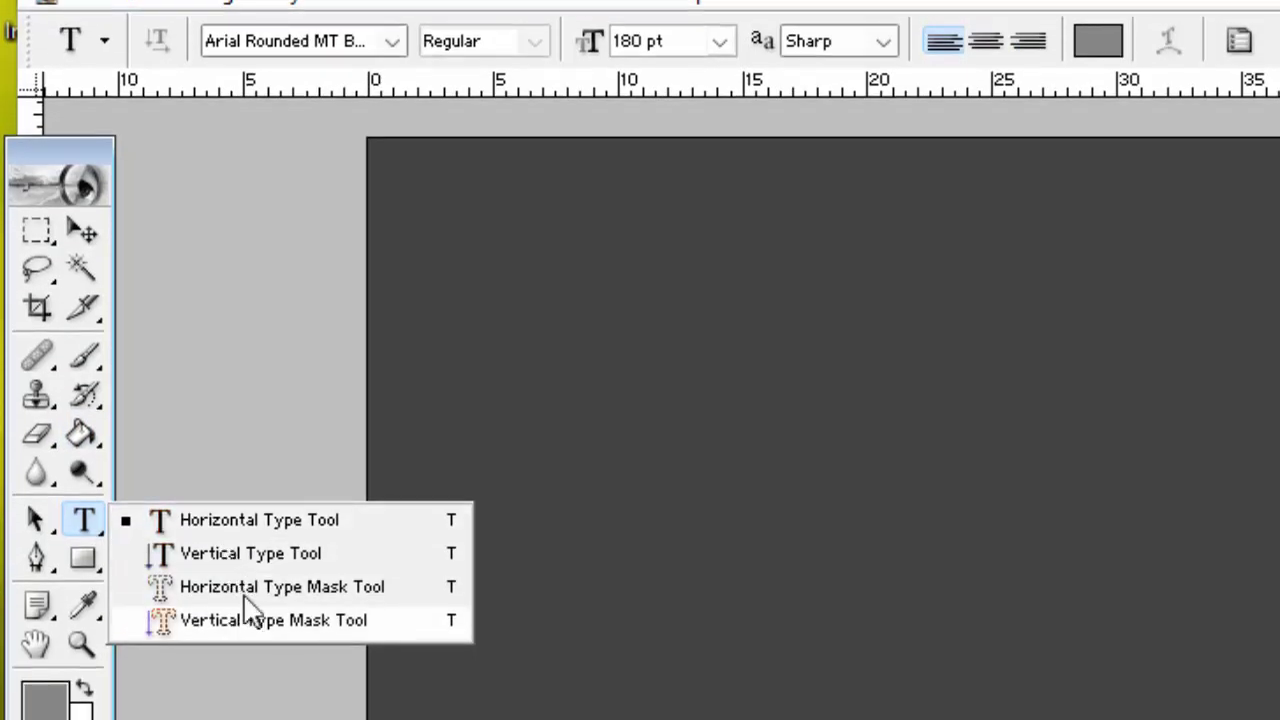
pyautogui.click(272, 522)
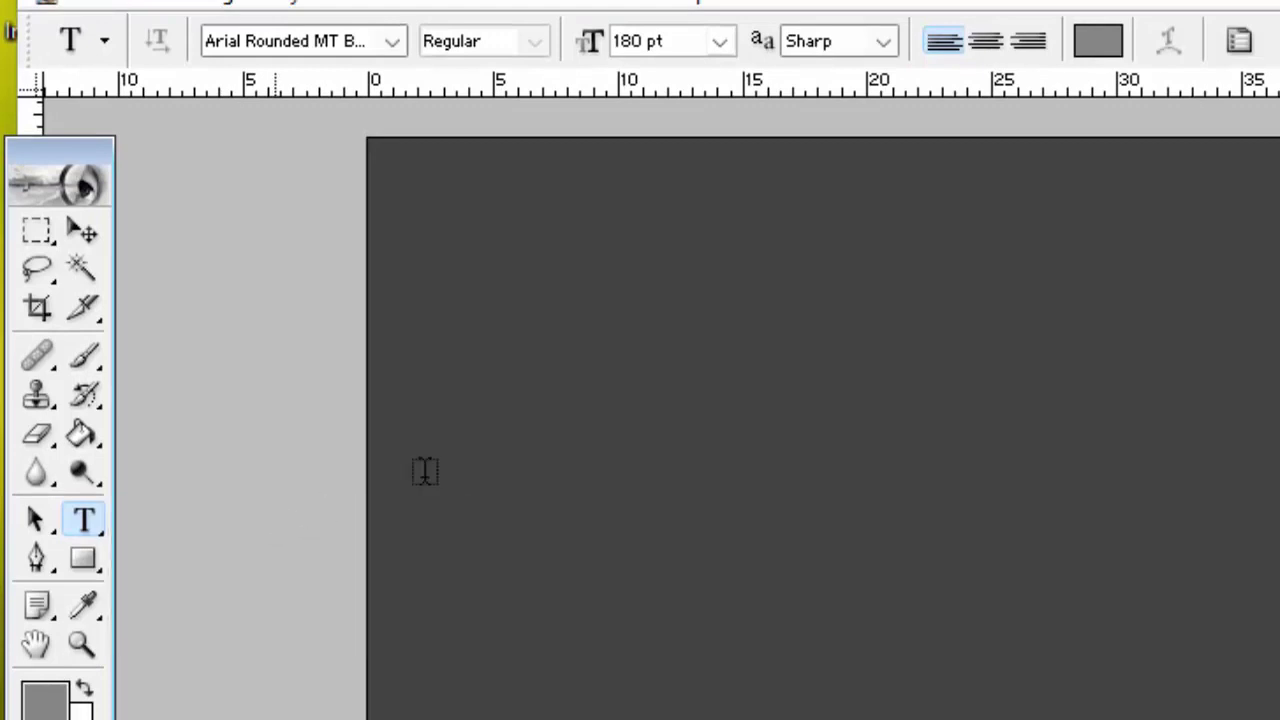
pyautogui.click(765, 428)
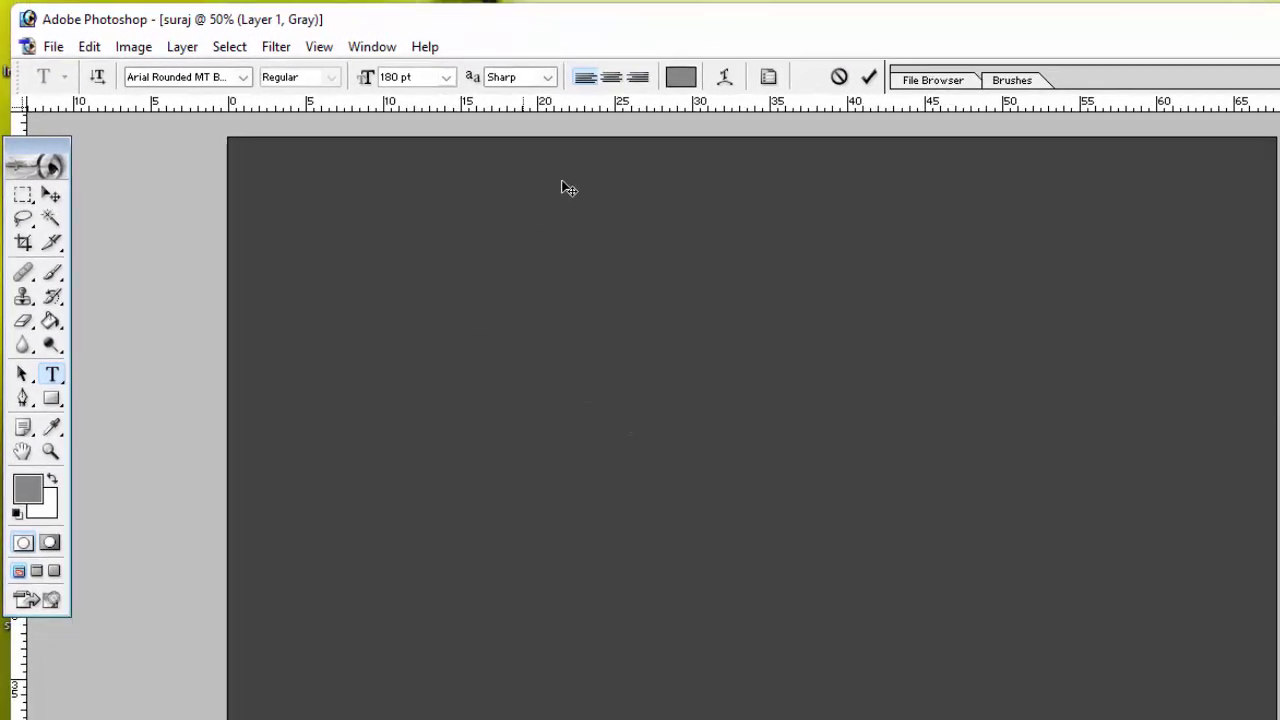
# Set a near-white text colour and place the heading's starting point
pyautogui.click(681, 78)
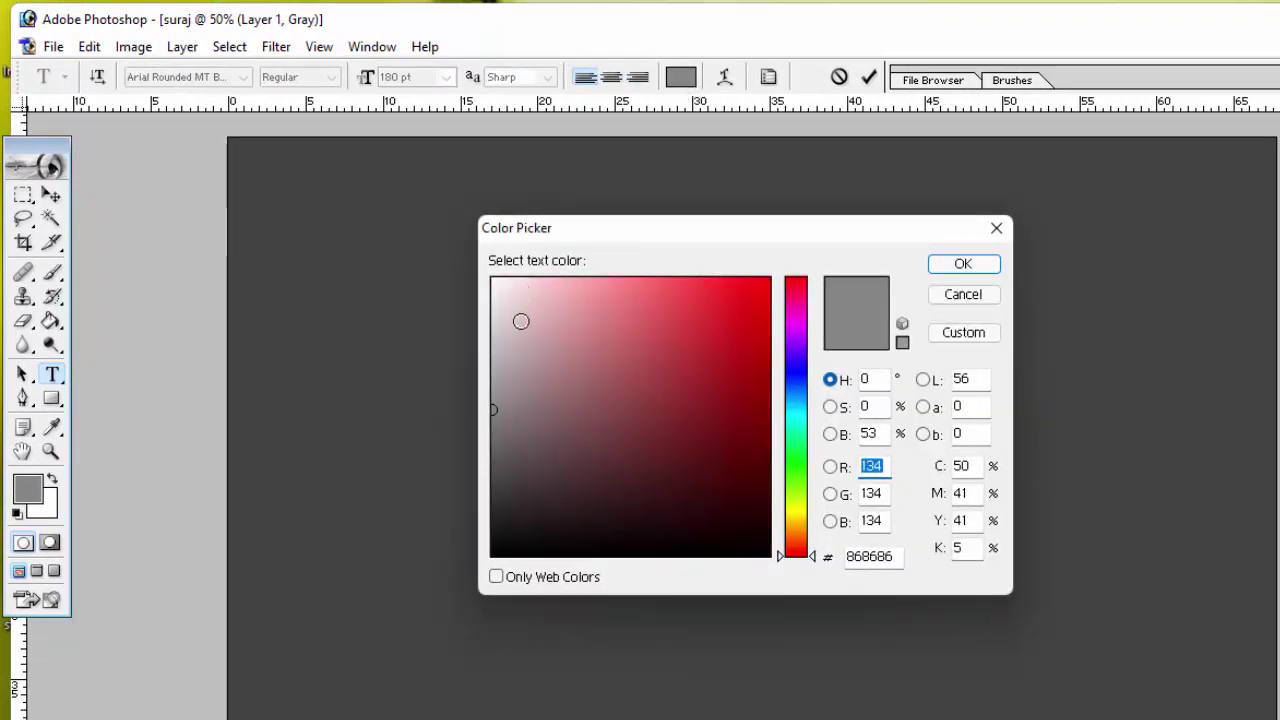
pyautogui.click(499, 282)
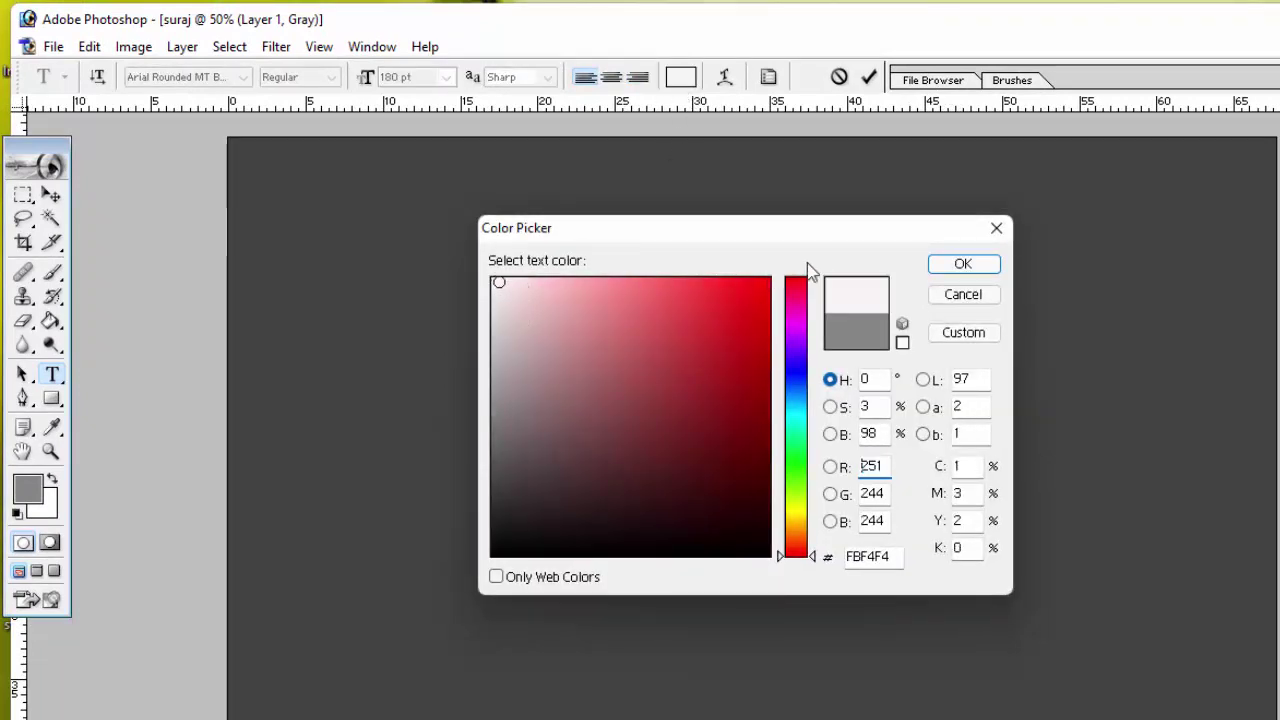
pyautogui.click(950, 264)
pyautogui.click(470, 319)
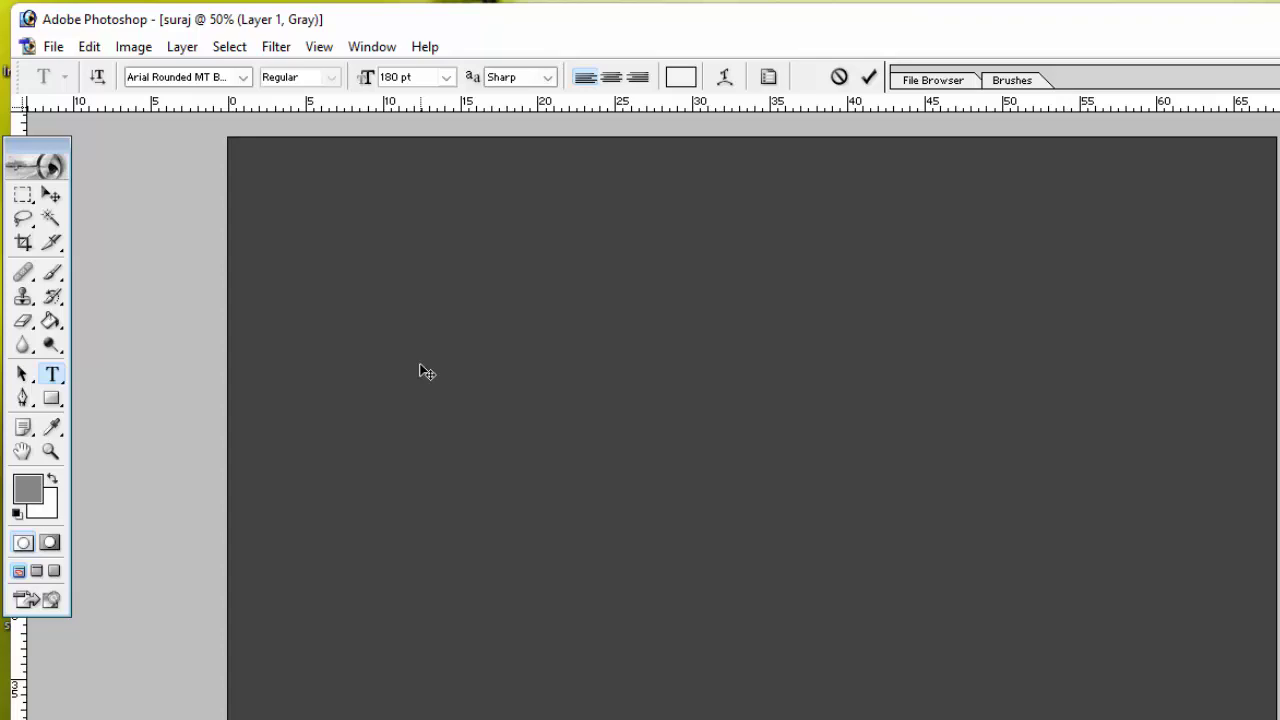
# Type the heading 'Computer & Excel S' on the canvas
pyautogui.write('C')
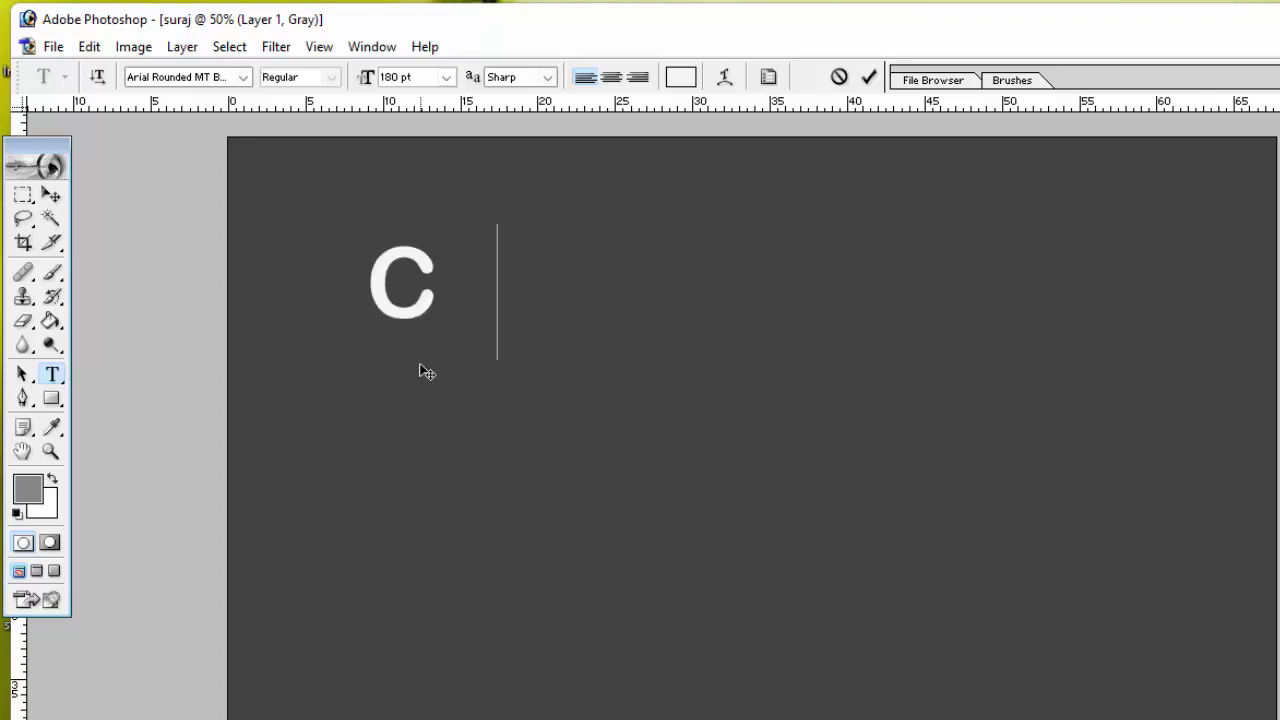
pyautogui.write('omputer')
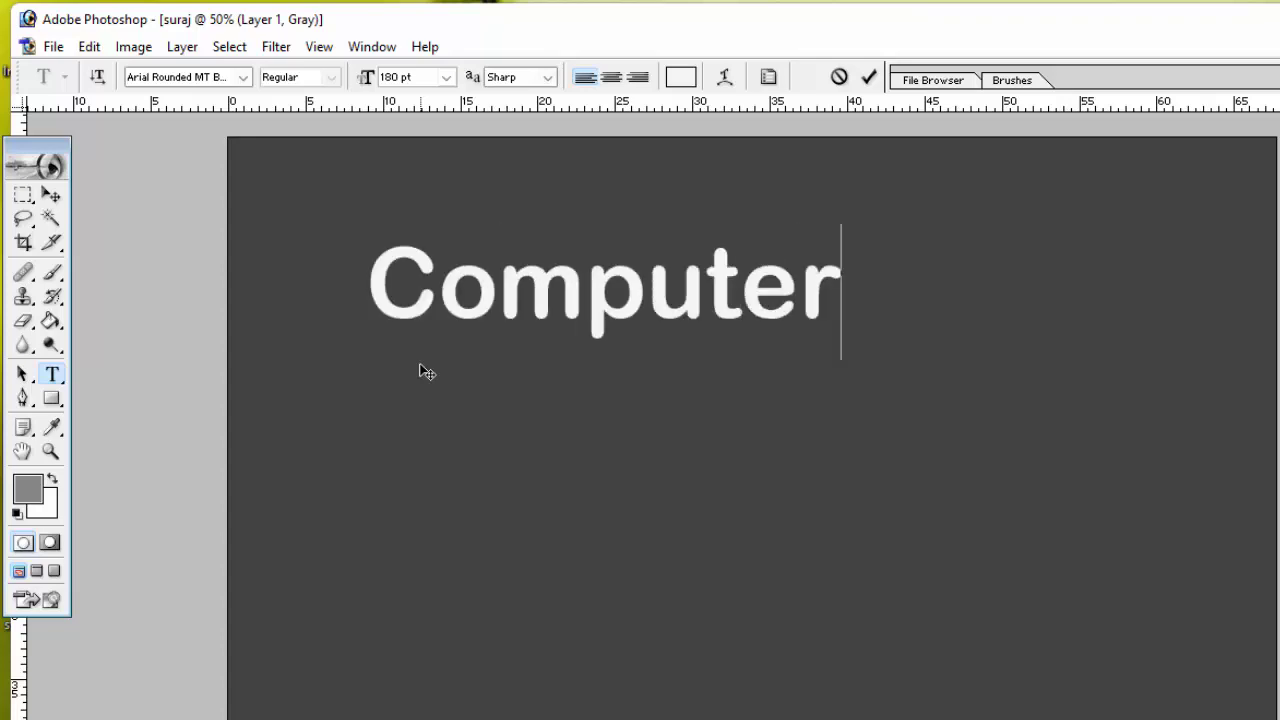
pyautogui.write(' & ')
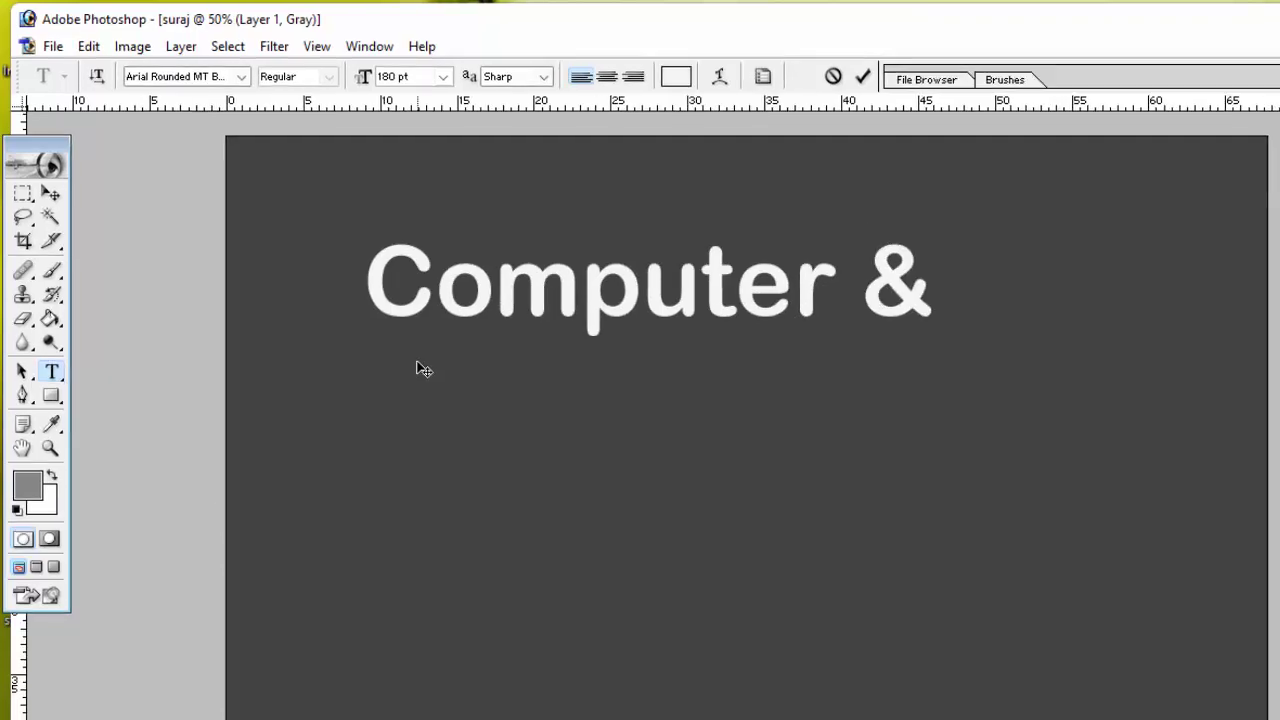
pyautogui.write('Exc')
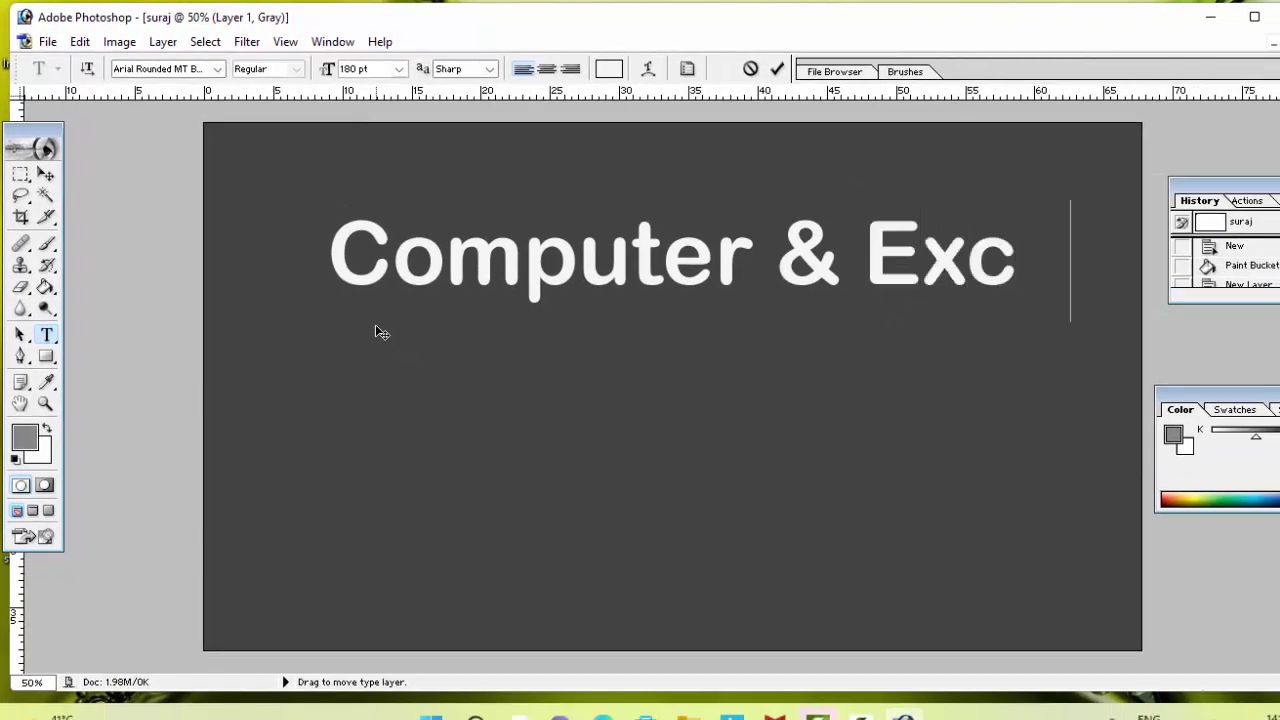
pyautogui.write('el')
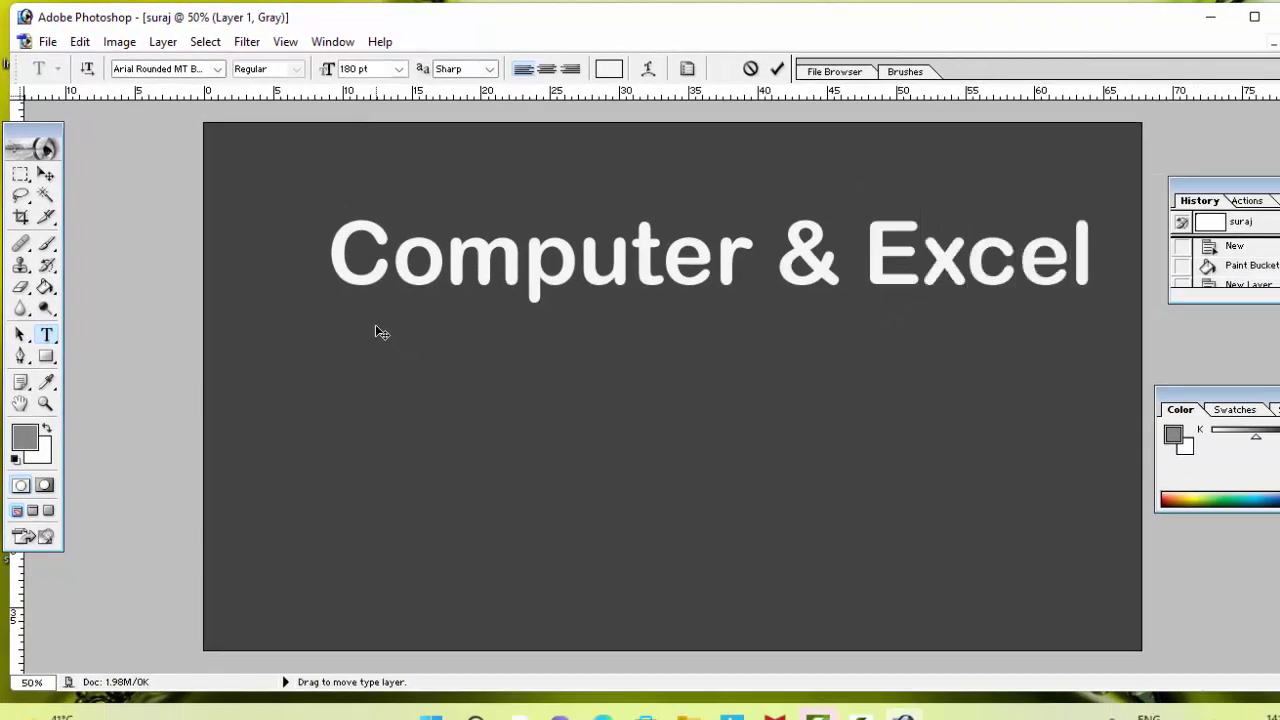
pyautogui.write(' S')
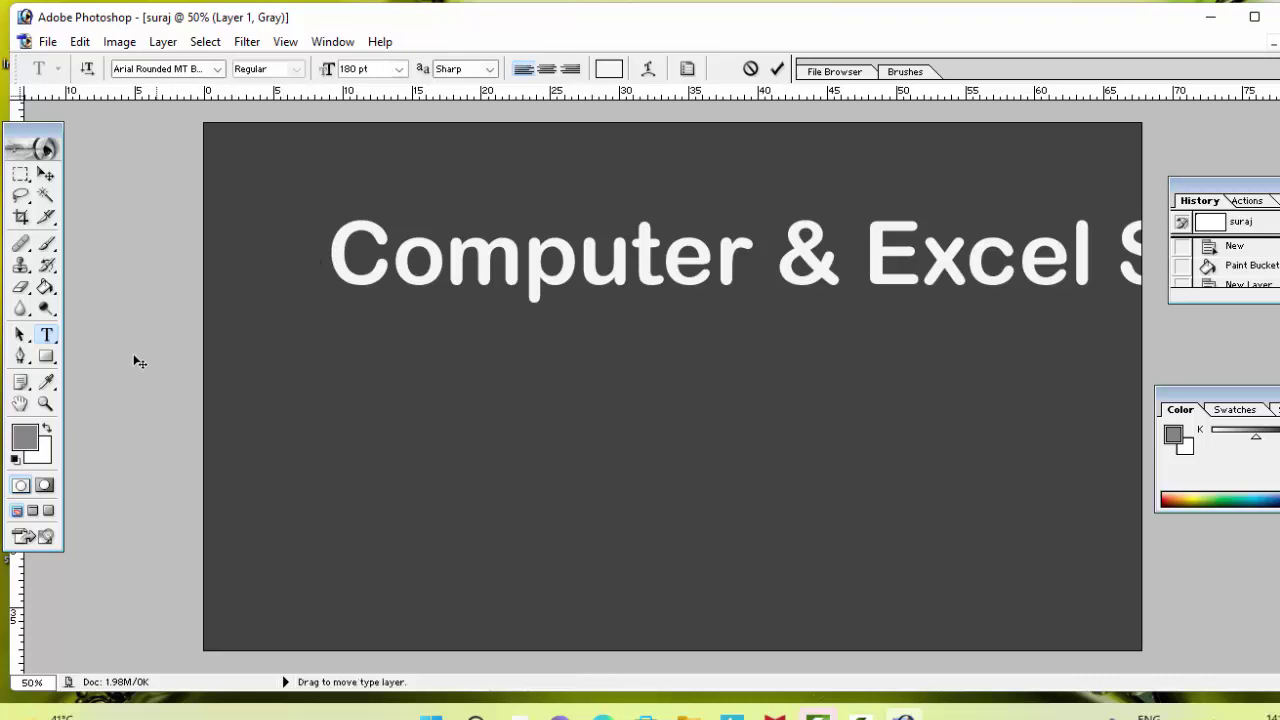
# Shrink the heading to 128 pt and the trailing 'ion' letters to 124 pt, then reselect it
pyautogui.moveTo(333, 248); pyautogui.dragTo(1142, 252)
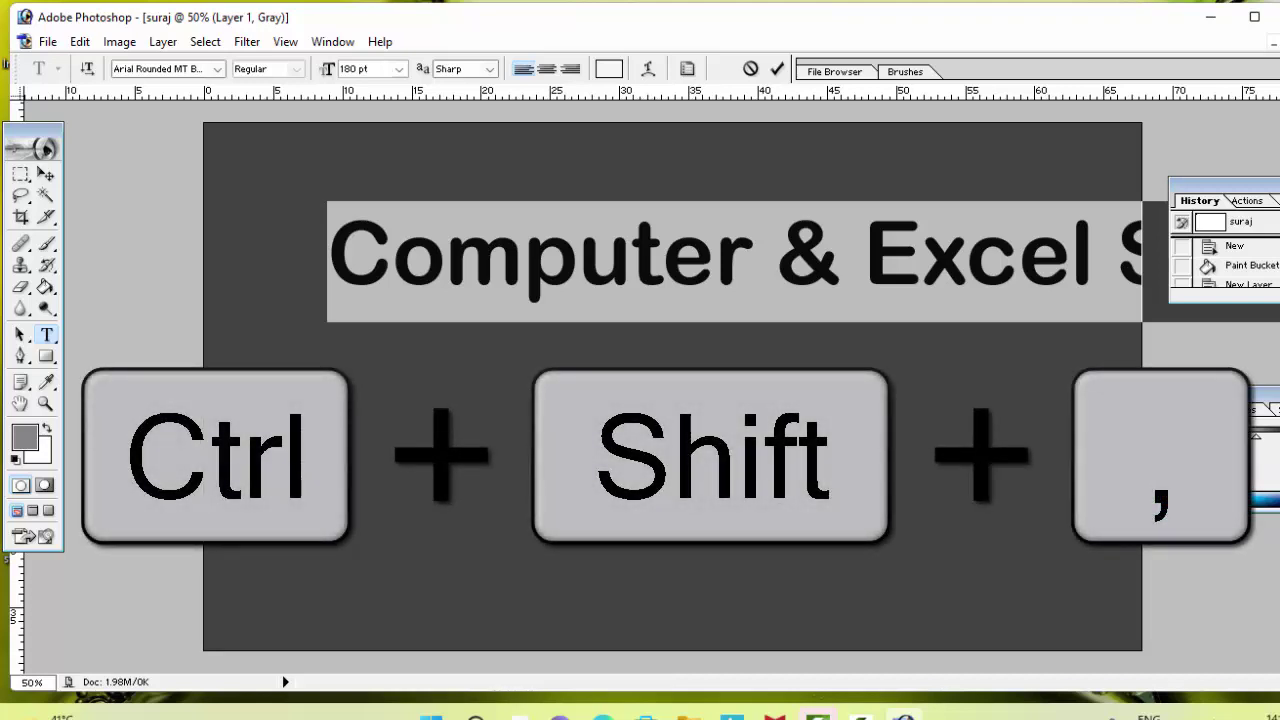
pyautogui.hotkey('ctrl', 'shift', ',')
pyautogui.hotkey('ctrl', 'shift', ',')
pyautogui.hotkey('ctrl', 'shift', ',')
pyautogui.hotkey('ctrl', 'shift', ',')
pyautogui.hotkey('ctrl', 'shift', ',')
pyautogui.hotkey('ctrl', 'shift', ',')
pyautogui.hotkey('ctrl', 'shift', ',')
pyautogui.hotkey('ctrl', 'shift', ',')
pyautogui.hotkey('ctrl', 'shift', ',')
pyautogui.hotkey('ctrl', 'shift', ',')
pyautogui.hotkey('ctrl', 'shift', ',')
pyautogui.hotkey('ctrl', 'shift', ',')
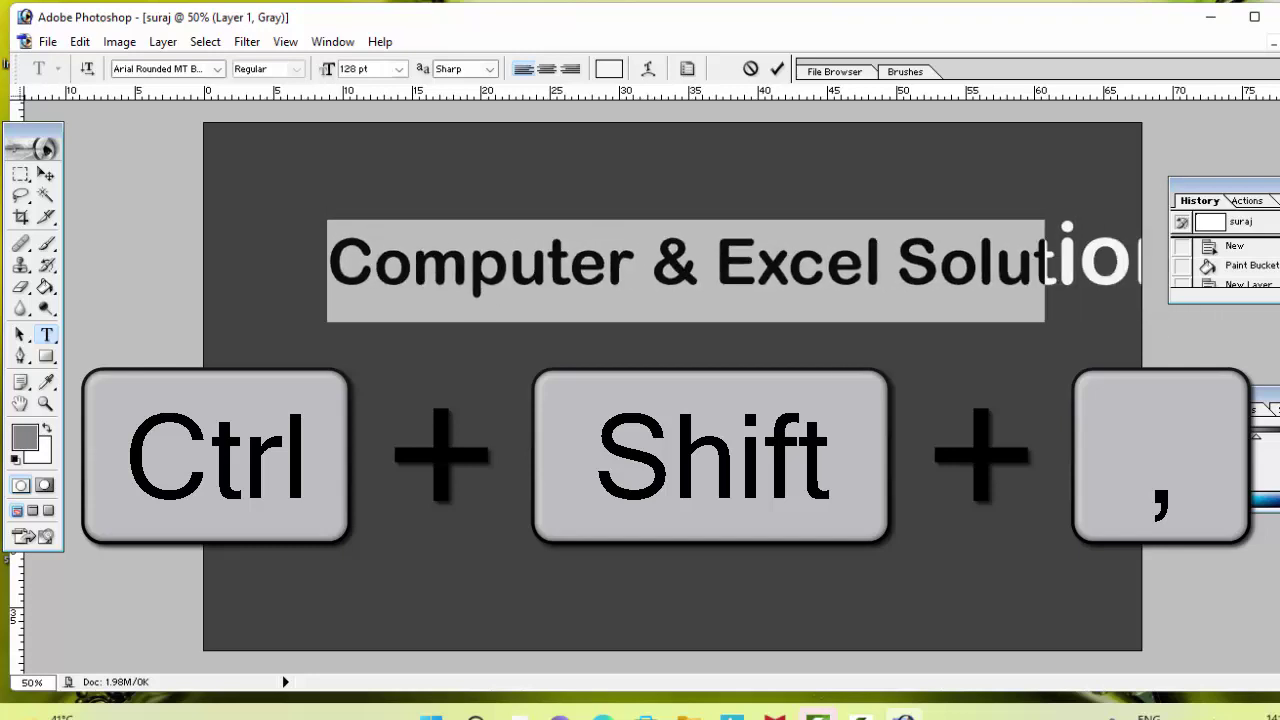
pyautogui.hotkey('ctrl', 'shift', ',')
pyautogui.hotkey('ctrl', 'shift', ',')
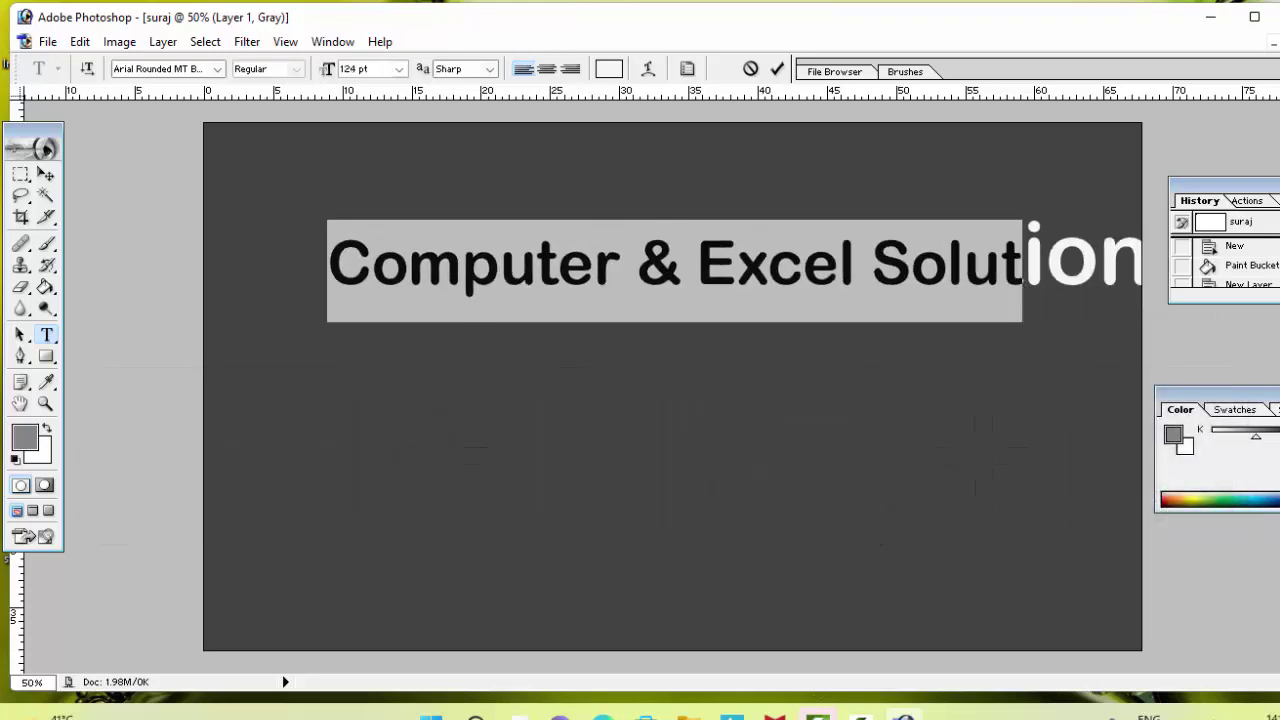
pyautogui.click(1030, 252)
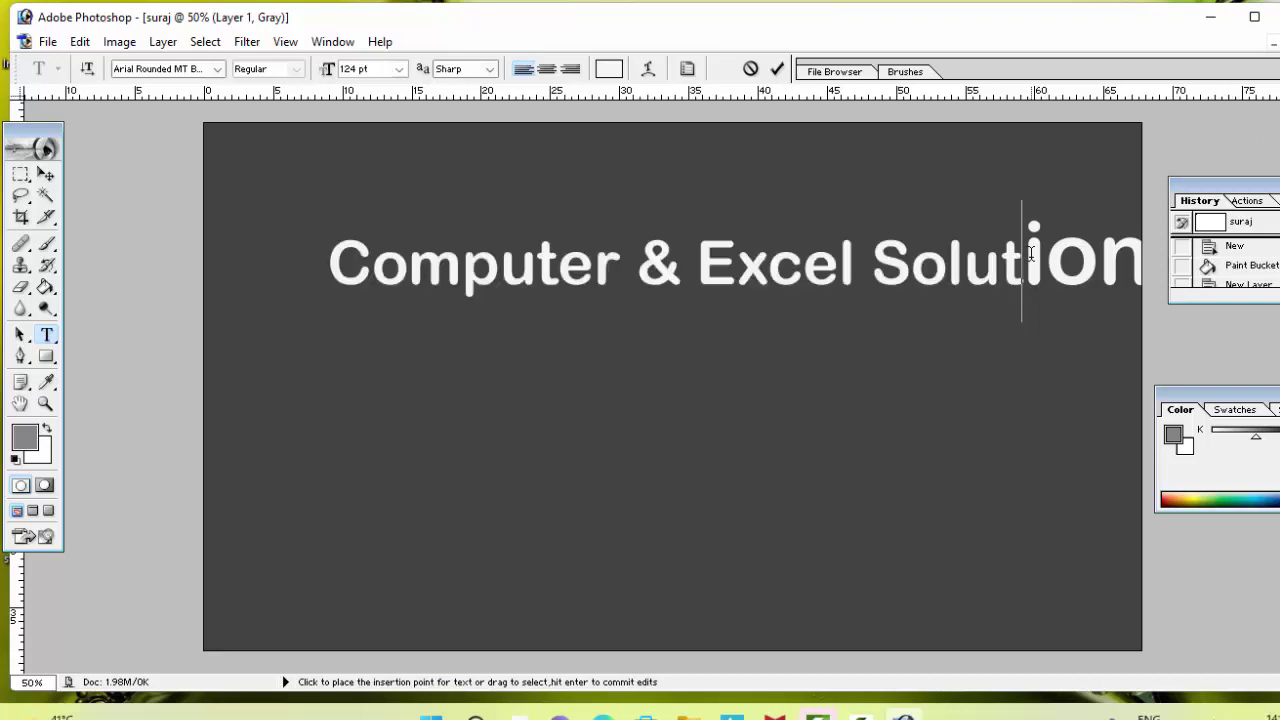
pyautogui.moveTo(1030, 252); pyautogui.dragTo(1275, 297)
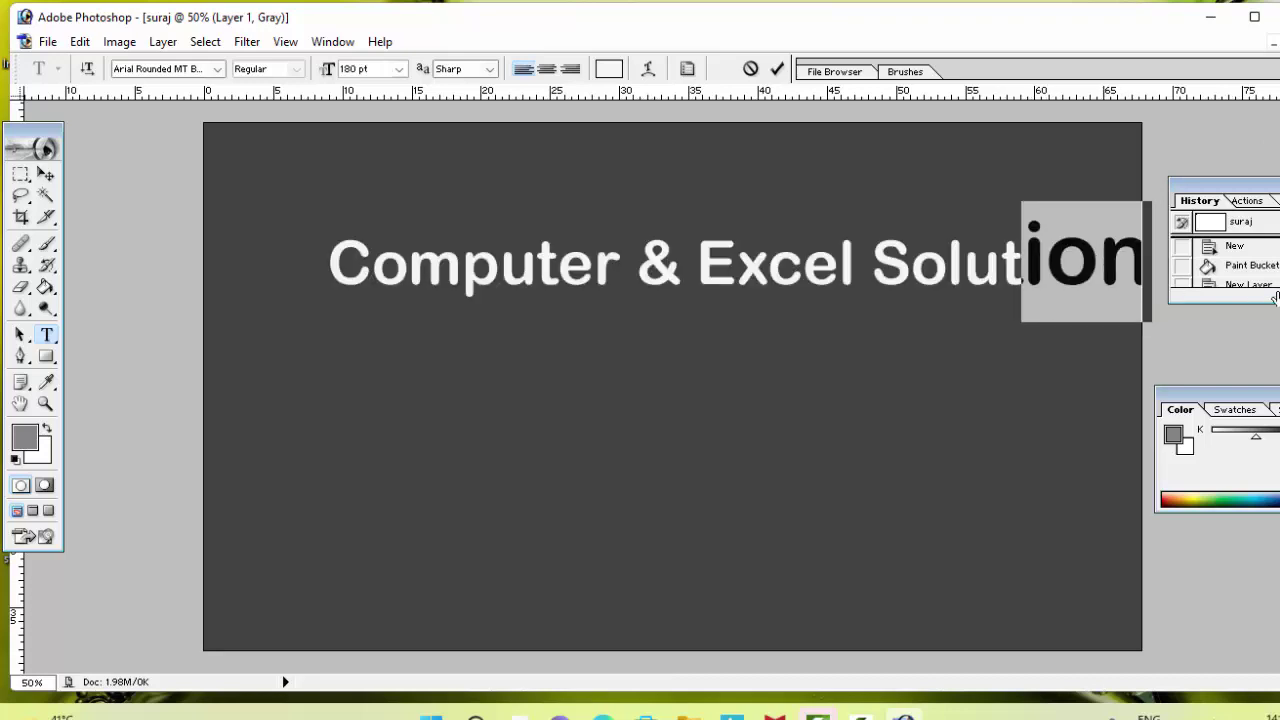
pyautogui.hotkey('ctrl', 'shift', ',')
pyautogui.hotkey('ctrl', 'shift', ',')
pyautogui.hotkey('ctrl', 'shift', ',')
pyautogui.hotkey('ctrl', 'shift', ',')
pyautogui.hotkey('ctrl', 'shift', ',')
pyautogui.hotkey('ctrl', 'shift', ',')
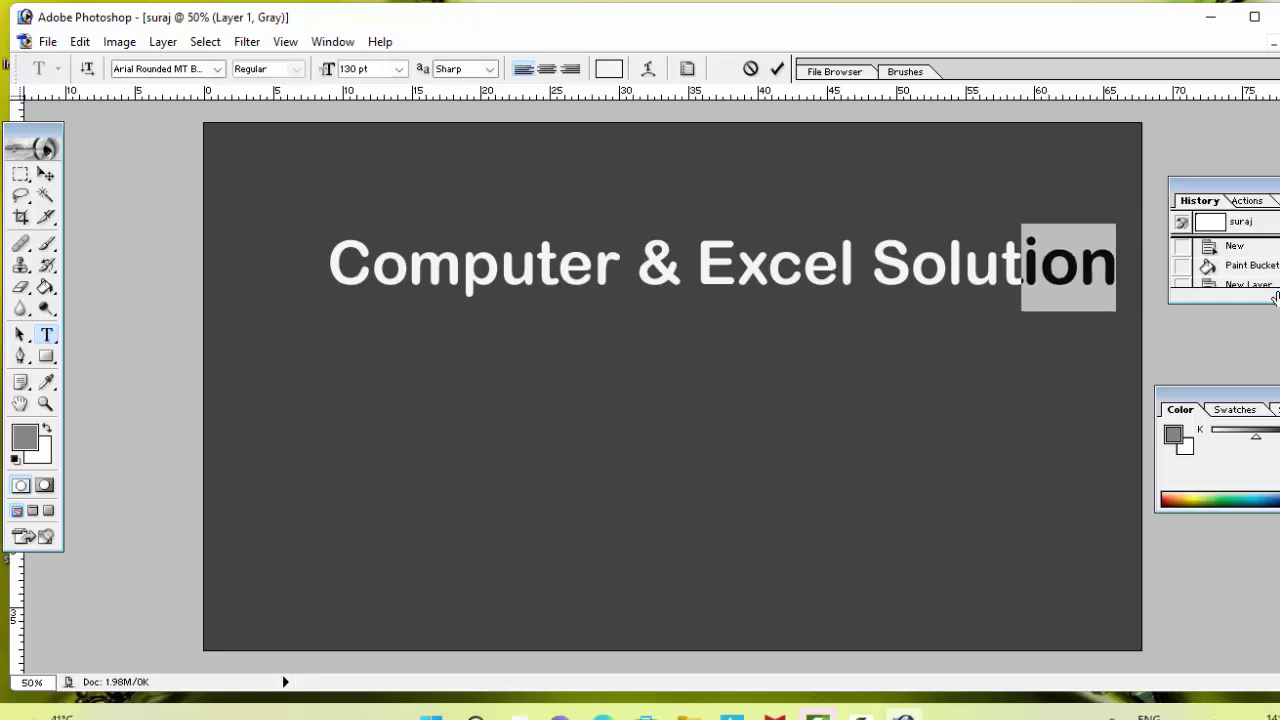
pyautogui.hotkey('ctrl', 'shift', ',')
pyautogui.hotkey('ctrl', 'shift', ',')
pyautogui.hotkey('ctrl', 'shift', ',')
pyautogui.hotkey('ctrl', 'shift', ',')
pyautogui.hotkey('ctrl', 'shift', ',')
pyautogui.hotkey('ctrl', 'shift', ',')
pyautogui.hotkey('ctrl', 'shift', ',')
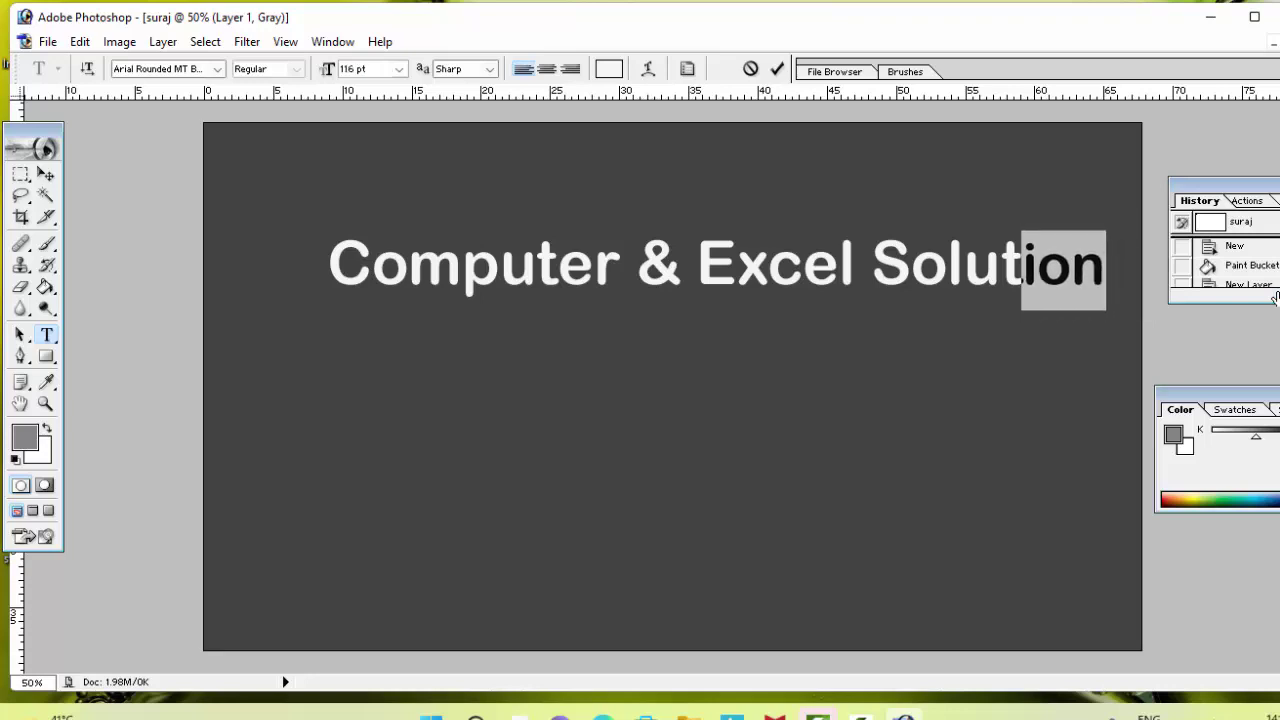
pyautogui.click(1107, 265)
pyautogui.moveTo(1106, 265); pyautogui.dragTo(232, 168)
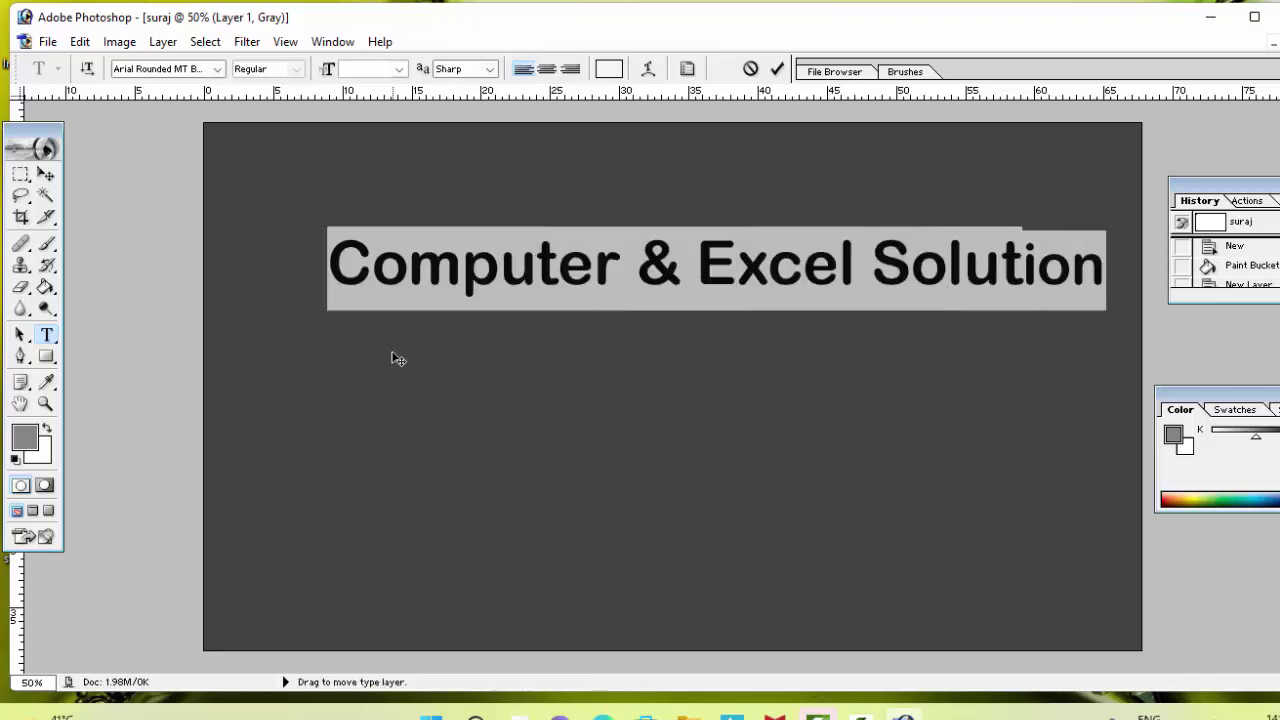
# Try a blue text colour and select the whole Computer & Excel Solution line
pyautogui.click(610, 69)
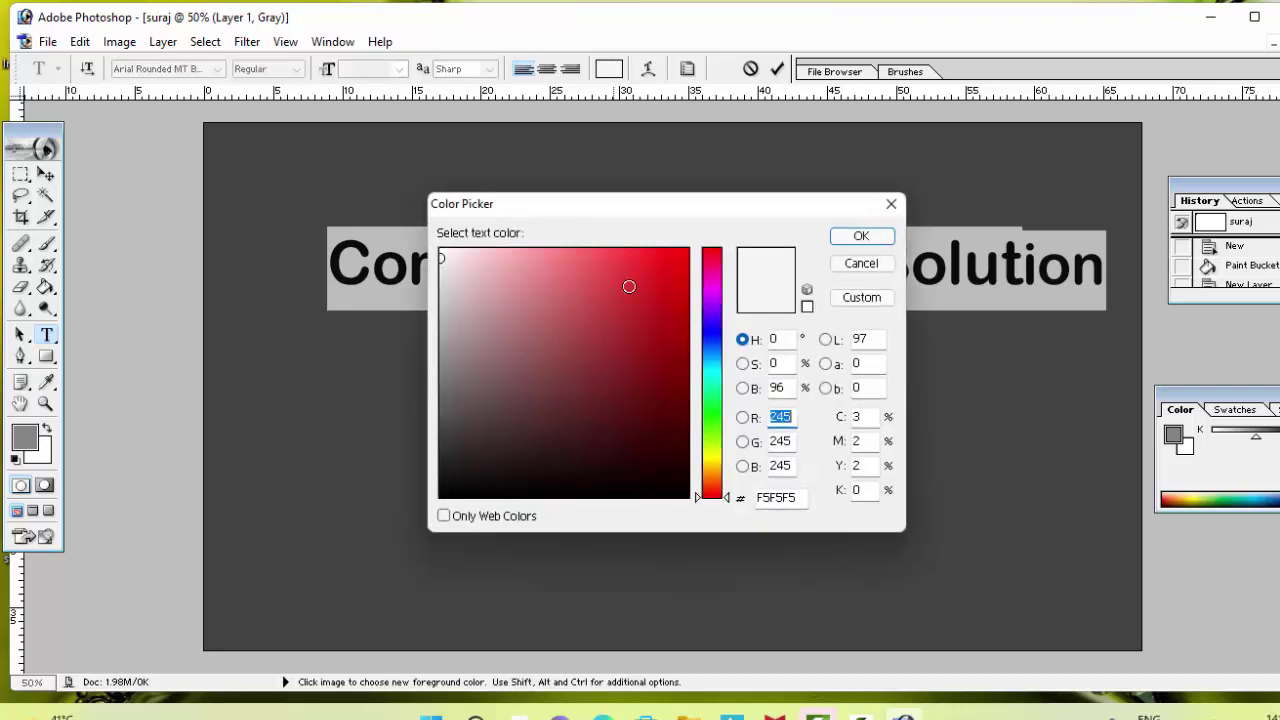
pyautogui.click(712, 327)
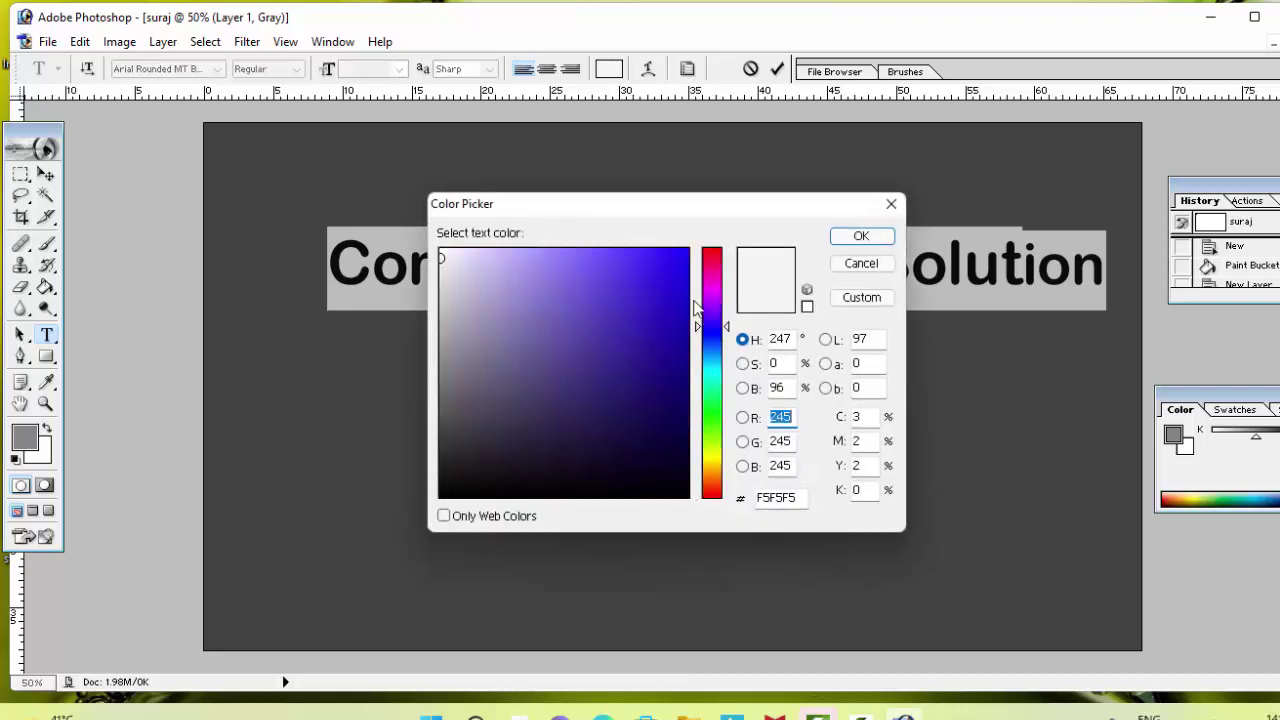
pyautogui.click(678, 258)
pyautogui.click(857, 236)
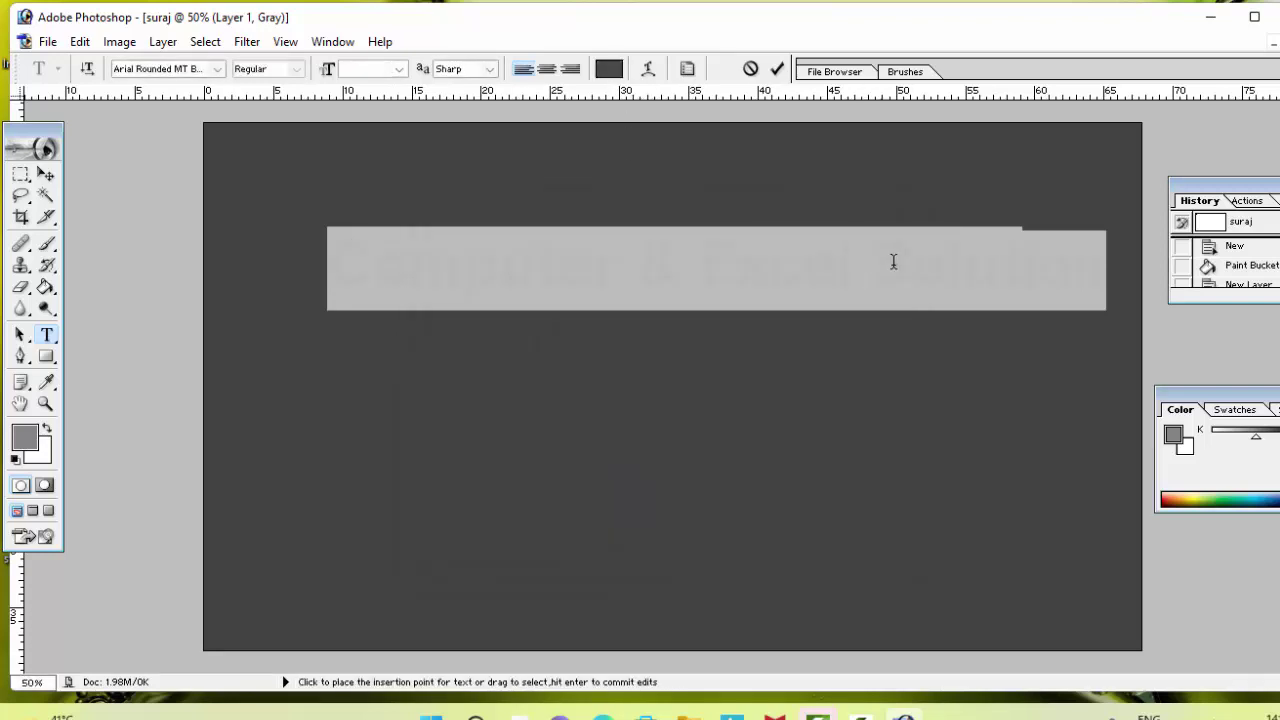
pyautogui.click(895, 262)
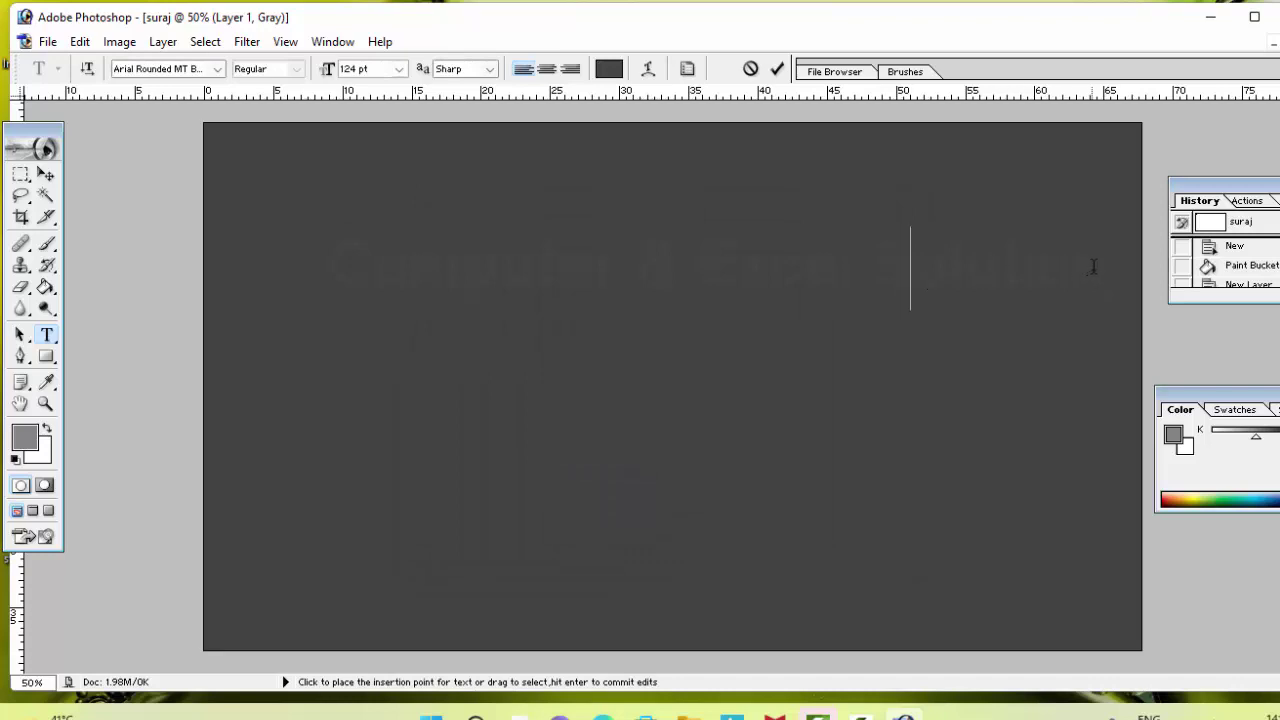
pyautogui.moveTo(1104, 265)
pyautogui.mouseDown()
pyautogui.moveTo(316, 194)
pyautogui.moveTo(329, 206)
pyautogui.mouseUp()
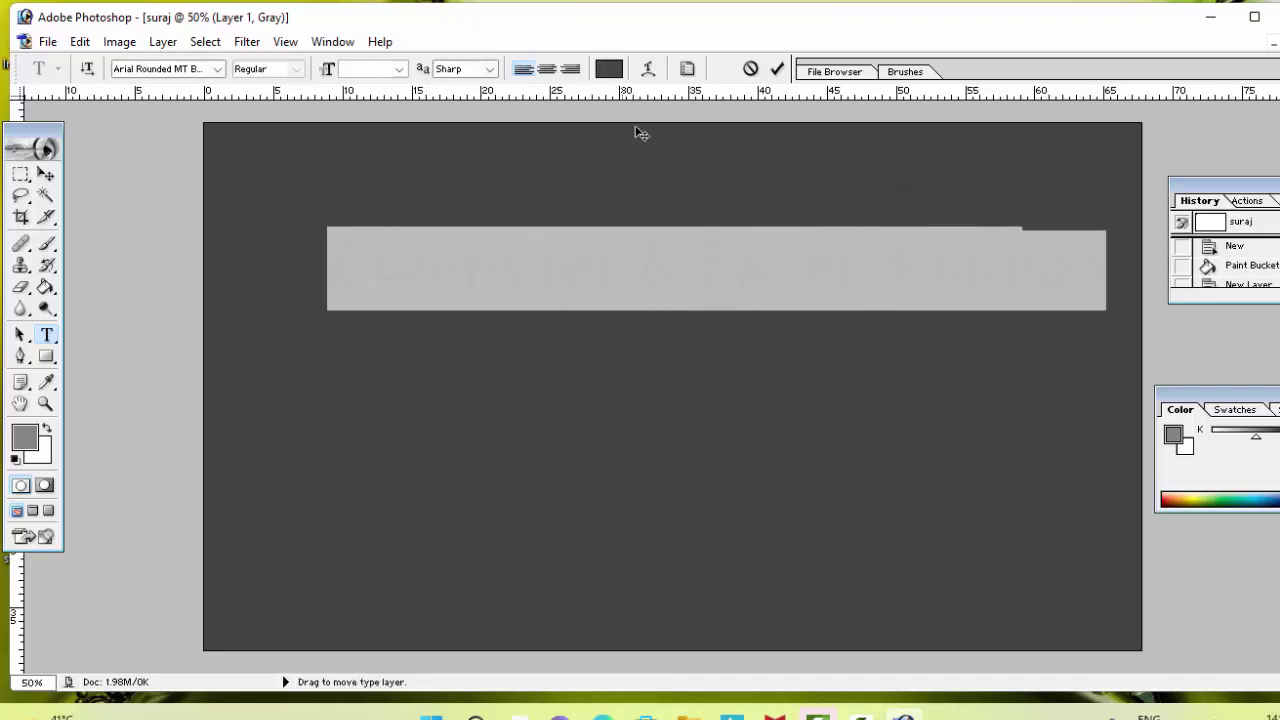
# Apply a saturated blue text colour and darken the foreground to dark grey
pyautogui.click(612, 78)
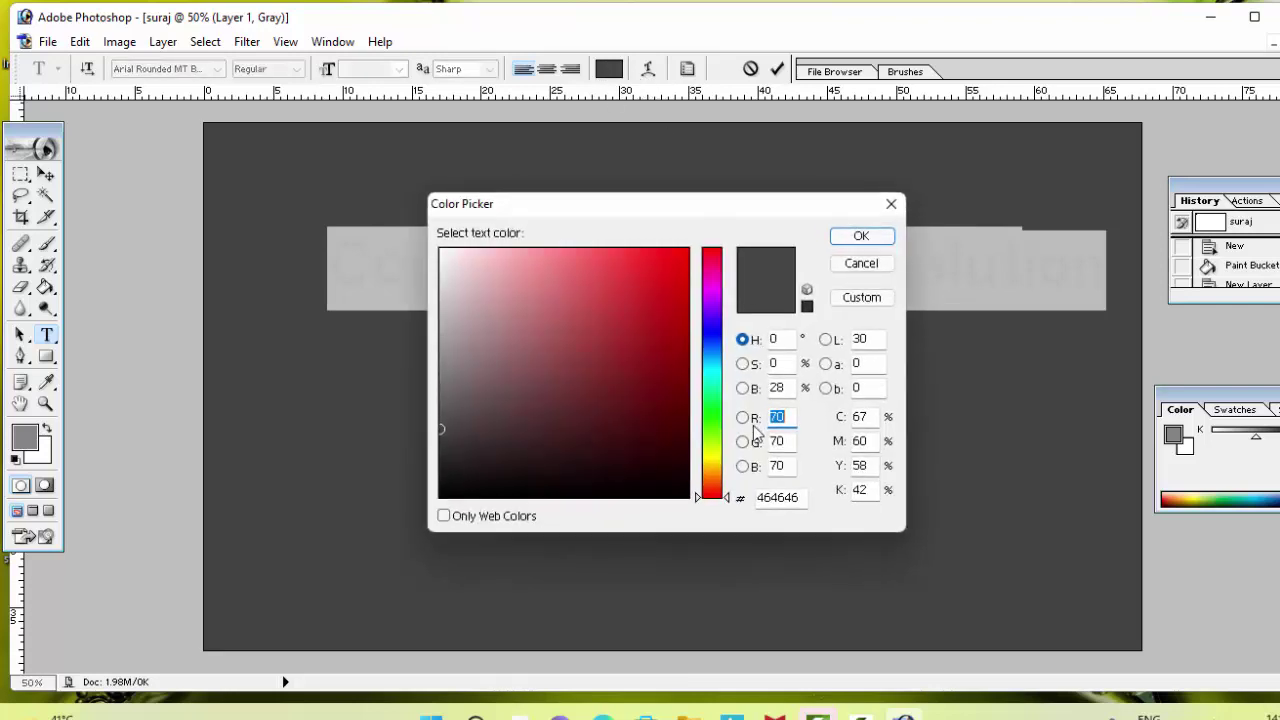
pyautogui.click(712, 330)
pyautogui.click(680, 260)
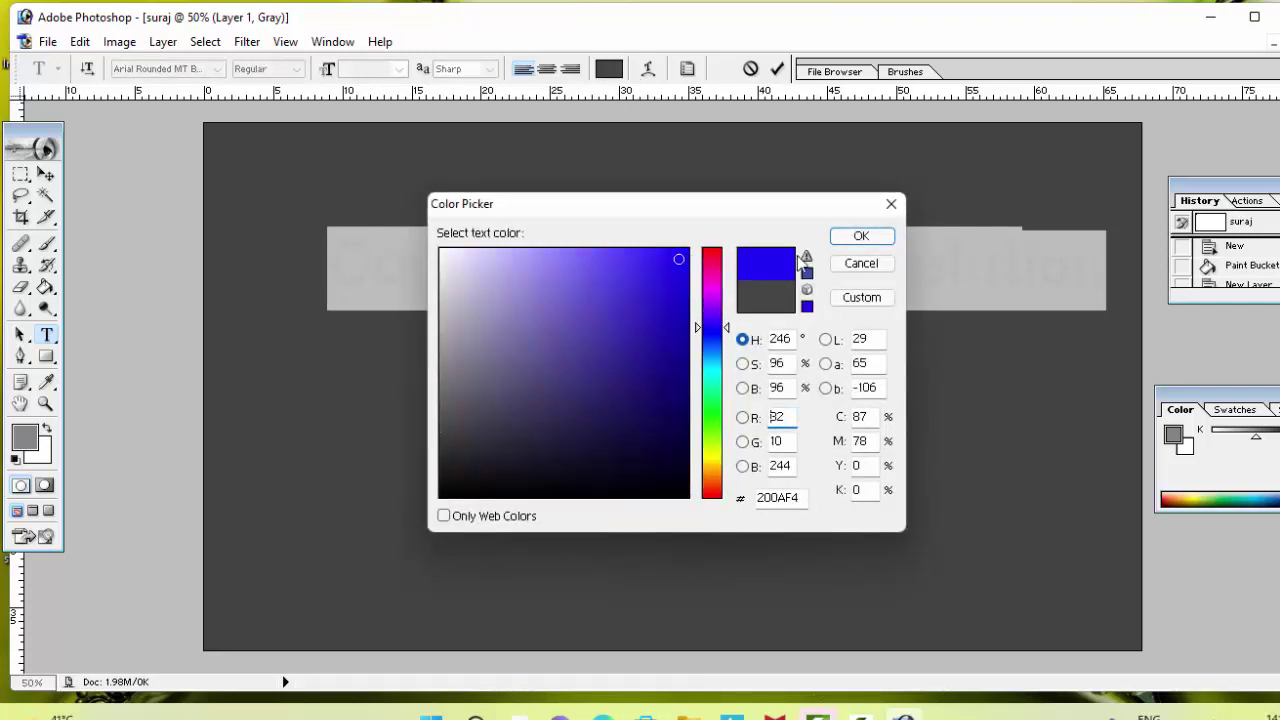
pyautogui.click(861, 235)
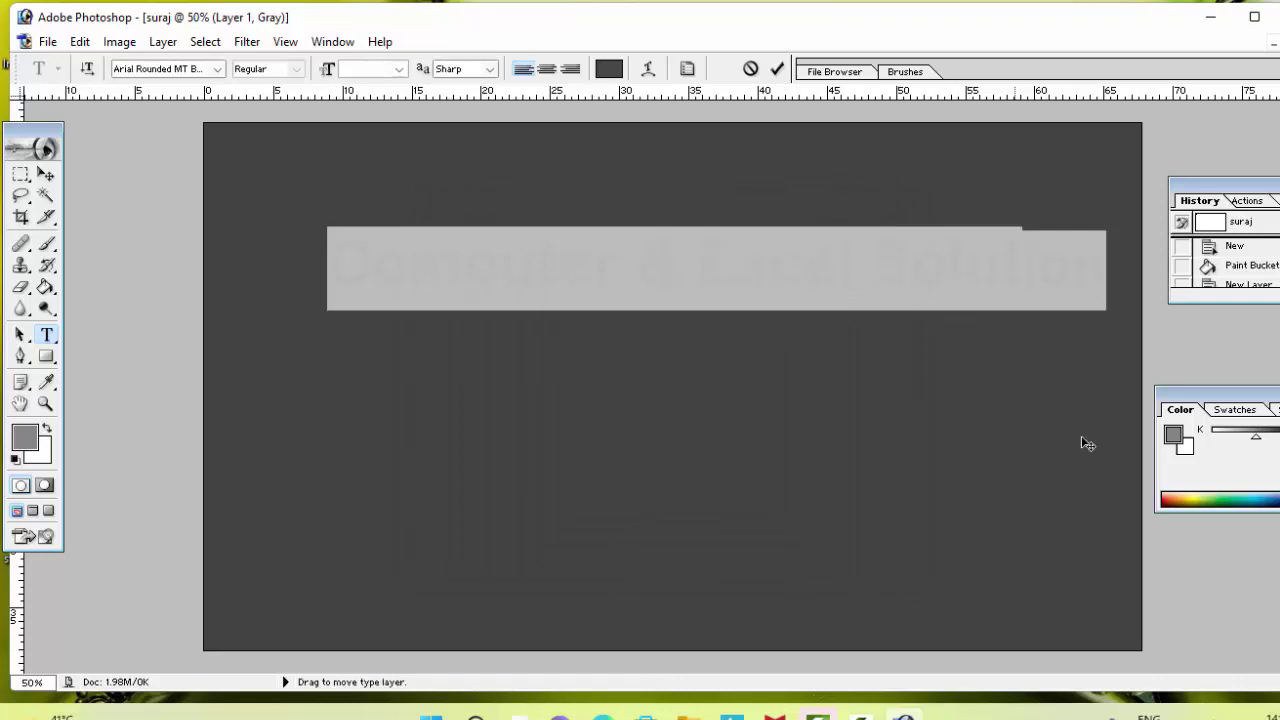
pyautogui.moveTo(1256, 437); pyautogui.dragTo(1277, 437)
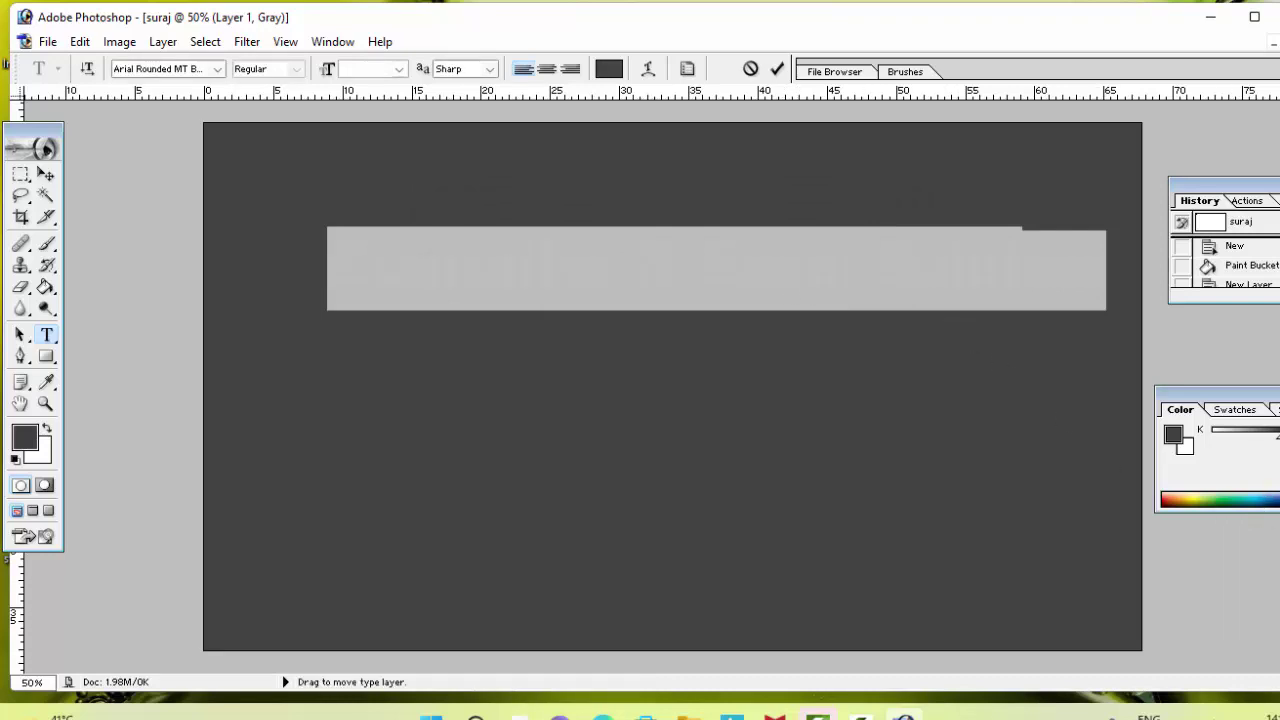
# Select the entire heading line and delete it
pyautogui.click(1083, 282)
pyautogui.doubleClick(1100, 270)
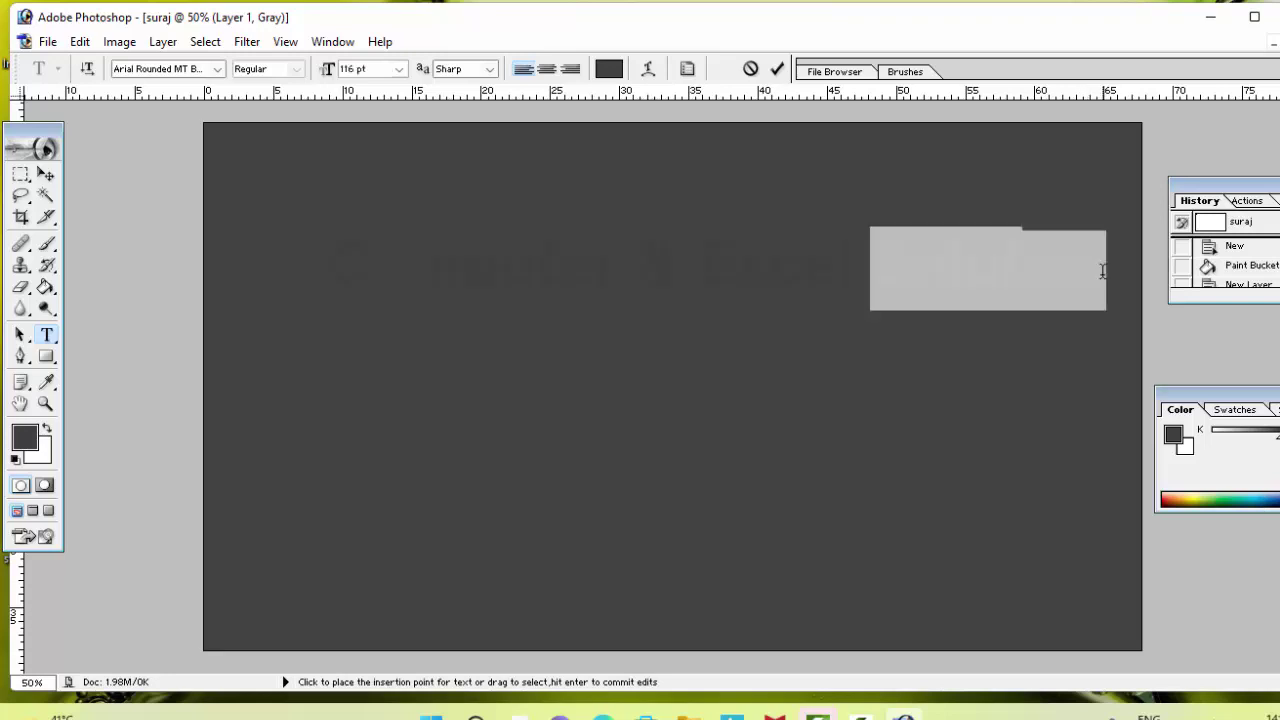
pyautogui.click(1104, 270)
pyautogui.tripleClick(1102, 270)
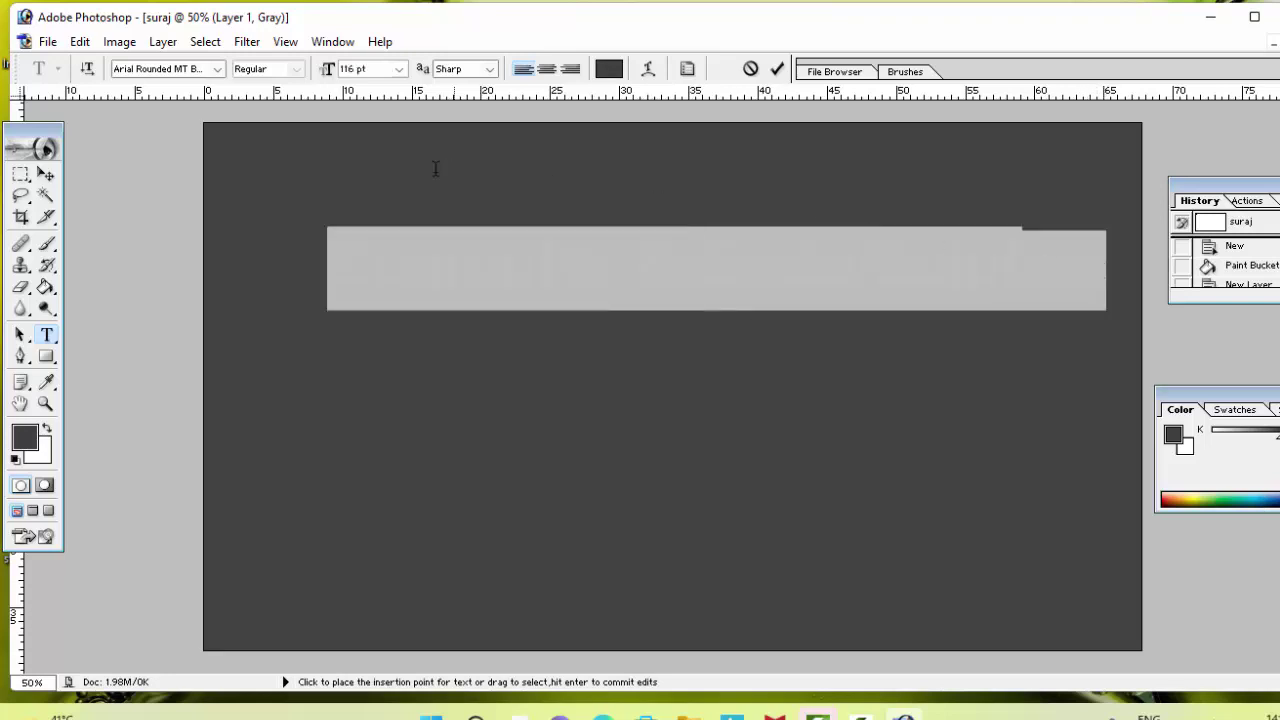
pyautogui.press('BackSpace')
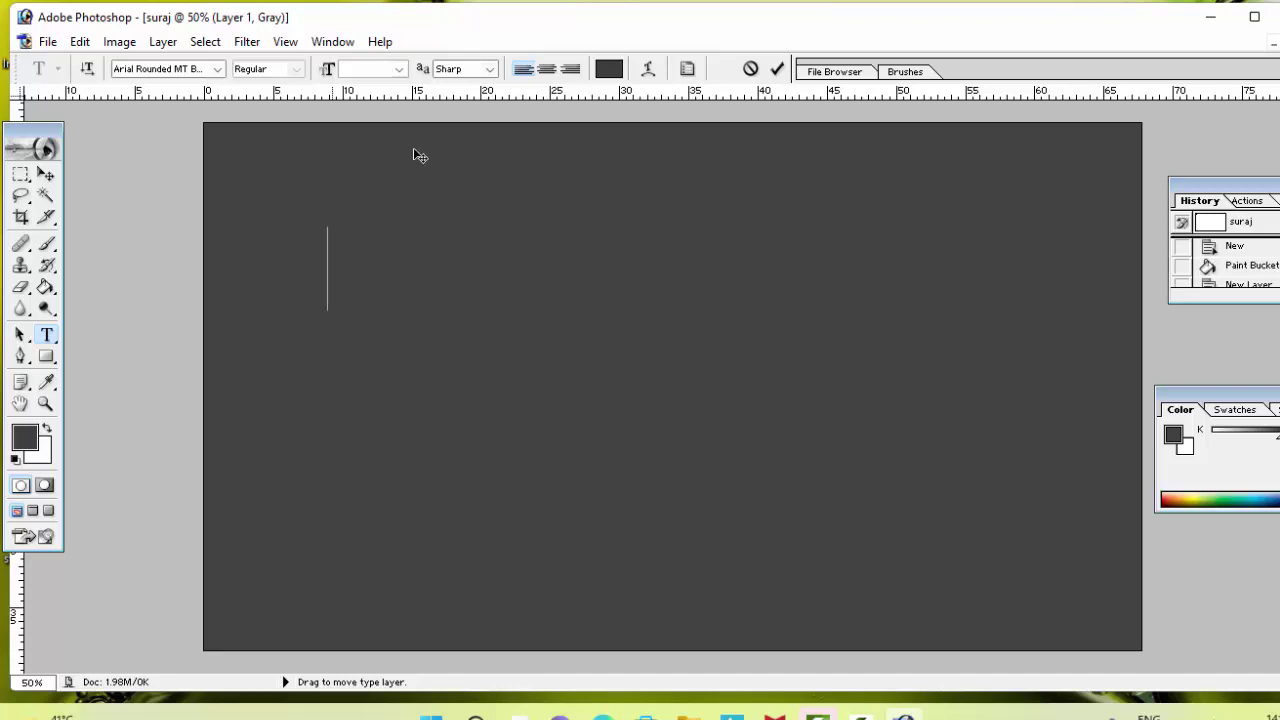
# Set a near-white FDFBF8 text colour, type the name, and select it
pyautogui.click(612, 70)
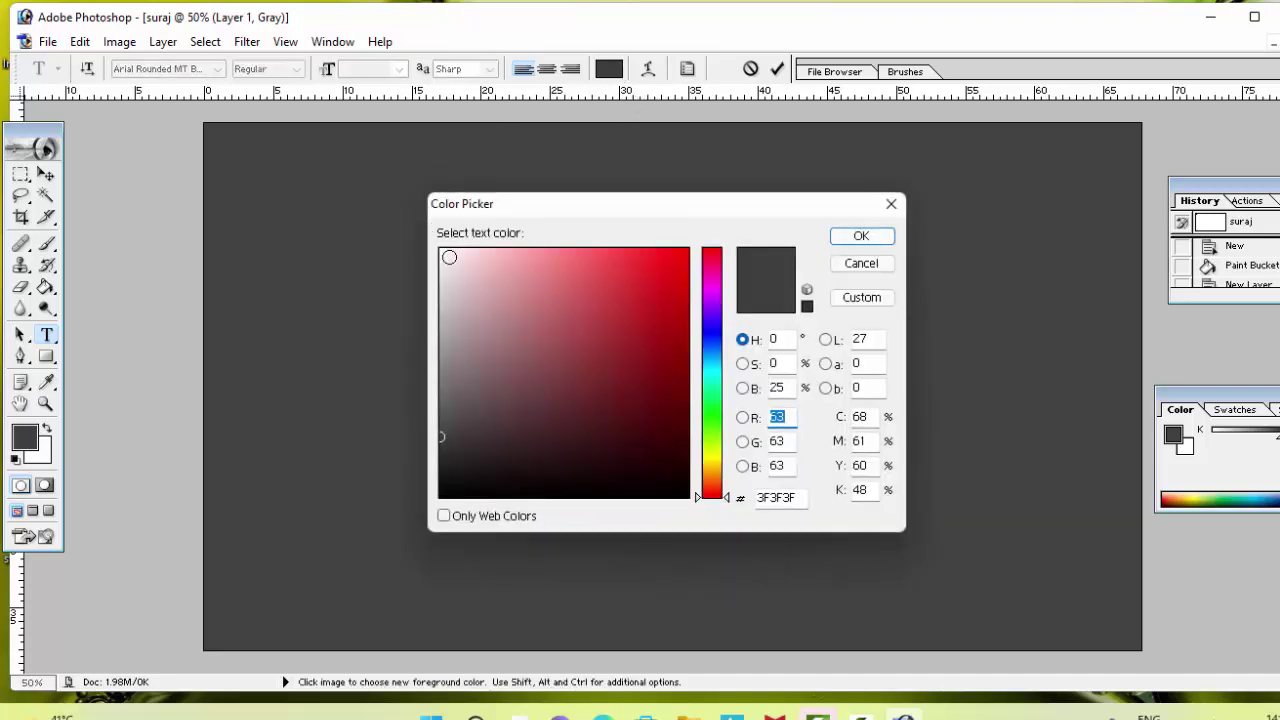
pyautogui.click(444, 250)
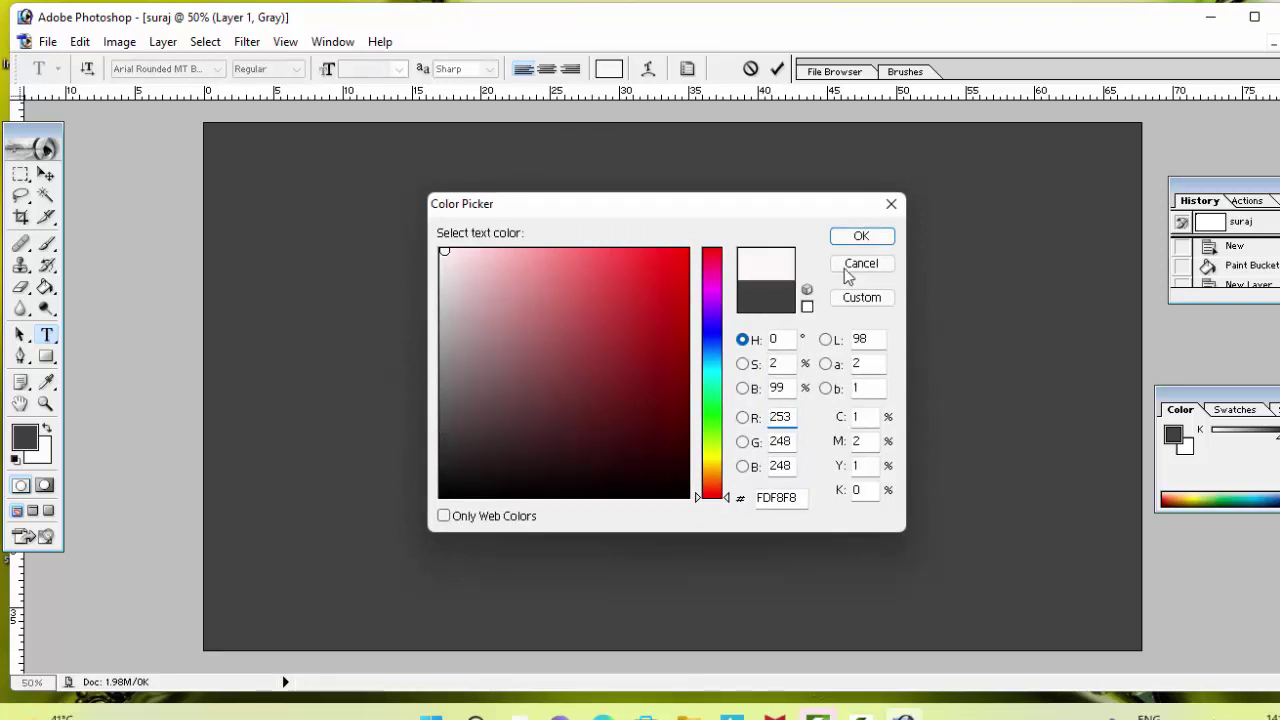
pyautogui.click(858, 236)
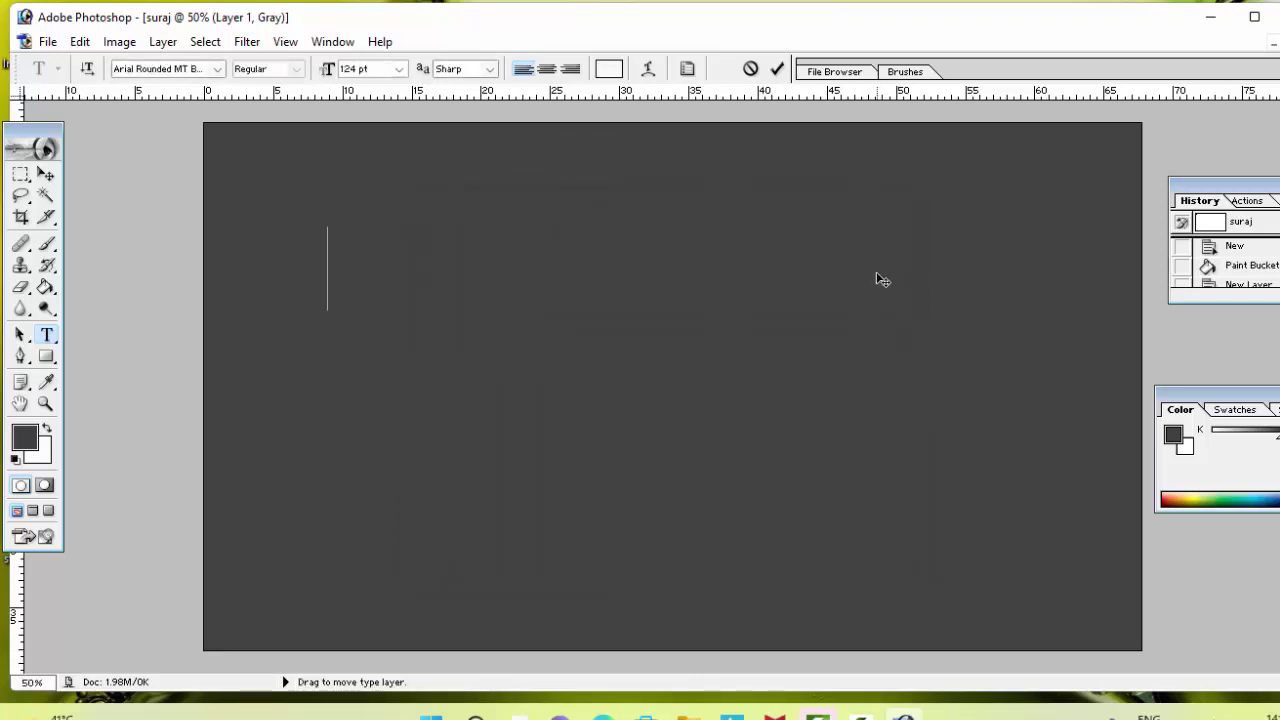
pyautogui.write('Sura')
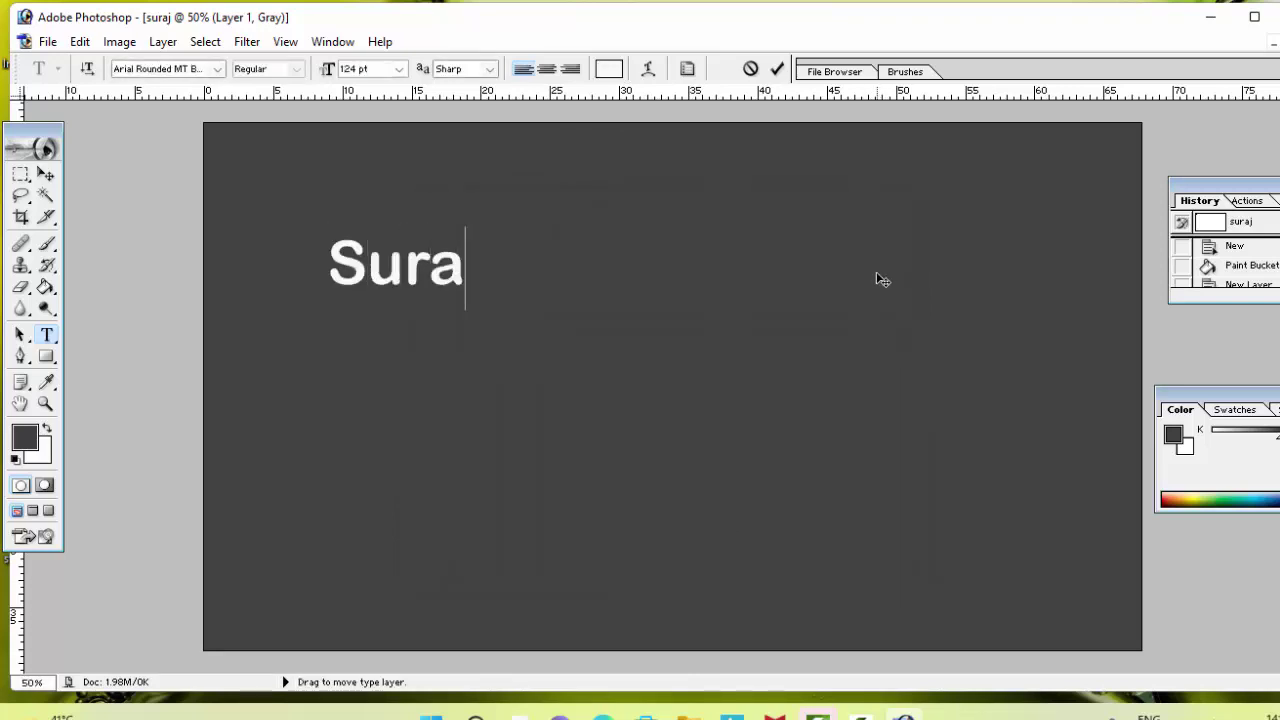
pyautogui.write('j')
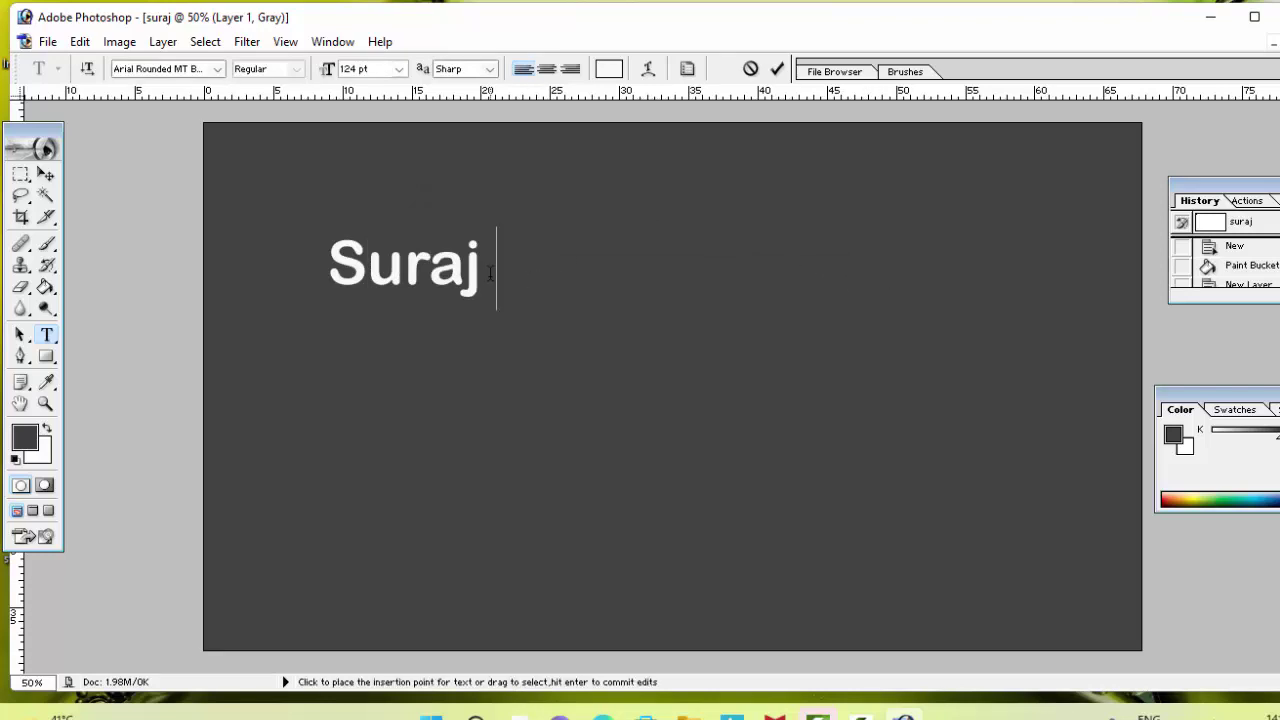
pyautogui.moveTo(483, 268); pyautogui.dragTo(317, 278)
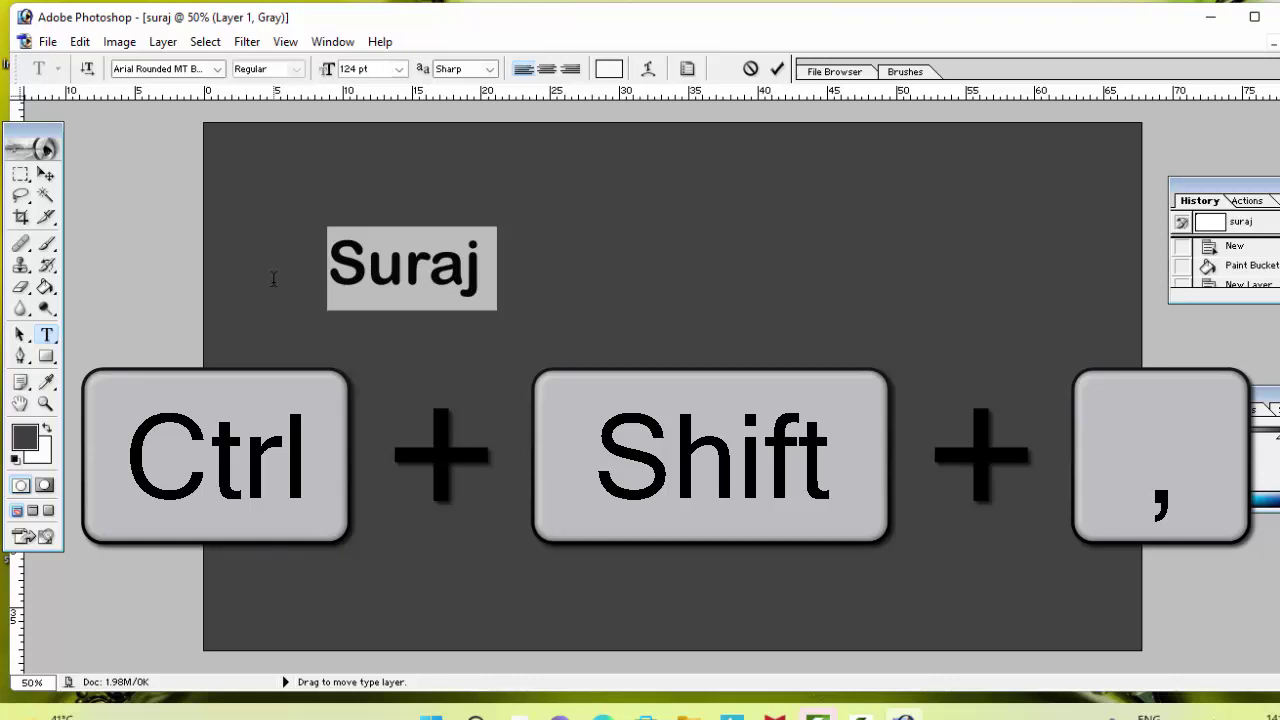
# Enlarge the selected name text, then settle it at 192 pt
pyautogui.hotkey('ctrl', 'shift', '.')
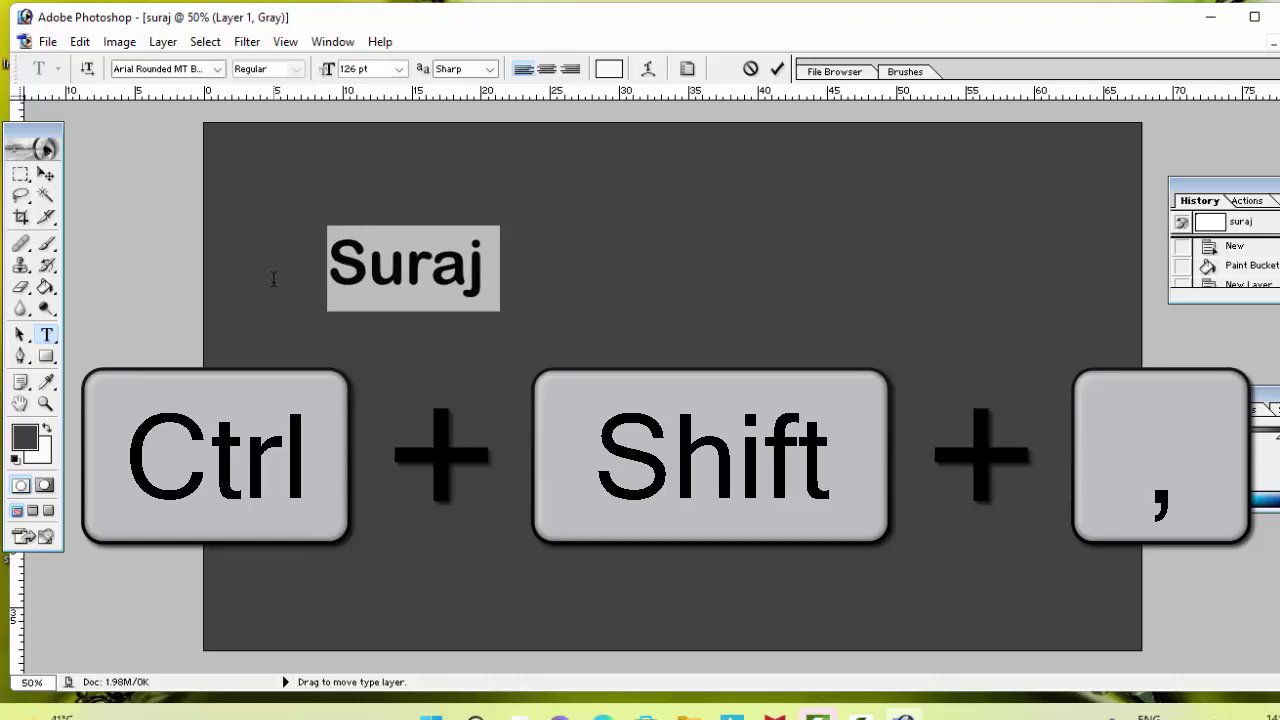
pyautogui.hotkey('ctrl', 'shift', '.')
pyautogui.hotkey('ctrl', 'shift', '.')
pyautogui.hotkey('ctrl', 'shift', '.')
pyautogui.hotkey('ctrl', 'shift', '.')
pyautogui.hotkey('ctrl', 'shift', '.')
pyautogui.hotkey('ctrl', 'shift', '.')
pyautogui.hotkey('ctrl', 'shift', '.')
pyautogui.hotkey('ctrl', 'shift', '.')
pyautogui.hotkey('ctrl', 'shift', '.')
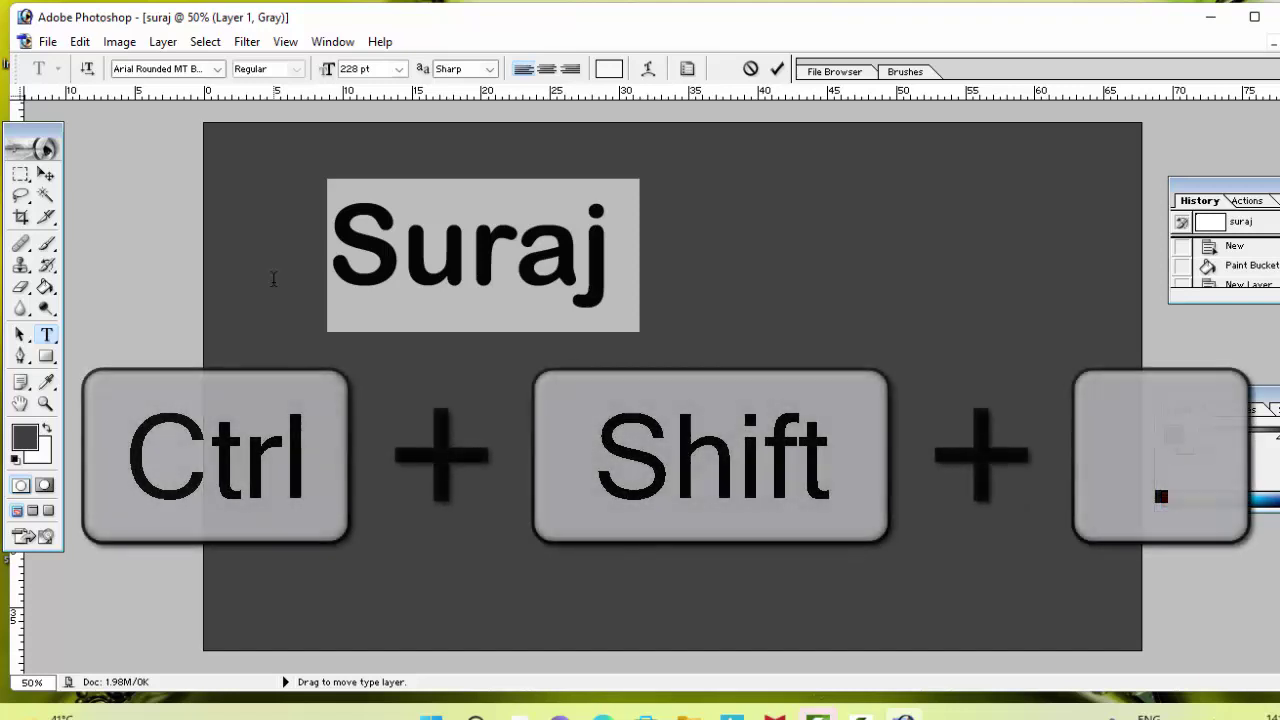
pyautogui.hotkey('ctrl', 'shift', ',')
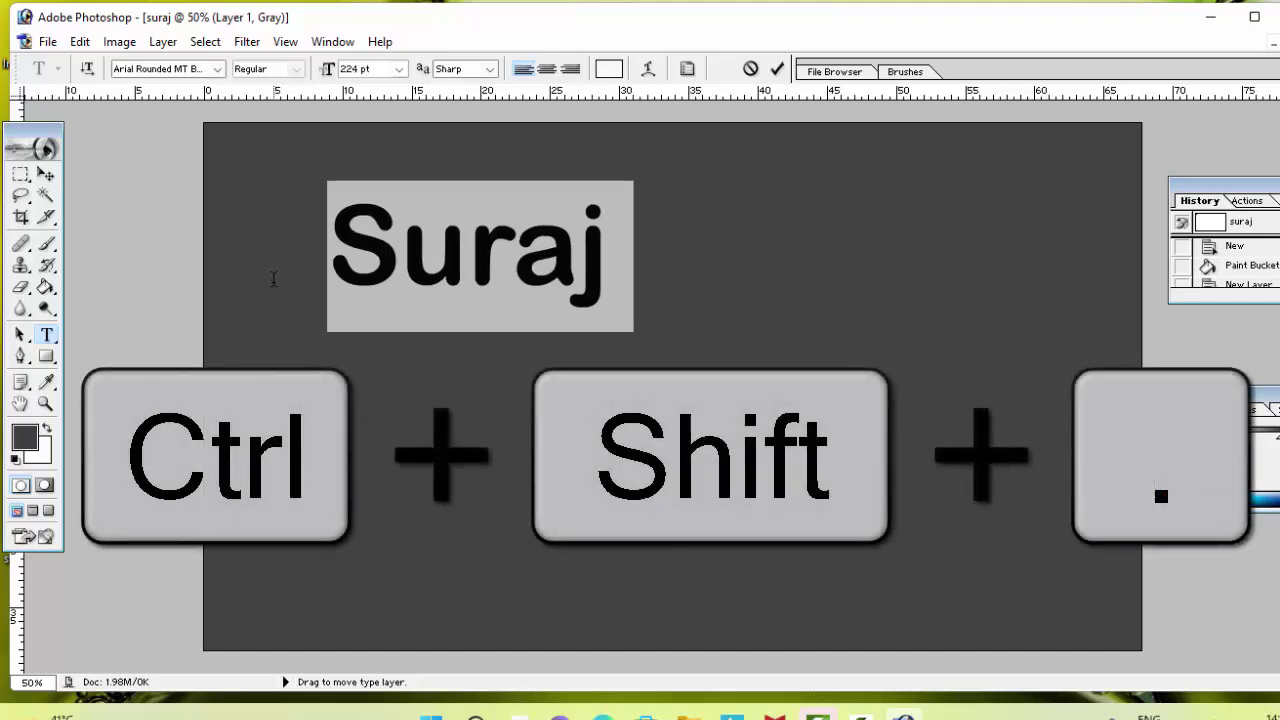
pyautogui.hotkey('ctrl', 'shift', ',')
pyautogui.hotkey('ctrl', 'shift', ',')
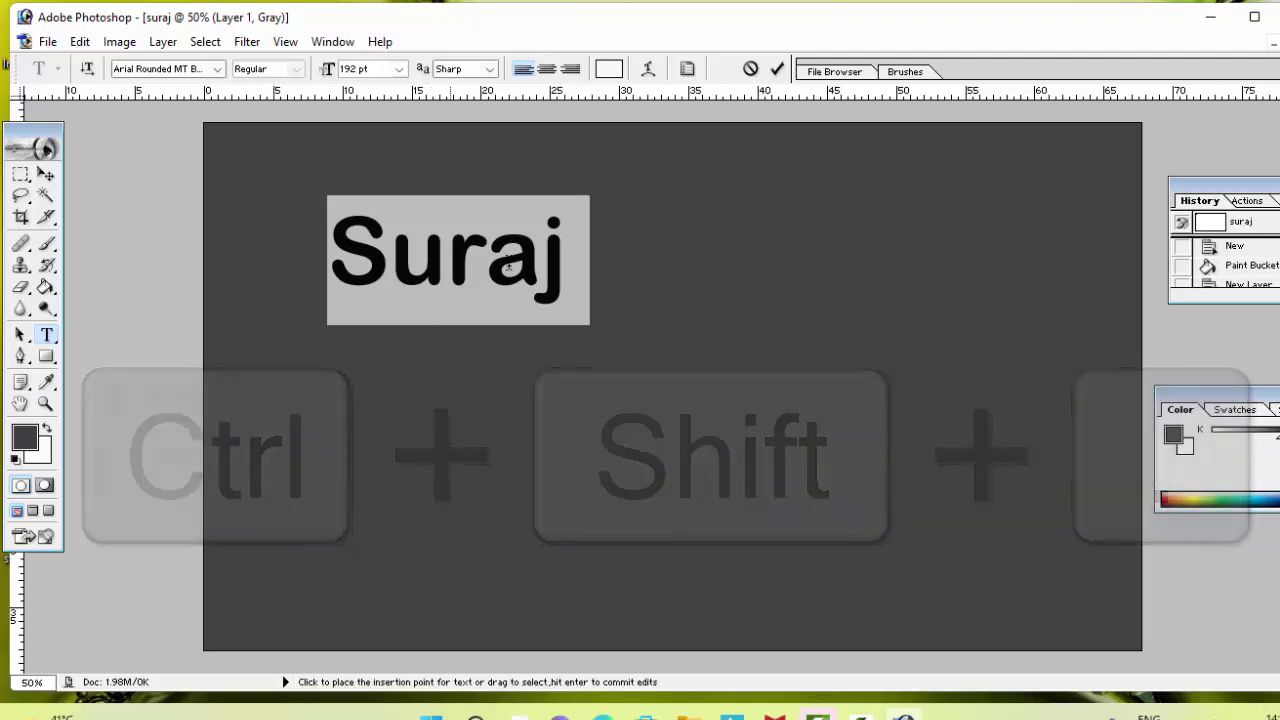
pyautogui.click(570, 237)
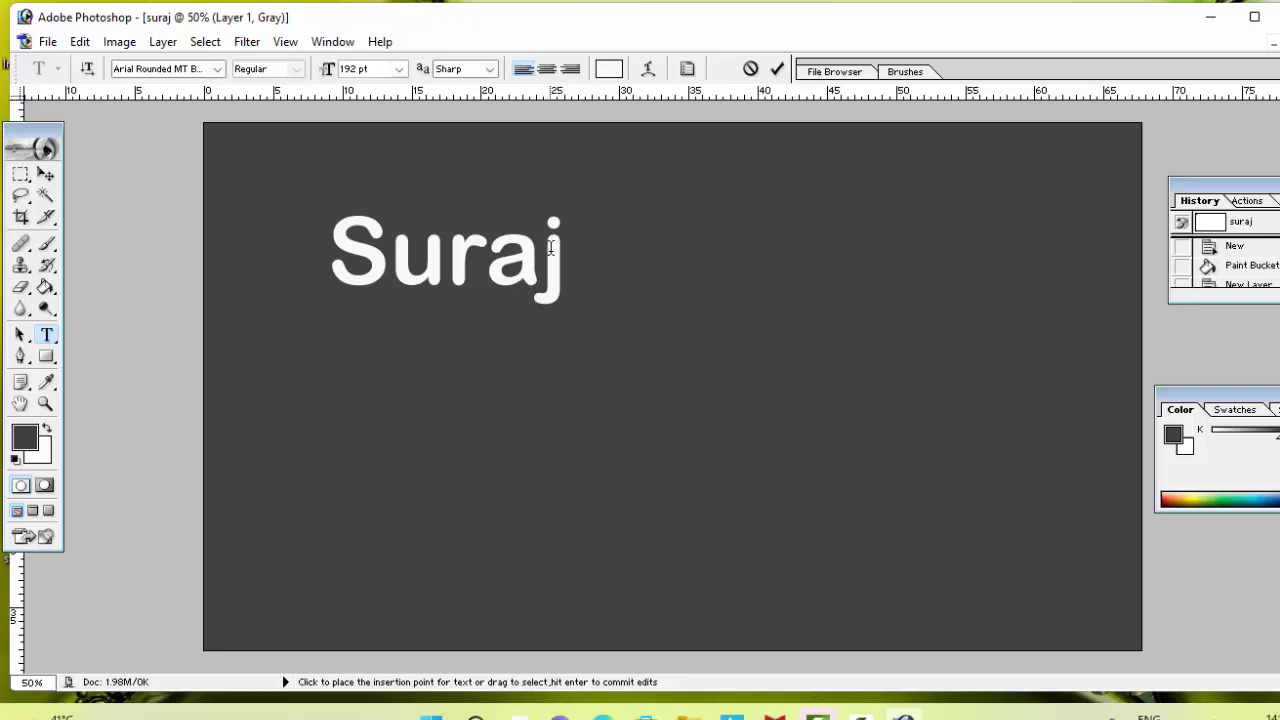
# Type the name's first letters vertically with the Vertical Type Tool and move them up-right
pyautogui.moveTo(574, 249); pyautogui.dragTo(166, 334)
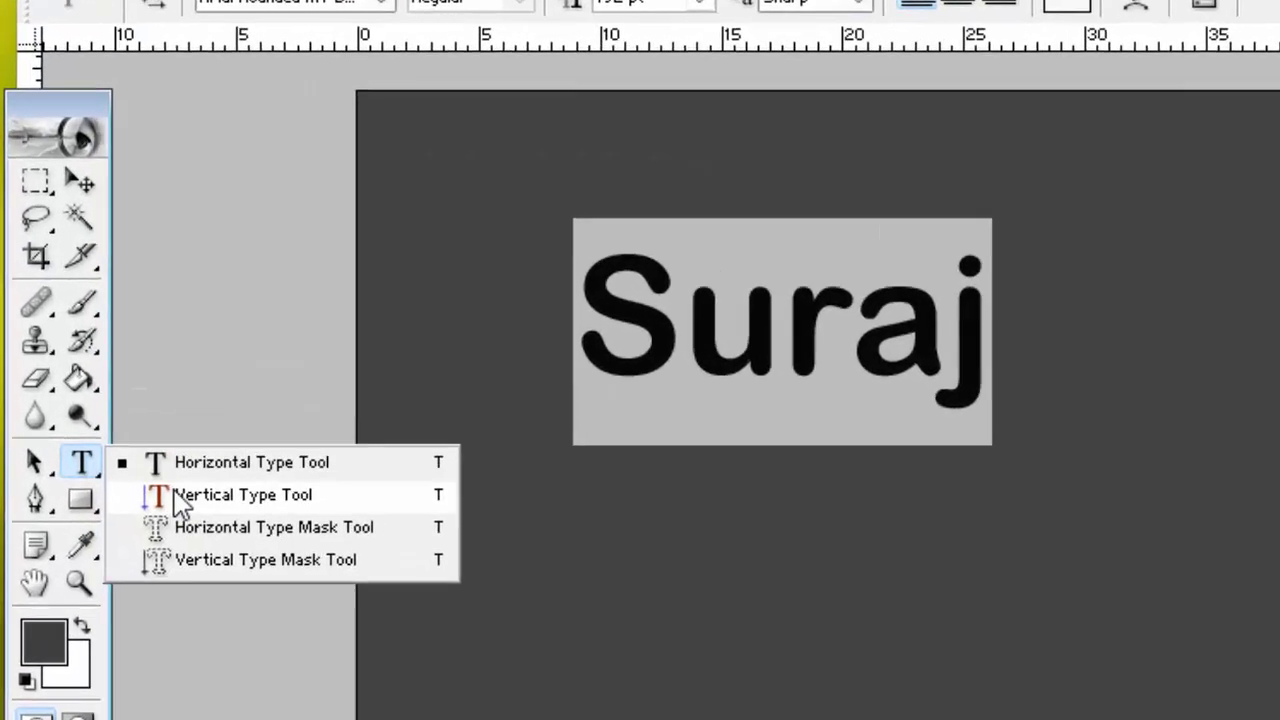
pyautogui.moveTo(47, 335); pyautogui.dragTo(105, 349)
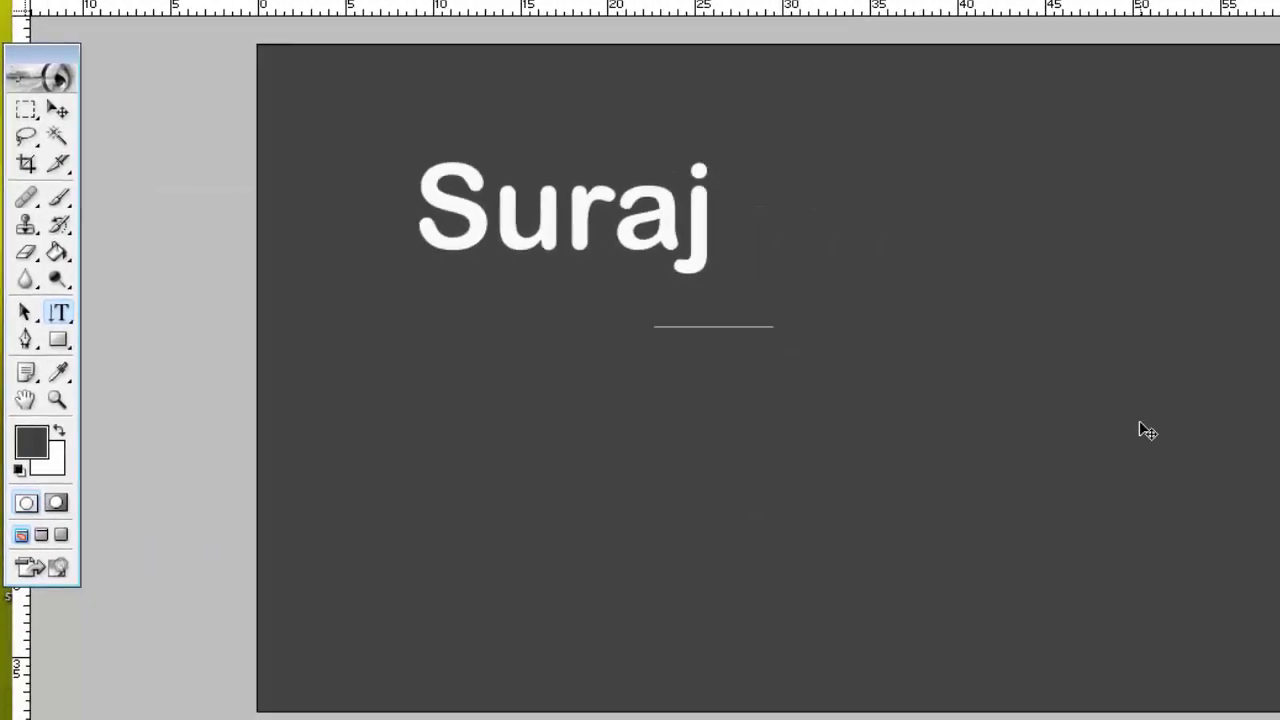
pyautogui.write('s')
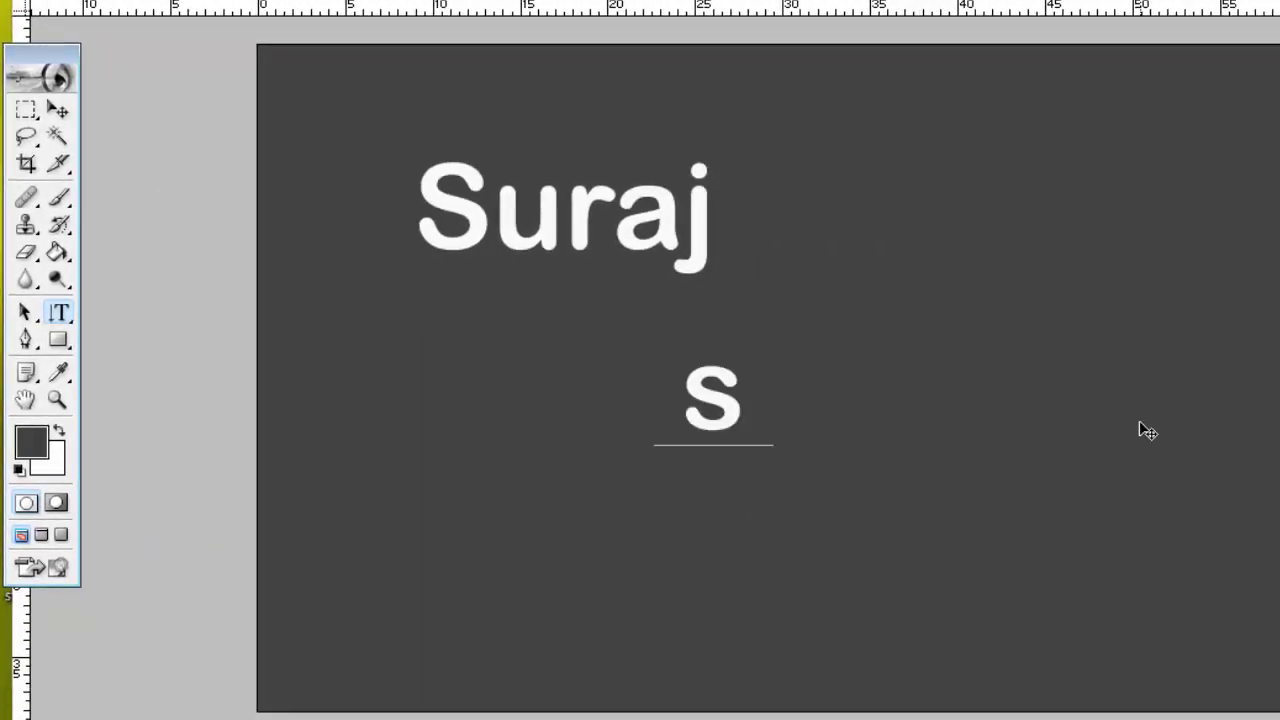
pyautogui.write('ur')
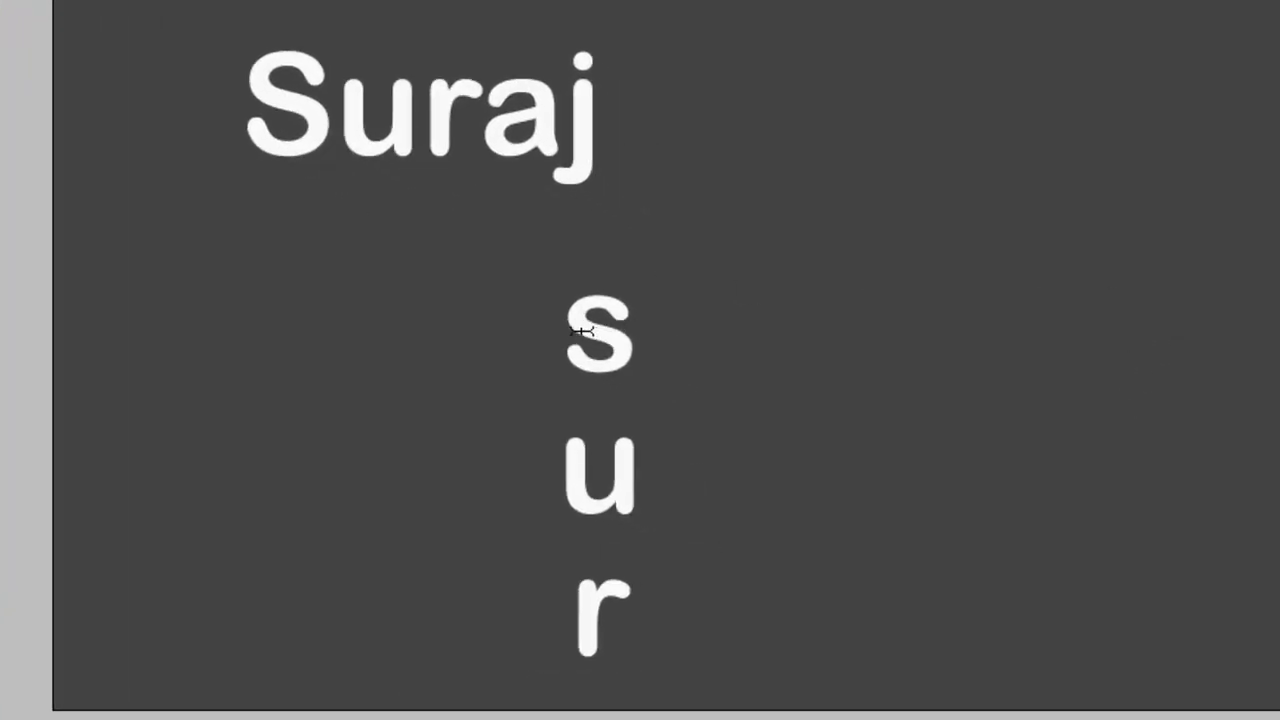
pyautogui.moveTo(686, 391)
pyautogui.mouseDown()
pyautogui.moveTo(640, 363)
pyautogui.moveTo(955, 83)
pyautogui.mouseUp()
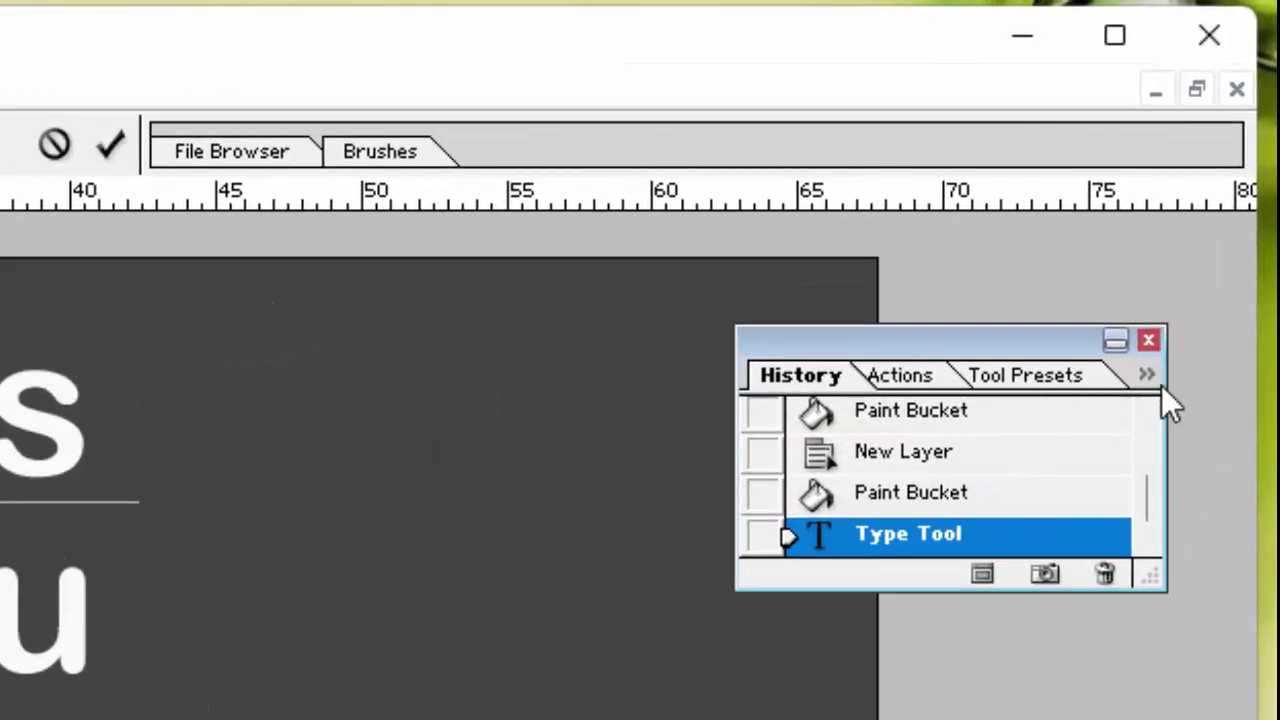
# Show the Layers panel and convert the locked Background into Layer 0
pyautogui.click(1149, 379)
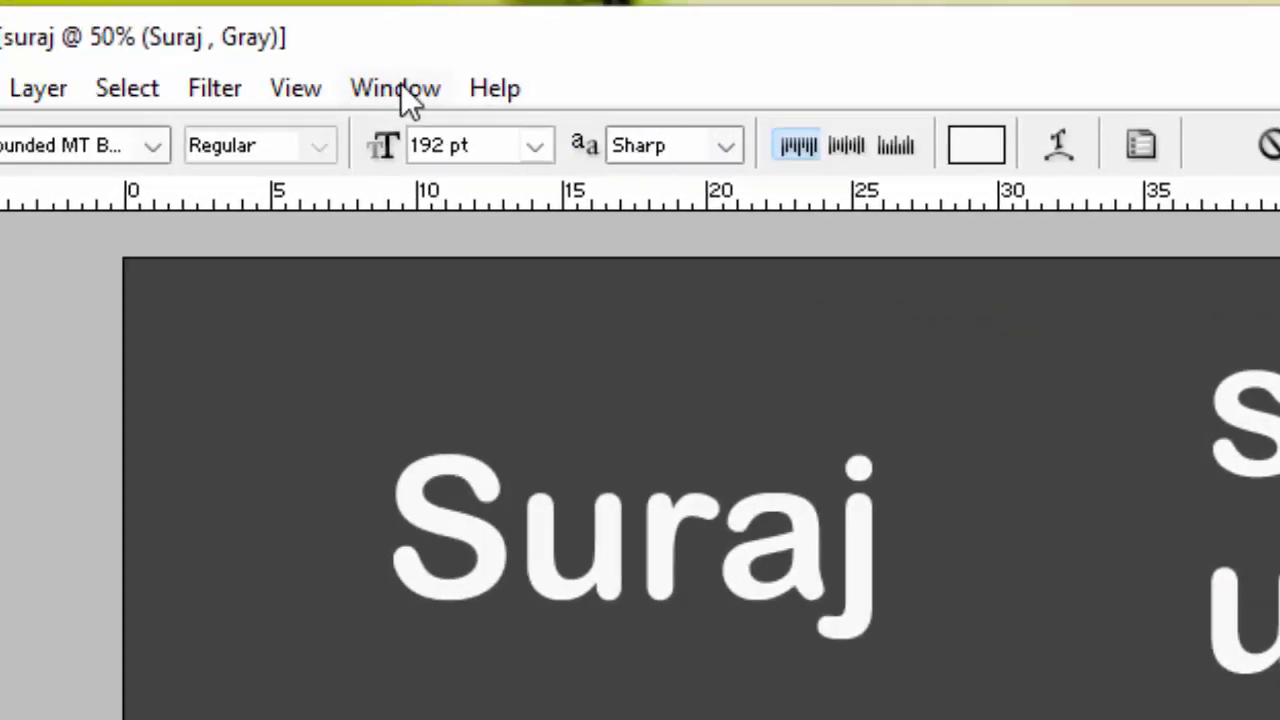
pyautogui.click(684, 86)
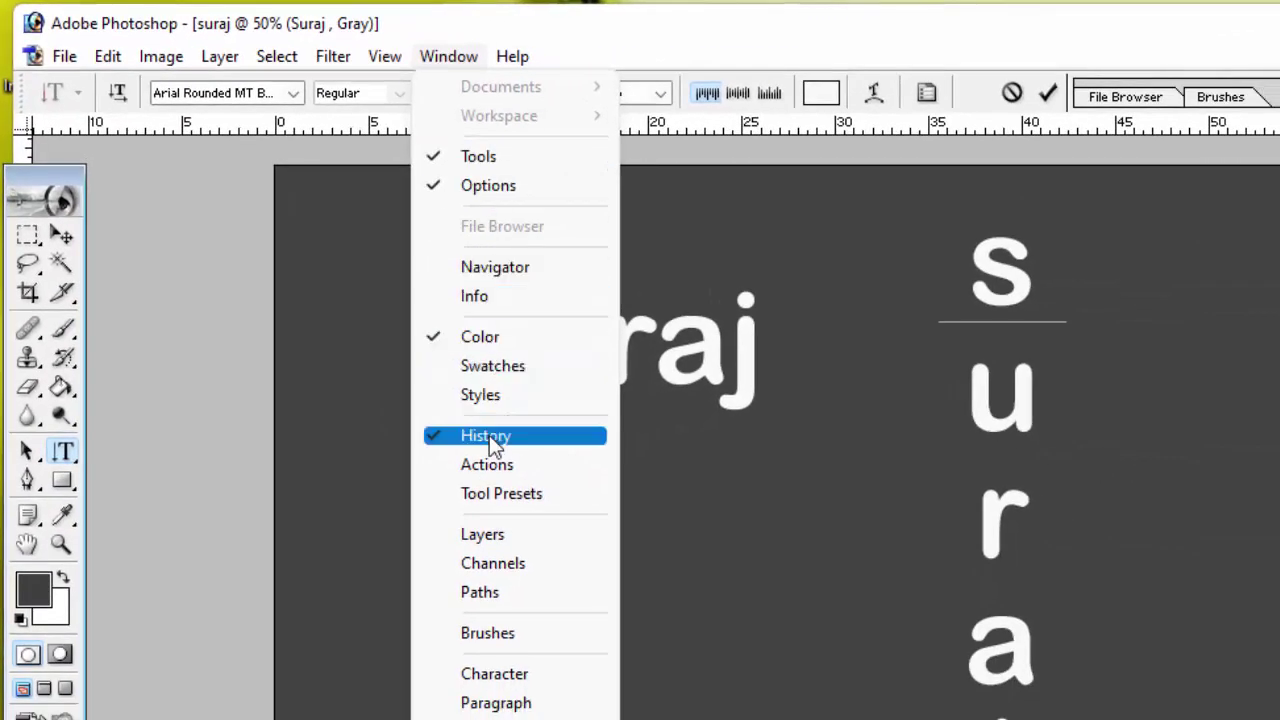
pyautogui.click(488, 535)
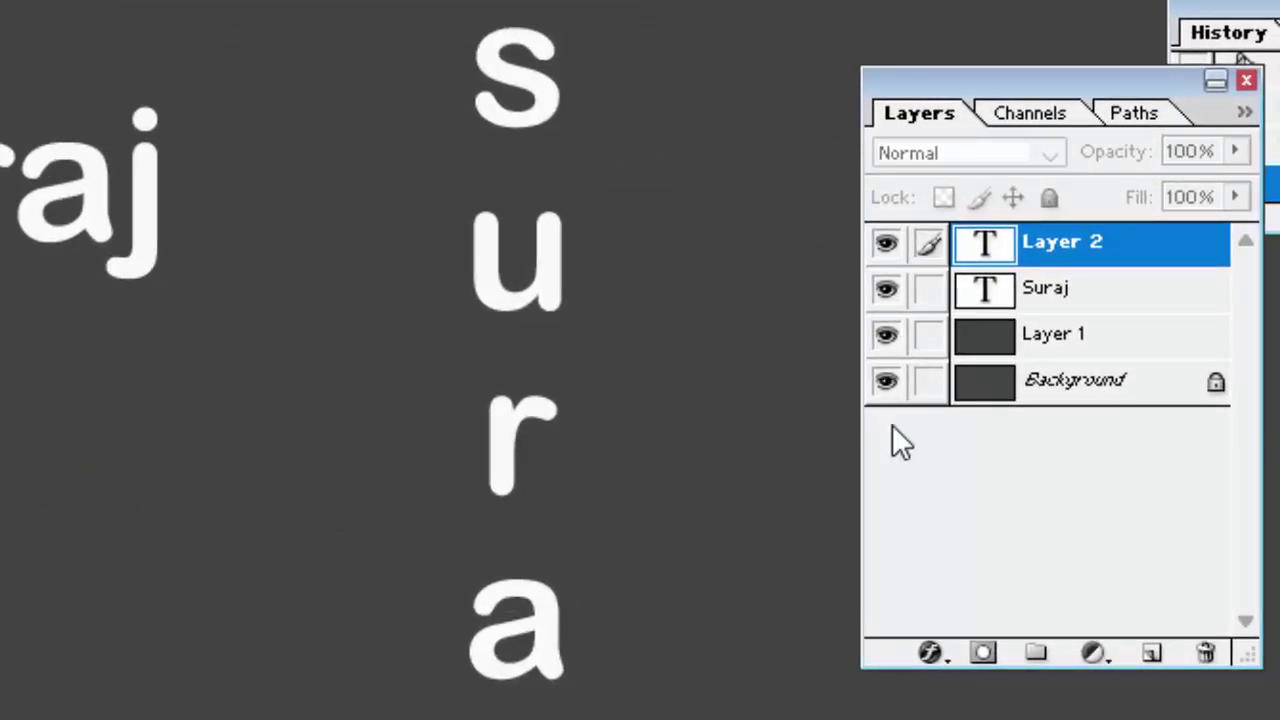
pyautogui.doubleClick(1215, 388)
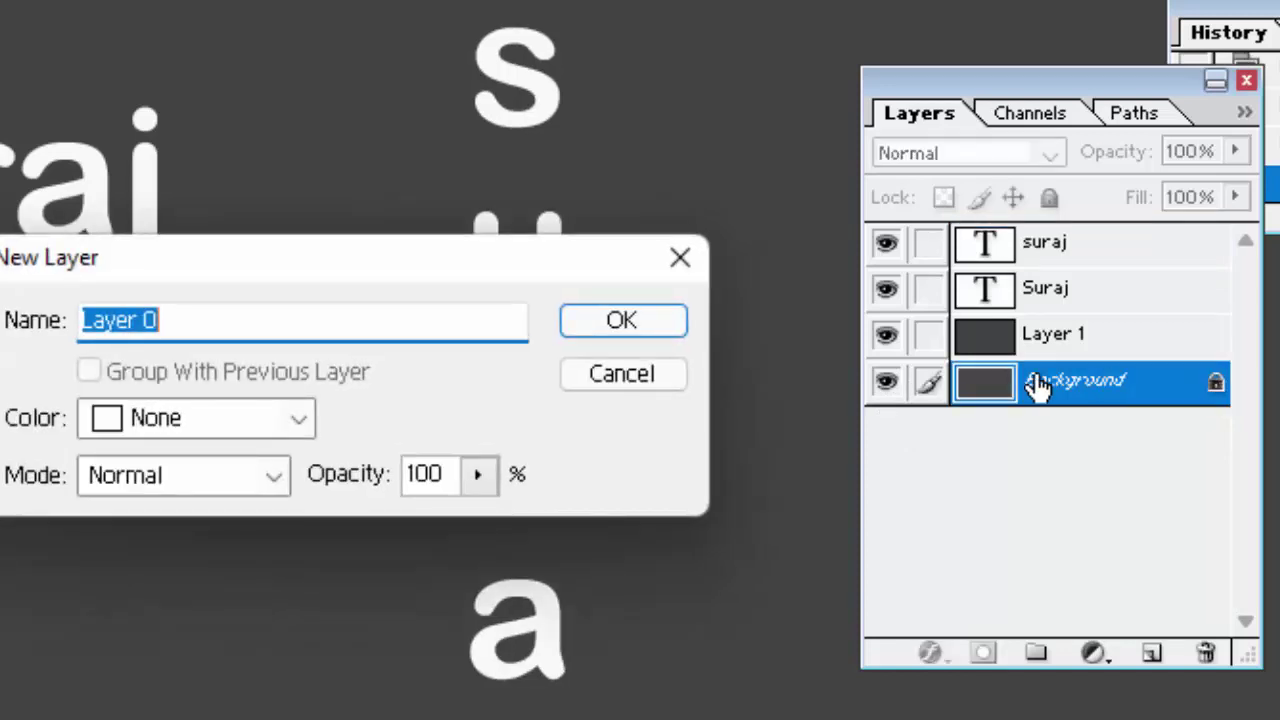
pyautogui.click(612, 320)
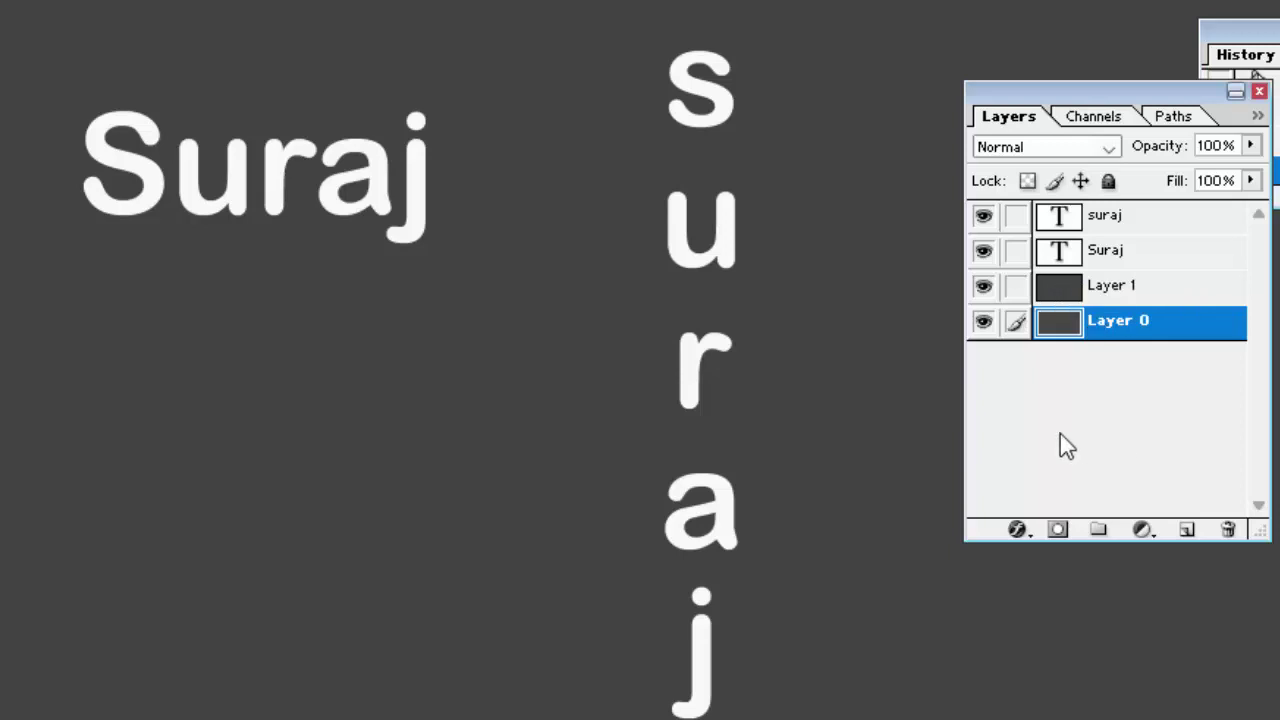
# Delete the vertical text layer, confirming the deletion
pyautogui.click(1068, 217)
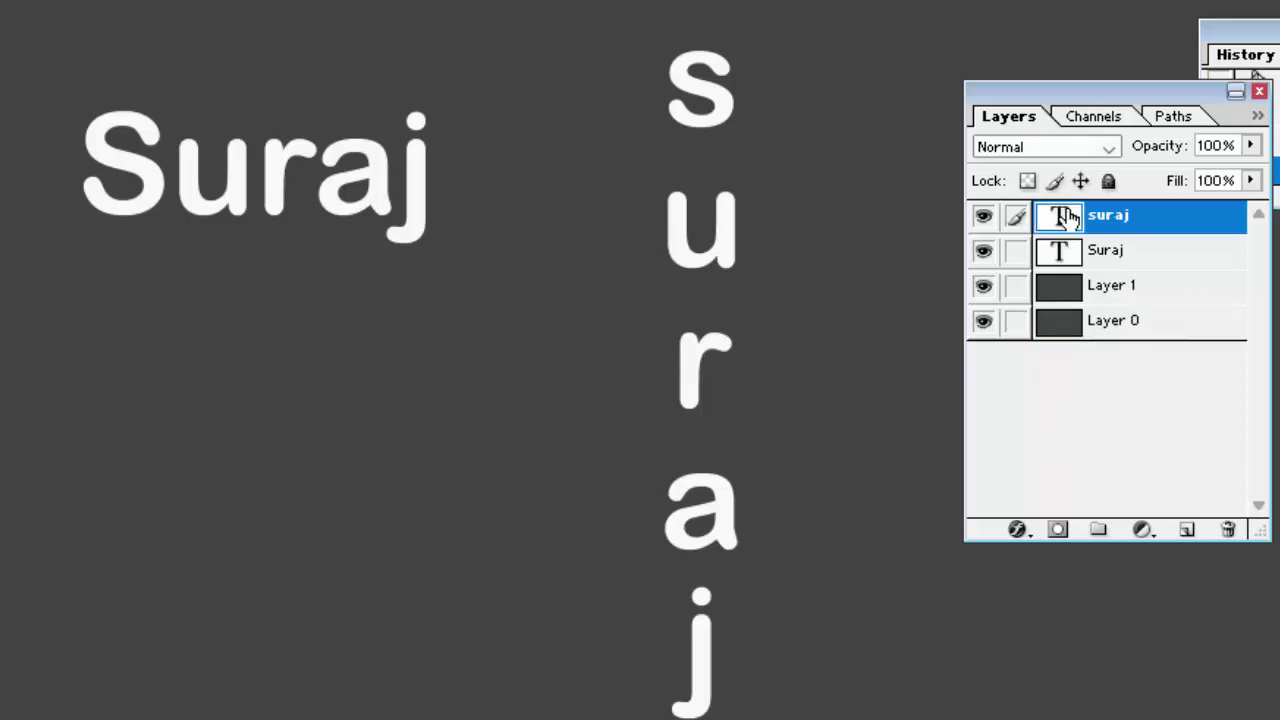
pyautogui.rightClick(1068, 211)
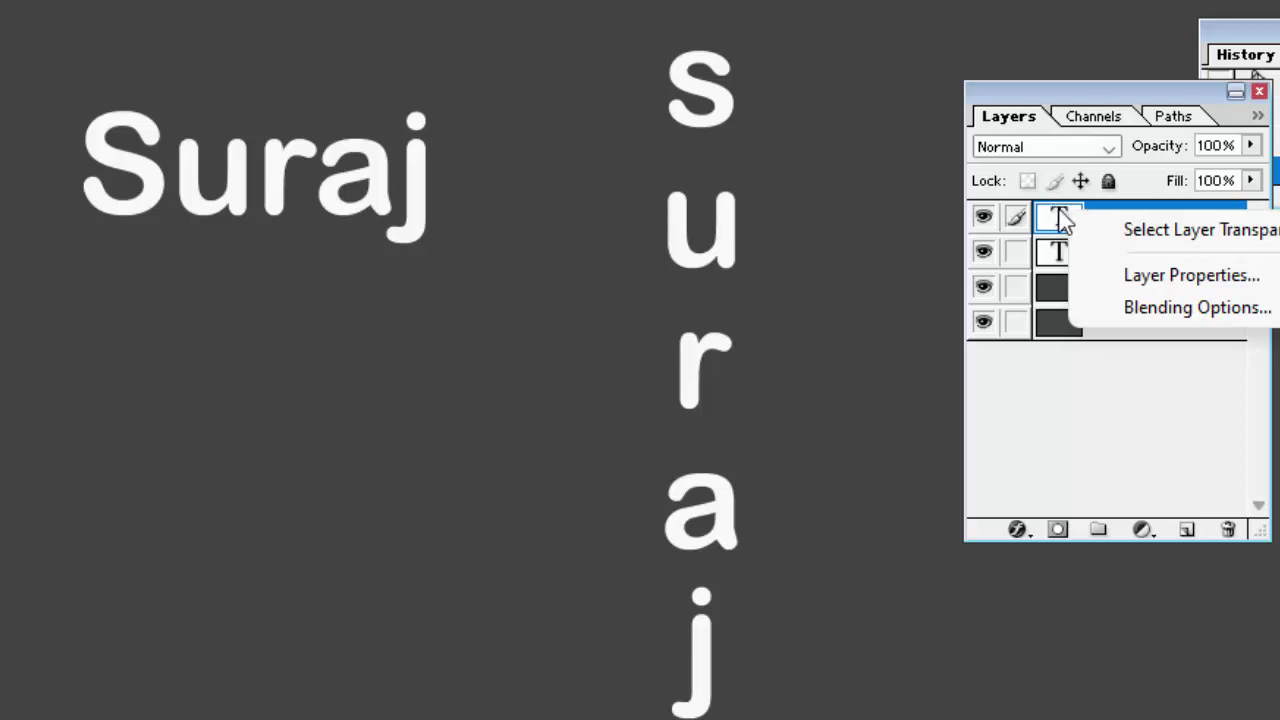
pyautogui.click(1056, 216)
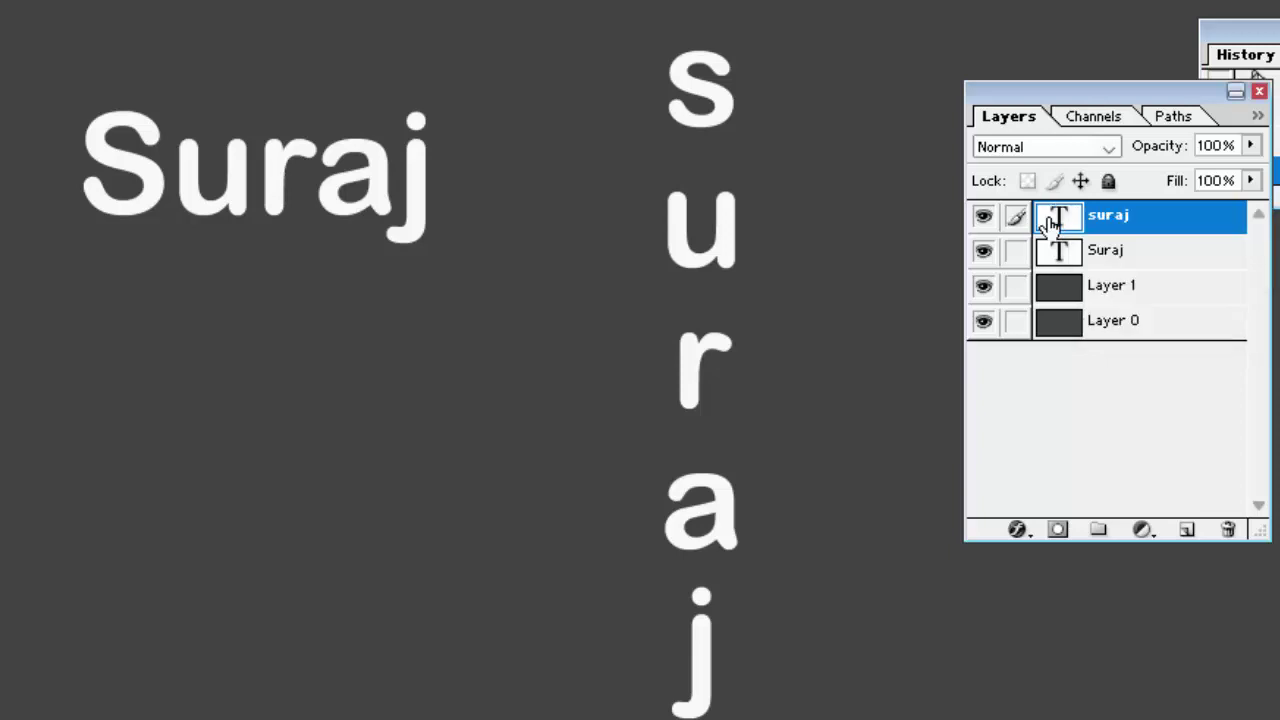
pyautogui.rightClick(1160, 226)
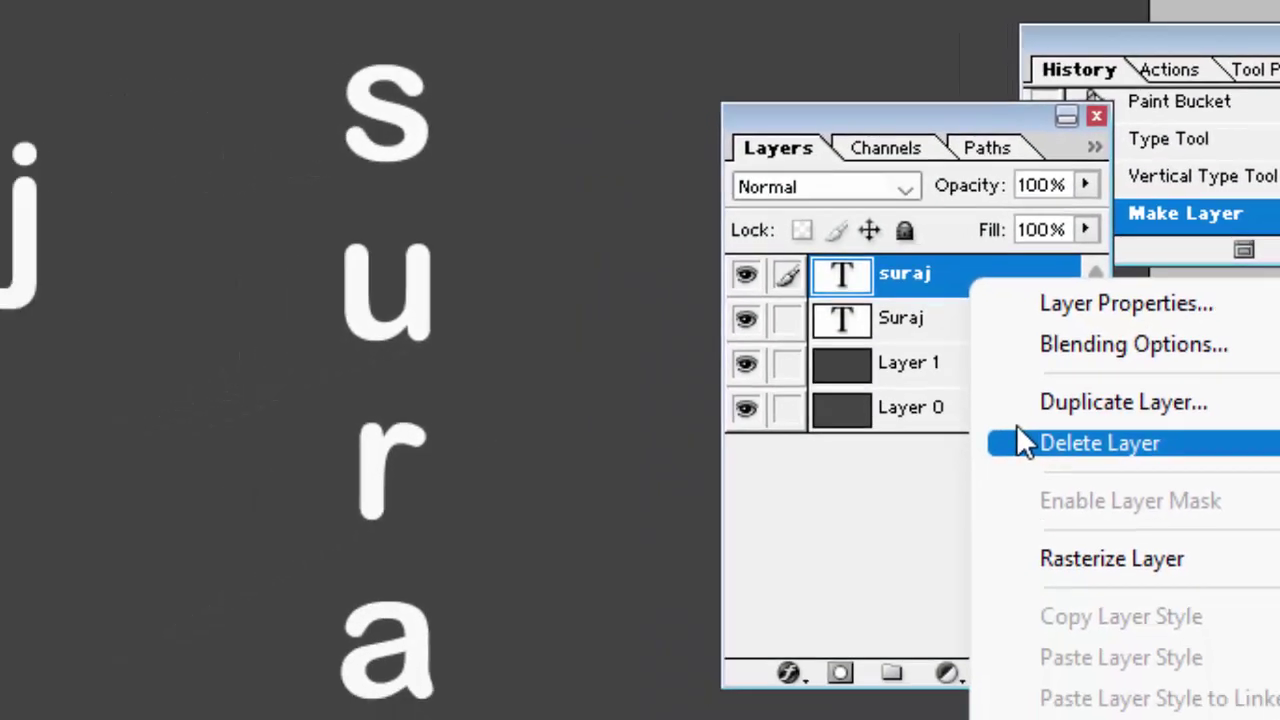
pyautogui.click(1017, 430)
pyautogui.click(417, 206)
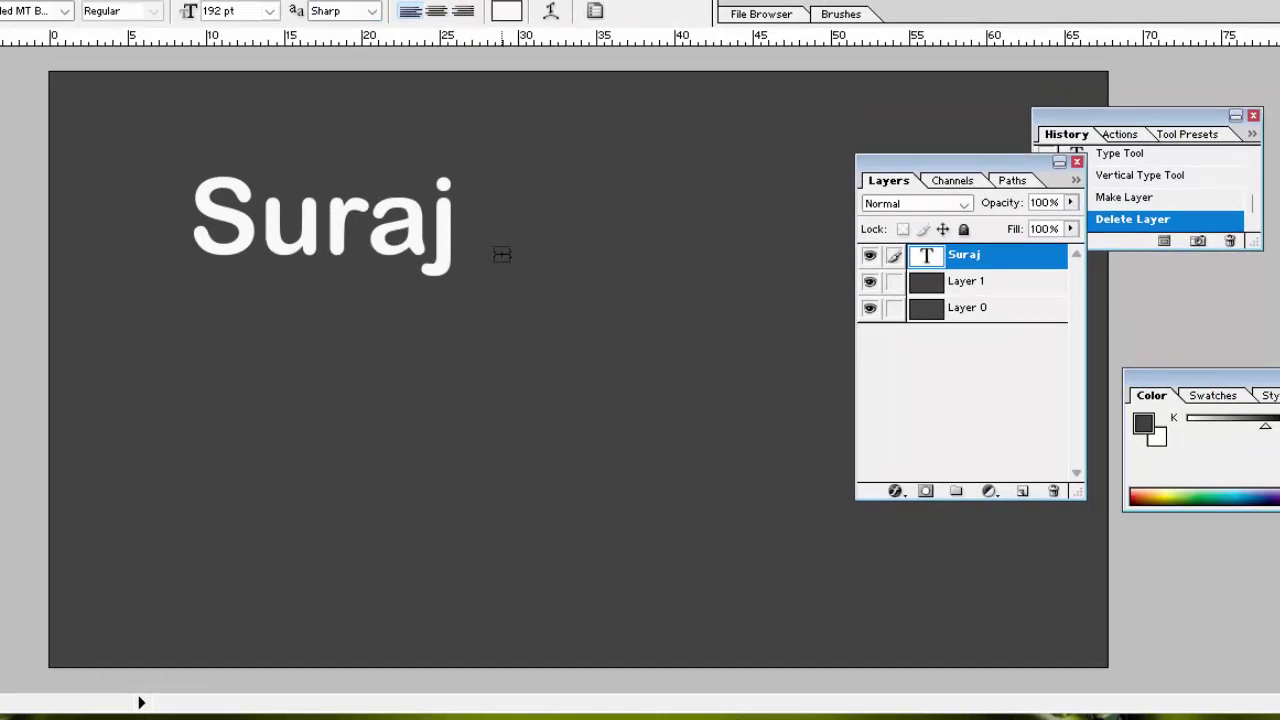
# Append an S to the word Suraj so it reads SurajS, then save as suraj.psd
pyautogui.moveTo(452, 235); pyautogui.dragTo(249, 266)
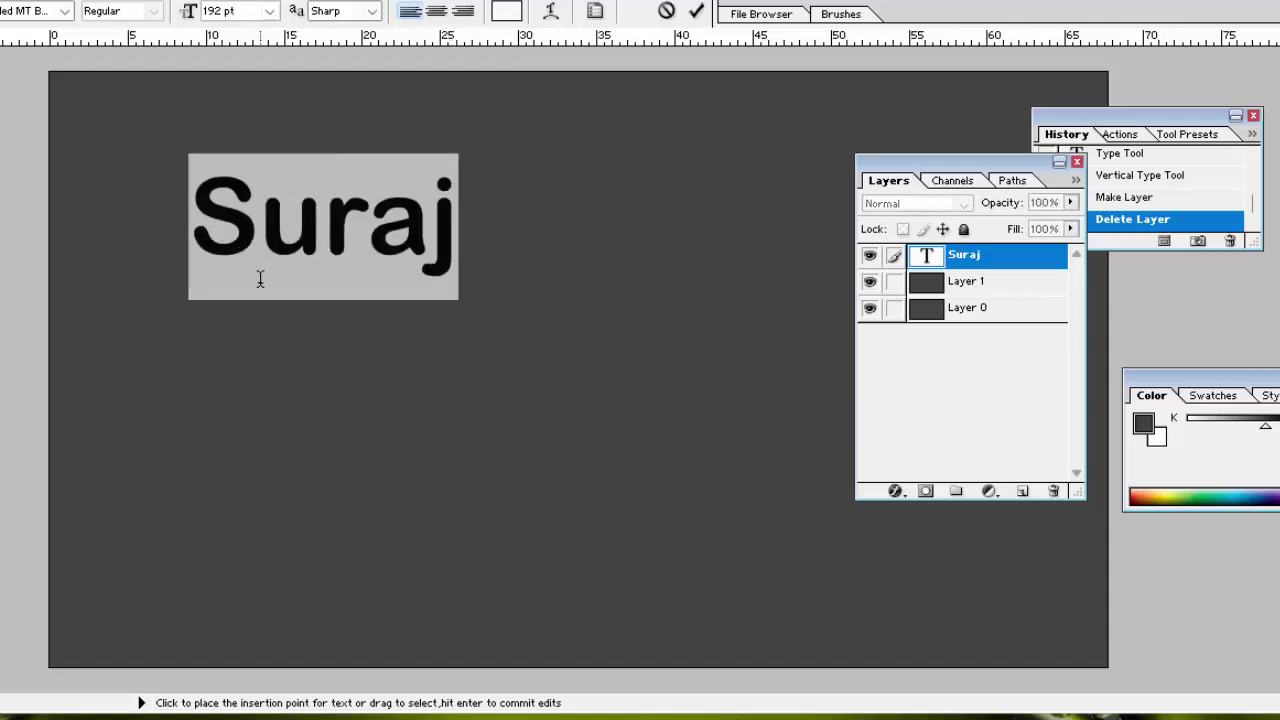
pyautogui.click(437, 284)
pyautogui.click(49, 42)
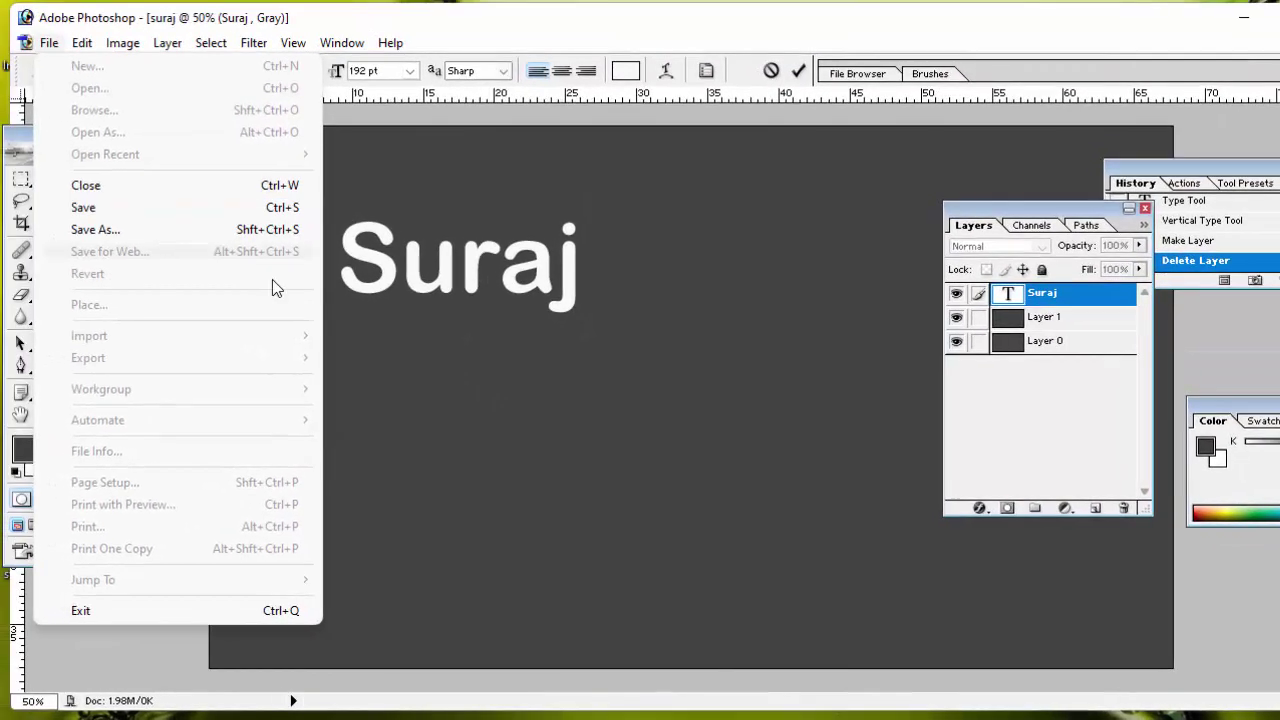
pyautogui.click(426, 346)
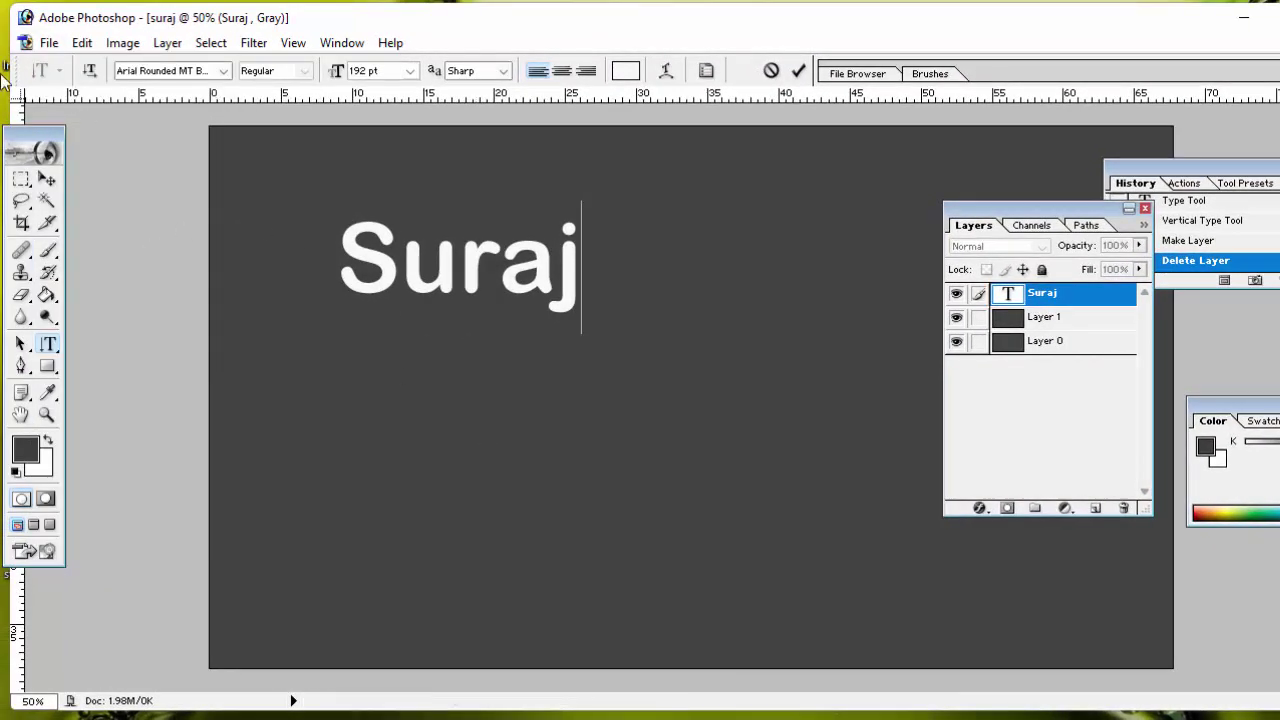
pyautogui.click(49, 42)
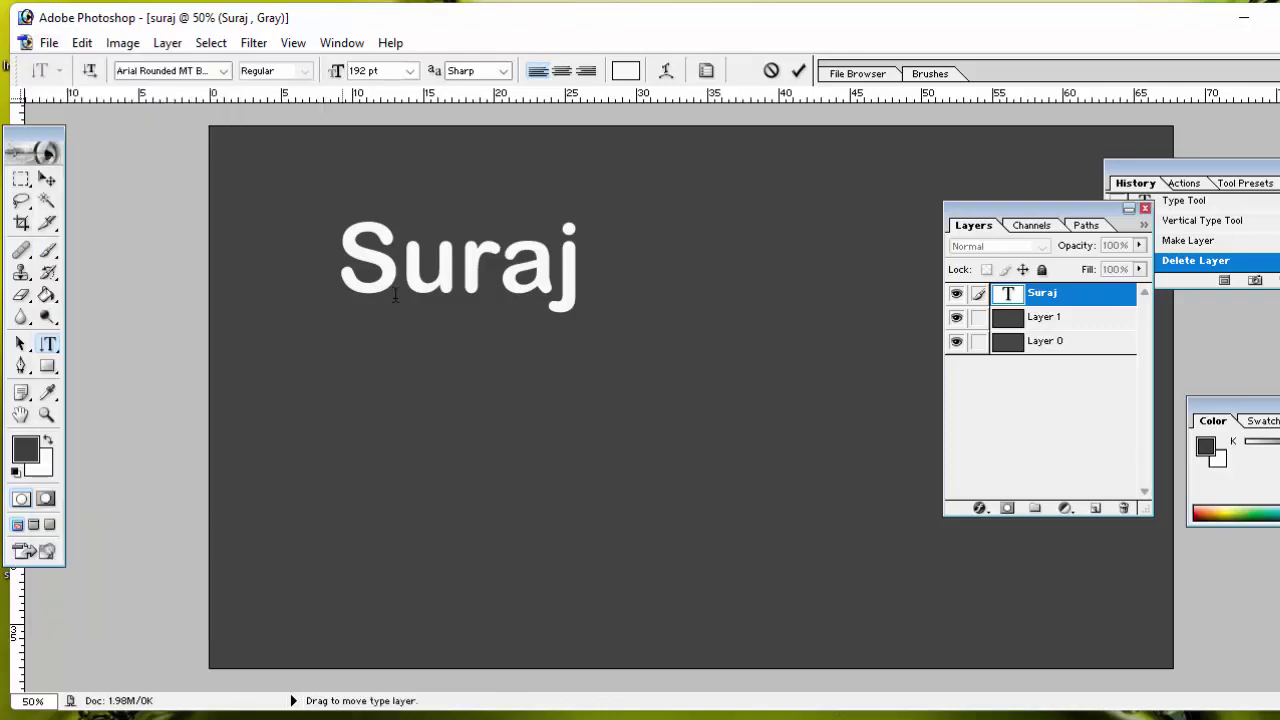
pyautogui.write('S')
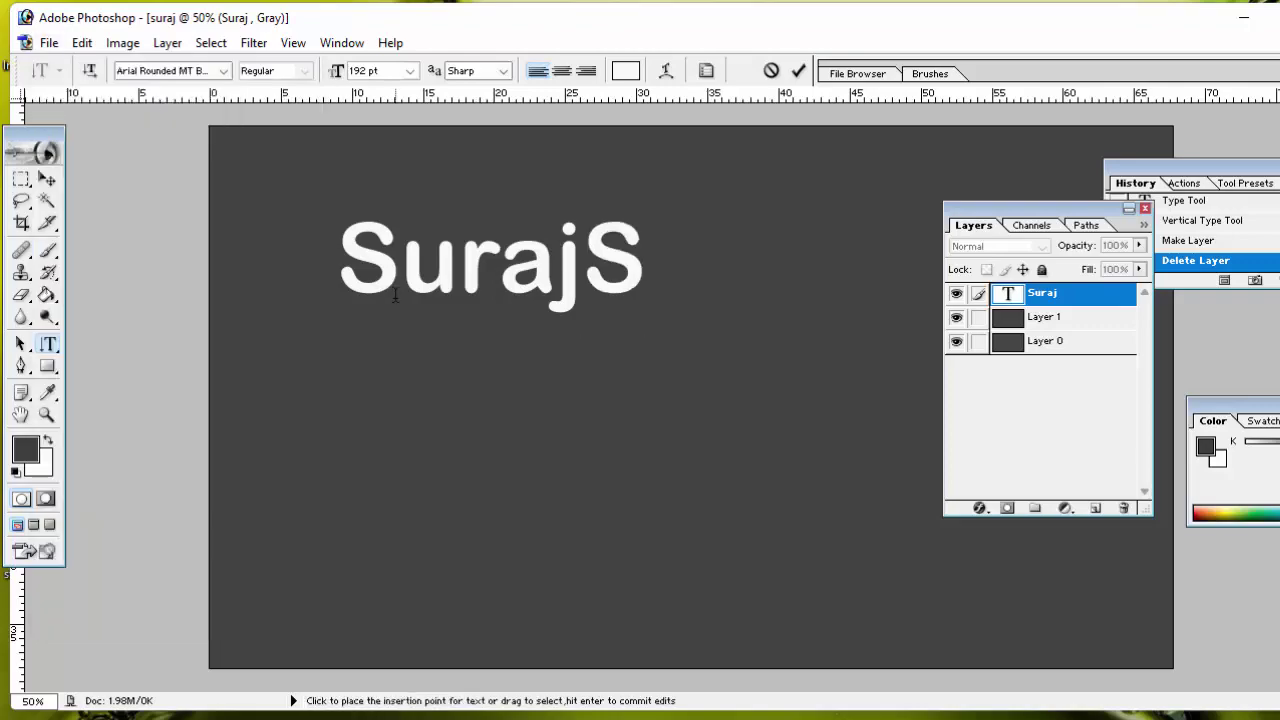
pyautogui.hotkey('ctrl', 'Return')
pyautogui.hotkey('ctrl', 's')
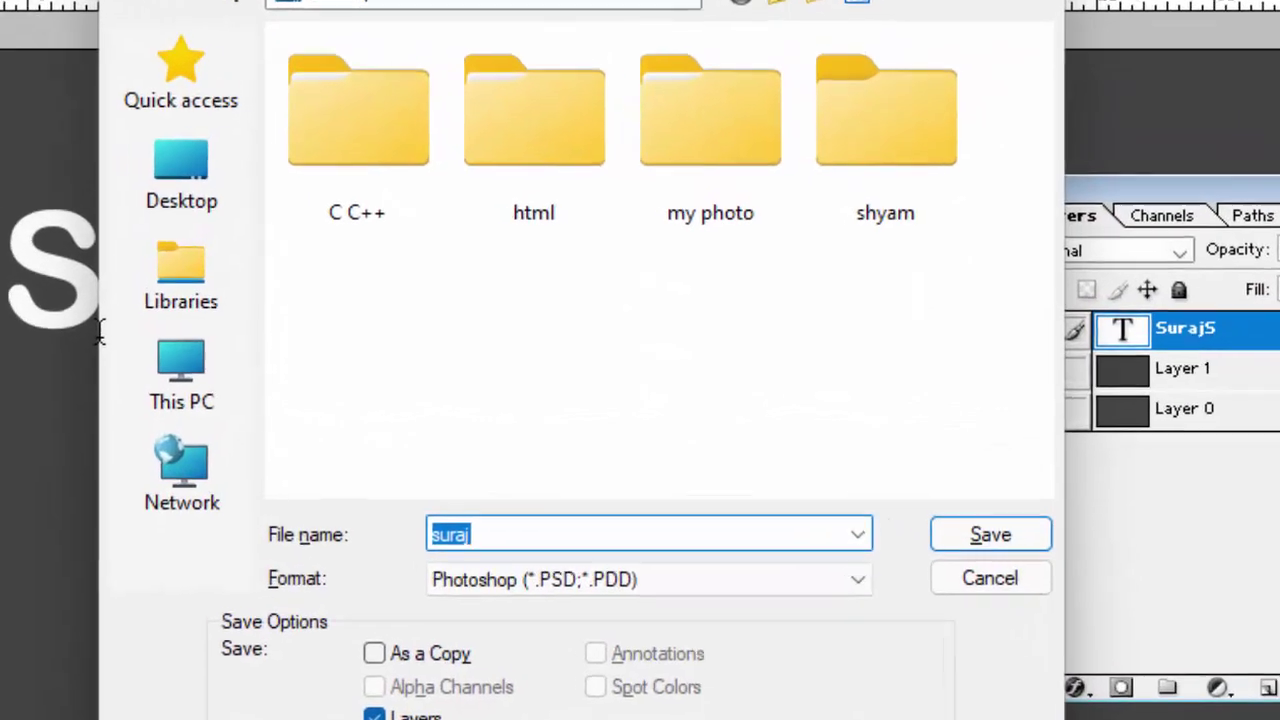
pyautogui.press('Return')
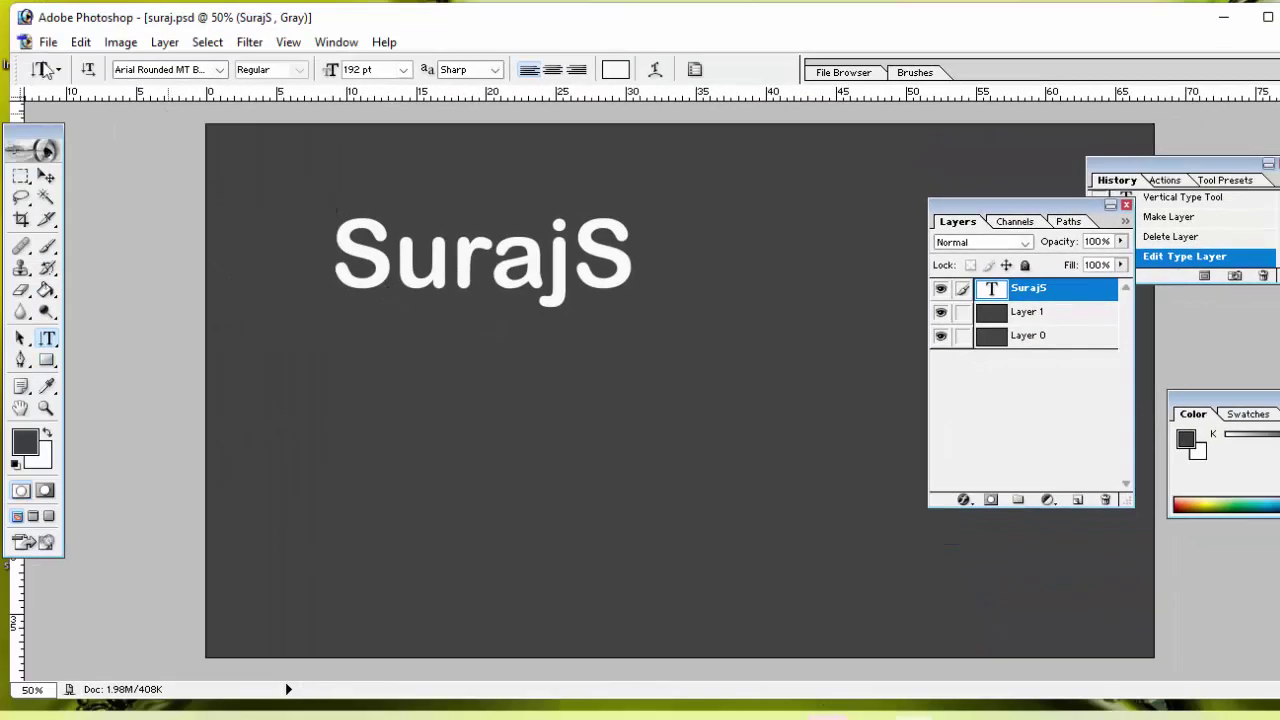
# Create a new 1920 × 1080 document and enlarge its window
pyautogui.click(50, 42)
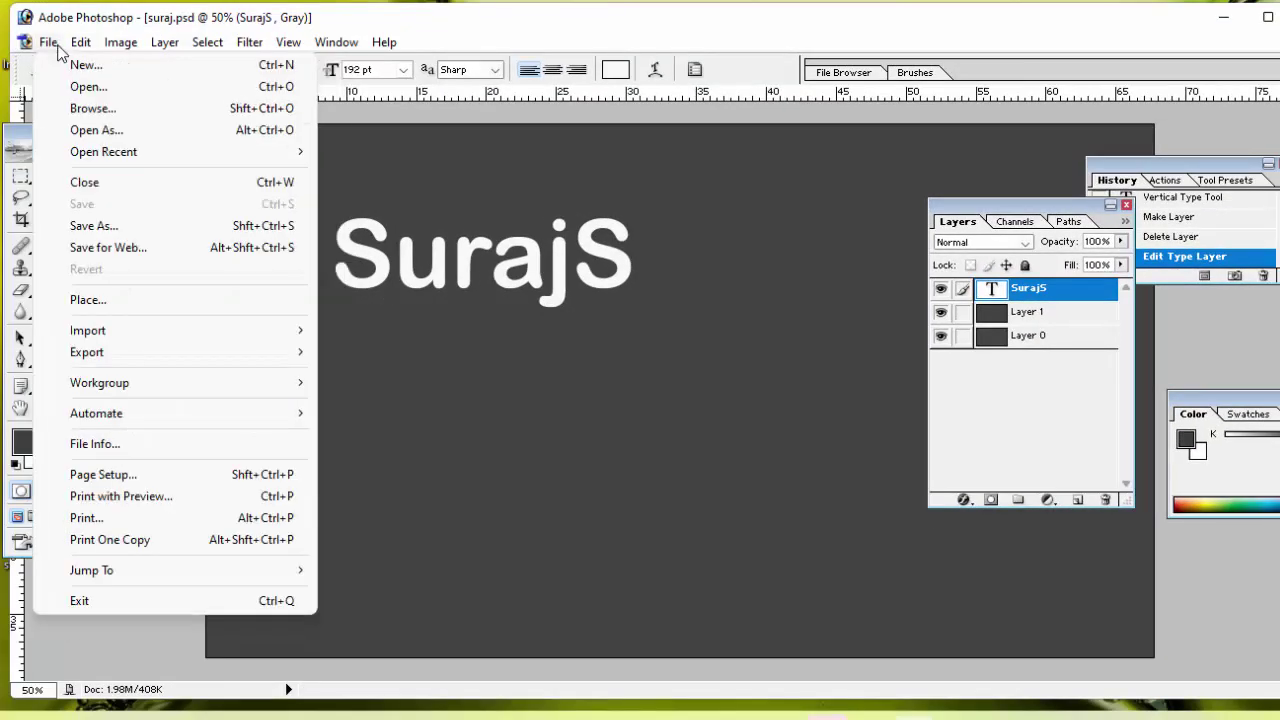
pyautogui.click(72, 65)
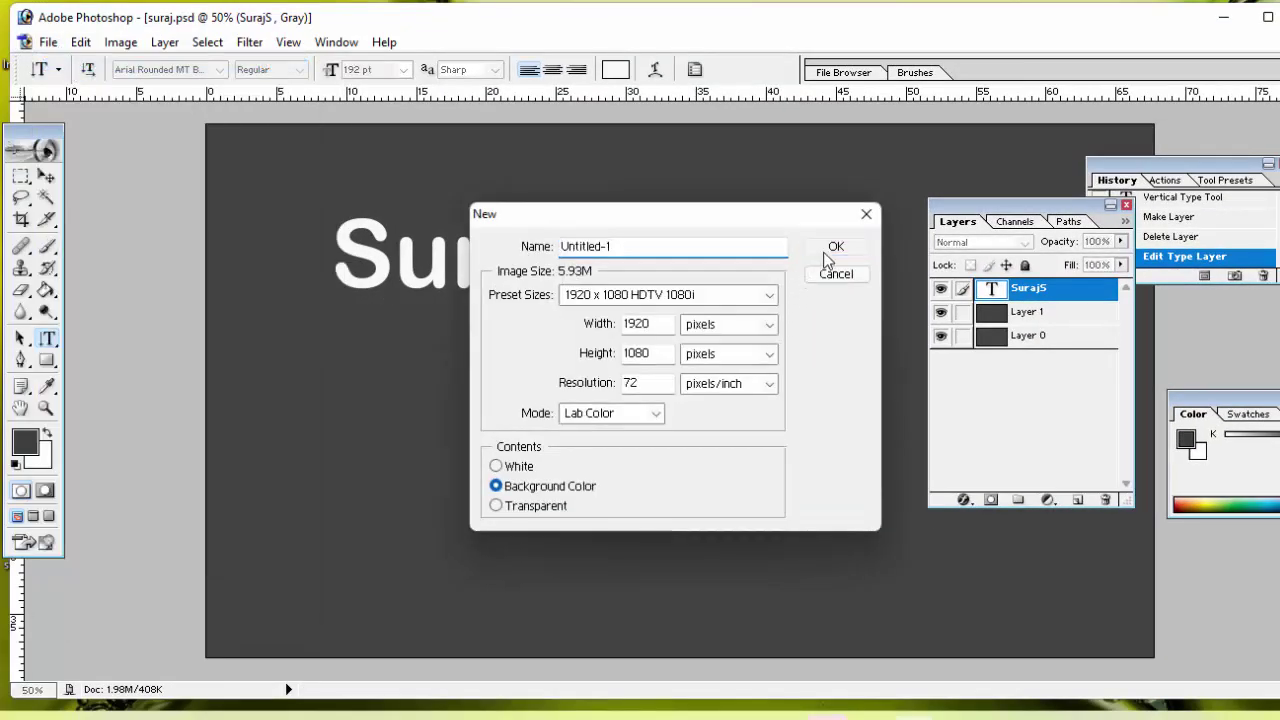
pyautogui.click(832, 250)
pyautogui.click(960, 107)
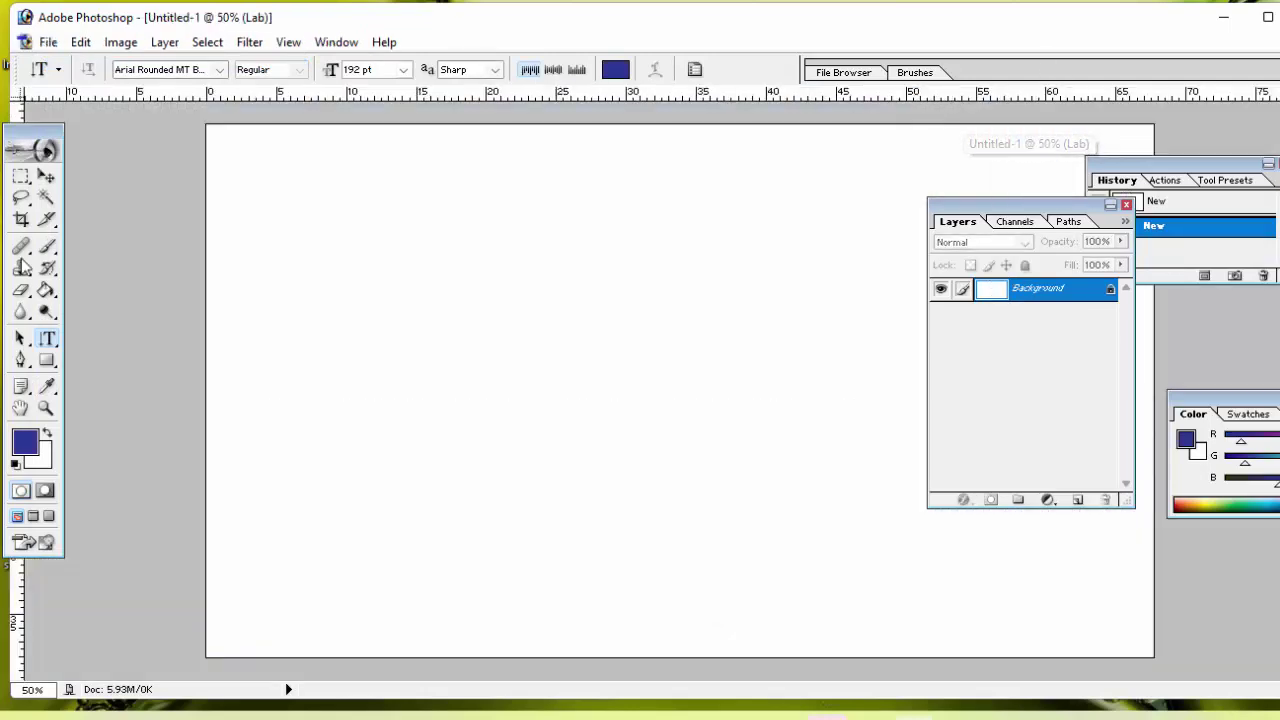
# Fill the whole canvas with bright blue (061DF8) using the Paint Bucket
pyautogui.click(46, 290)
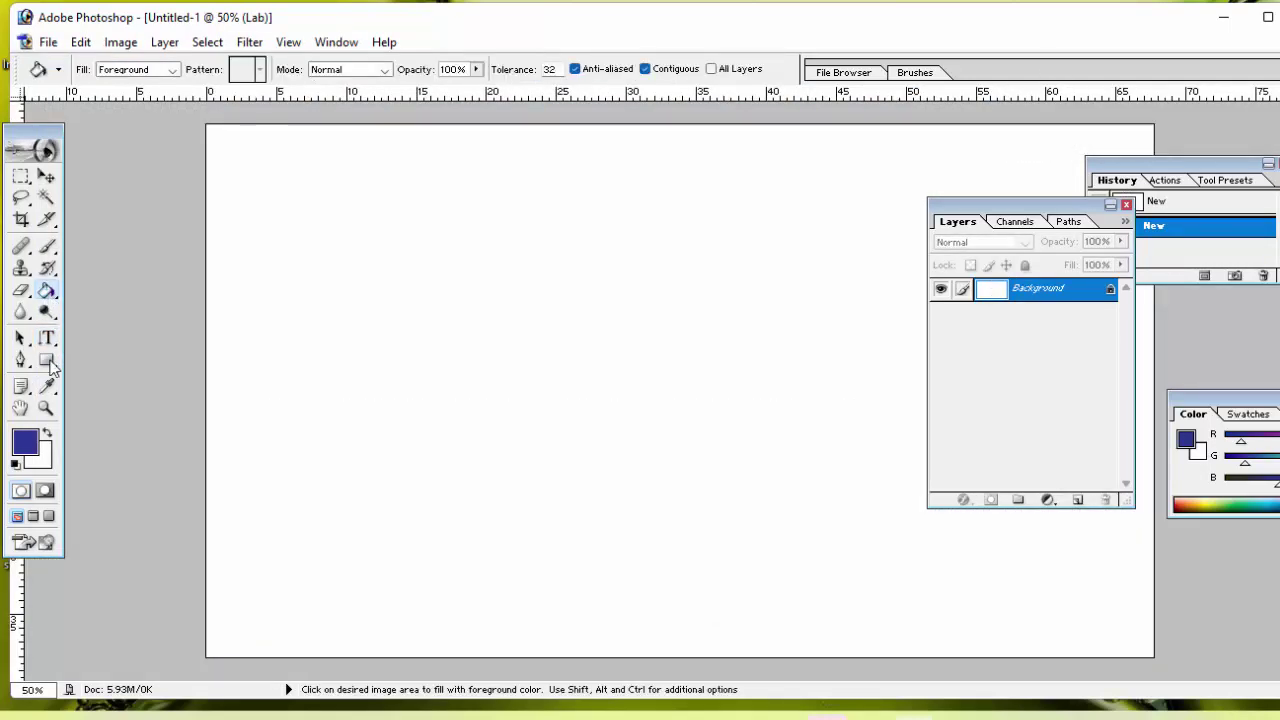
pyautogui.click(26, 443)
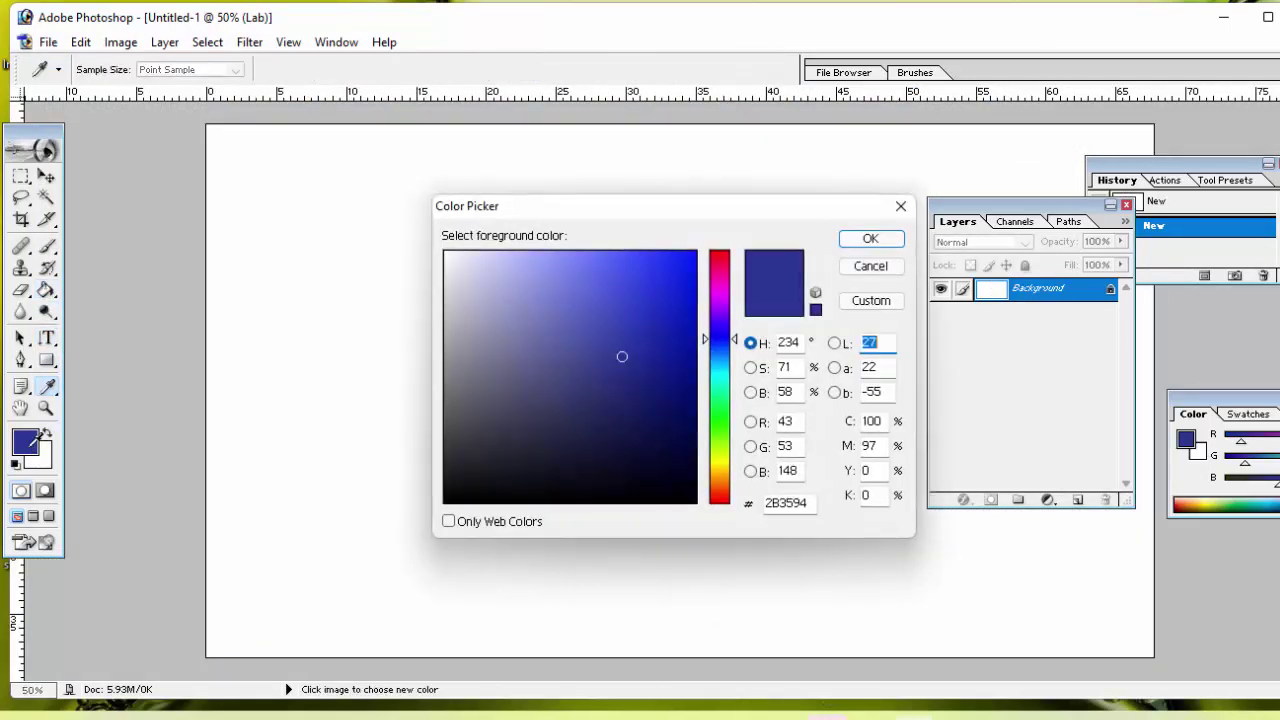
pyautogui.click(690, 258)
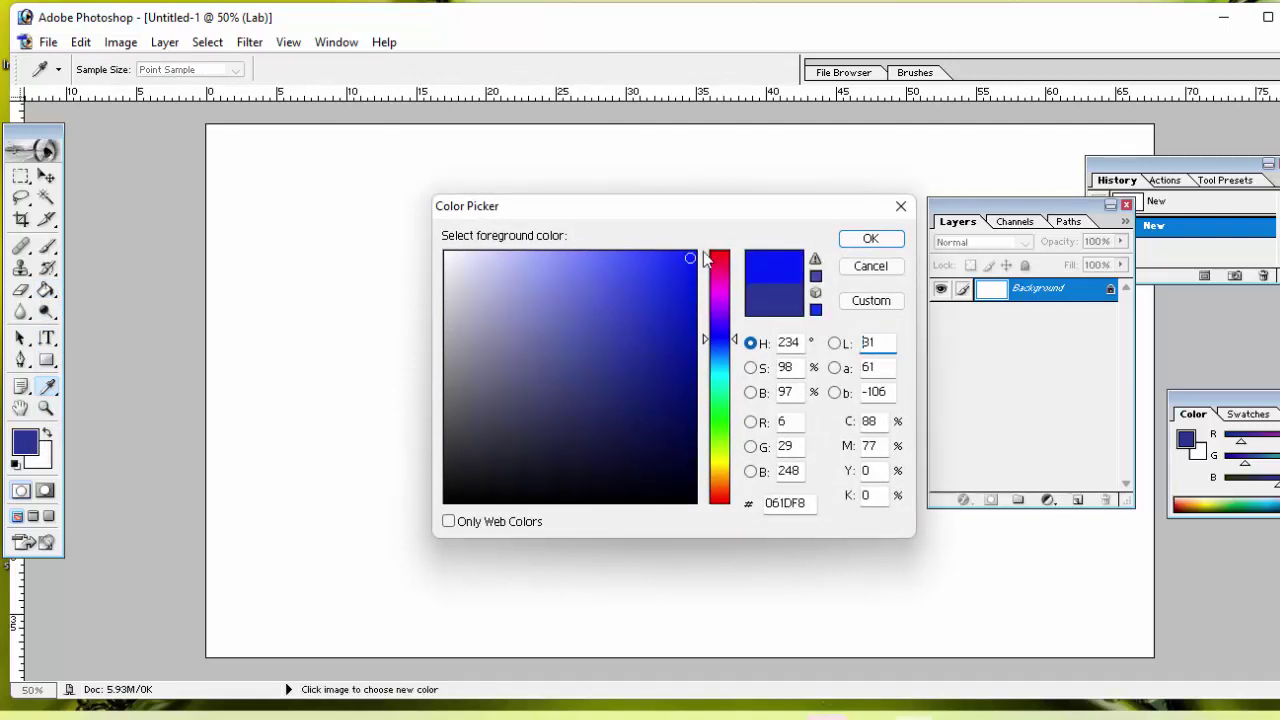
pyautogui.click(870, 239)
pyautogui.click(558, 248)
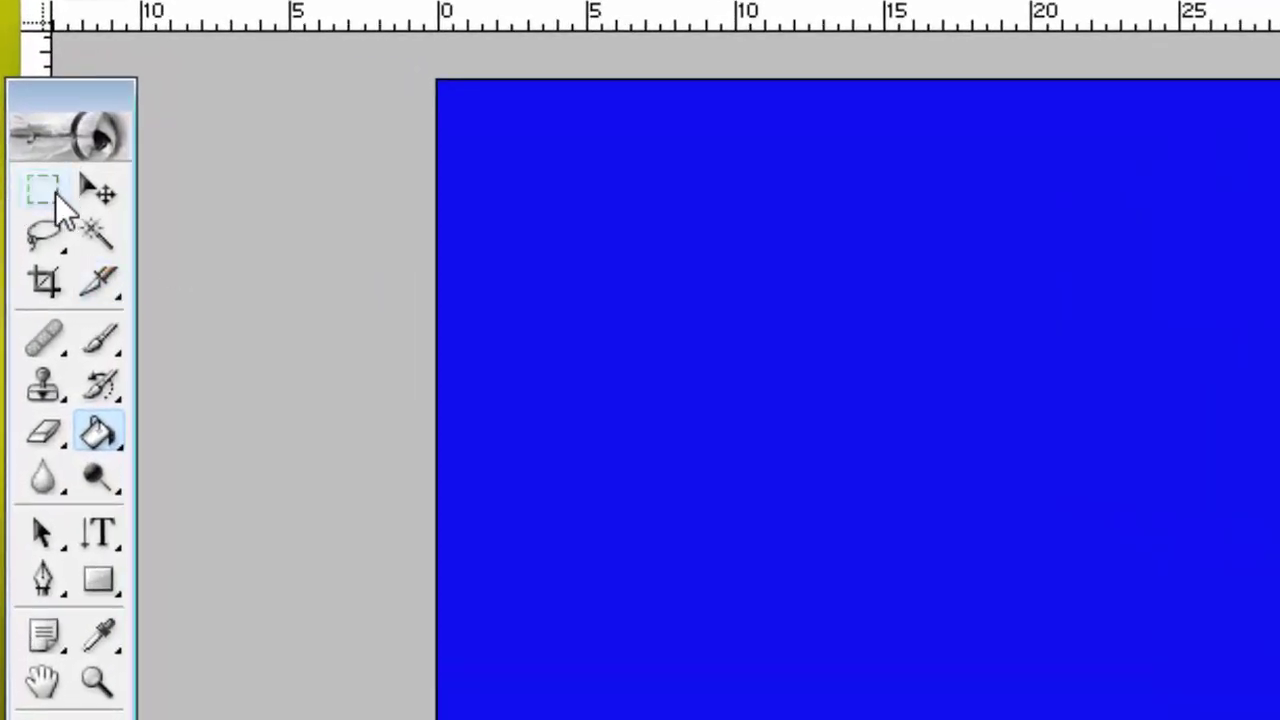
# Draw a circular elliptical-marquee selection and move it to the canvas's top-left corner
pyautogui.click(55, 194)
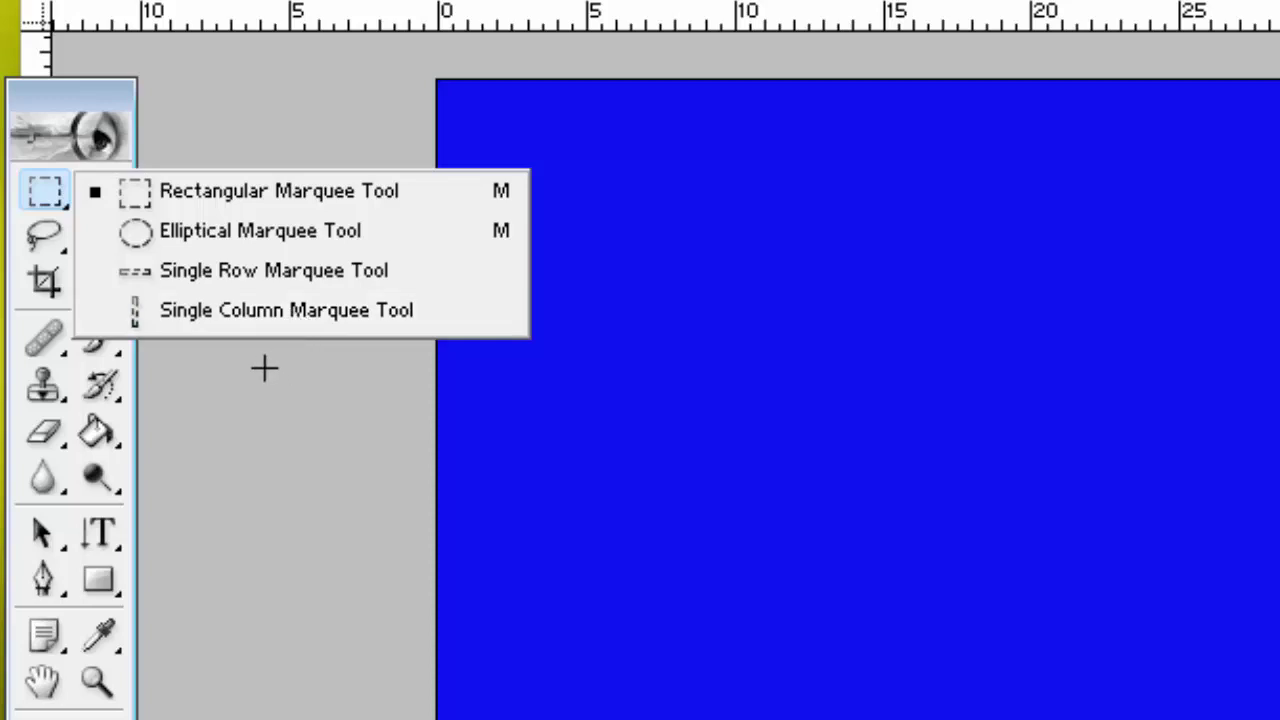
pyautogui.click(233, 232)
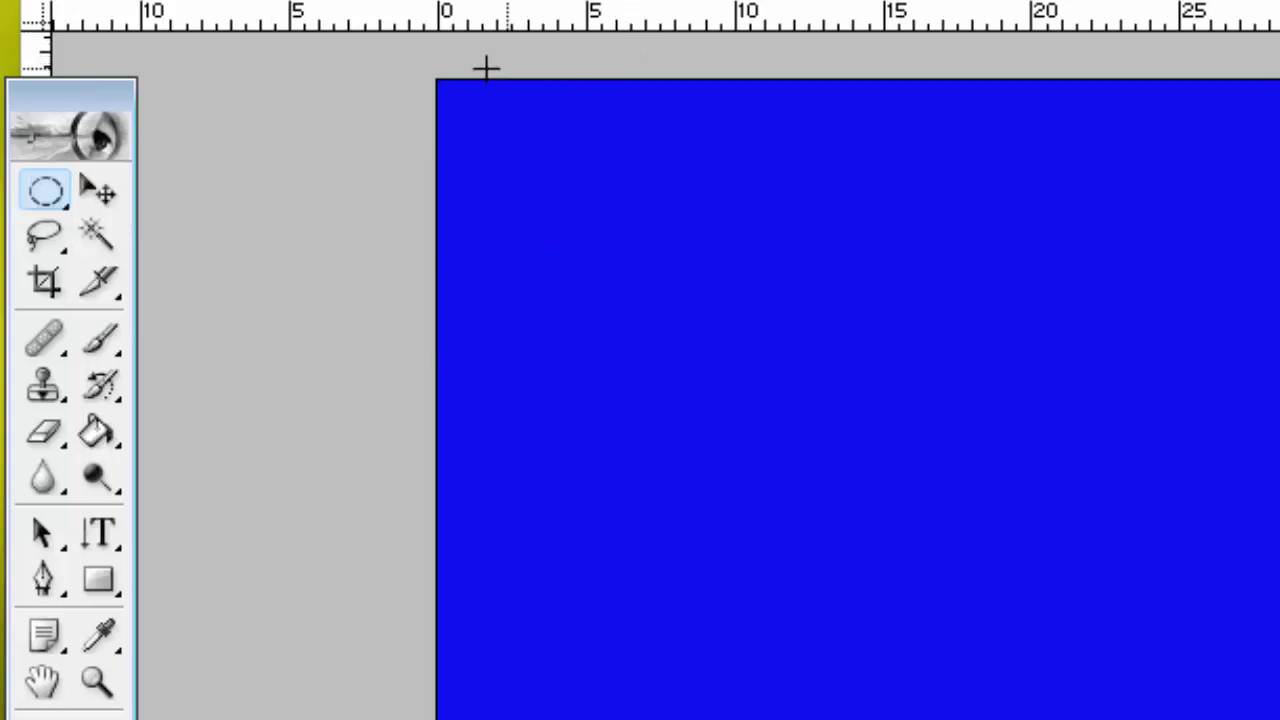
pyautogui.moveTo(406, 57)
pyautogui.mouseDown()
pyautogui.moveTo(683, 383)
pyautogui.moveTo(993, 638)
pyautogui.mouseUp()
pyautogui.moveTo(680, 310); pyautogui.dragTo(580, 249)
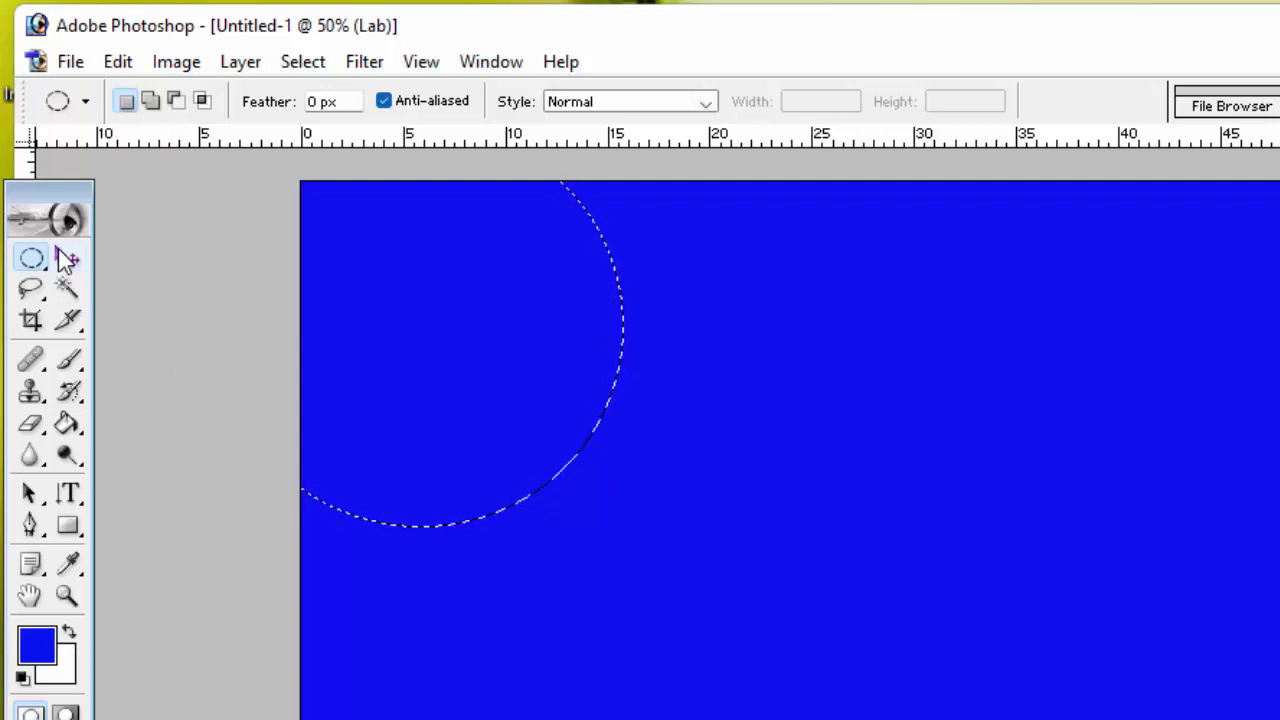
# Nudge the circular piece slightly and fill the circle selection with red
pyautogui.click(66, 258)
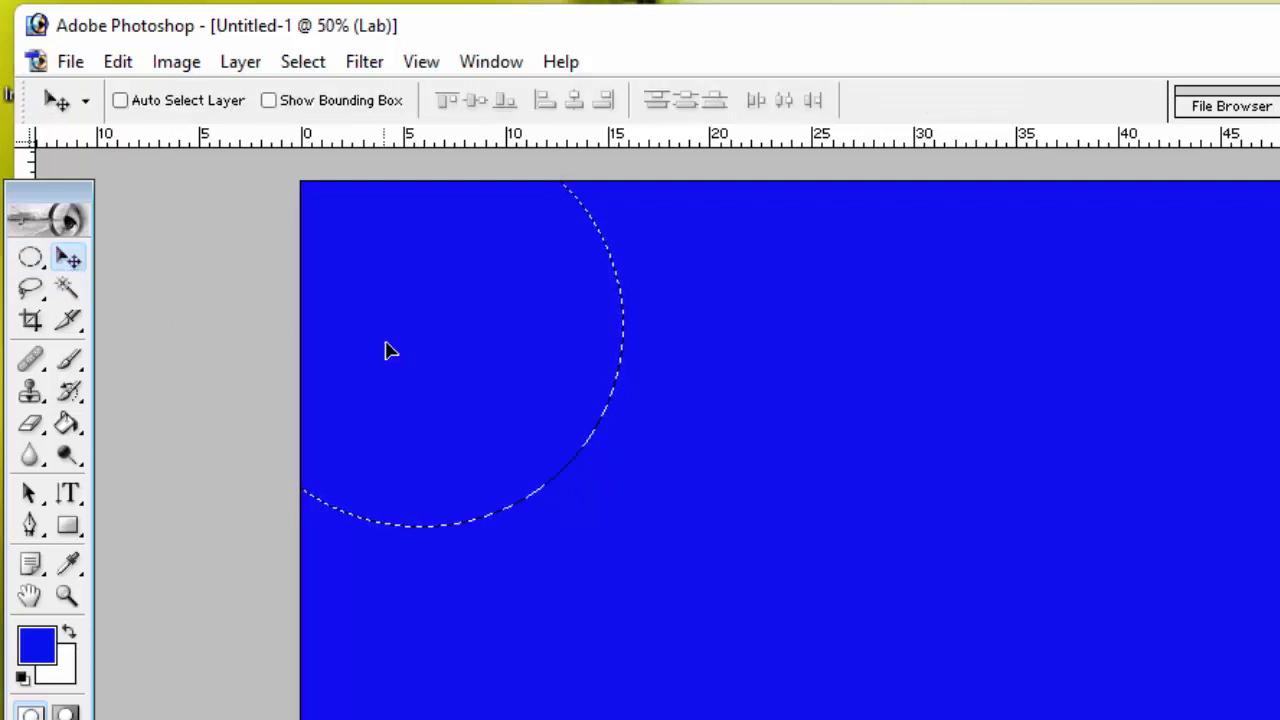
pyautogui.moveTo(386, 350)
pyautogui.mouseDown()
pyautogui.moveTo(780, 688)
pyautogui.moveTo(391, 352)
pyautogui.mouseUp()
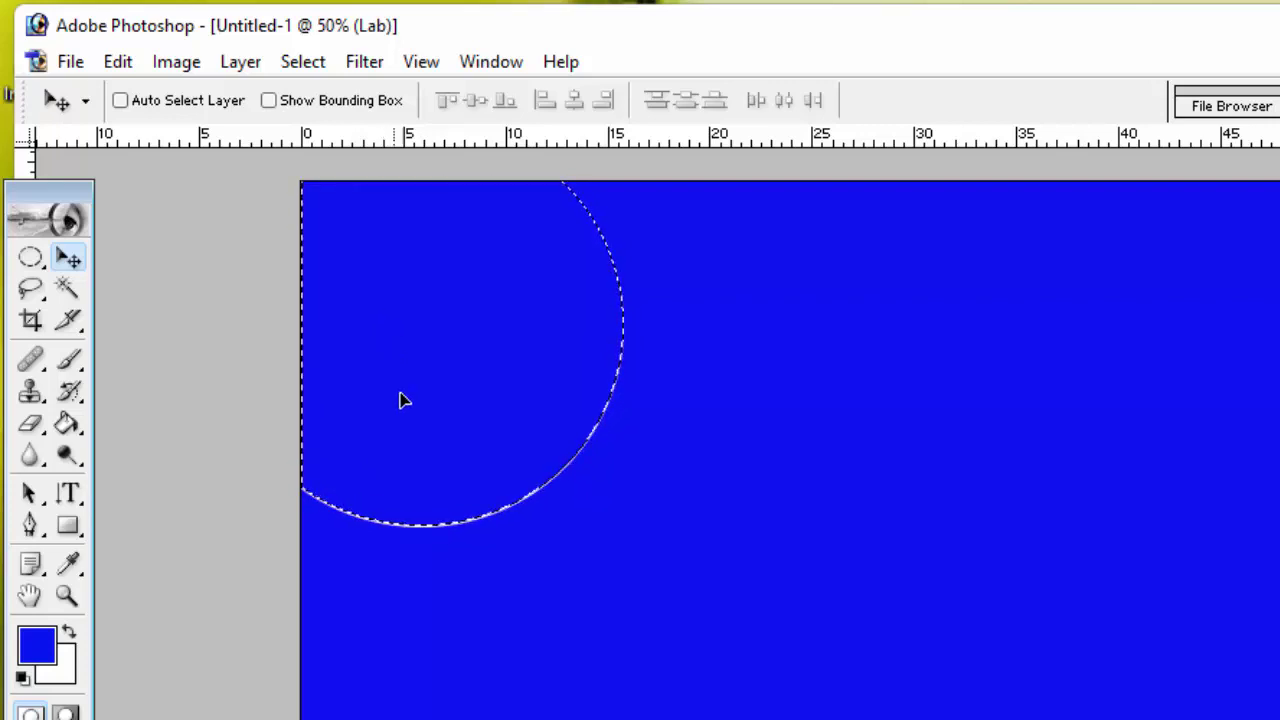
pyautogui.click(68, 424)
pyautogui.click(50, 652)
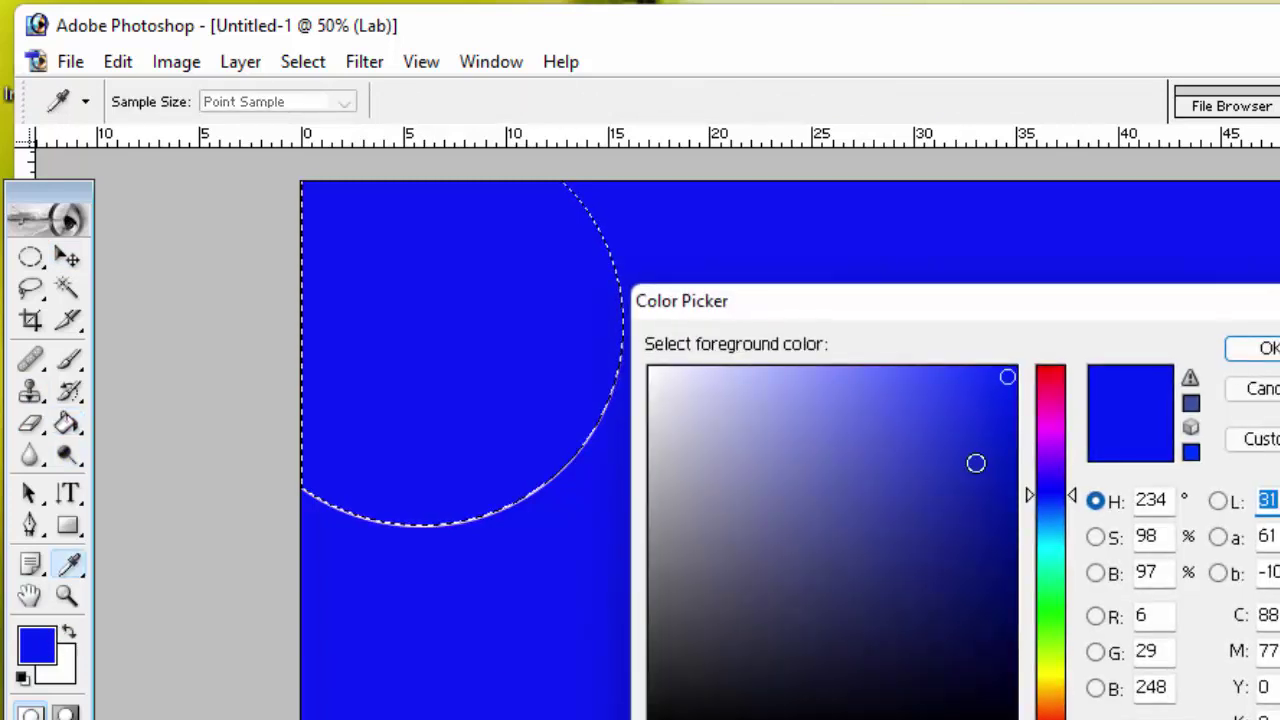
pyautogui.click(1046, 378)
pyautogui.click(1268, 348)
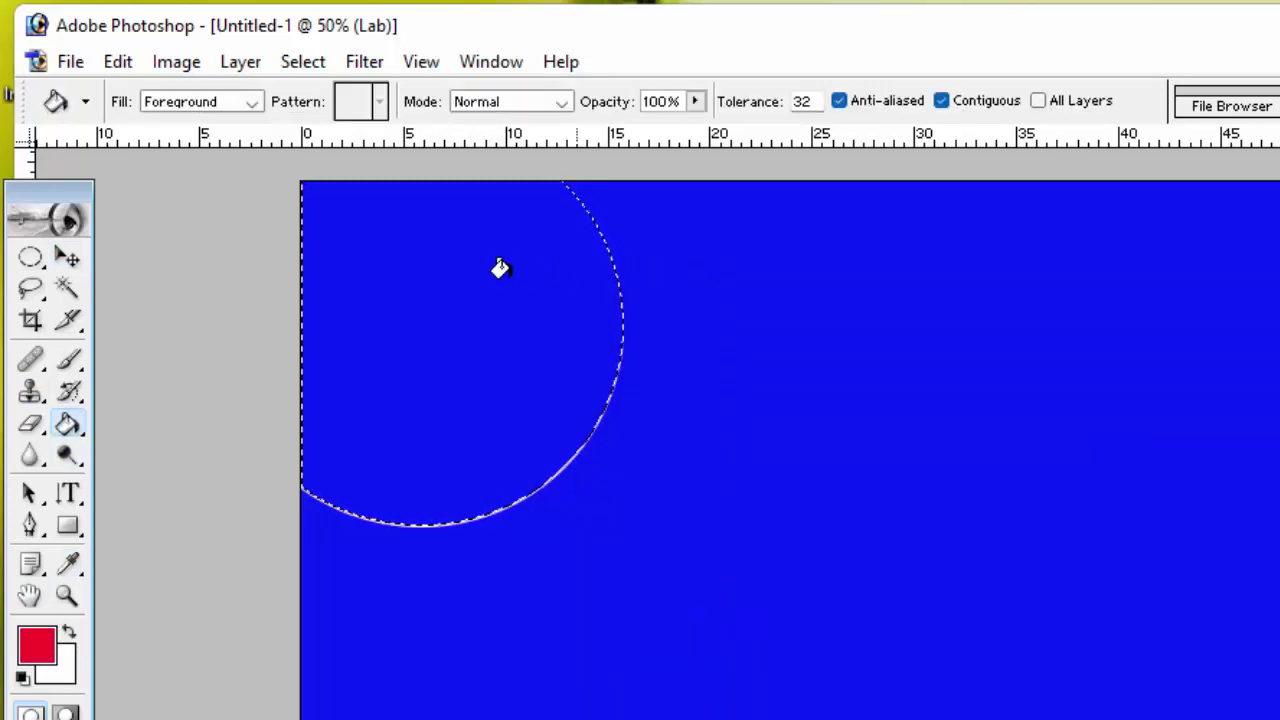
pyautogui.click(490, 268)
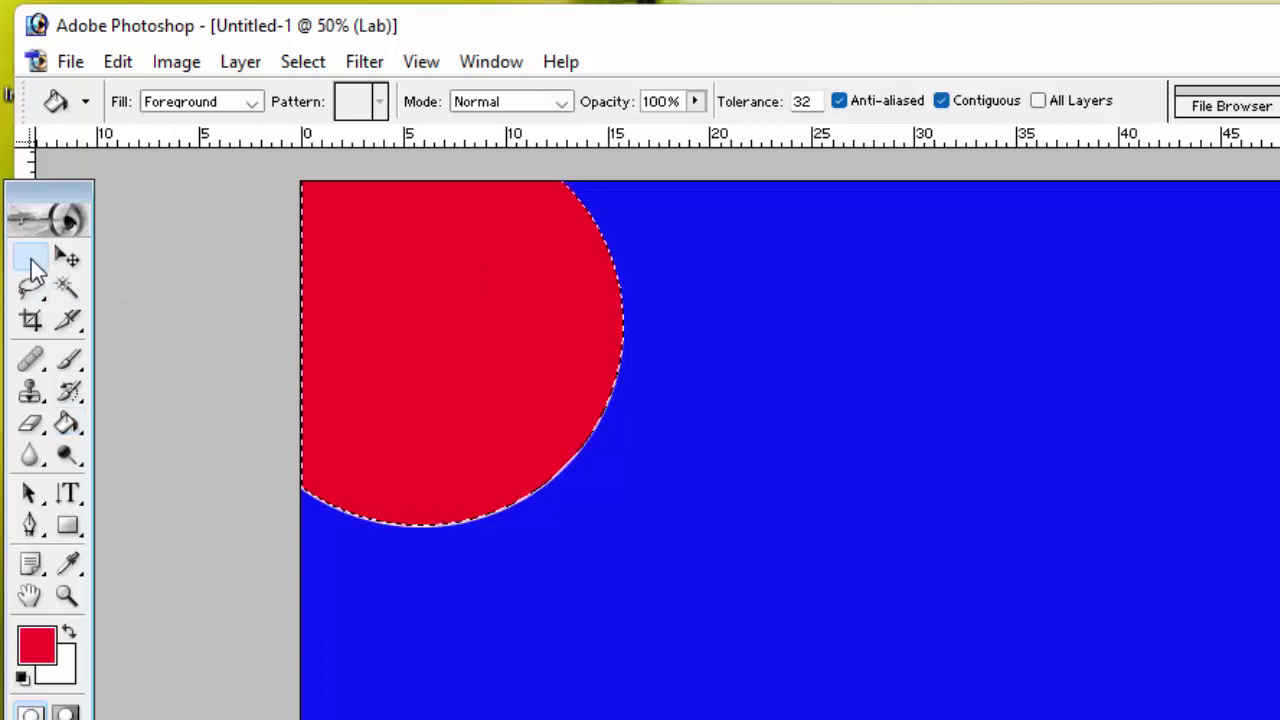
pyautogui.click(31, 258)
pyautogui.moveTo(540, 142)
pyautogui.mouseDown()
pyautogui.moveTo(662, 247)
pyautogui.moveTo(680, 172)
pyautogui.mouseUp()
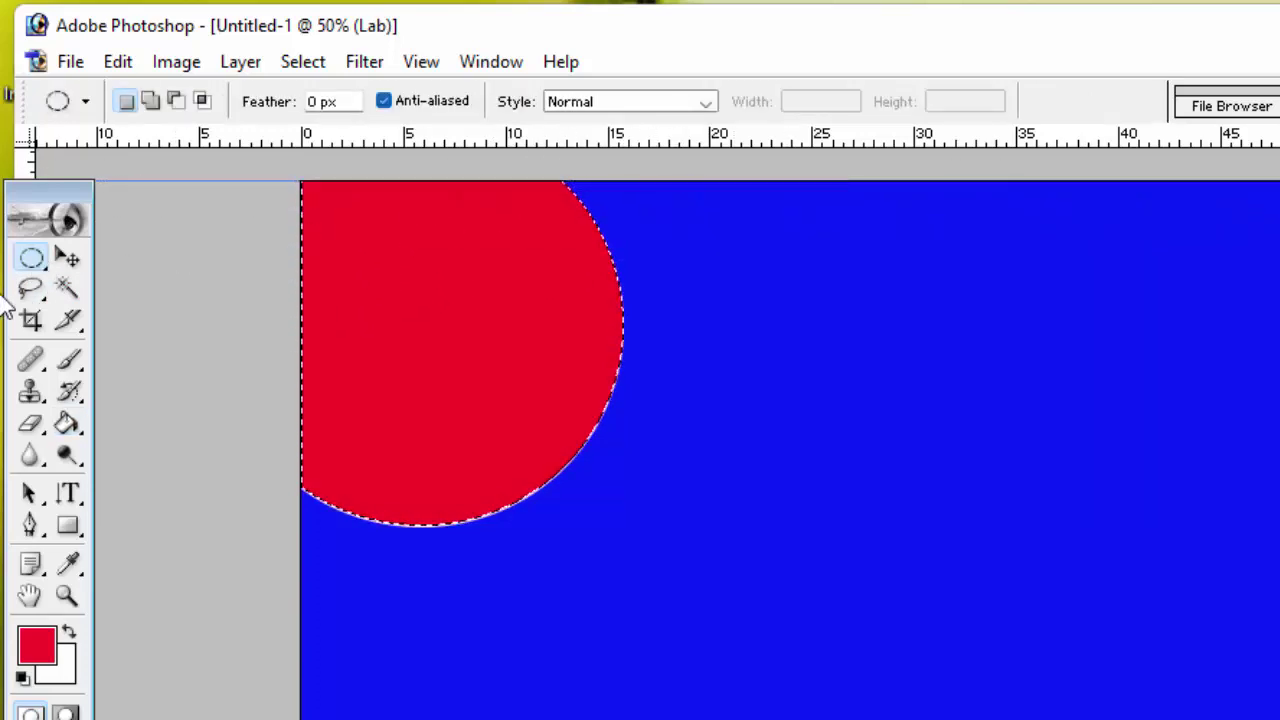
# Draw a large elliptical selection overlapping the red circle along the top
pyautogui.moveTo(685, 246); pyautogui.dragTo(779, 305)
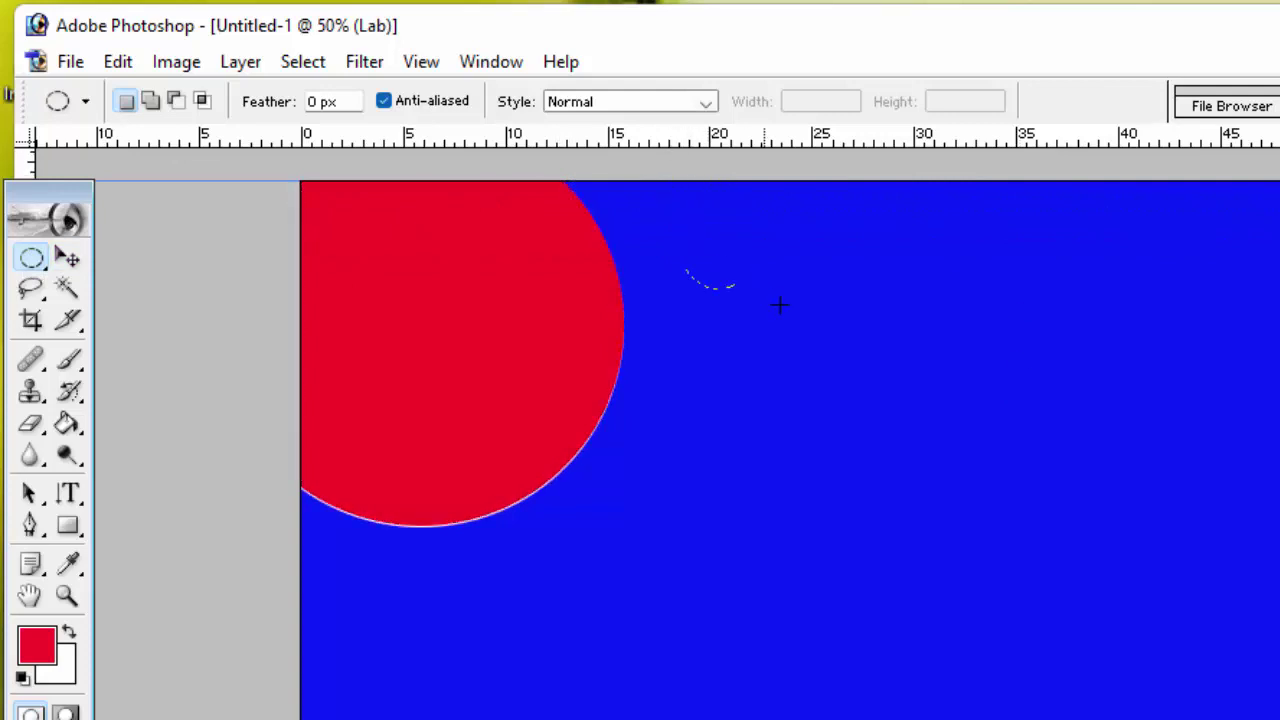
pyautogui.moveTo(1068, 458); pyautogui.dragTo(1166, 523)
pyautogui.moveTo(1014, 308); pyautogui.dragTo(846, 268)
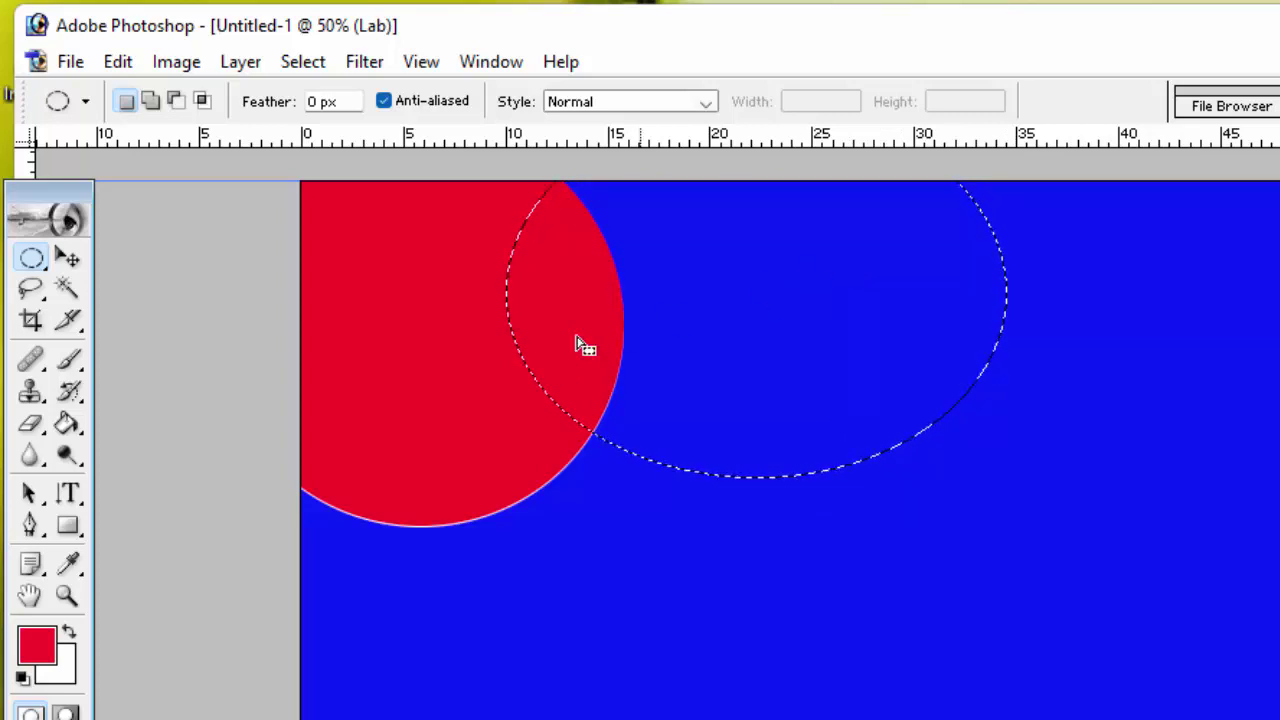
# Fill the ellipse selection with a yellow-green foreground colour
pyautogui.click(66, 425)
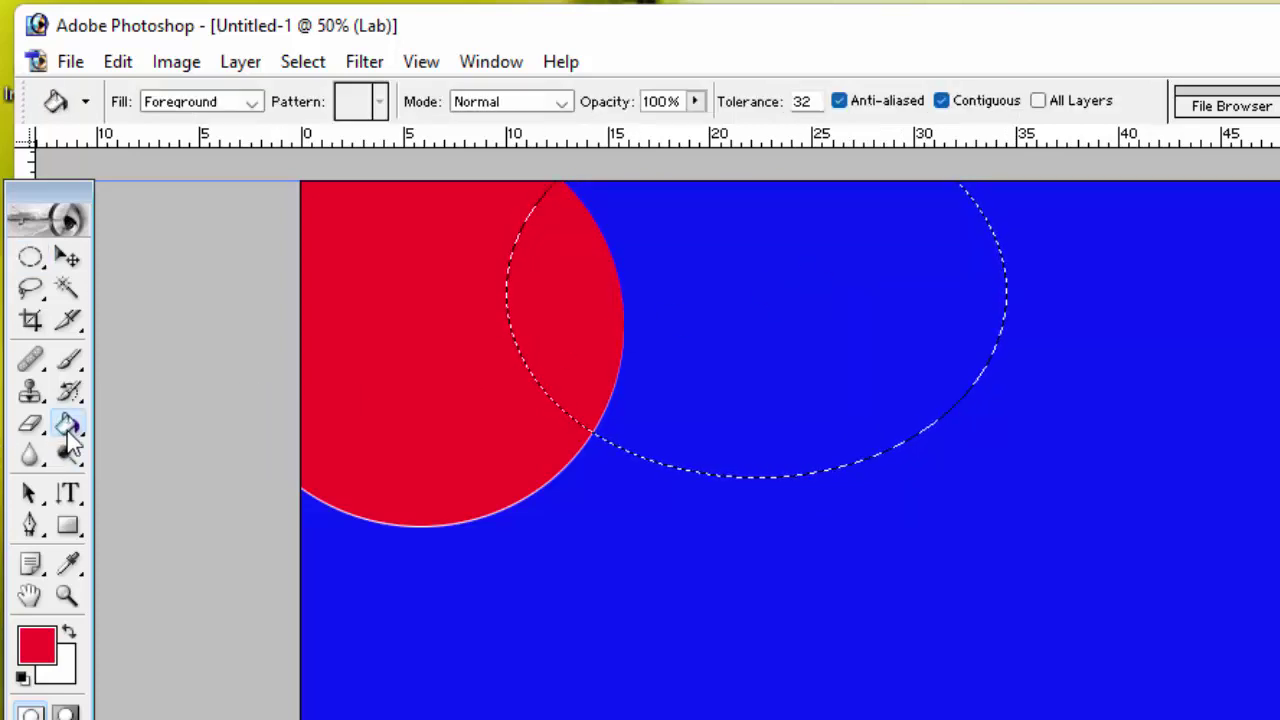
pyautogui.click(37, 645)
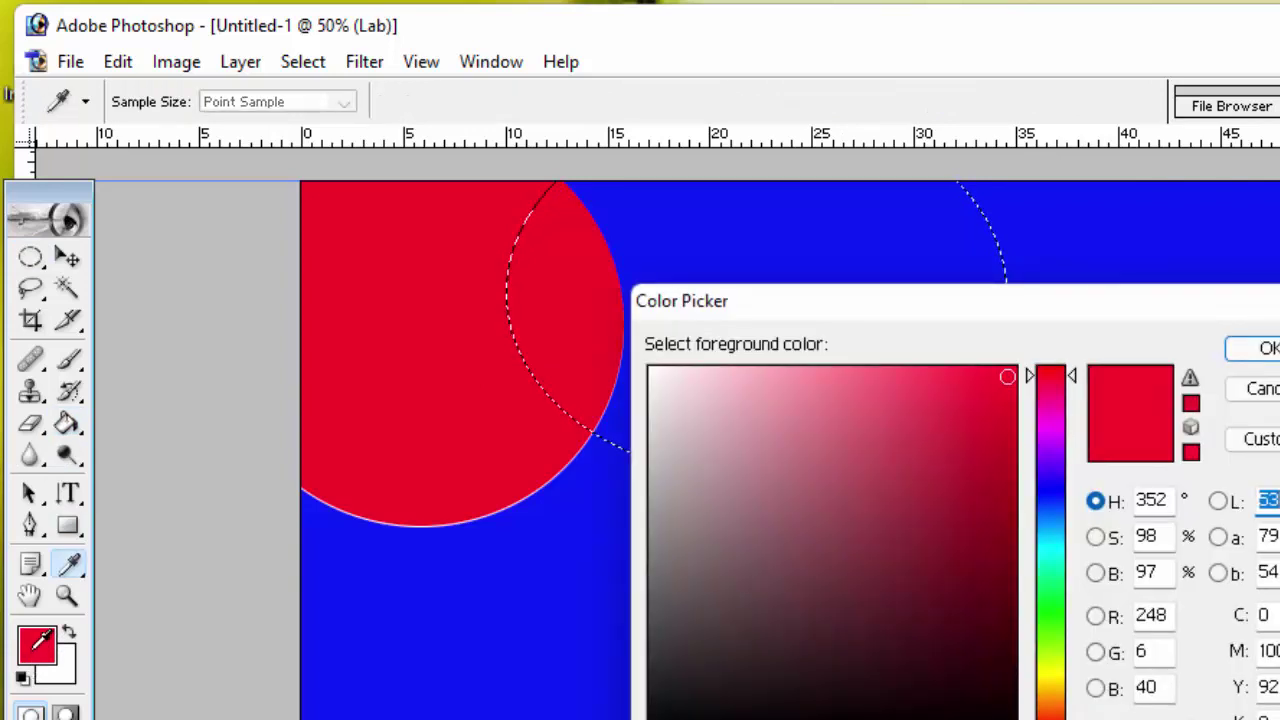
pyautogui.click(1048, 660)
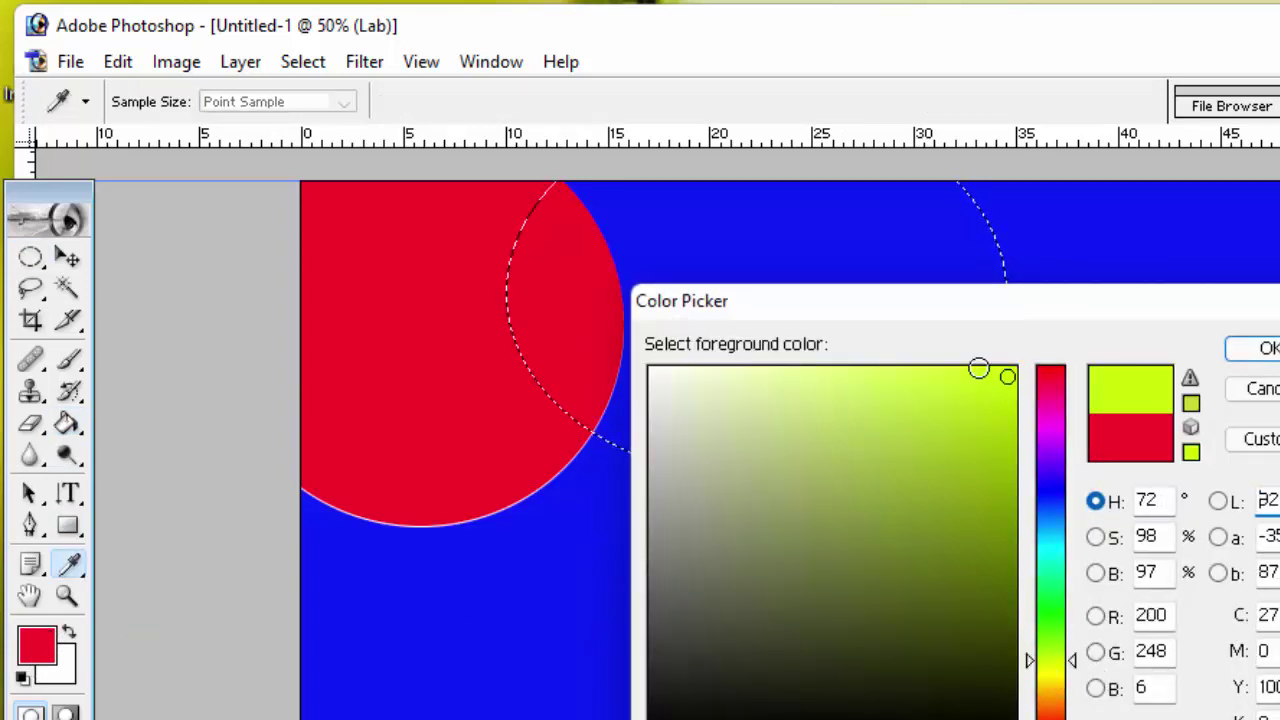
pyautogui.click(962, 369)
pyautogui.click(1262, 350)
pyautogui.press('g')
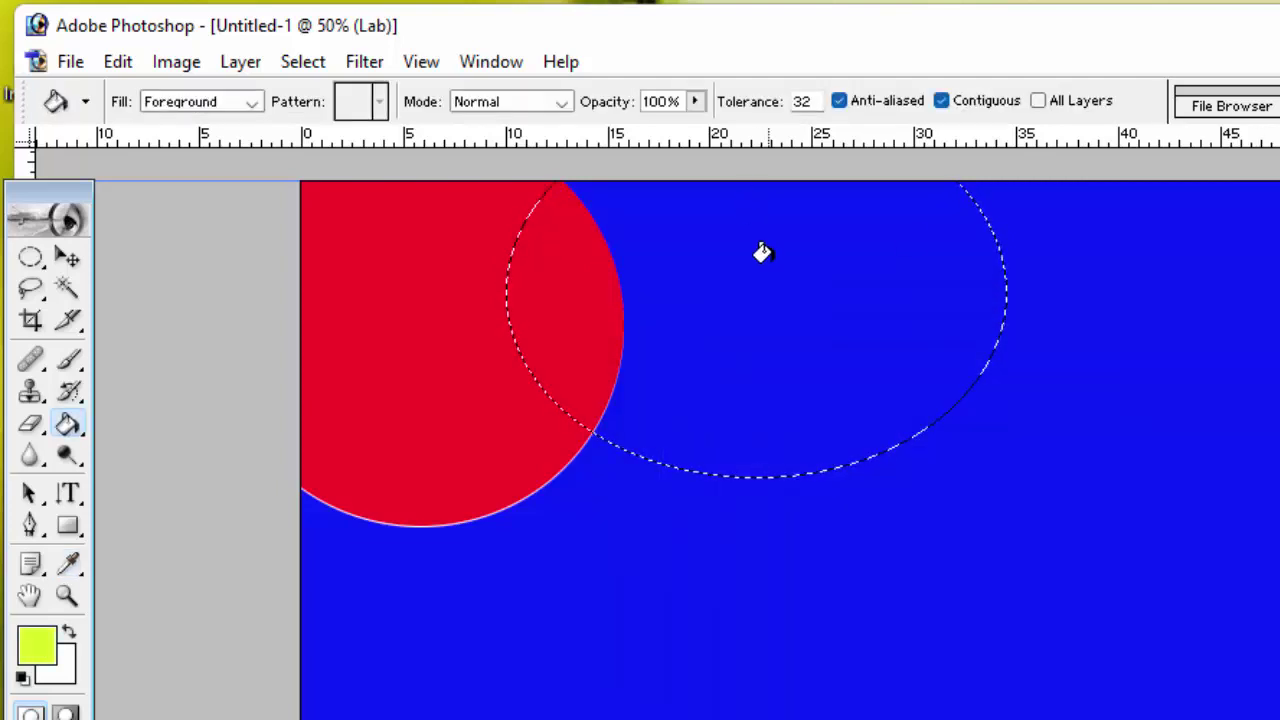
pyautogui.click(766, 256)
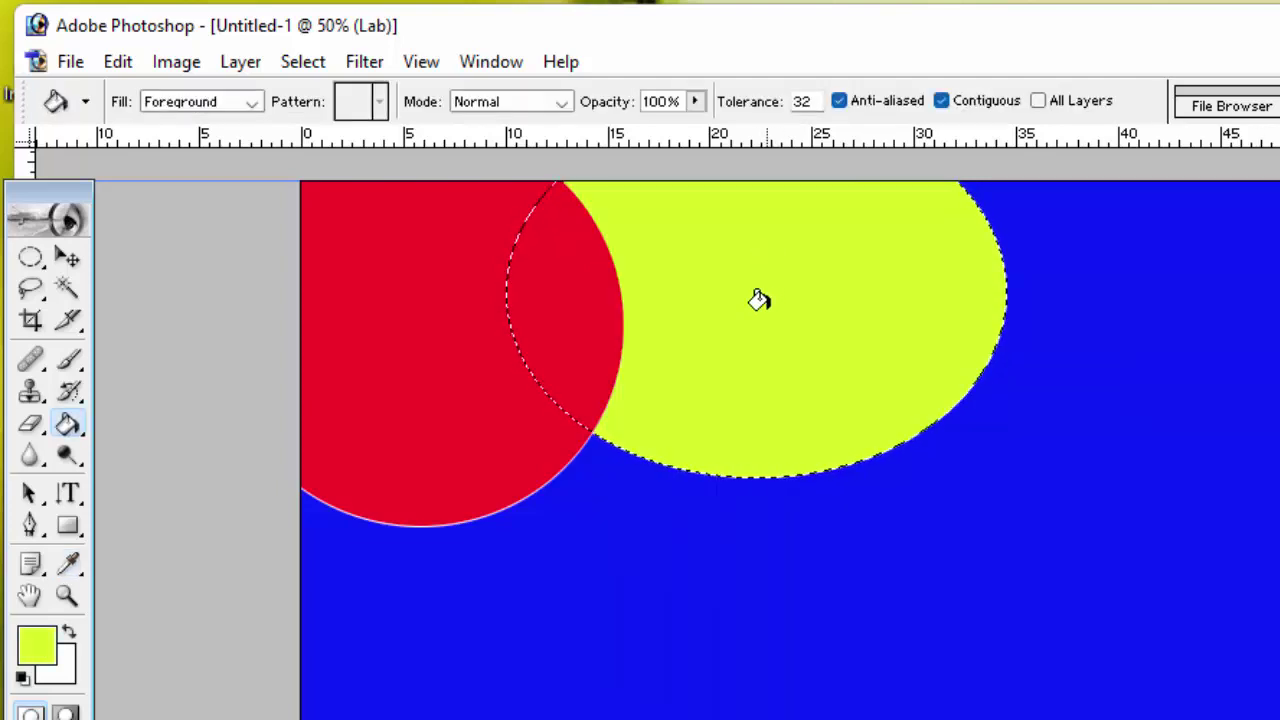
# Fill the red overlap yellow-green, then open my photo1.png from the my photo folder
pyautogui.click(562, 262)
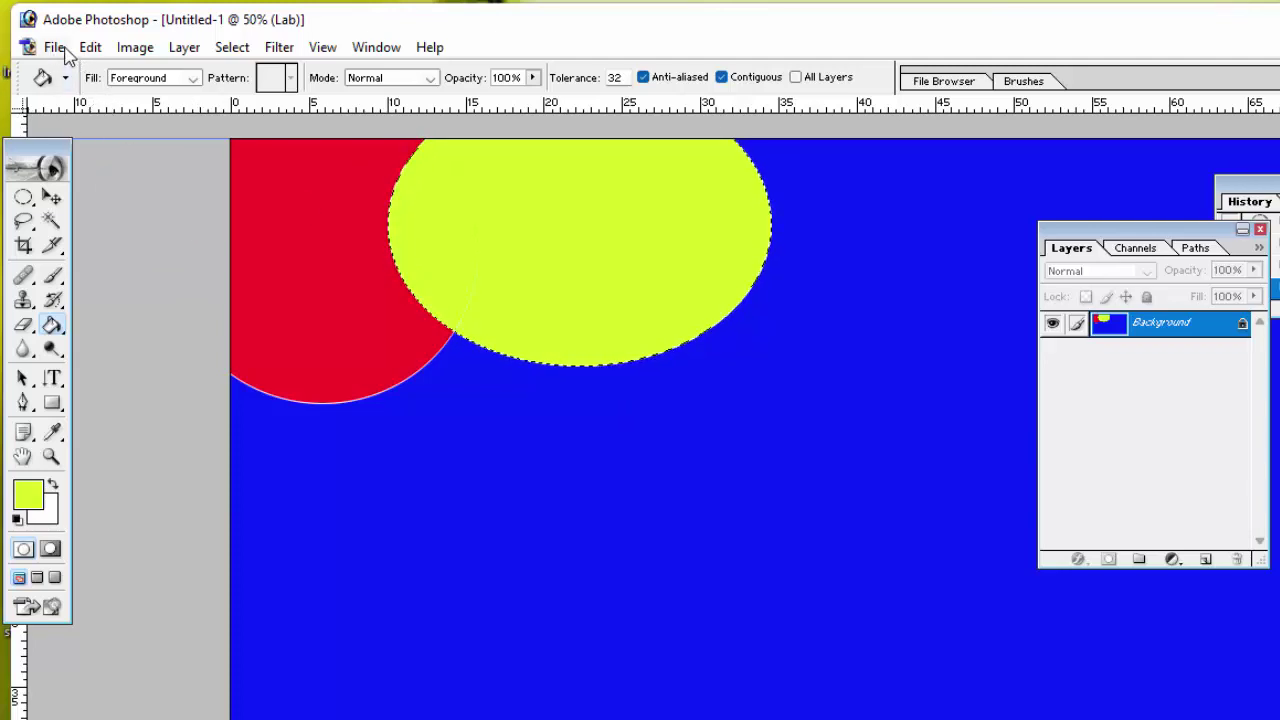
pyautogui.click(54, 47)
pyautogui.click(85, 94)
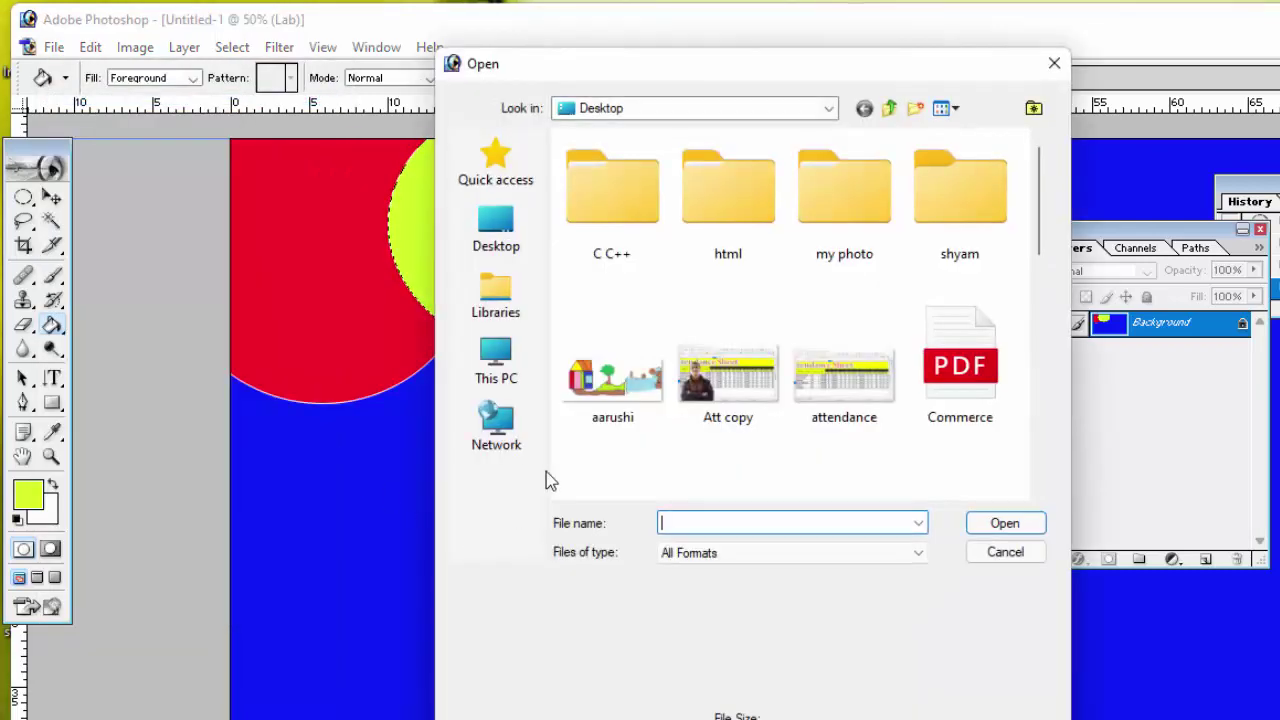
pyautogui.click(836, 208)
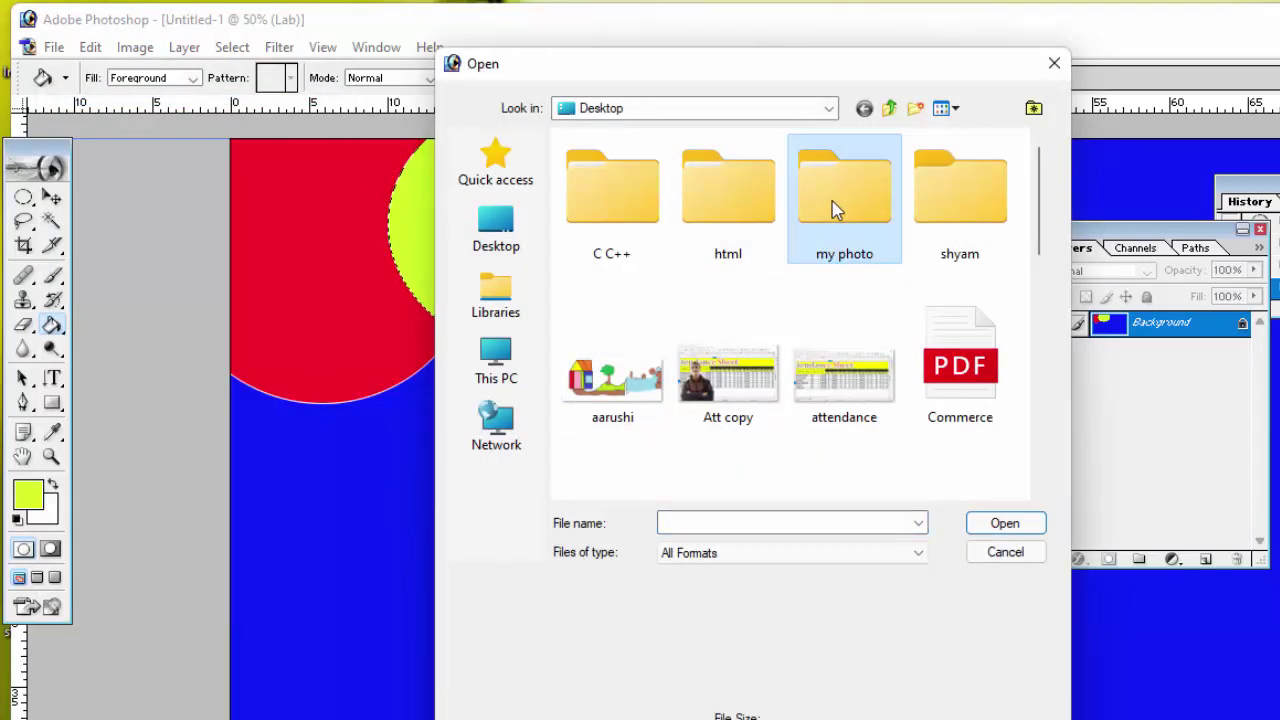
pyautogui.doubleClick(836, 208)
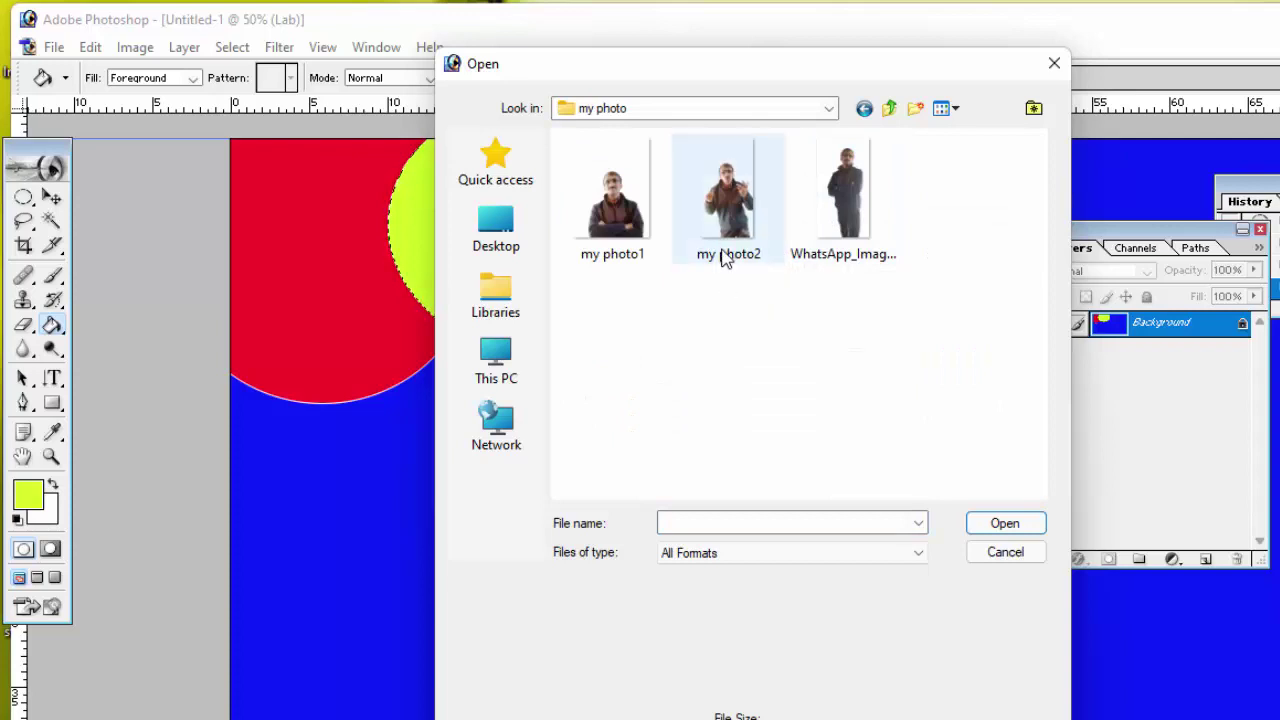
pyautogui.doubleClick(605, 205)
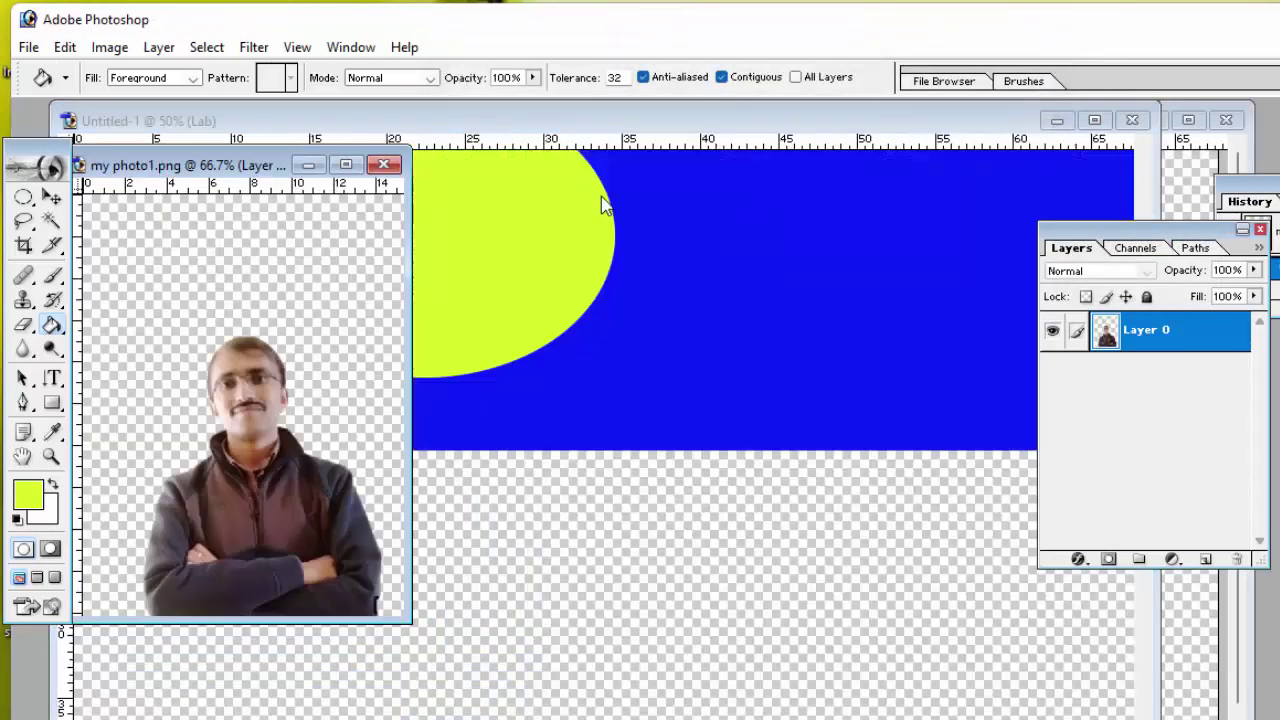
# Drag the man from my photo1.png onto Untitled-1 as Layer 1, placed lower-left
pyautogui.click(52, 197)
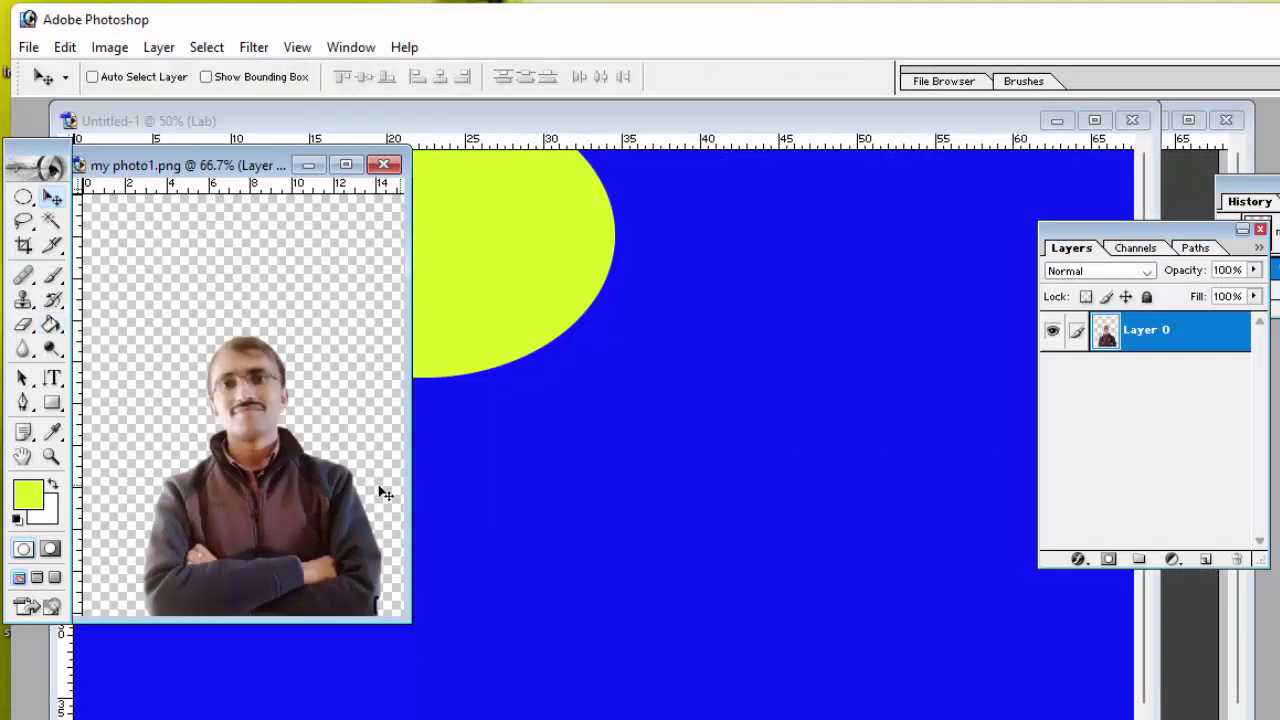
pyautogui.moveTo(317, 476); pyautogui.dragTo(560, 594)
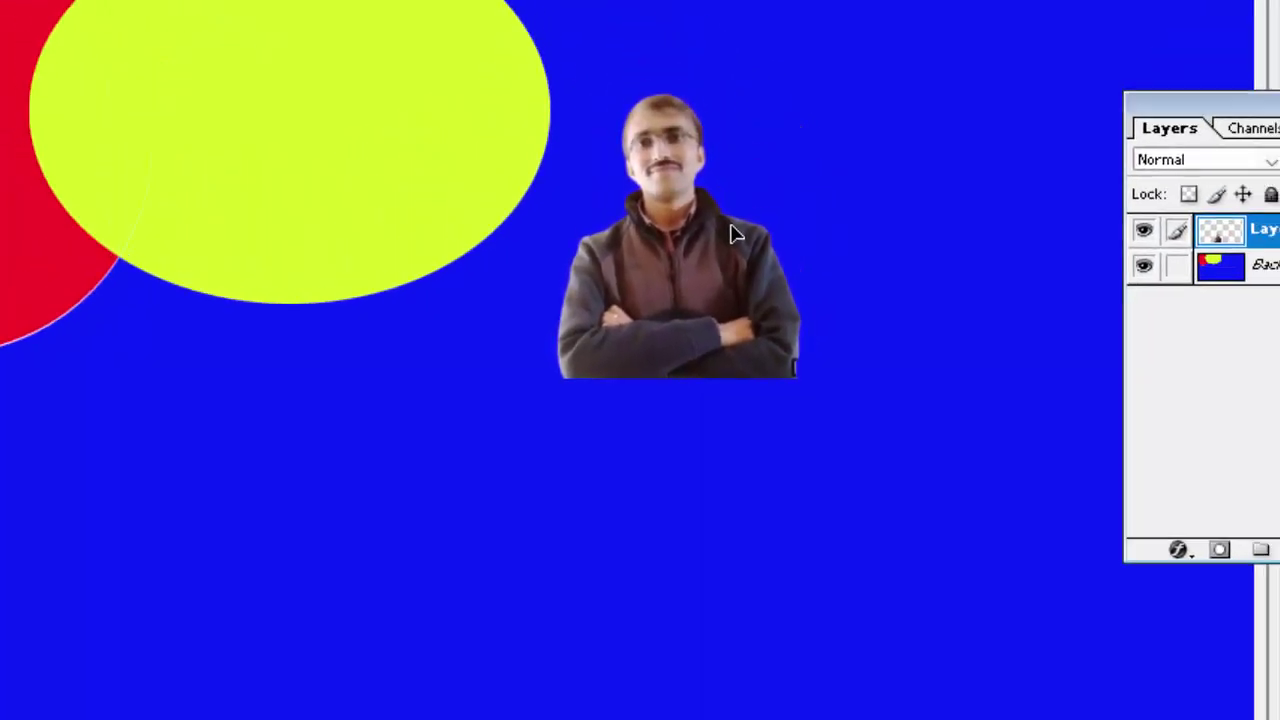
pyautogui.moveTo(565, 430); pyautogui.dragTo(270, 663)
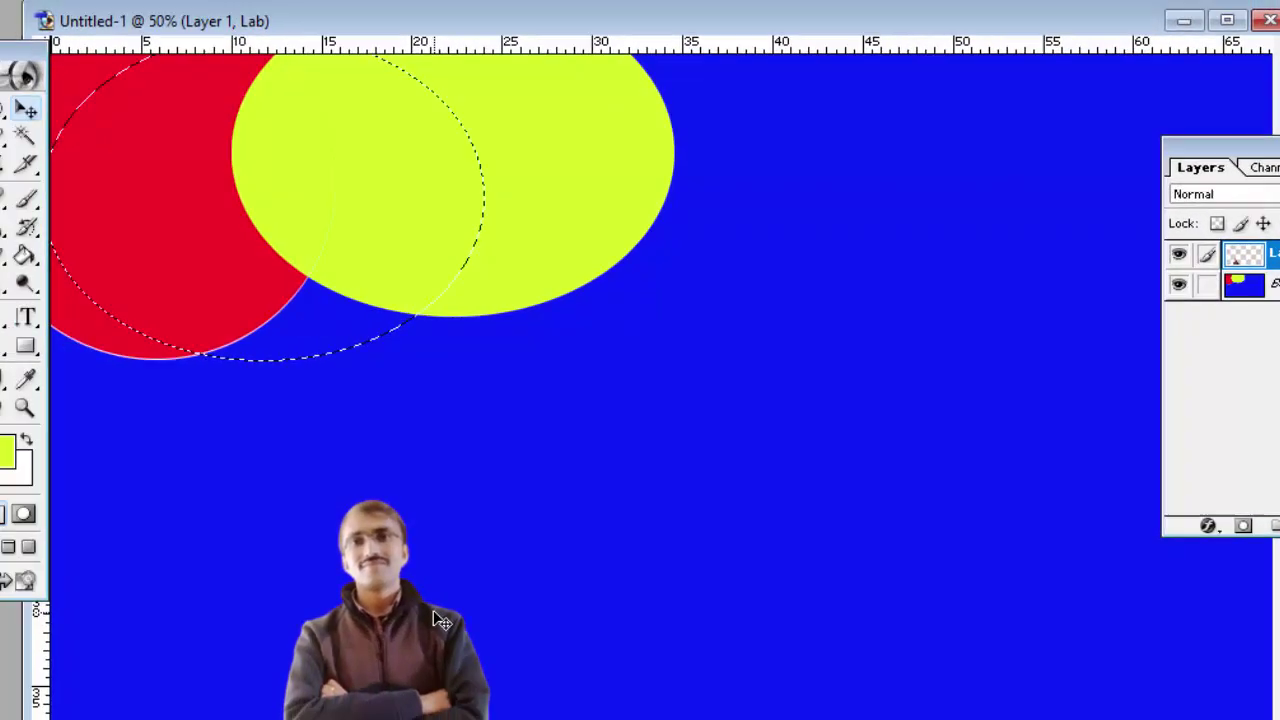
pyautogui.hotkey('ctrl', 't')
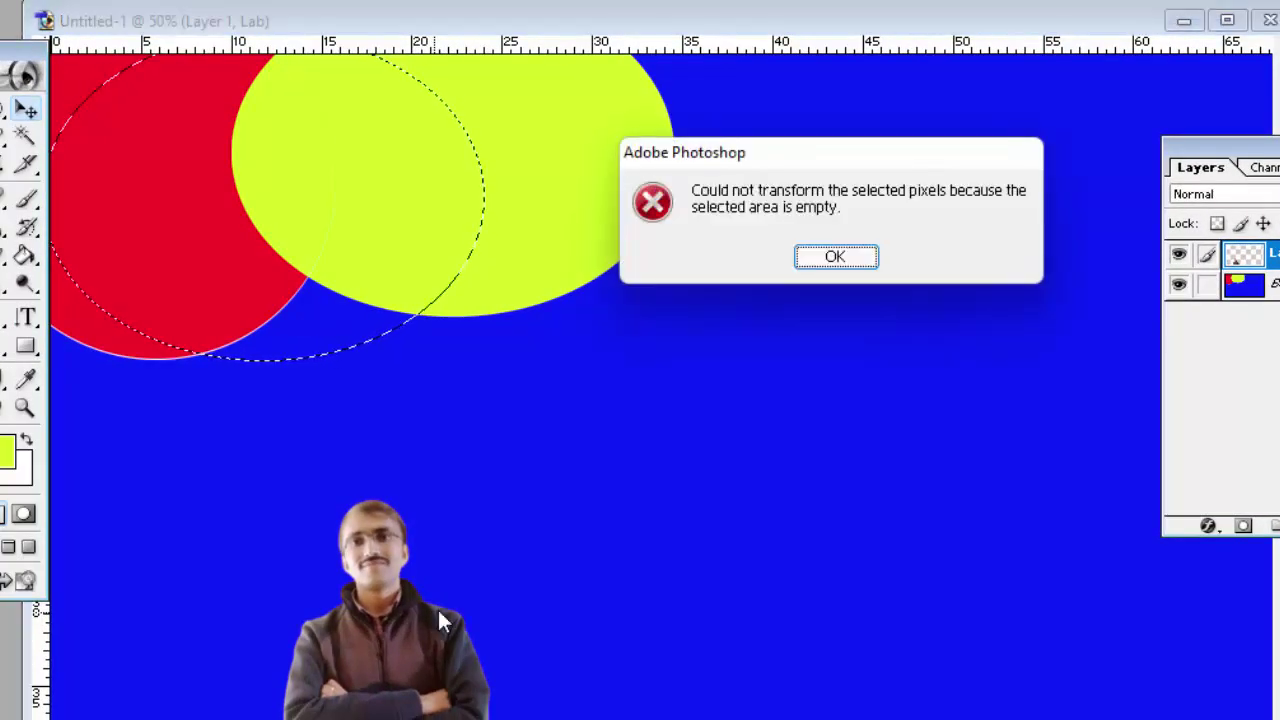
pyautogui.click(830, 258)
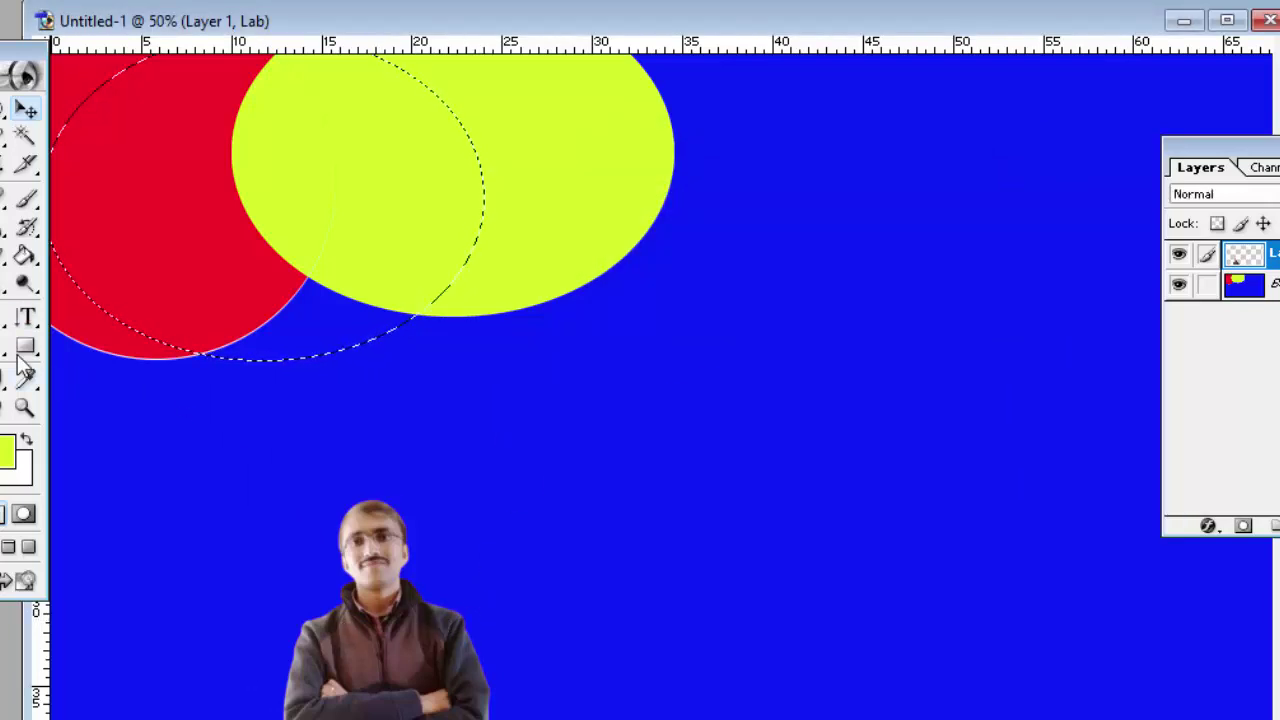
# Choose the Horizontal Type tool and add a new empty layer
pyautogui.rightClick(28, 316)
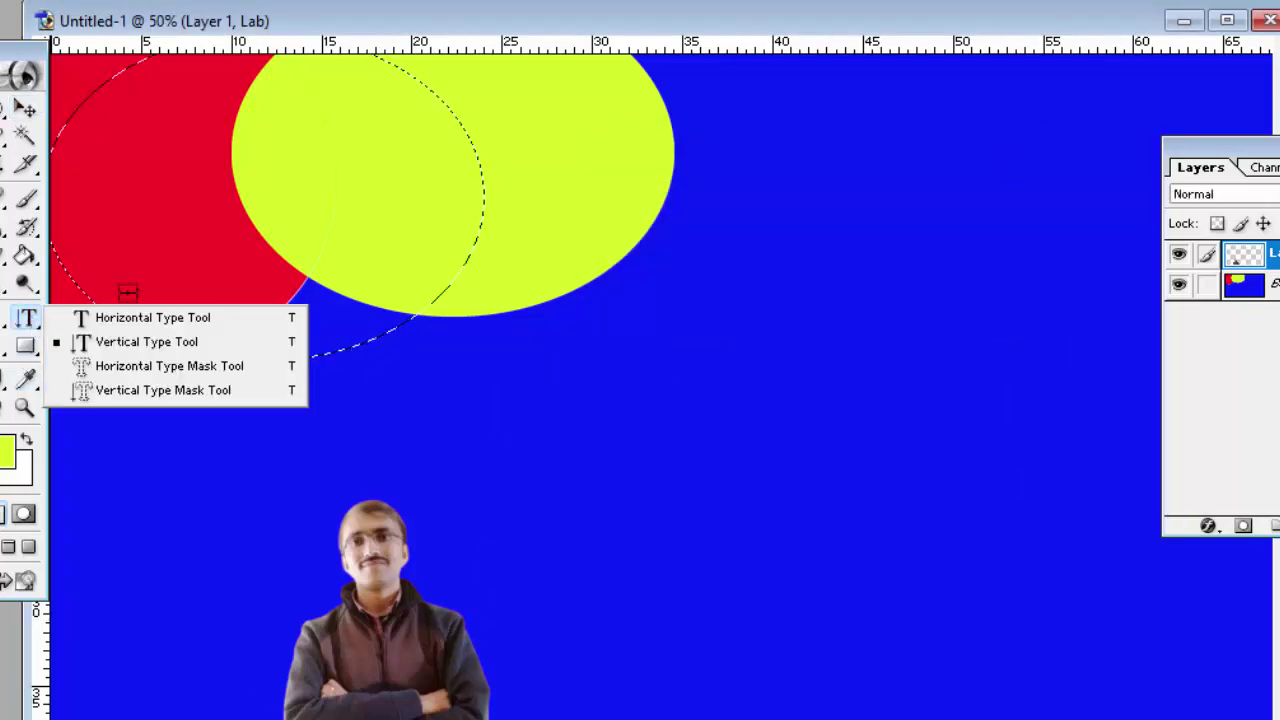
pyautogui.click(150, 317)
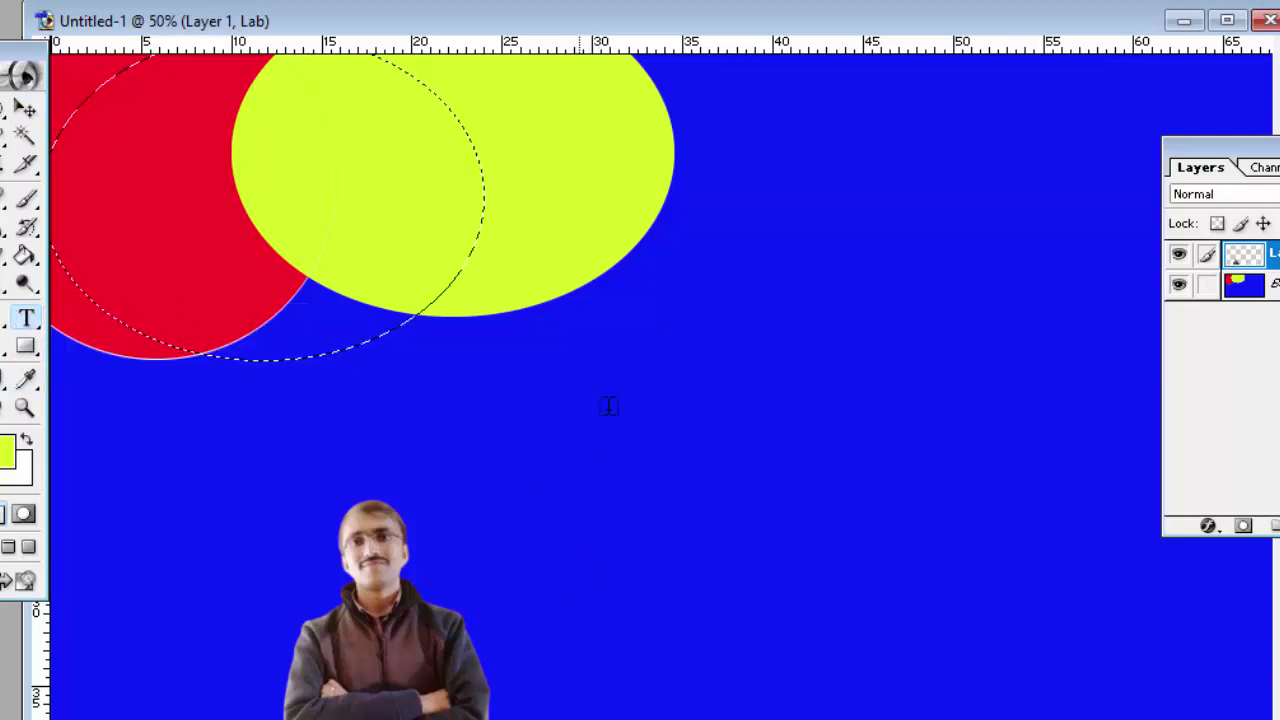
pyautogui.click(698, 410)
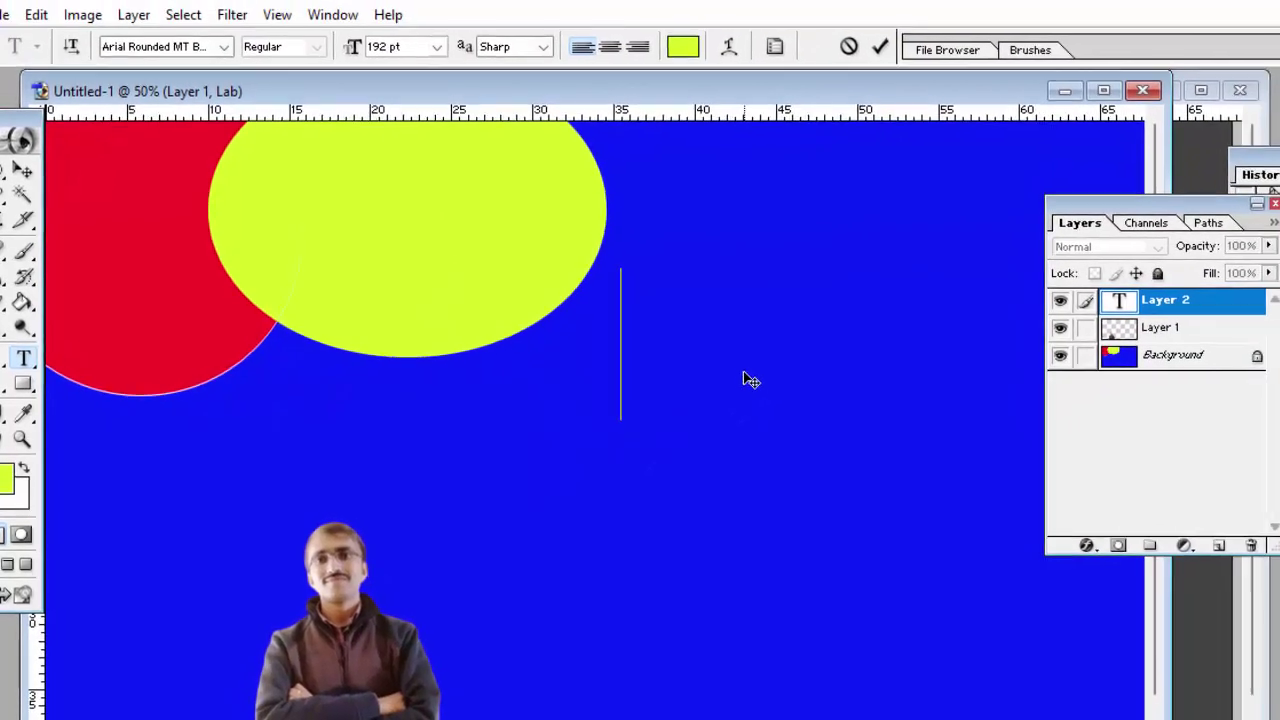
pyautogui.hotkey('ctrl', 'shift', 'n')
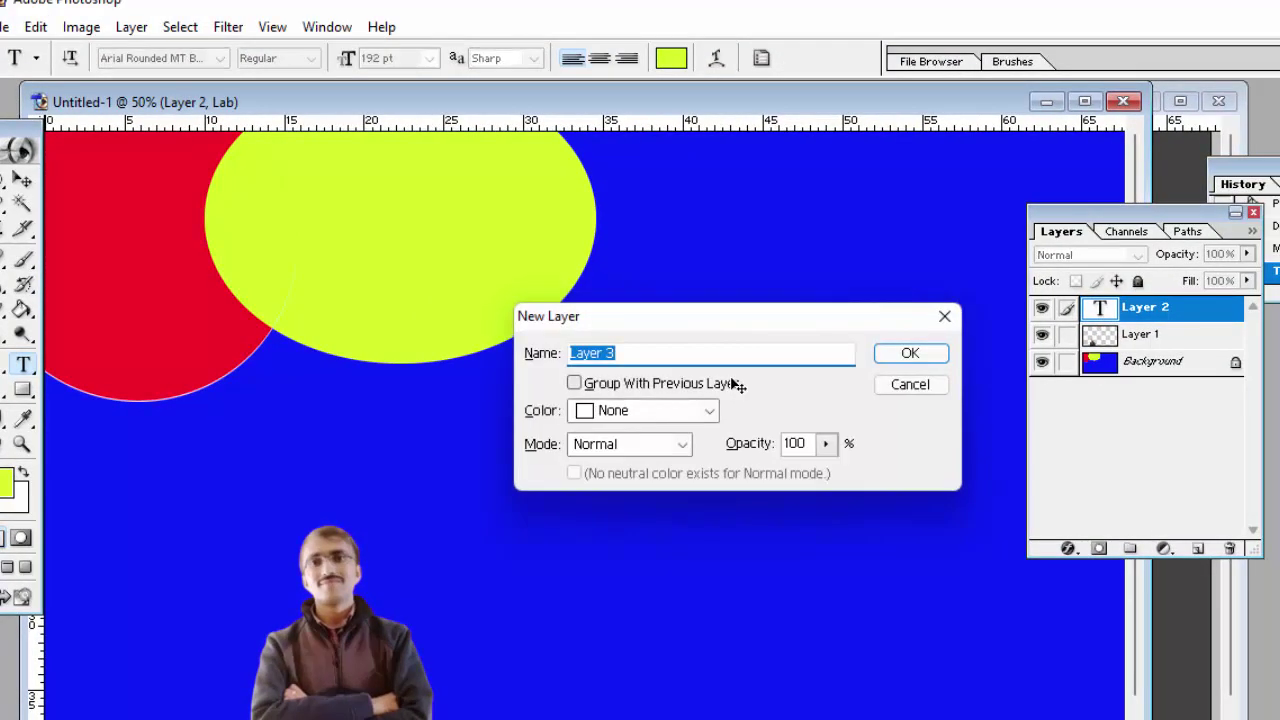
pyautogui.press('Return')
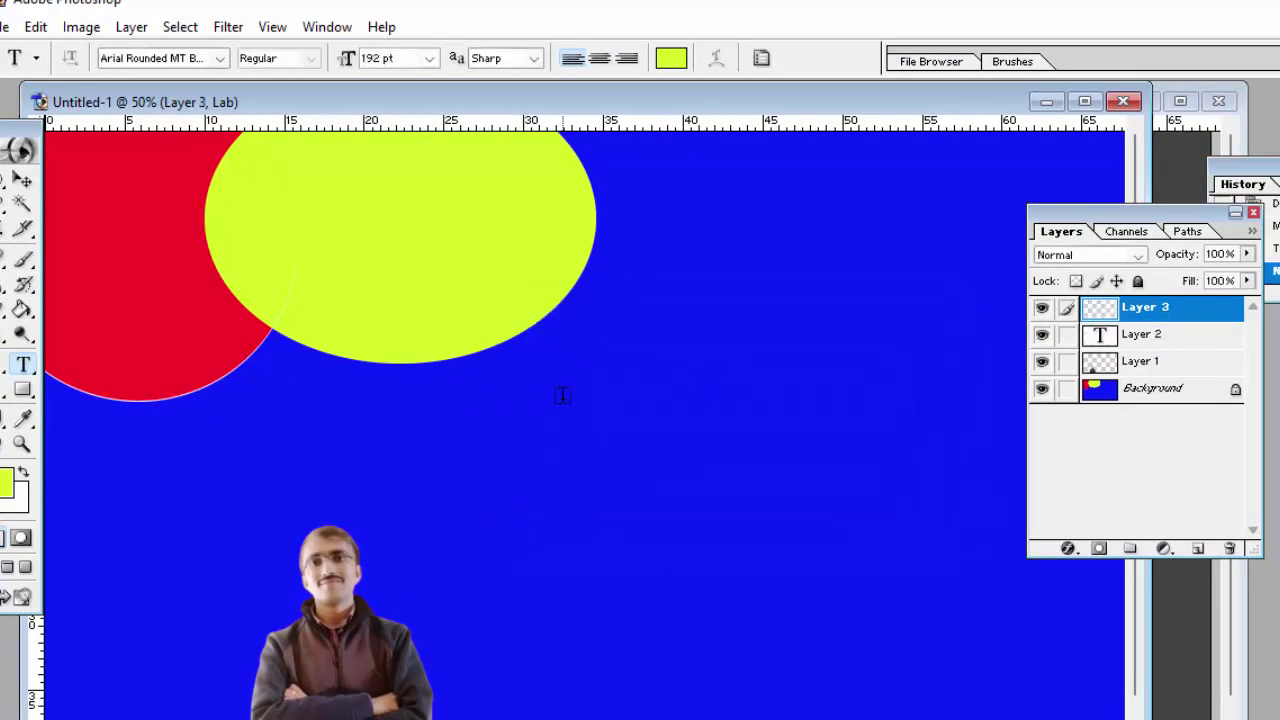
# Type the heading 'Image Editing' below the yellow ellipse
pyautogui.click(562, 395)
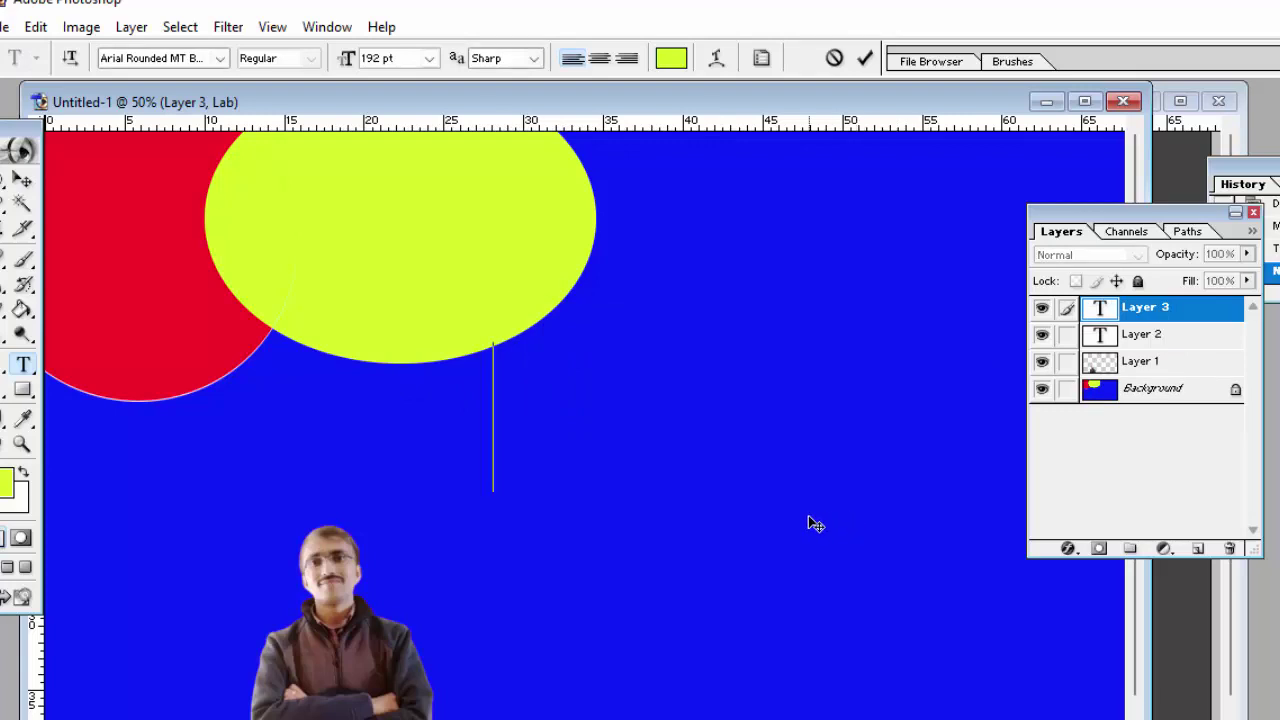
pyautogui.write('I')
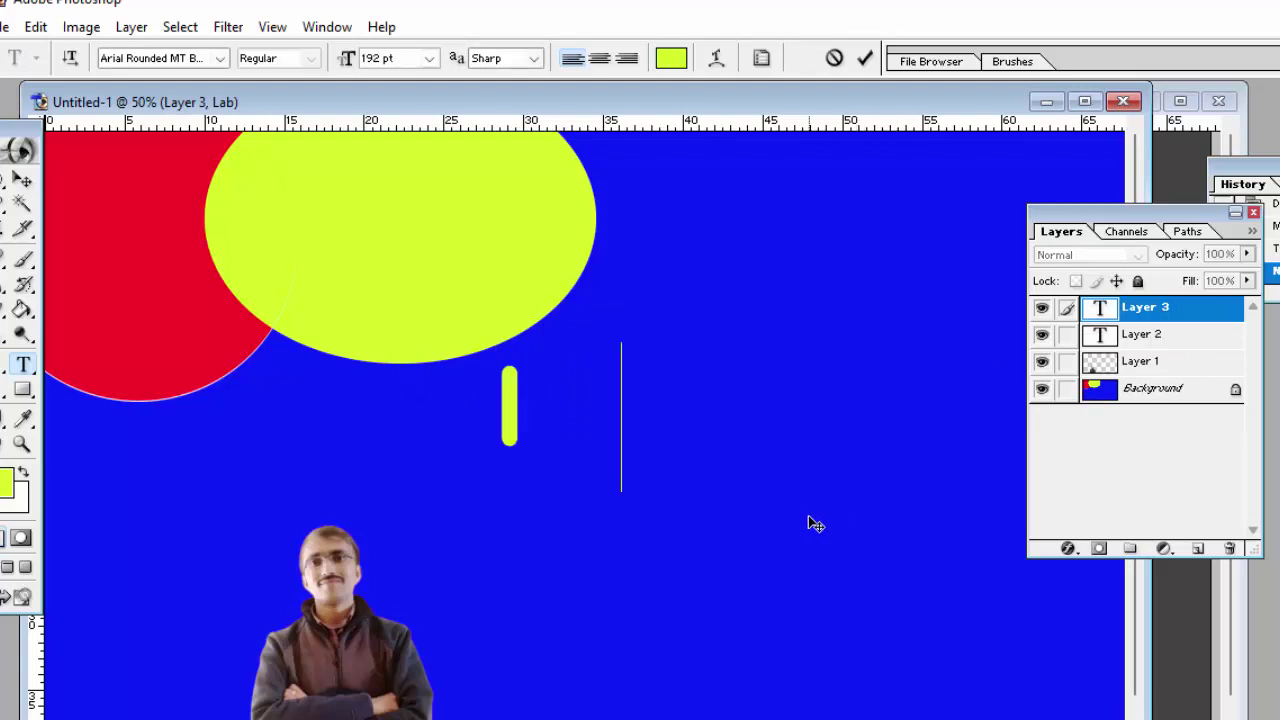
pyautogui.write('mag')
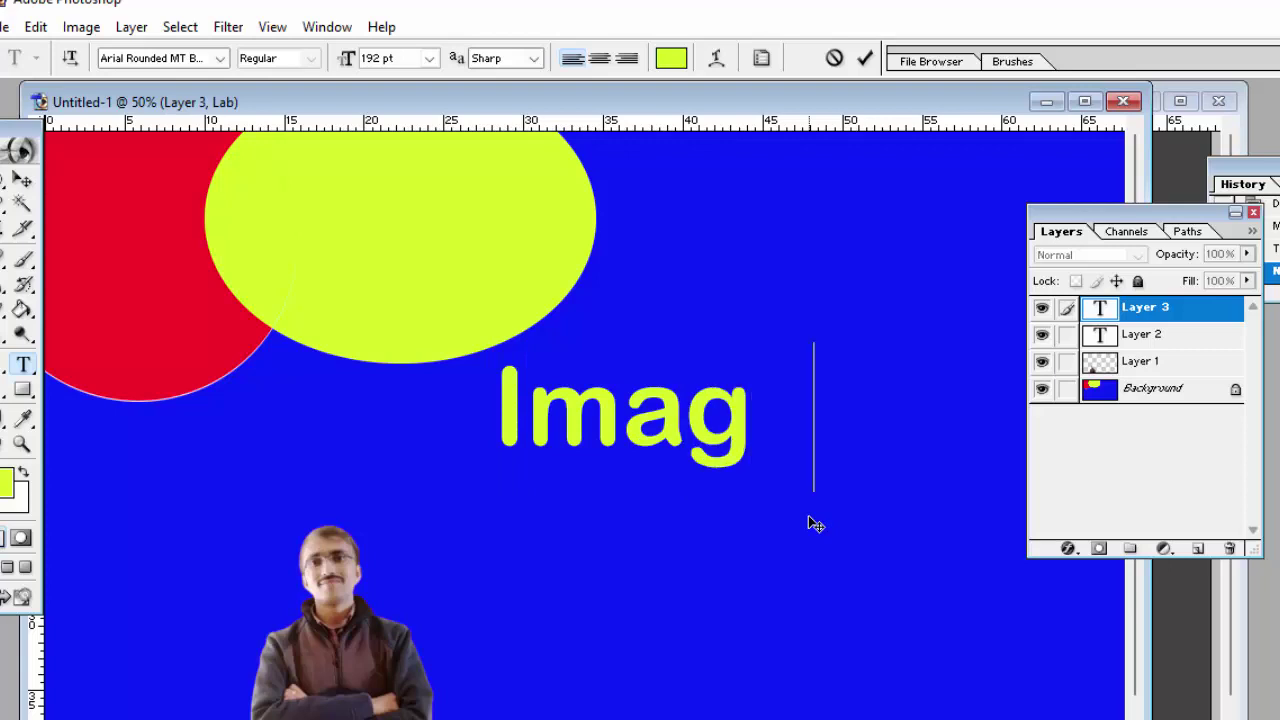
pyautogui.write('e')
pyautogui.hotkey('alt', 'e')
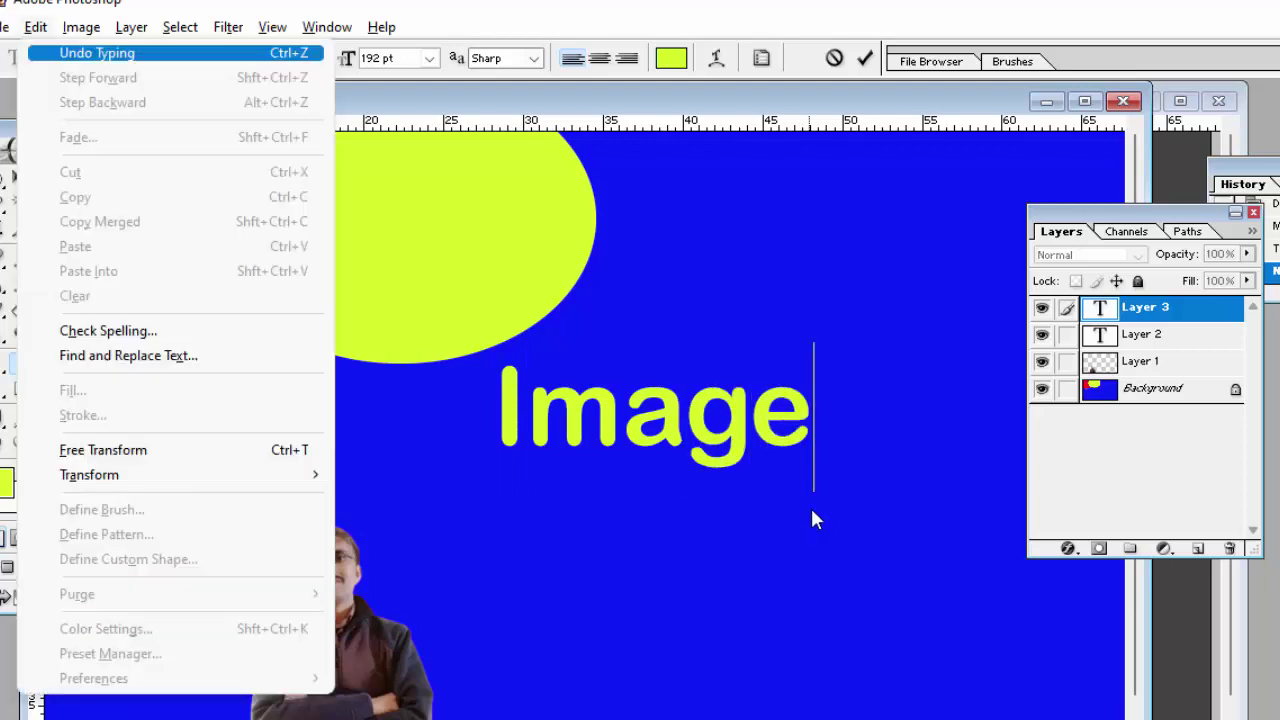
pyautogui.press('Escape')
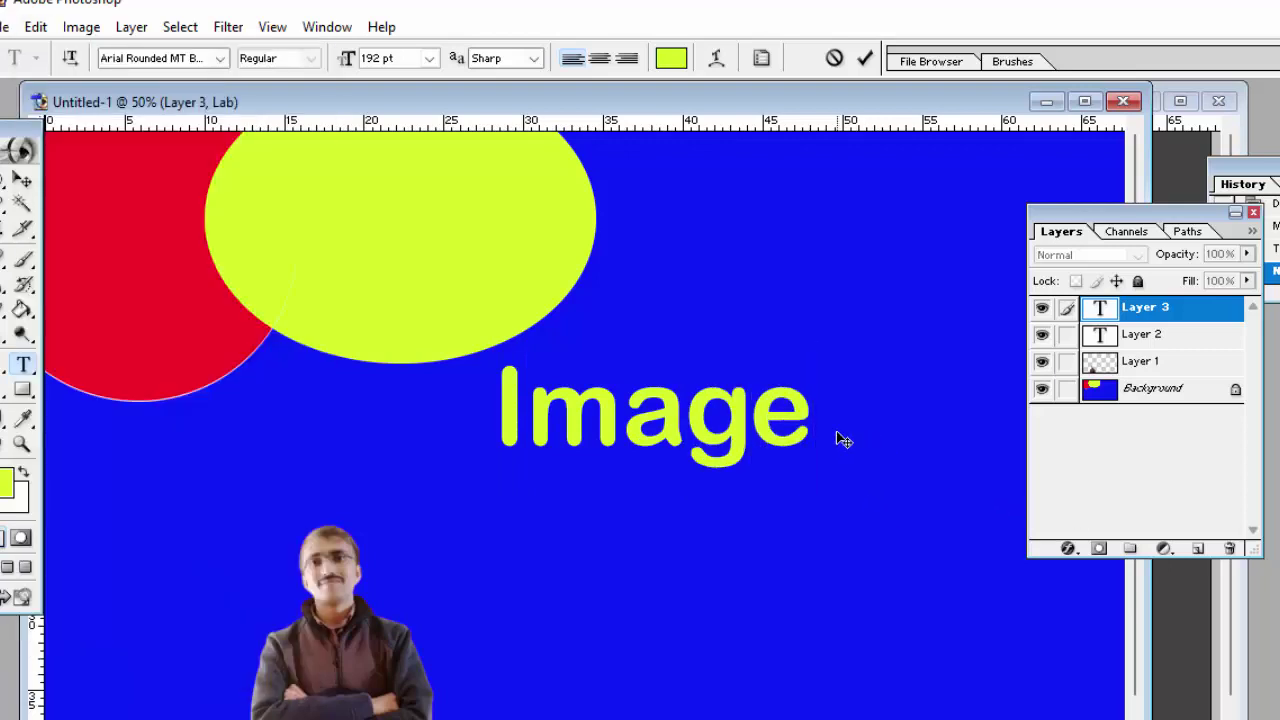
pyautogui.write(' E')
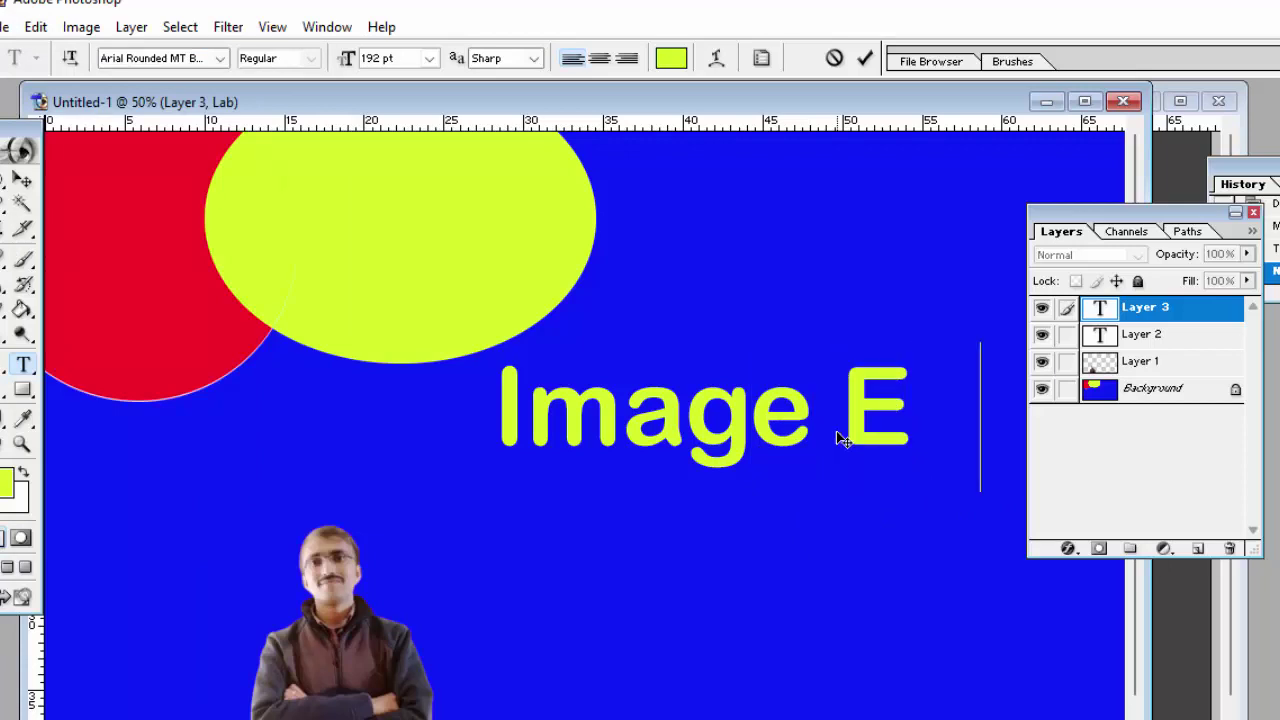
pyautogui.write('dit')
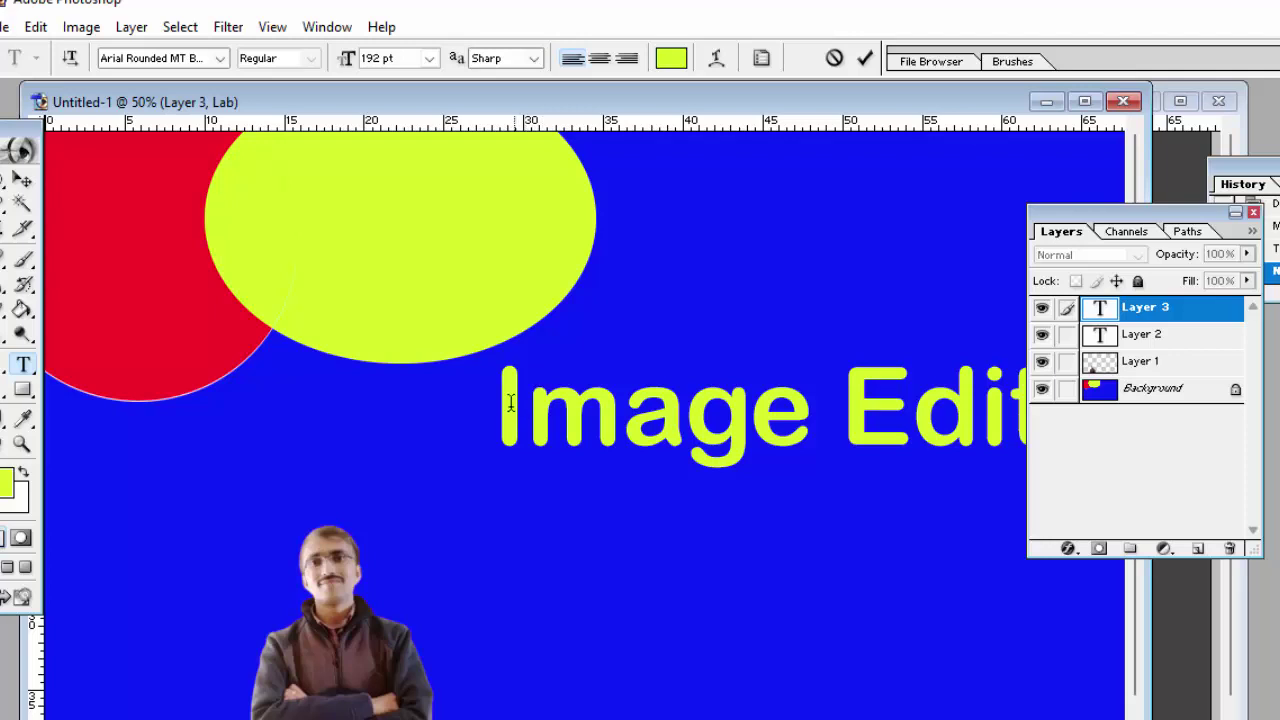
# Select all the heading text and shrink its size step by step toward 142 pt
pyautogui.hotkey('ctrl', 'a')
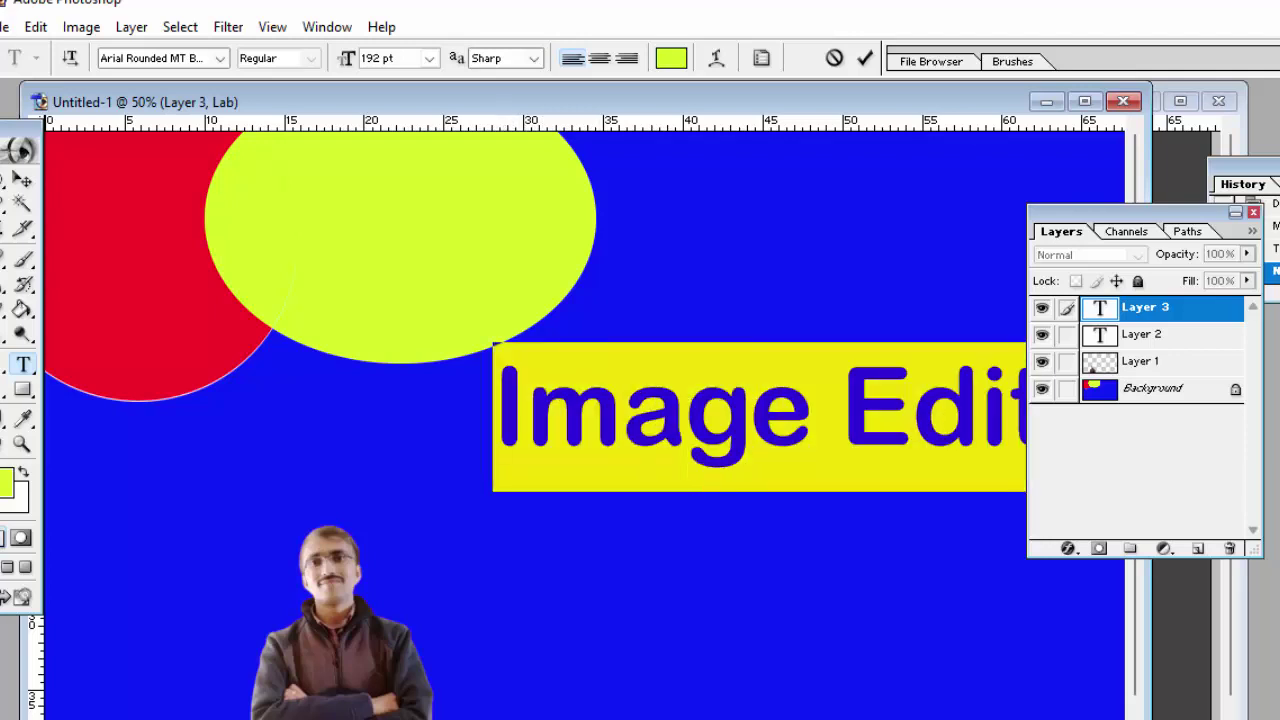
pyautogui.hotkey('ctrl', 'shift', ',')
pyautogui.hotkey('ctrl', 'shift', ',')
pyautogui.hotkey('ctrl', 'shift', ',')
pyautogui.hotkey('ctrl', 'shift', ',')
pyautogui.hotkey('ctrl', 'shift', ',')
pyautogui.hotkey('ctrl', 'shift', ',')
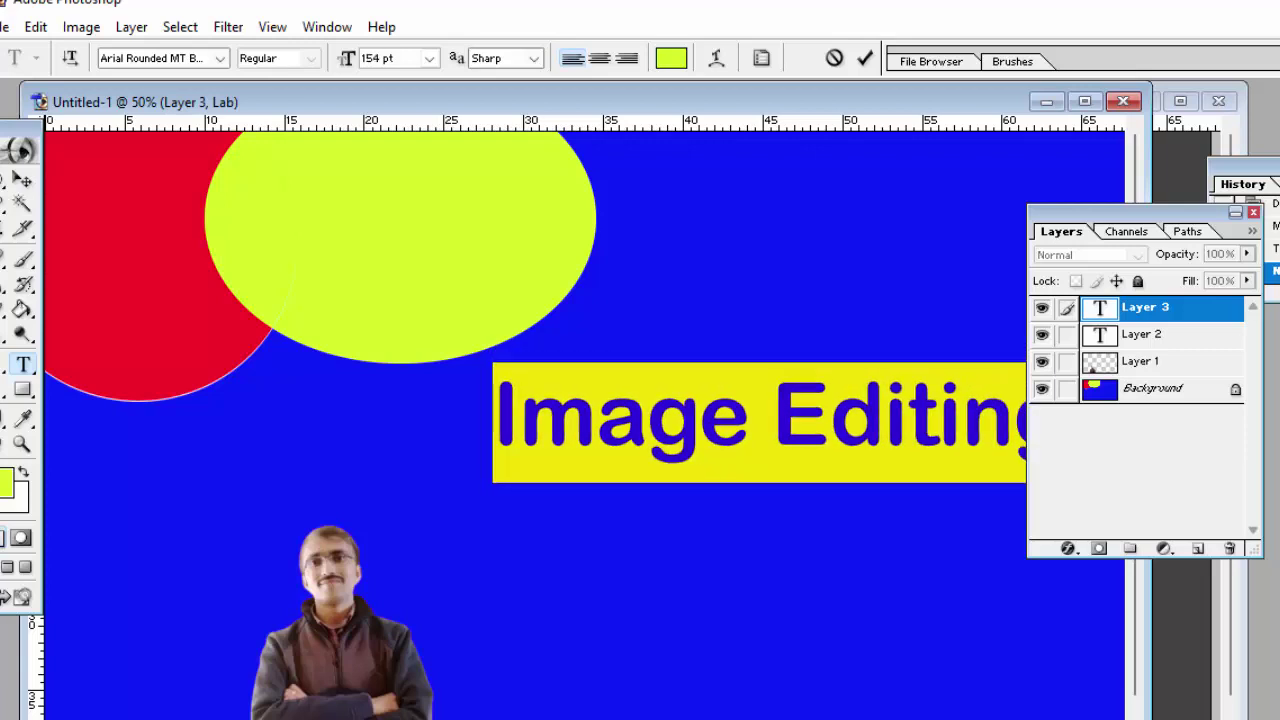
pyautogui.hotkey('ctrl', 'shift', ',')
pyautogui.hotkey('ctrl', 'shift', ',')
pyautogui.hotkey('ctrl', 'shift', ',')
pyautogui.hotkey('ctrl', 'shift', ',')
pyautogui.hotkey('ctrl', 'shift', ',')
pyautogui.hotkey('ctrl', 'shift', ',')
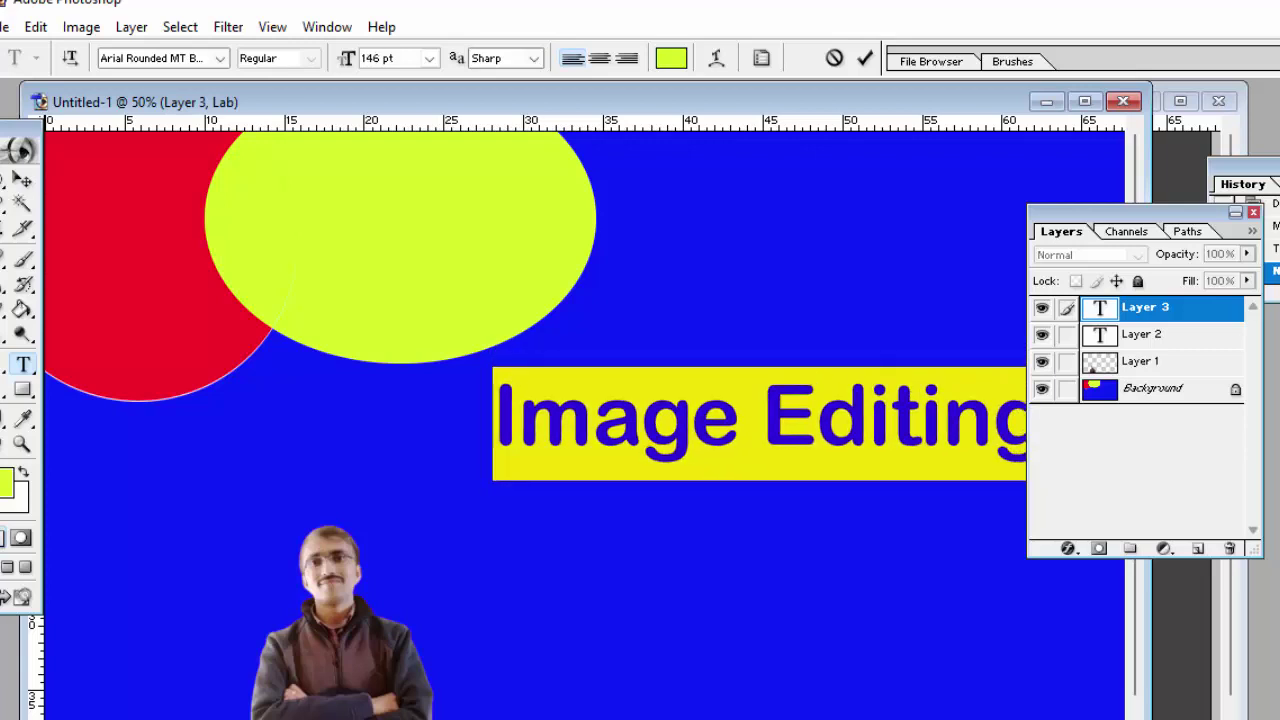
pyautogui.hotkey('ctrl', 'shift', ',')
pyautogui.hotkey('ctrl', 'shift', ',')
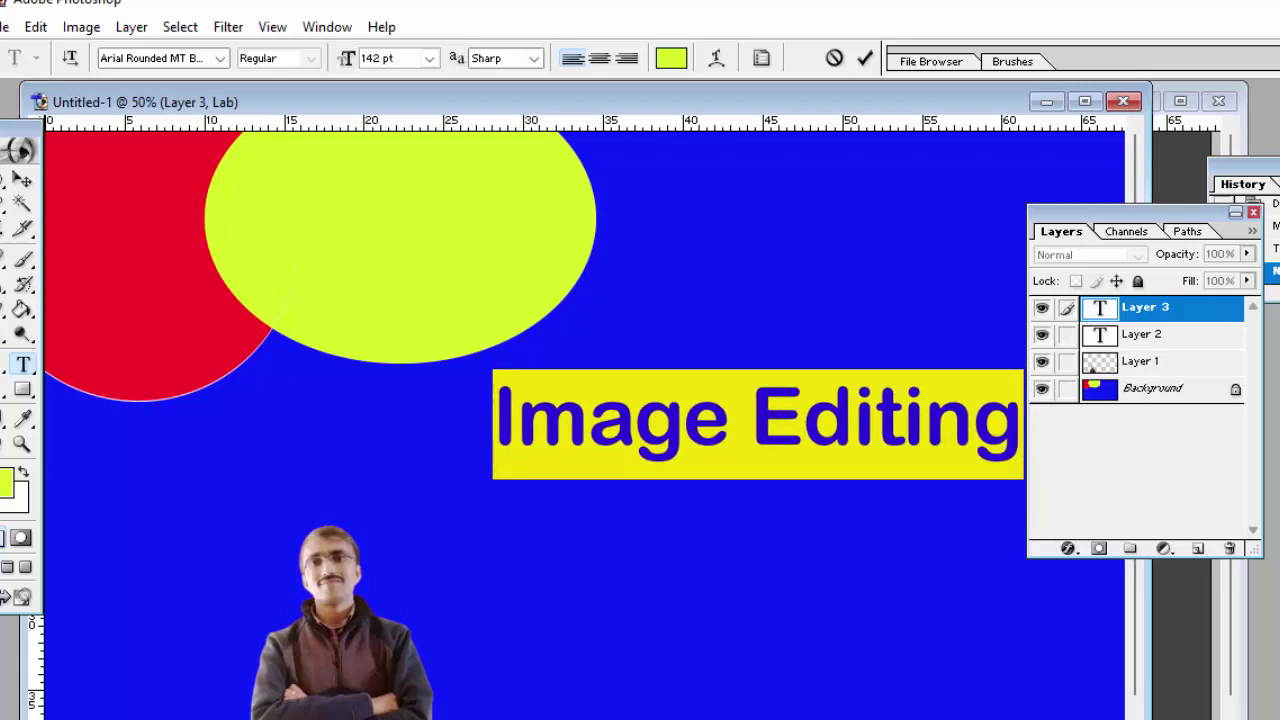
# Select the whole 'Image Editing' text and cut it to the clipboard
pyautogui.click(733, 408)
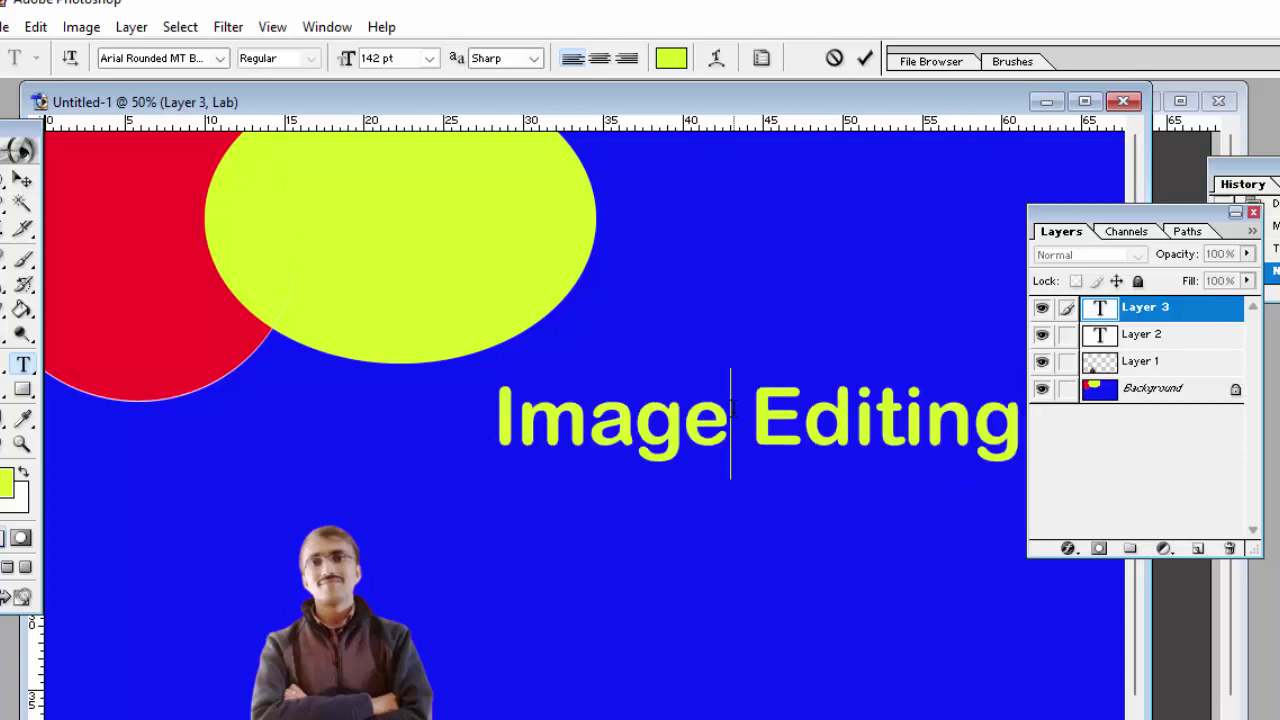
pyautogui.moveTo(496, 415); pyautogui.dragTo(1096, 447)
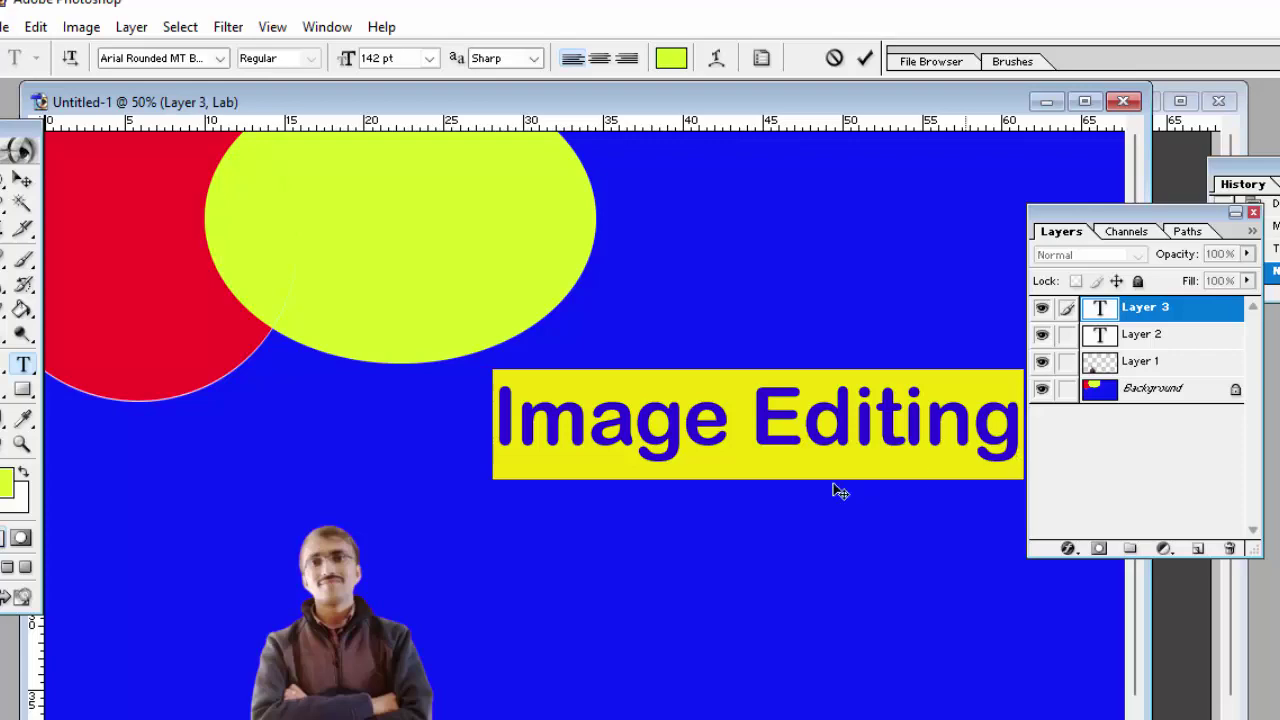
pyautogui.rightClick(826, 428)
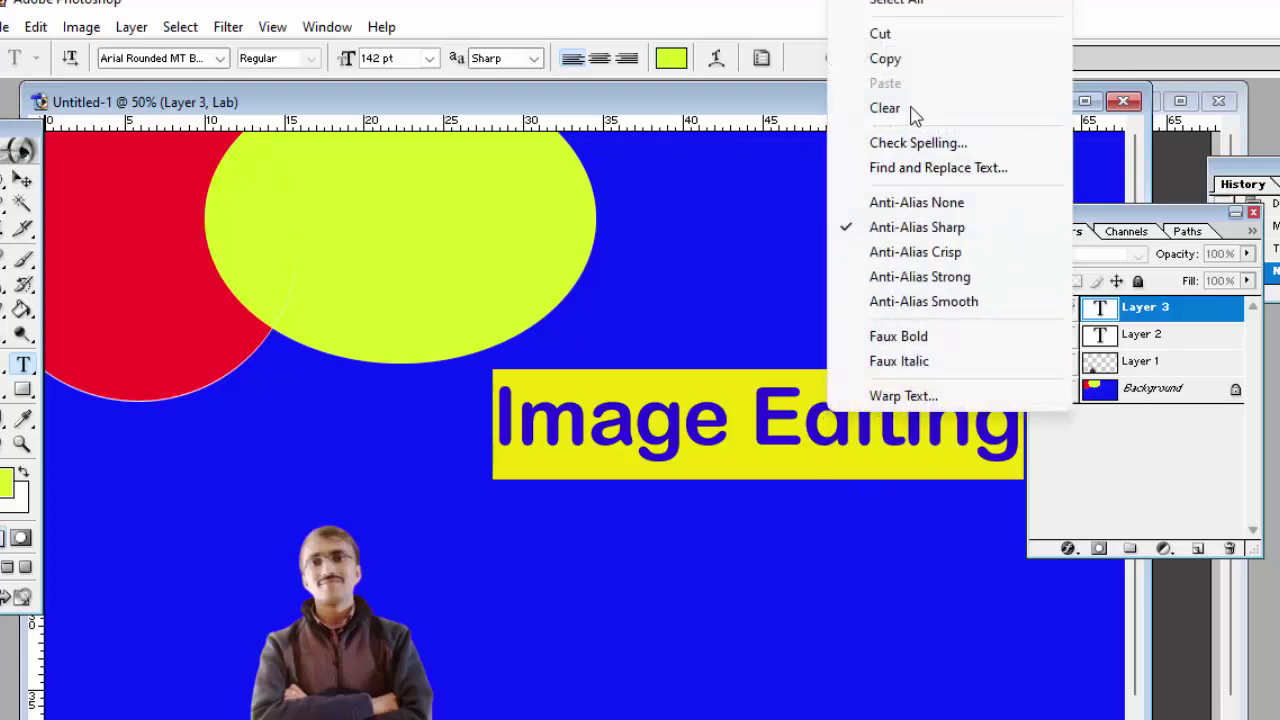
pyautogui.click(882, 33)
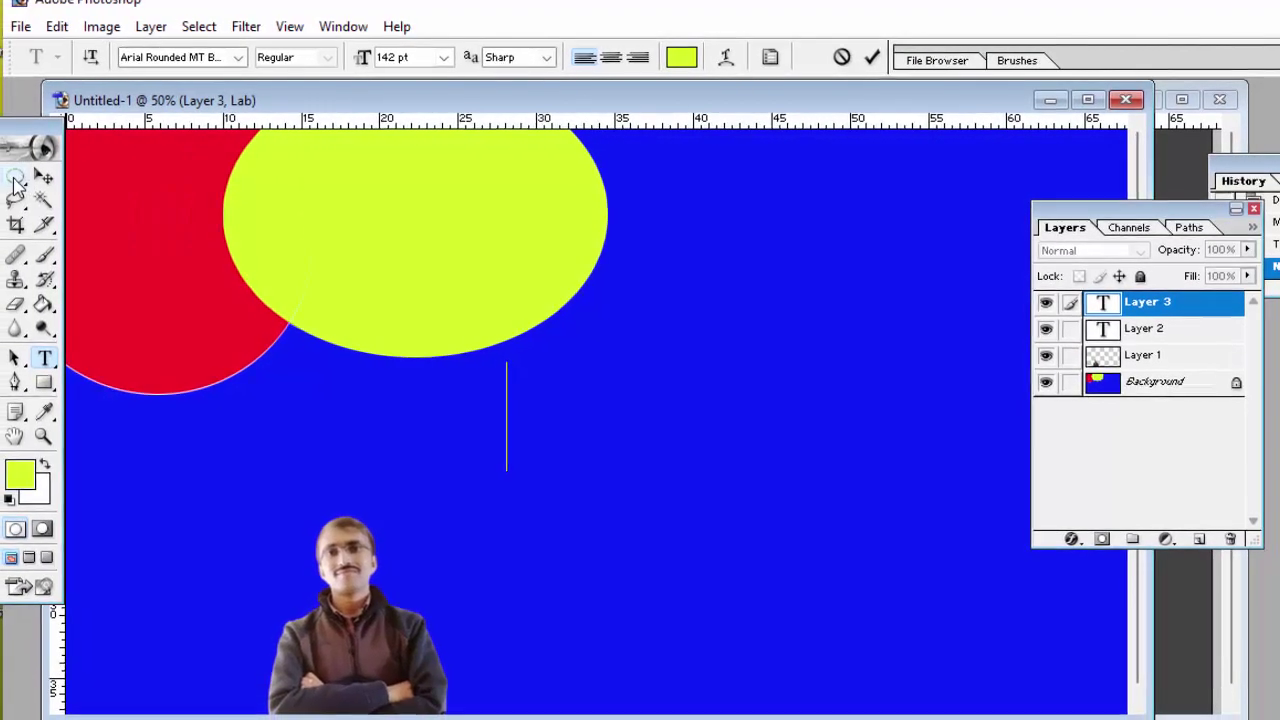
# Rasterize Layer 3 and fill a wide rectangle right of the photo with yellow-green
pyautogui.moveTo(23, 177); pyautogui.dragTo(86, 174)
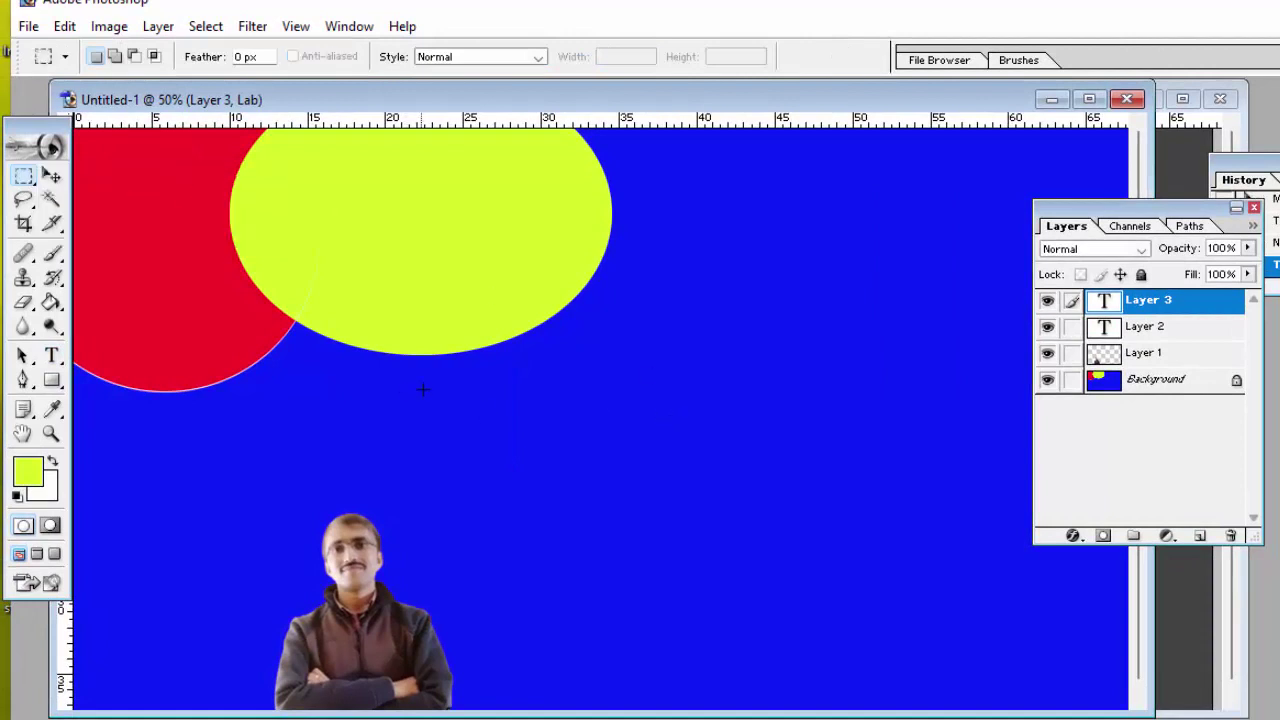
pyautogui.moveTo(781, 494); pyautogui.dragTo(1027, 548)
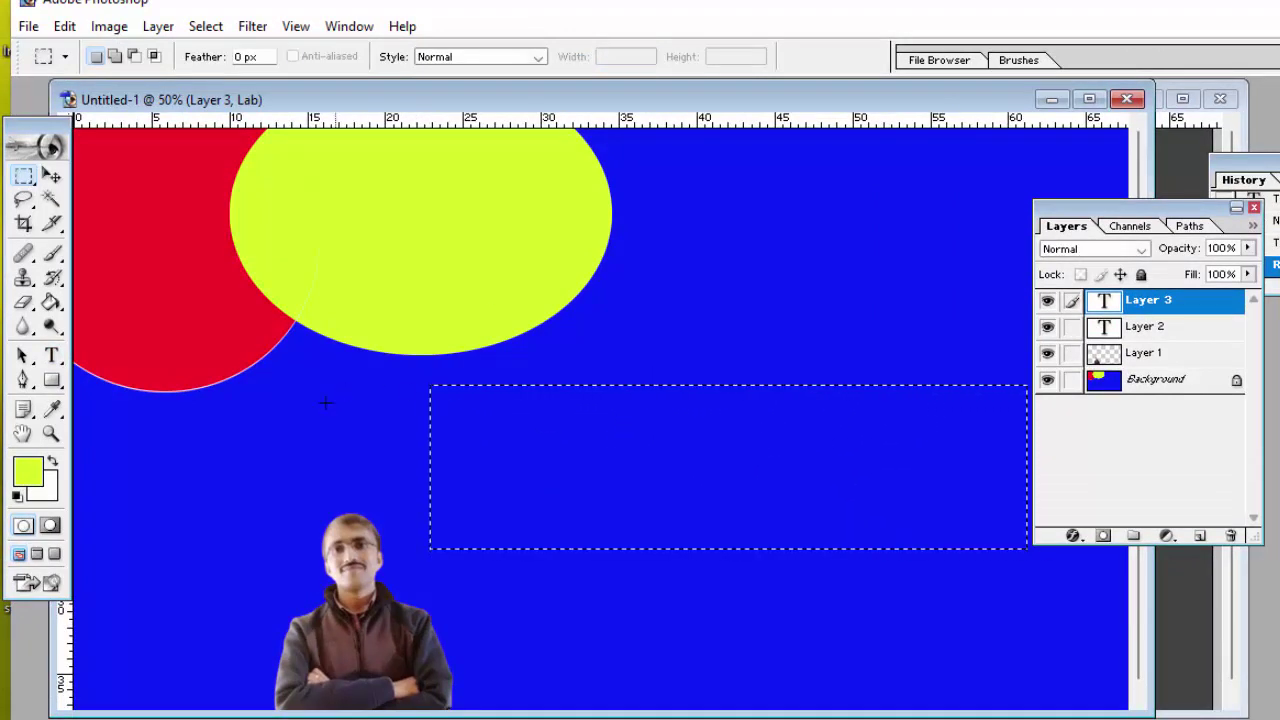
pyautogui.click(51, 302)
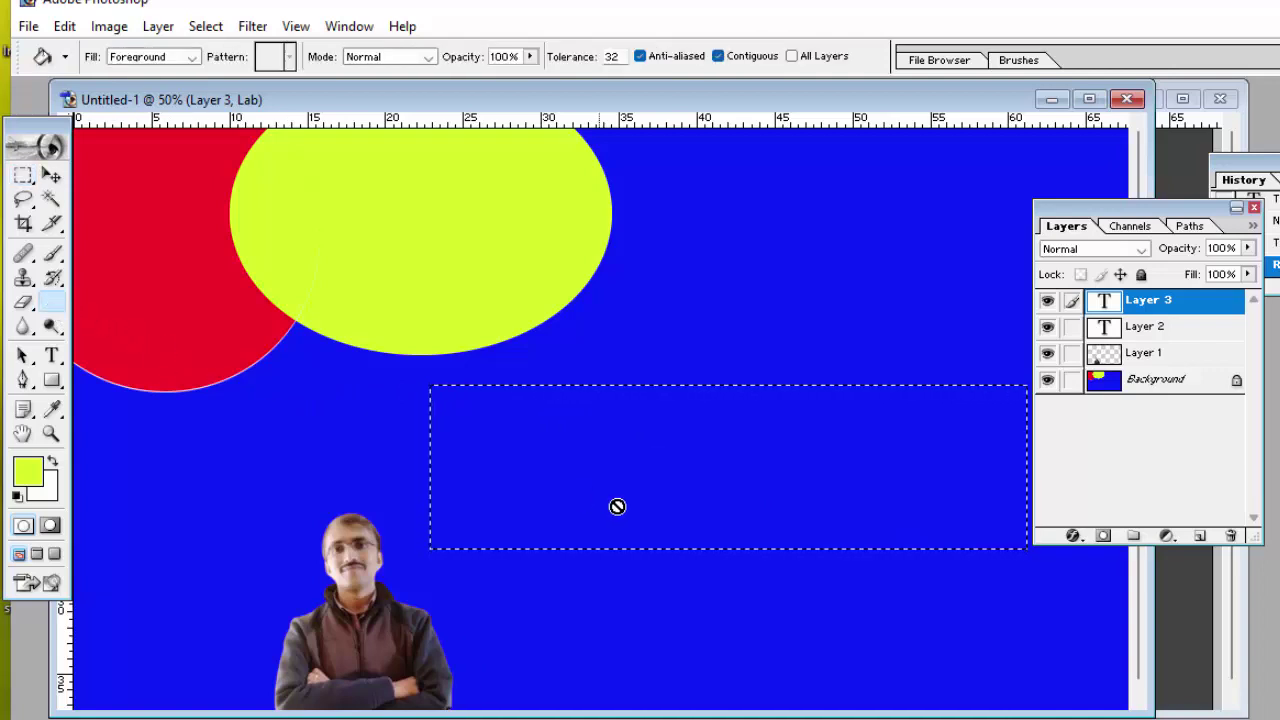
pyautogui.click(670, 504)
pyautogui.click(692, 310)
pyautogui.click(679, 466)
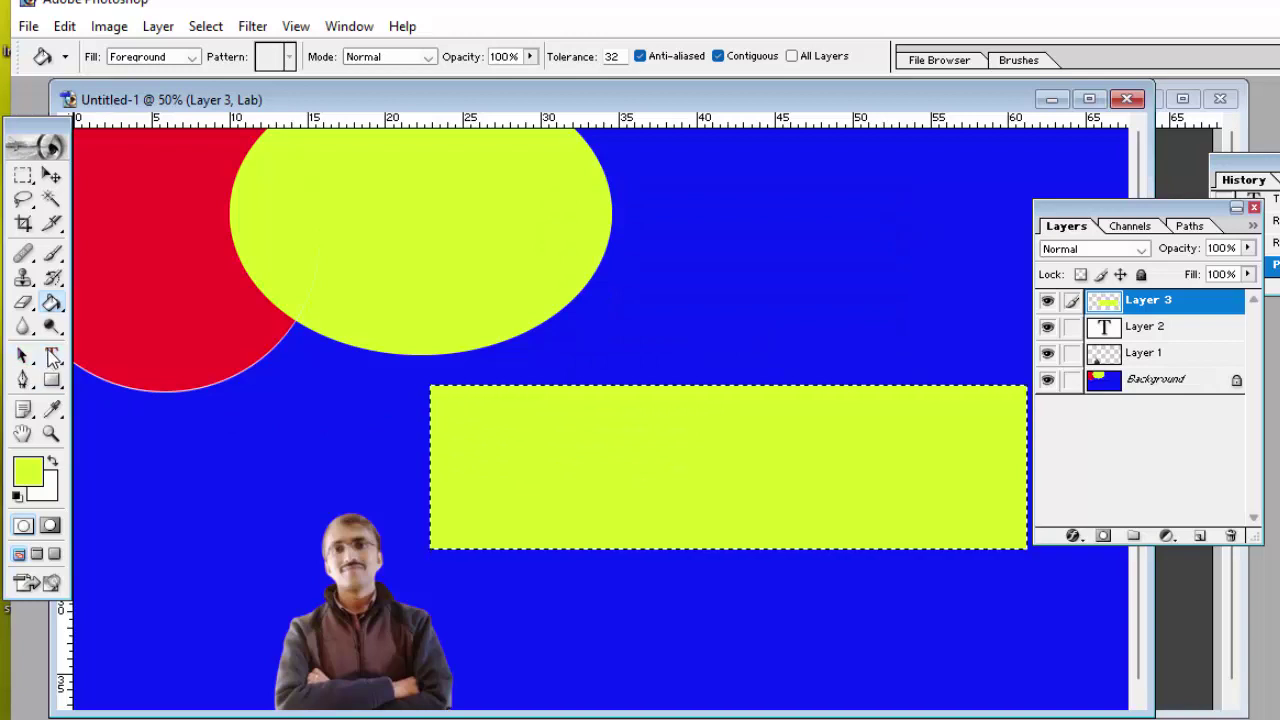
pyautogui.press('t')
pyautogui.click(469, 491)
# Set a text insertion point at the rectangle's left and choose blue as the type colour
pyautogui.moveTo(531, 483); pyautogui.dragTo(505, 470)
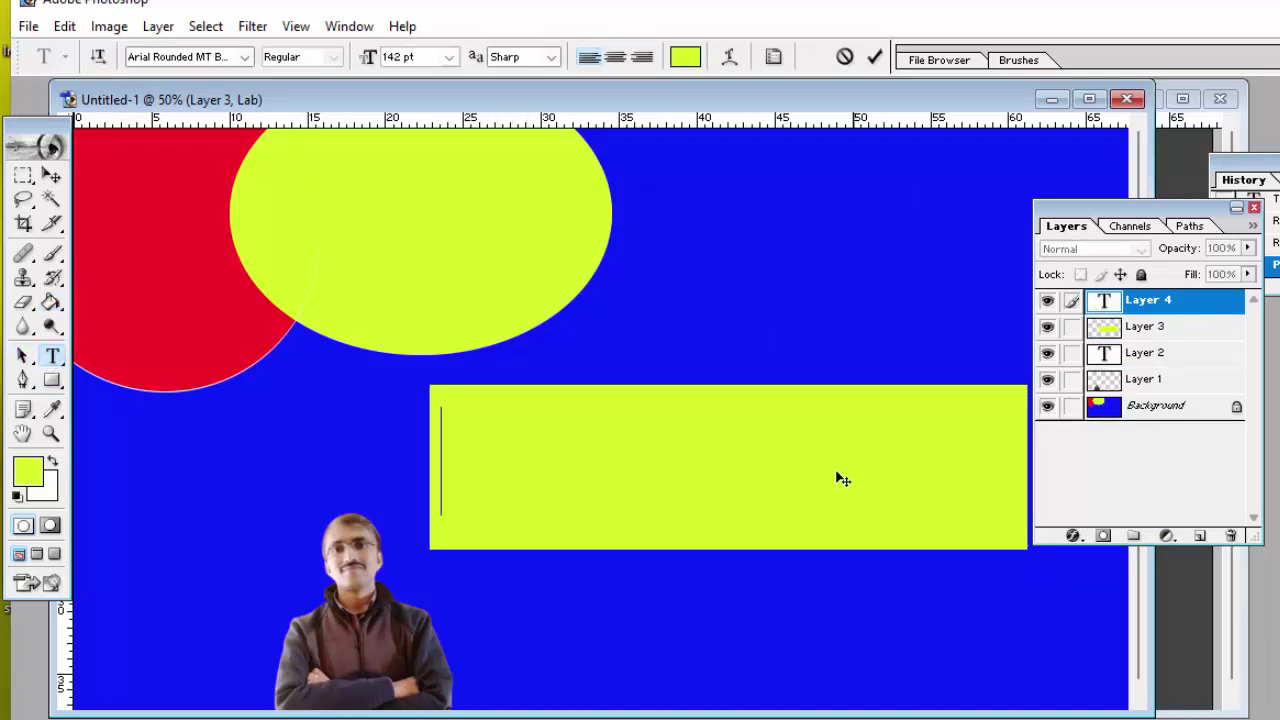
pyautogui.click(684, 58)
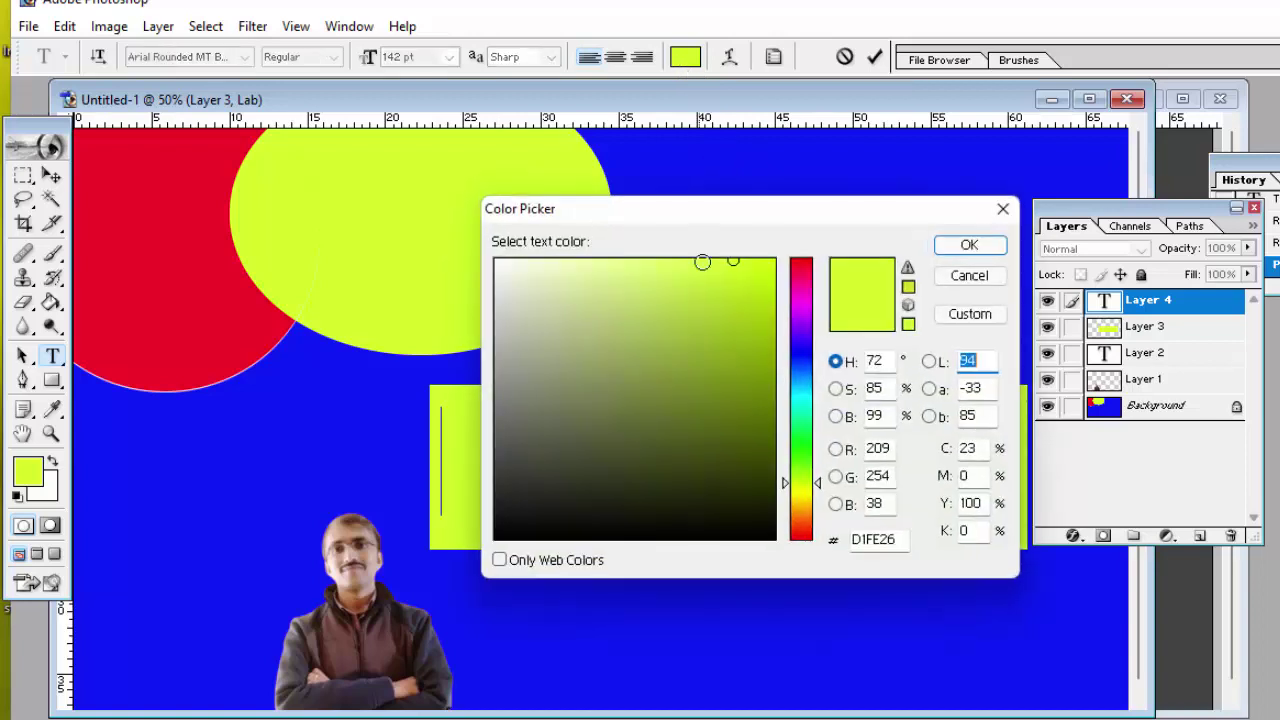
pyautogui.click(801, 354)
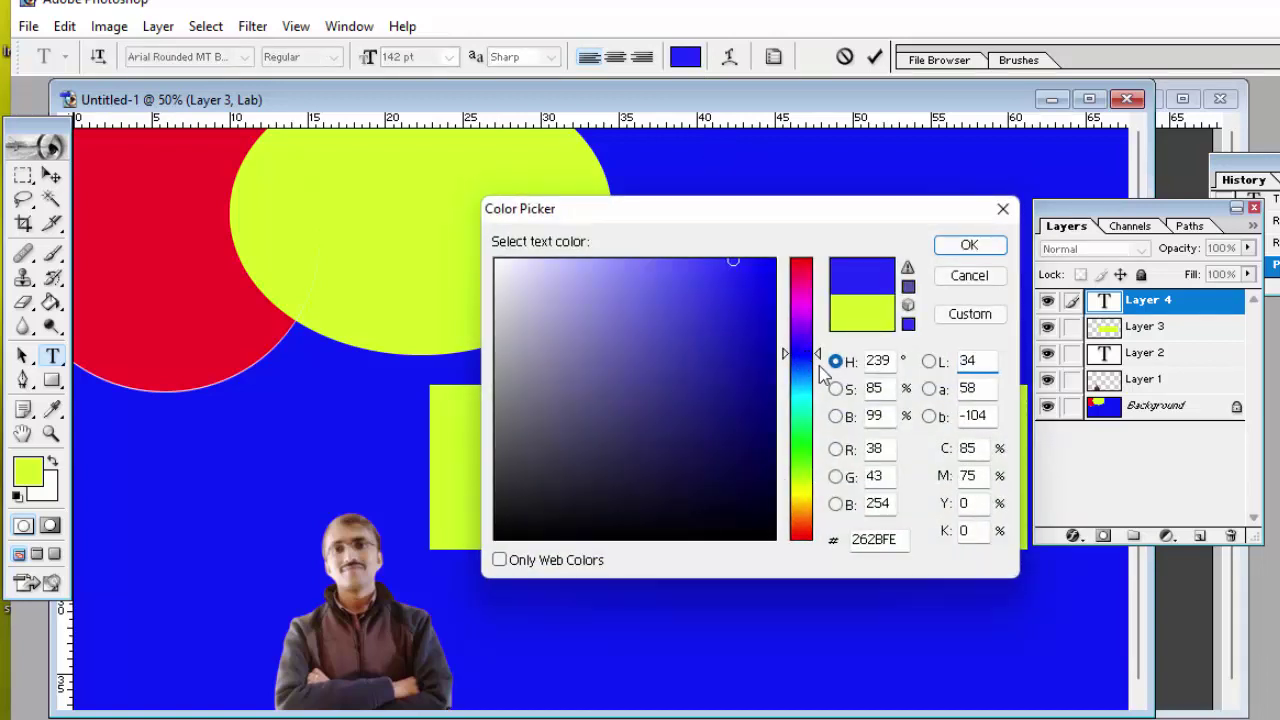
pyautogui.click(807, 360)
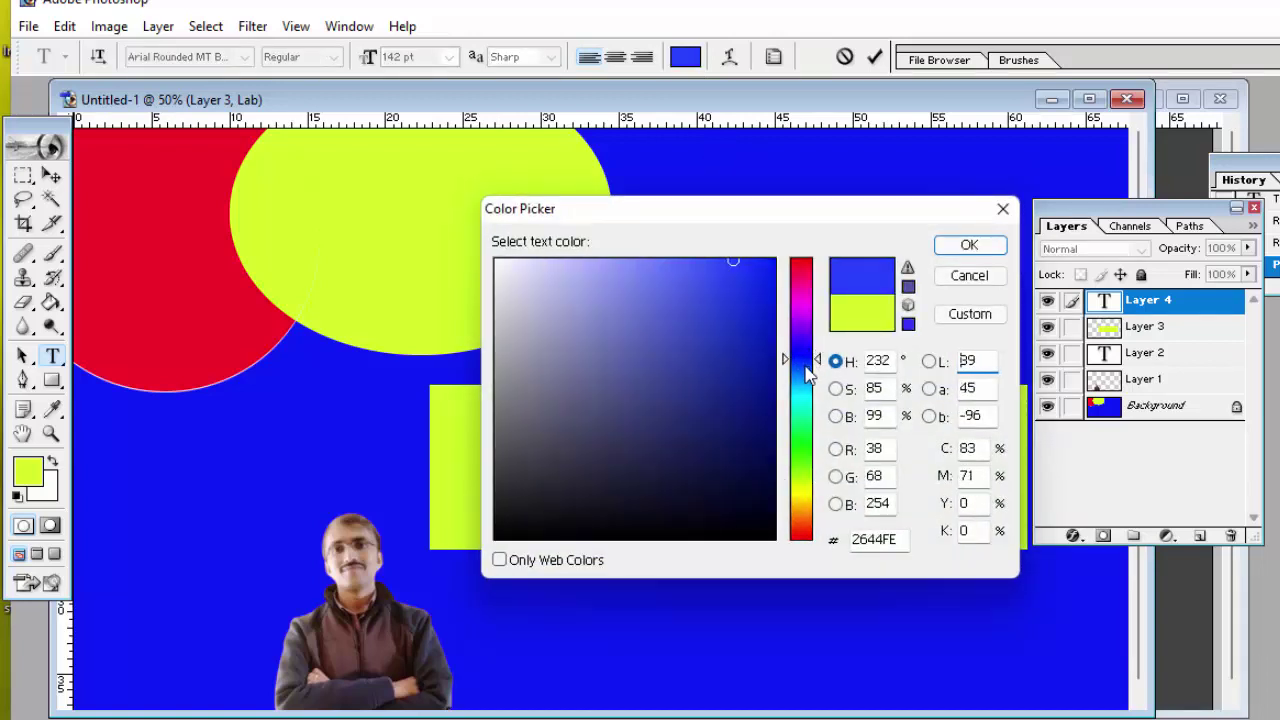
pyautogui.click(780, 290)
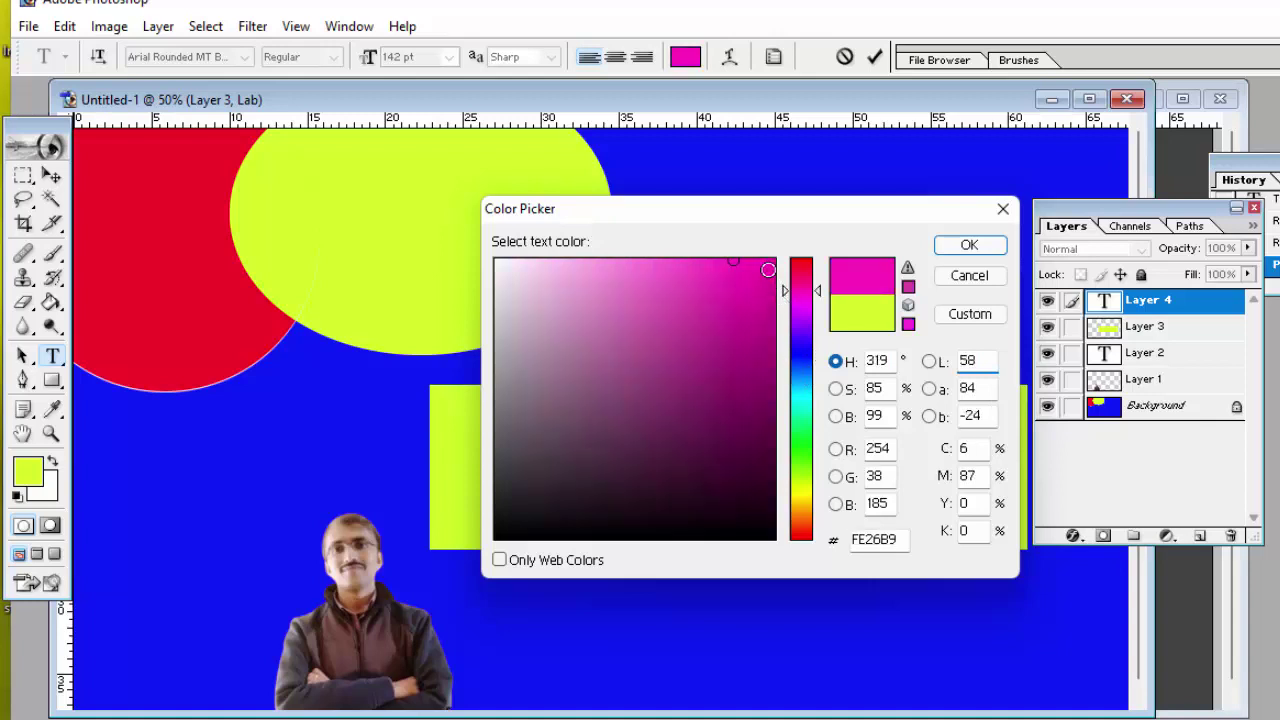
pyautogui.click(770, 263)
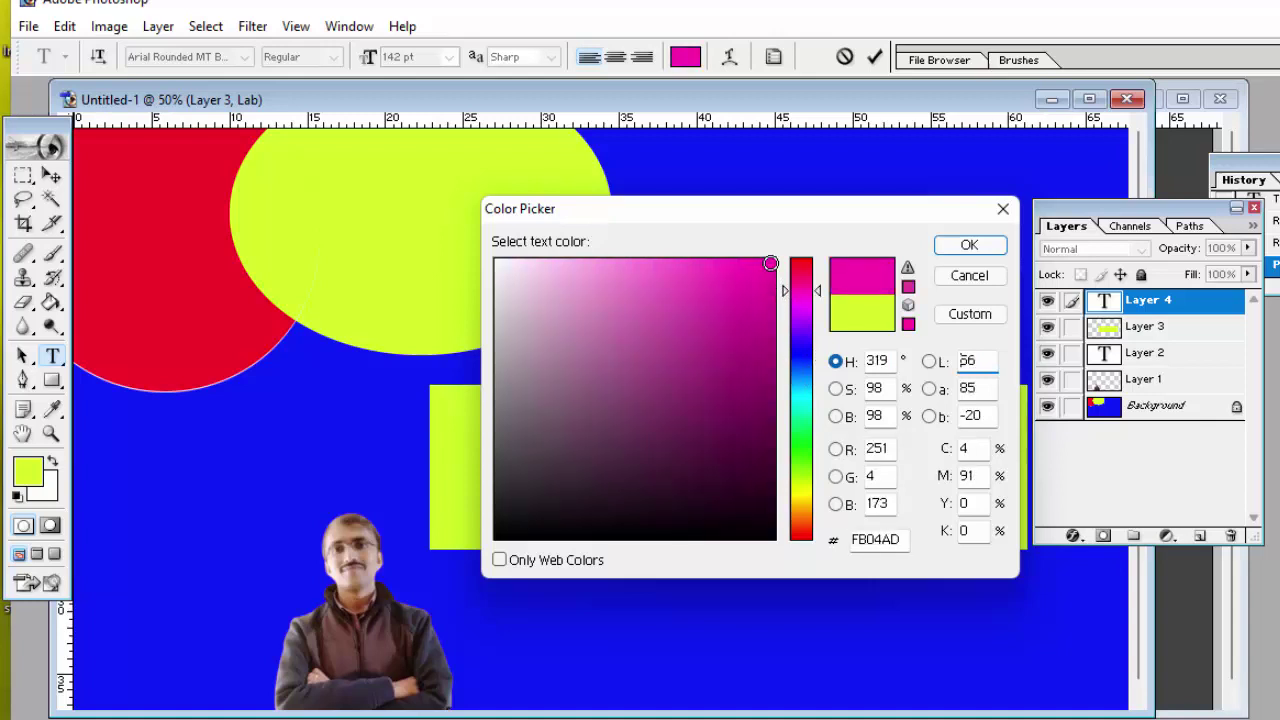
pyautogui.click(802, 352)
pyautogui.click(969, 246)
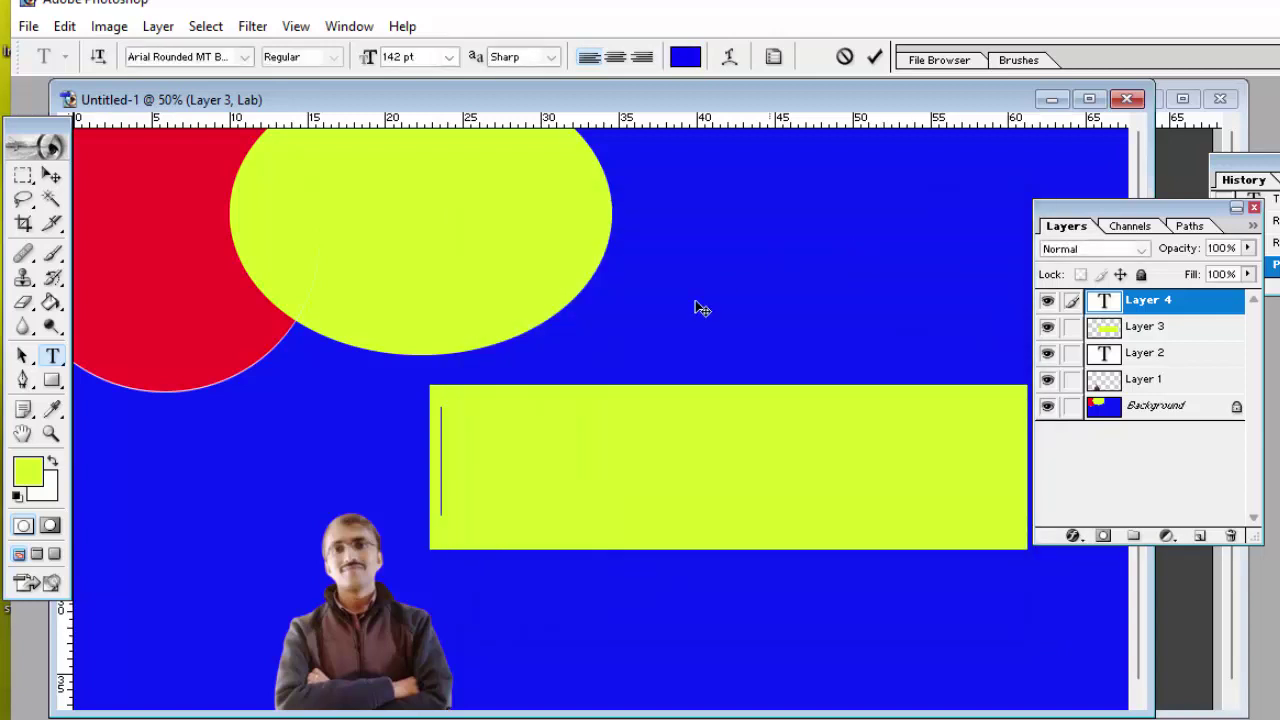
# Recolour the pasted 'Image Editing' text blue and commit it
pyautogui.press('Escape')
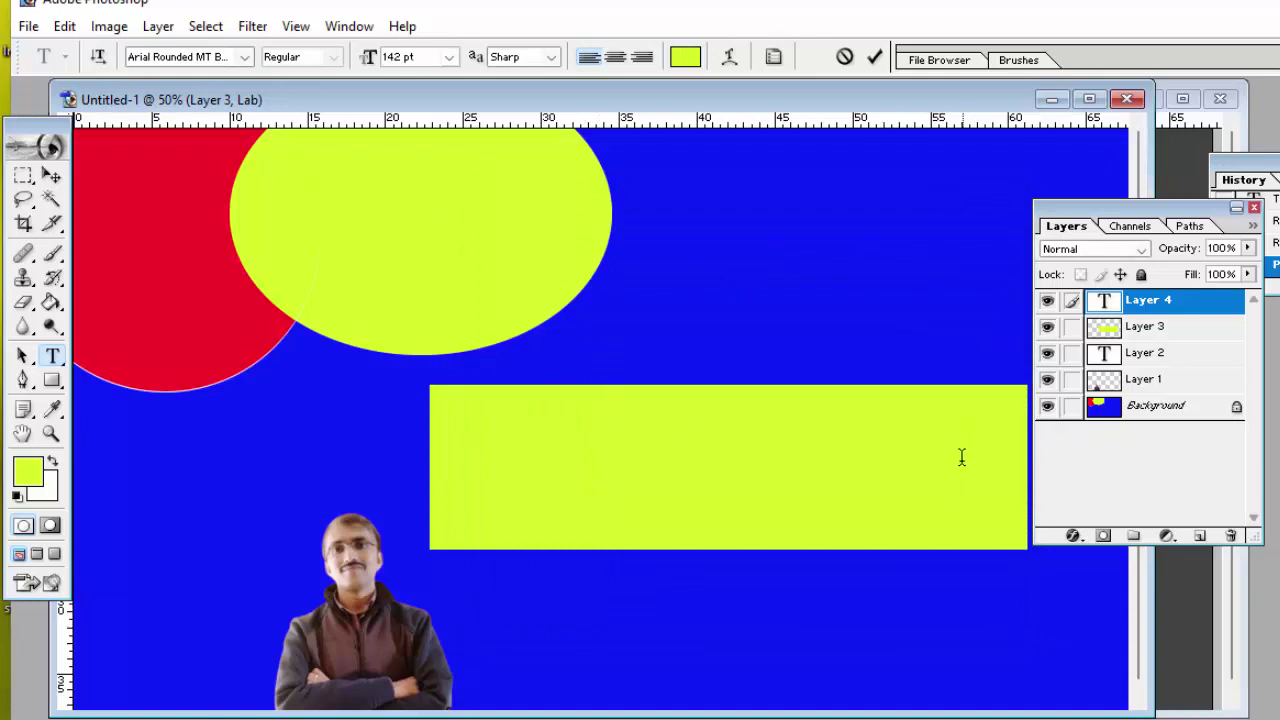
pyautogui.moveTo(960, 455); pyautogui.dragTo(212, 350)
pyautogui.click(686, 57)
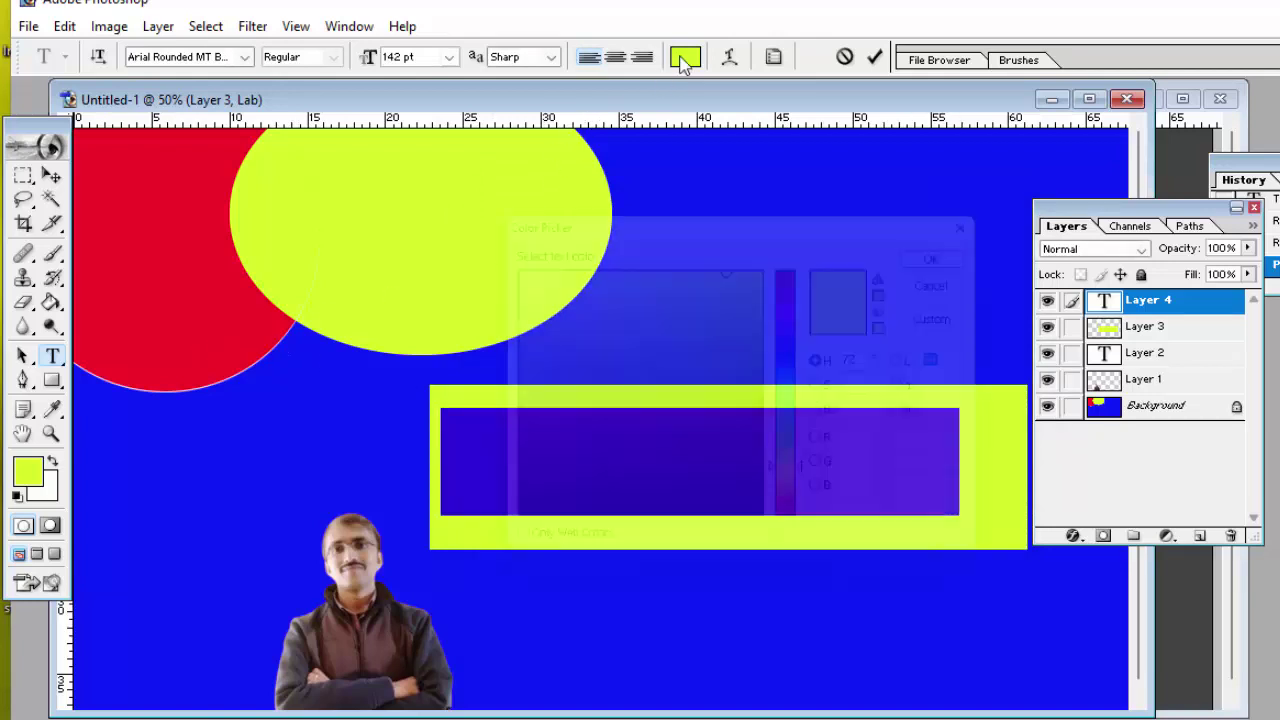
pyautogui.click(812, 348)
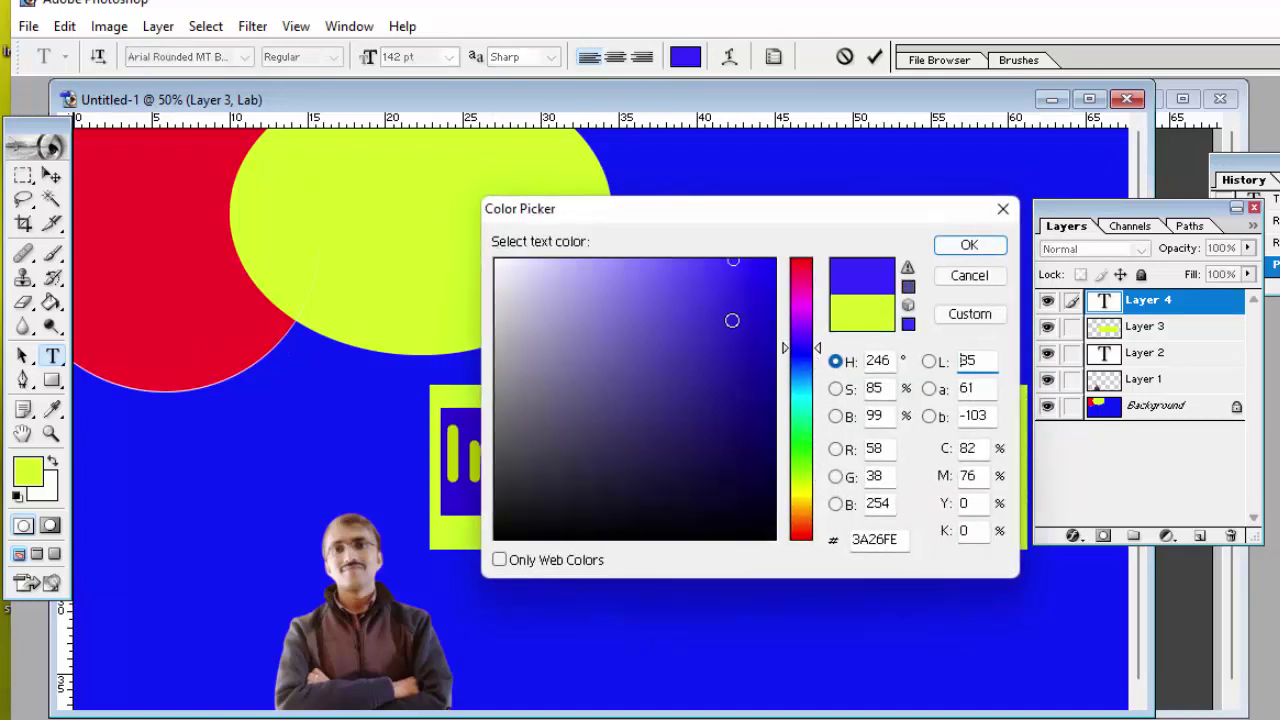
pyautogui.moveTo(736, 265); pyautogui.dragTo(752, 262)
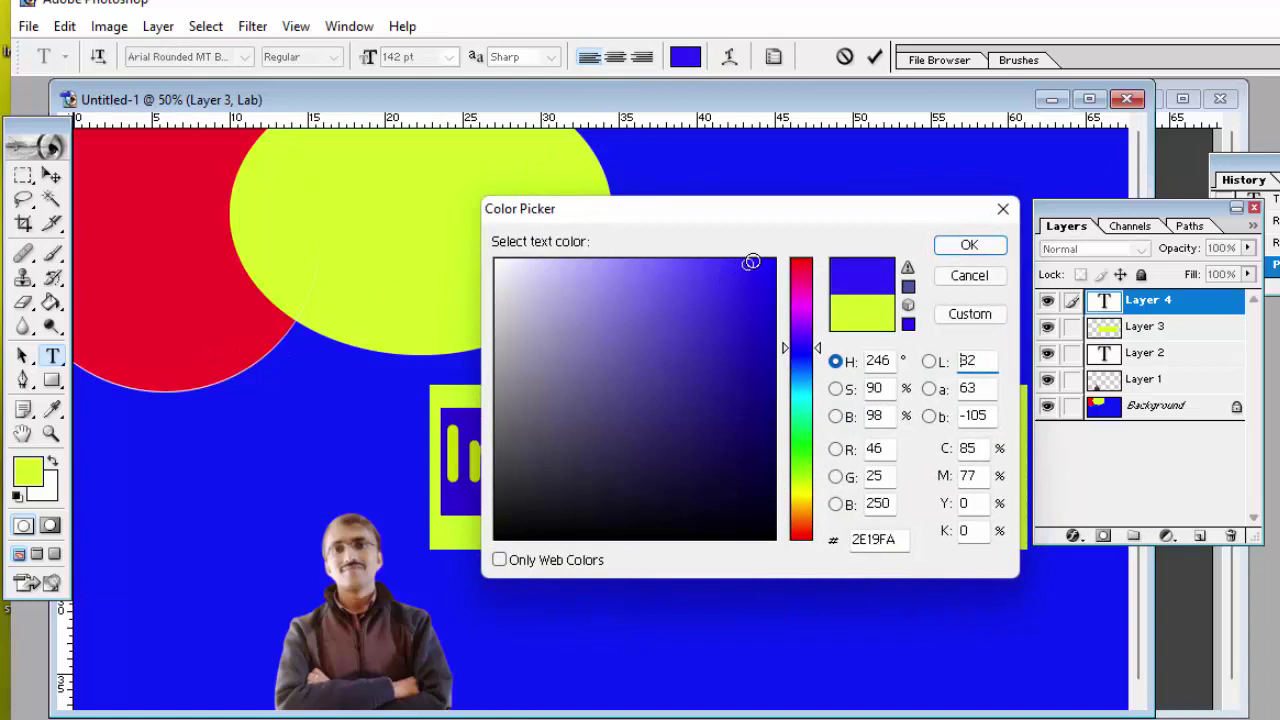
pyautogui.click(955, 246)
pyautogui.click(958, 450)
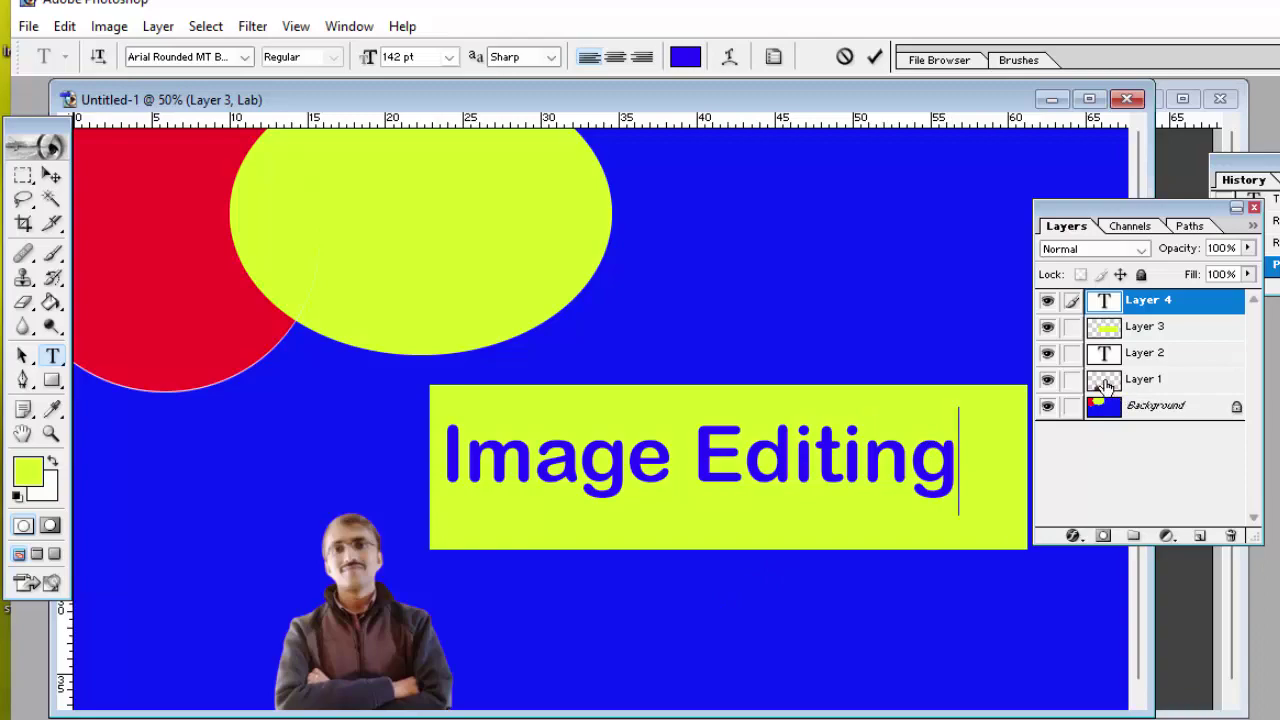
pyautogui.click(1105, 385)
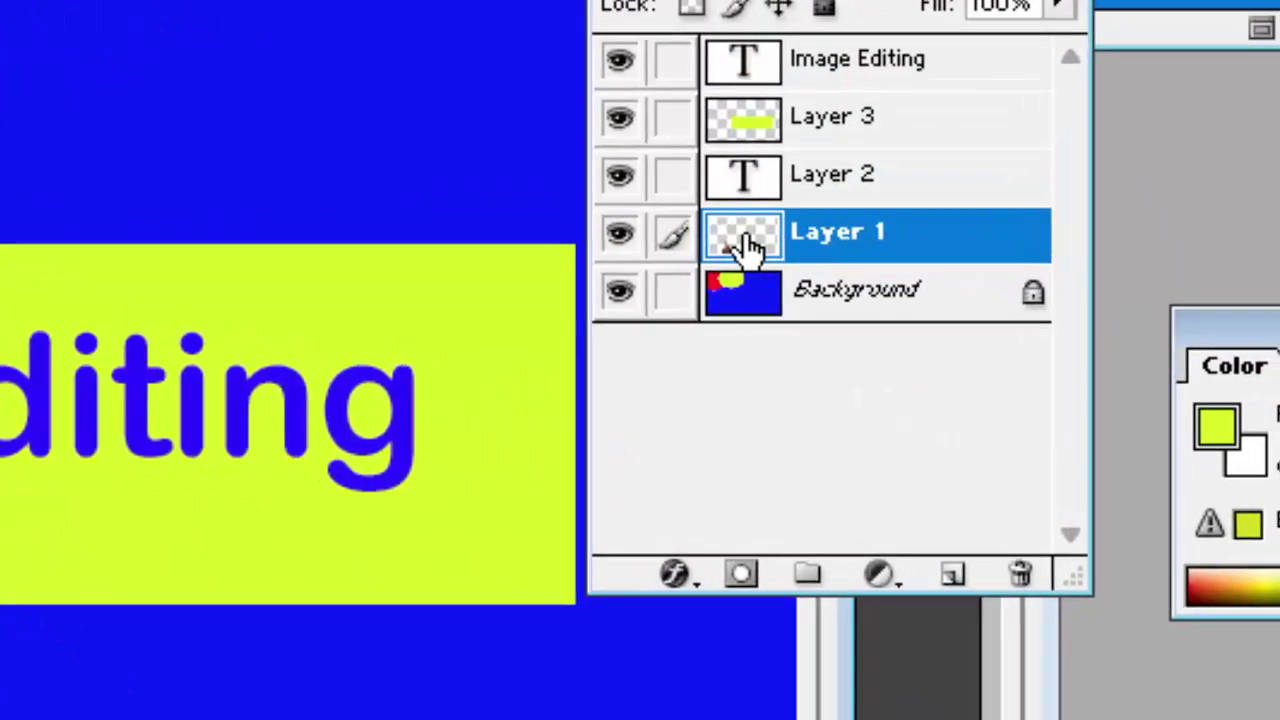
# Free Transform the man's photo on Layer 1 to about 153% by 141% and apply it
pyautogui.doubleClick(1105, 385)
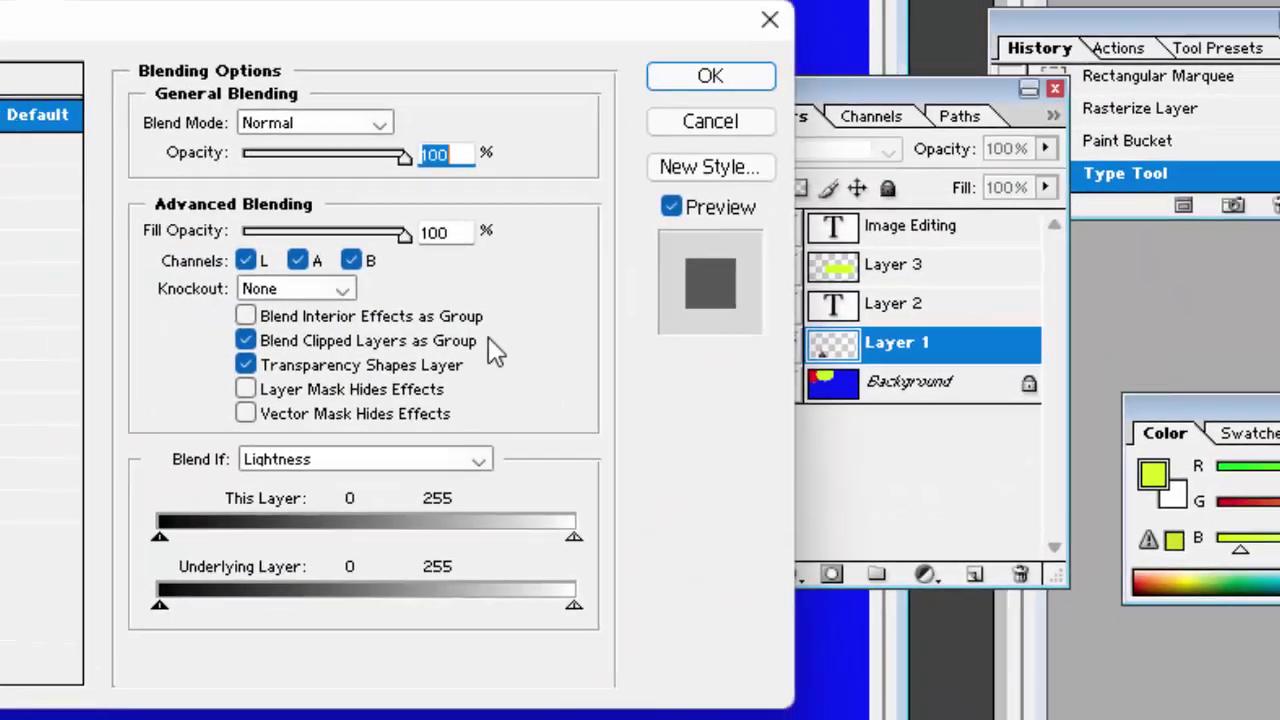
pyautogui.click(710, 76)
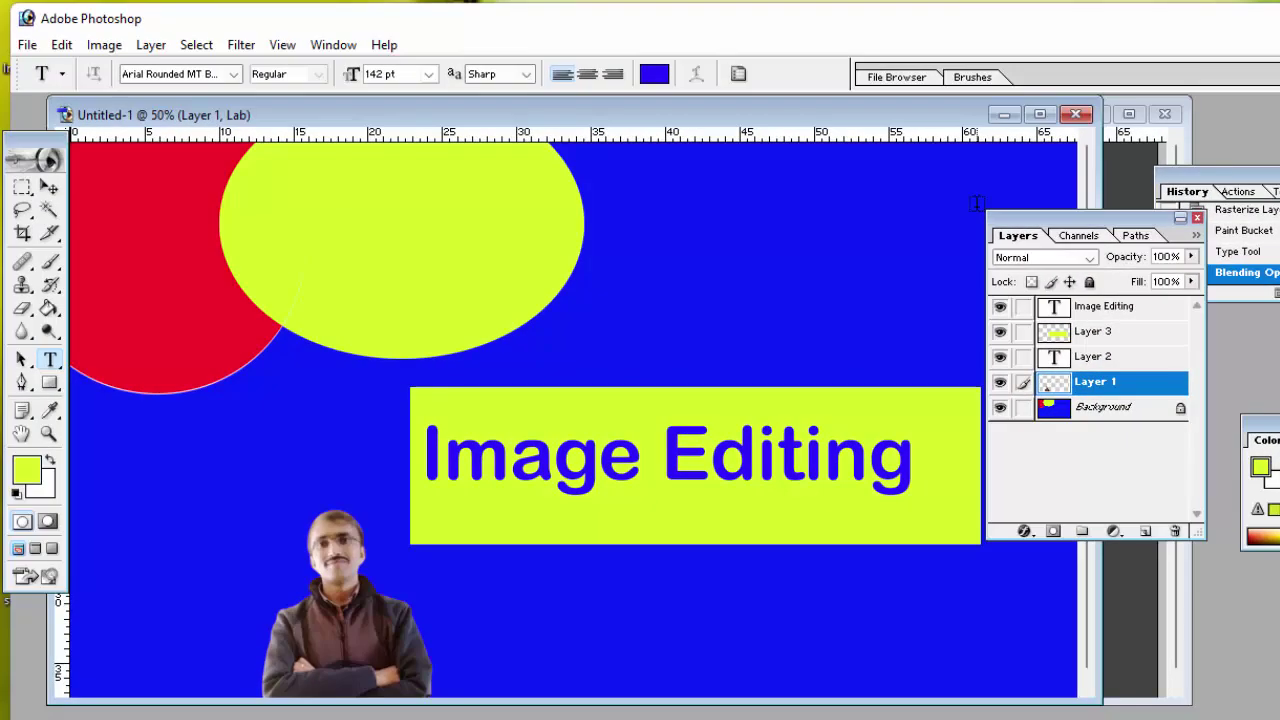
pyautogui.hotkey('ctrl', 't')
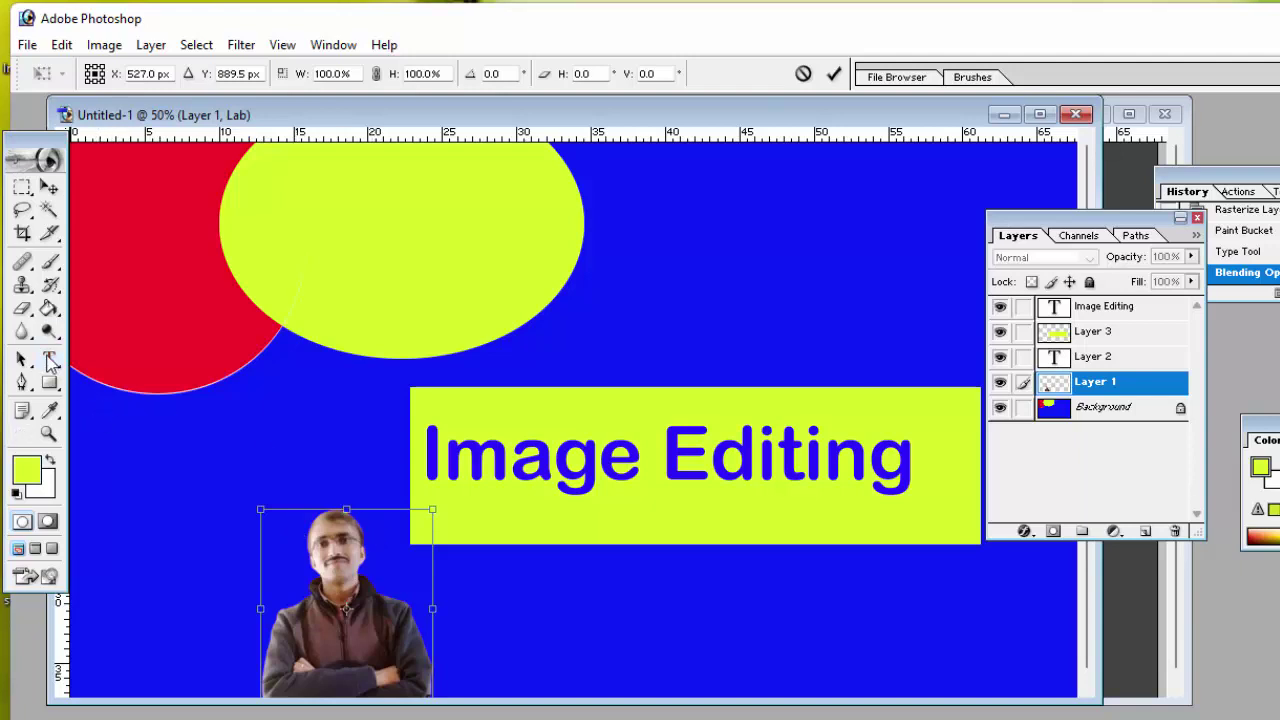
pyautogui.click(49, 359)
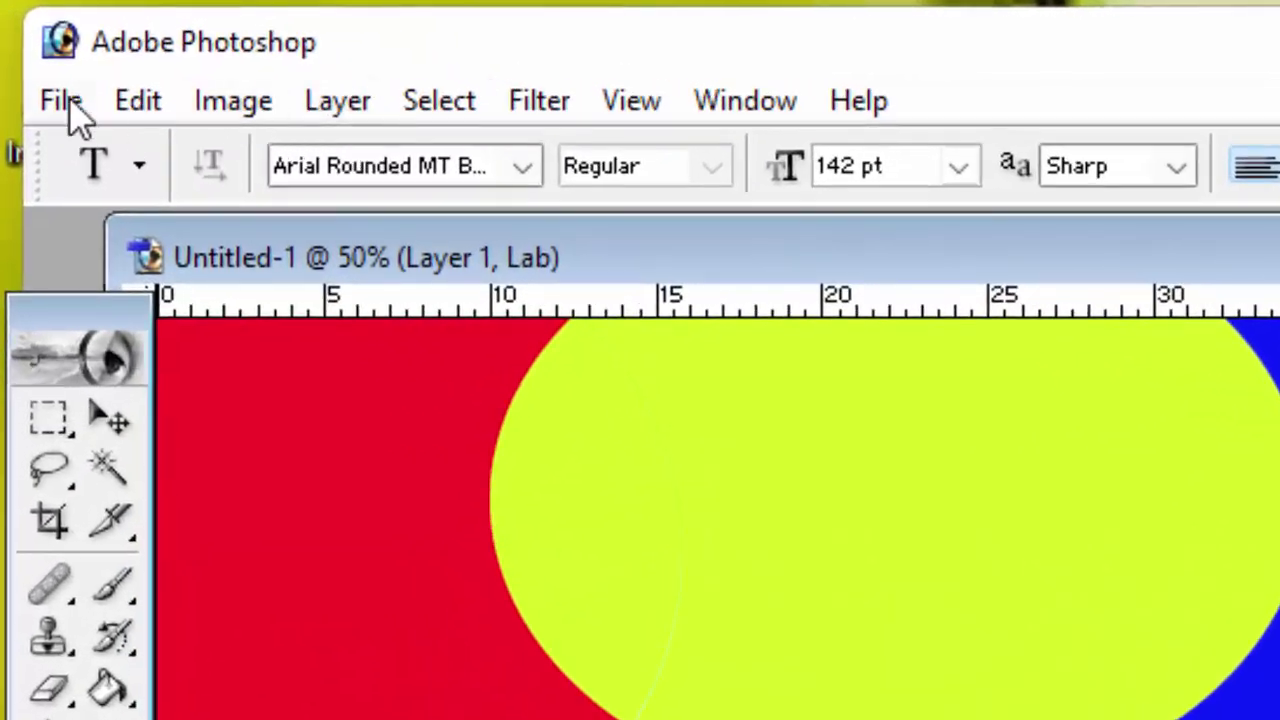
pyautogui.click(136, 104)
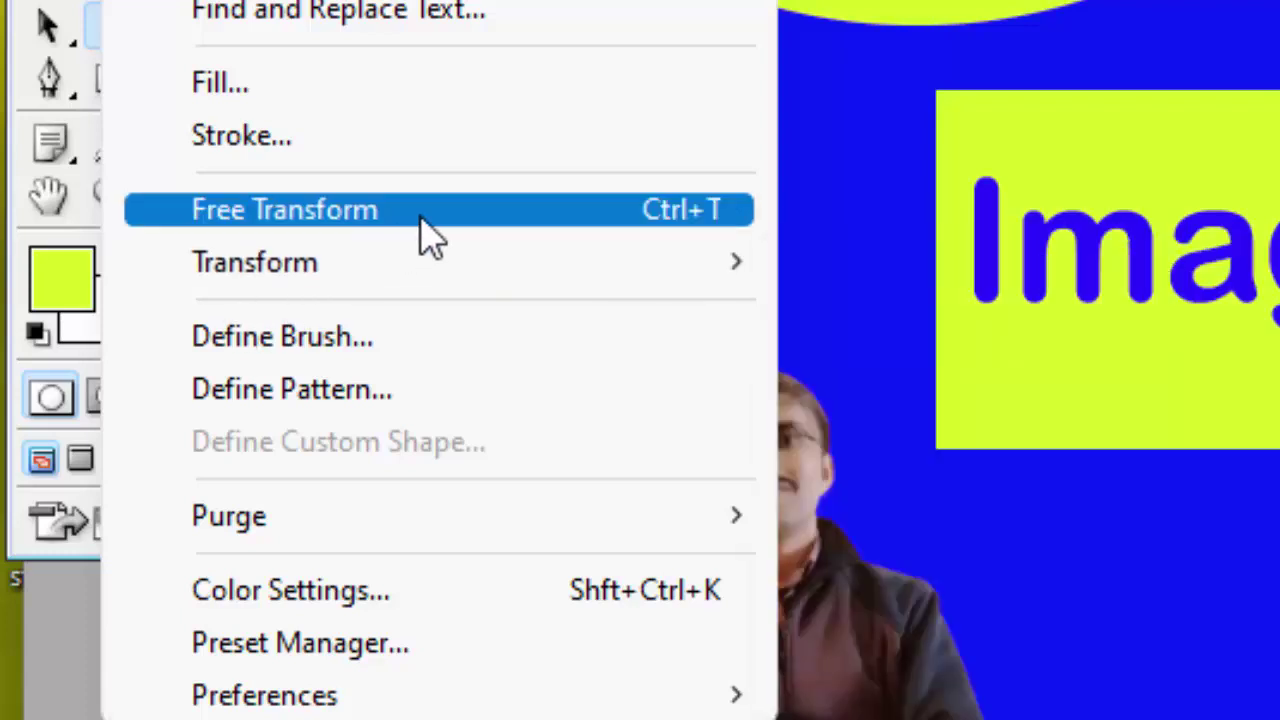
pyautogui.click(430, 232)
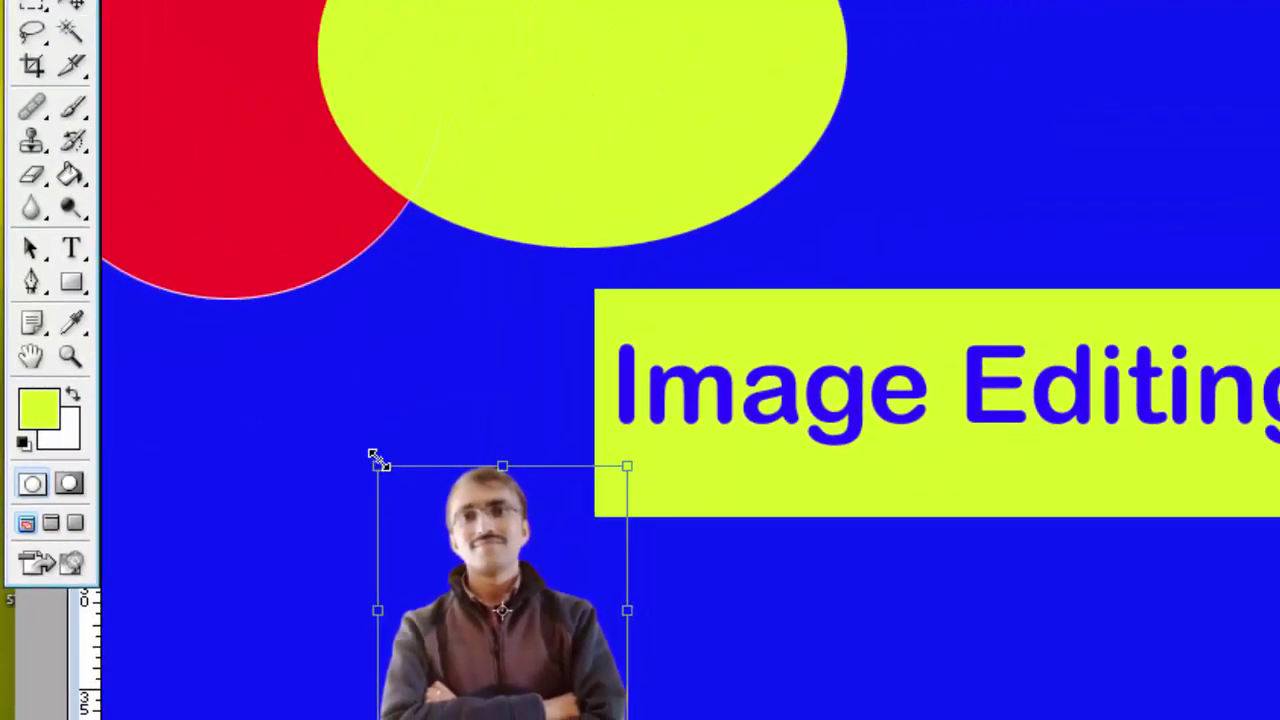
pyautogui.moveTo(375, 458)
pyautogui.mouseDown()
pyautogui.moveTo(285, 337)
pyautogui.moveTo(100, 22)
pyautogui.mouseUp()
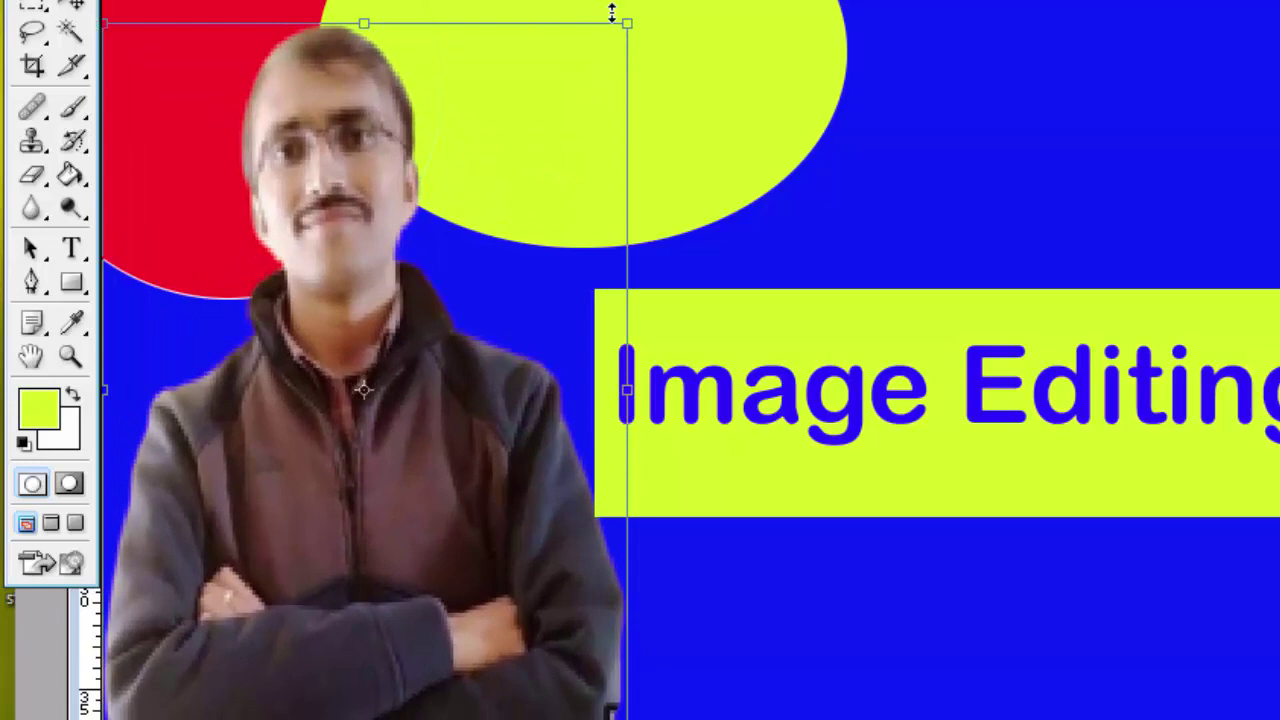
pyautogui.moveTo(612, 12); pyautogui.dragTo(875, 0)
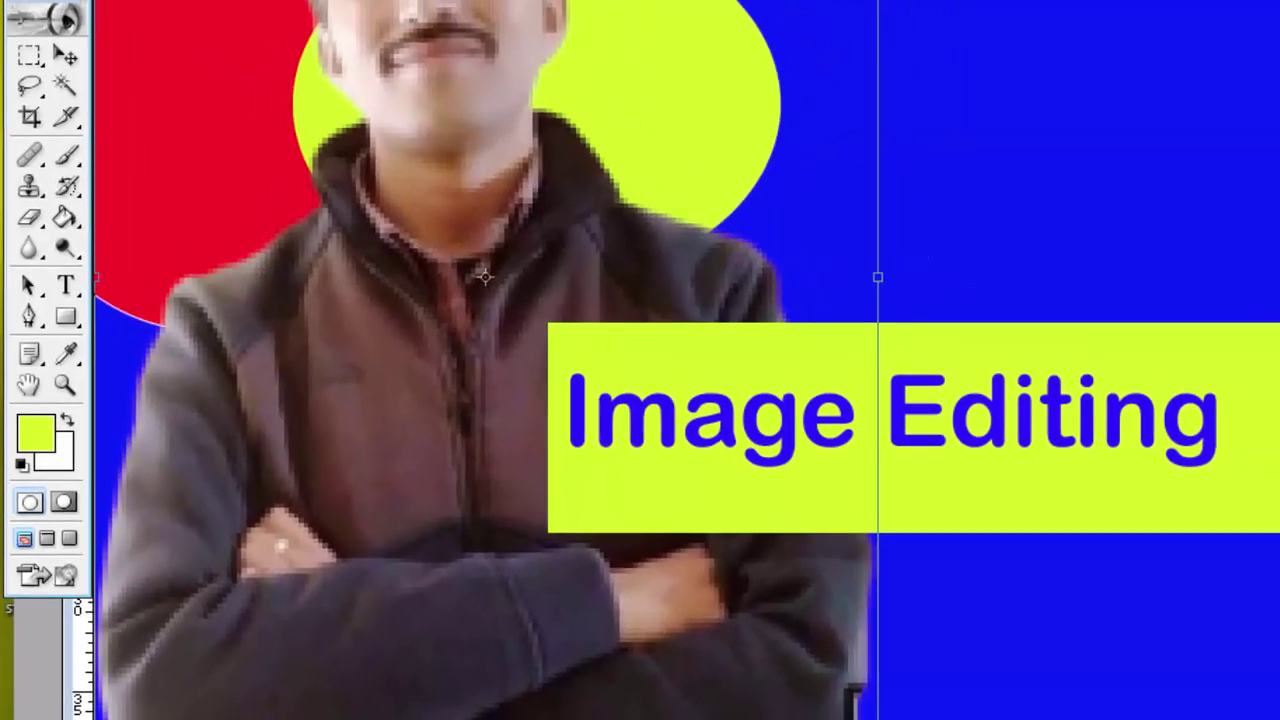
pyautogui.moveTo(677, 286); pyautogui.dragTo(378, 437)
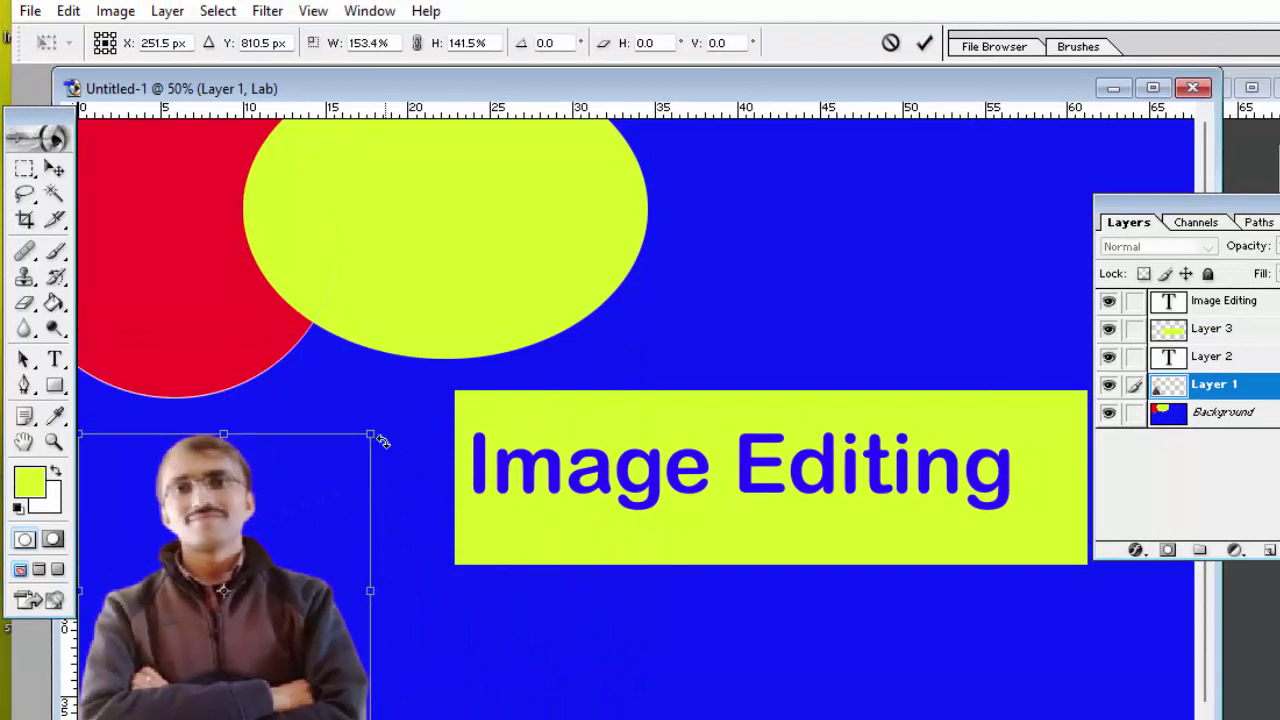
pyautogui.click(55, 358)
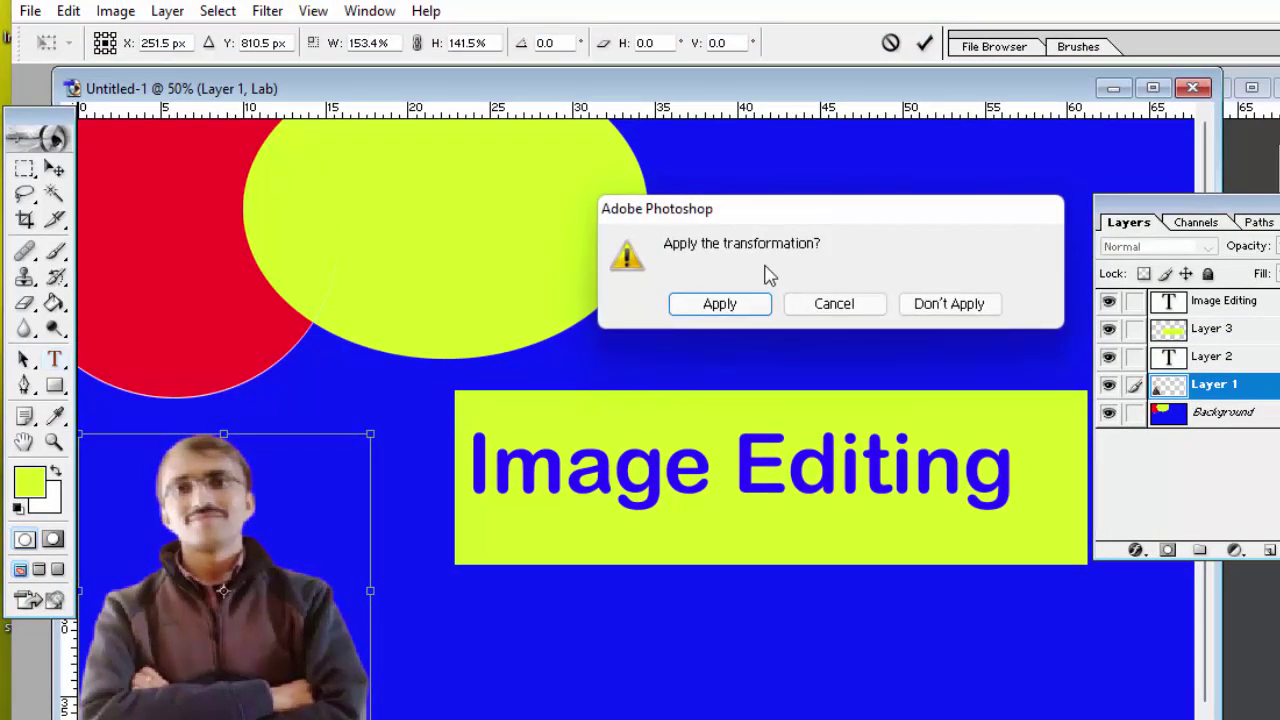
pyautogui.click(722, 305)
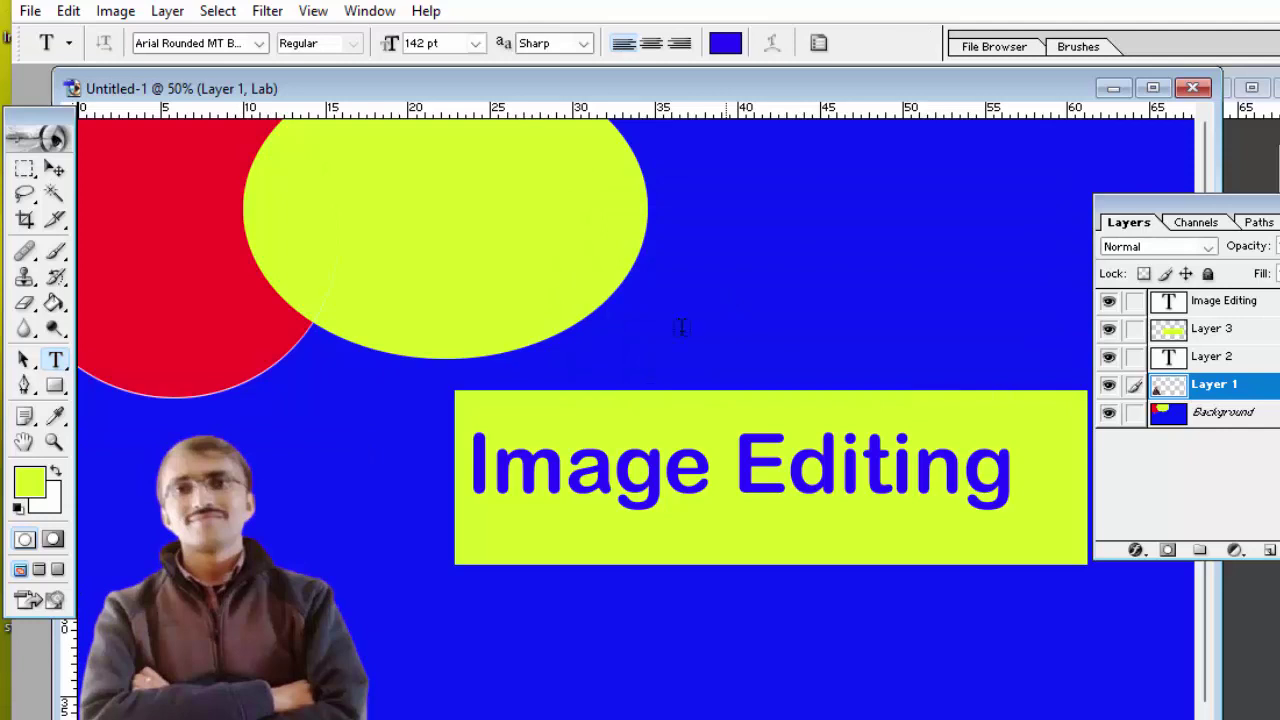
# Nudge the man's photo slightly lower and Magic Wand an area of the canvas
pyautogui.click(50, 172)
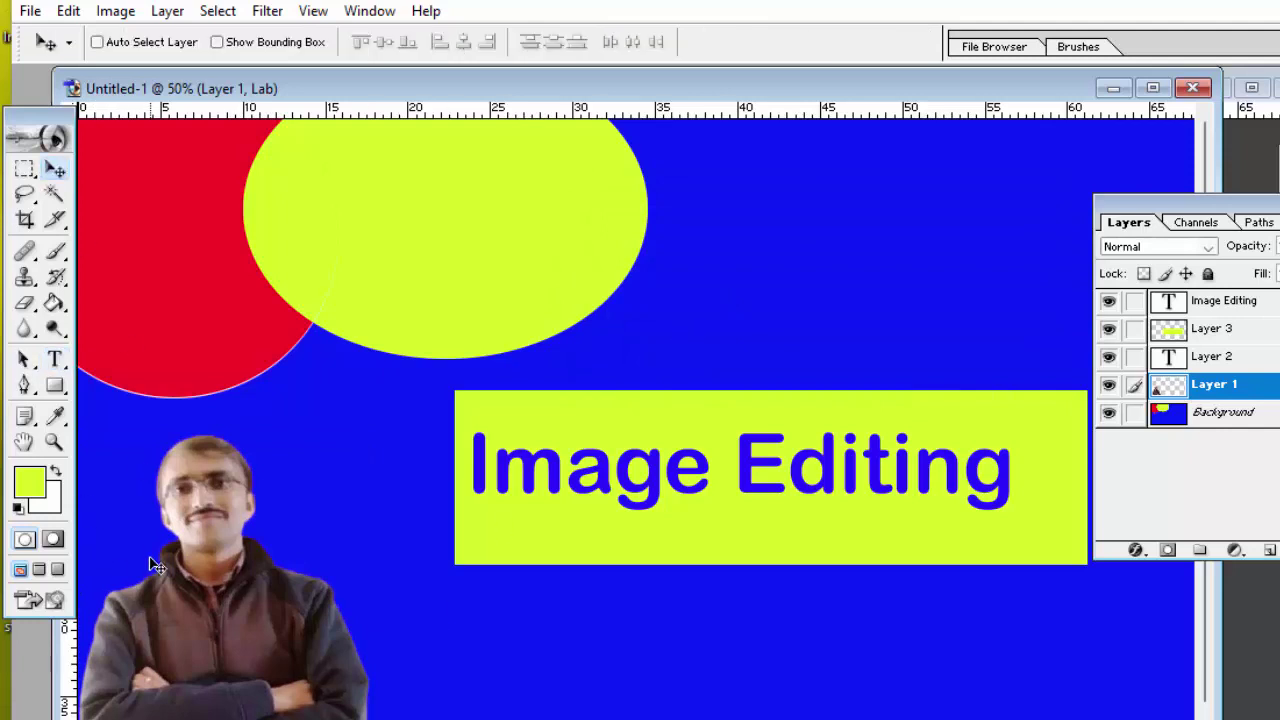
pyautogui.moveTo(175, 596); pyautogui.dragTo(173, 612)
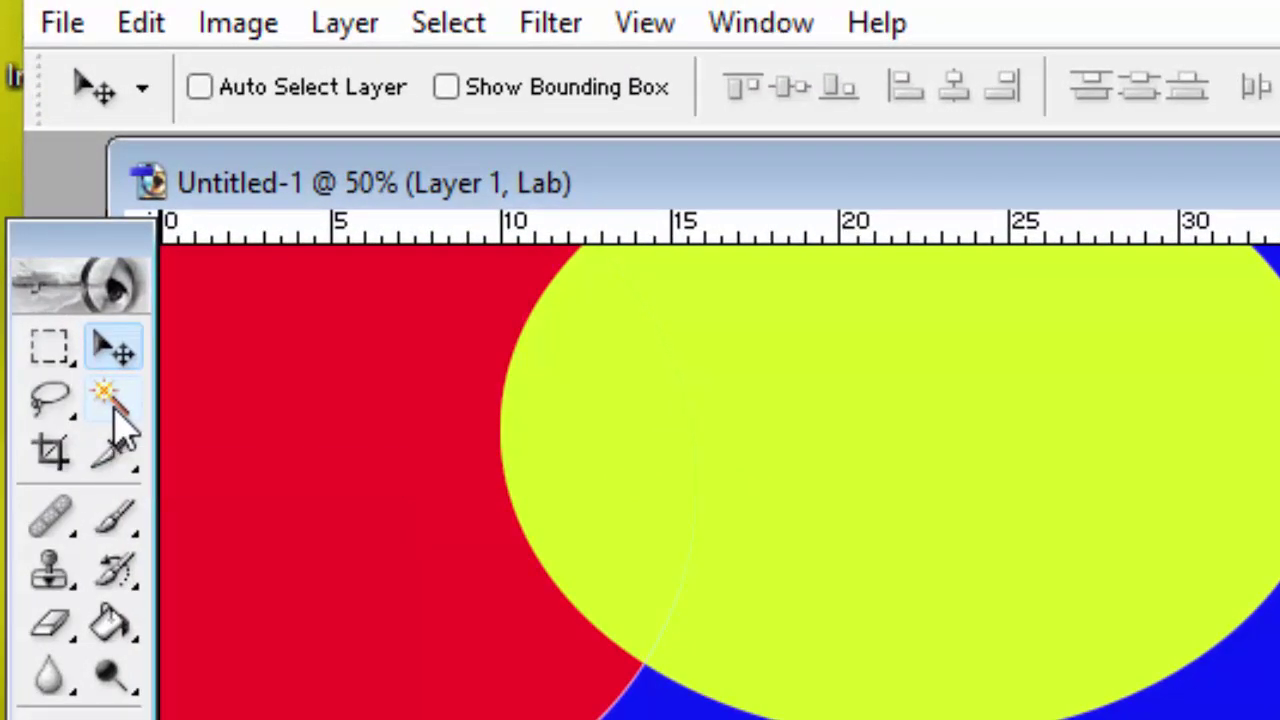
pyautogui.click(112, 405)
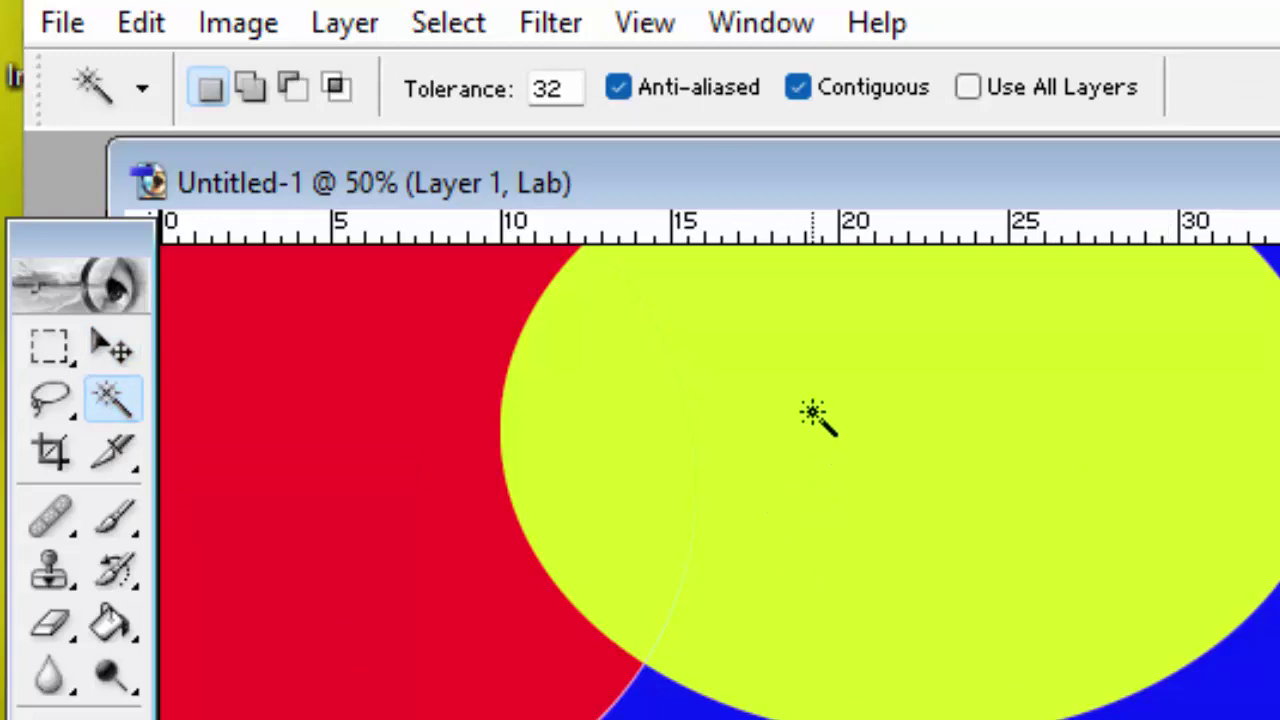
pyautogui.click(766, 405)
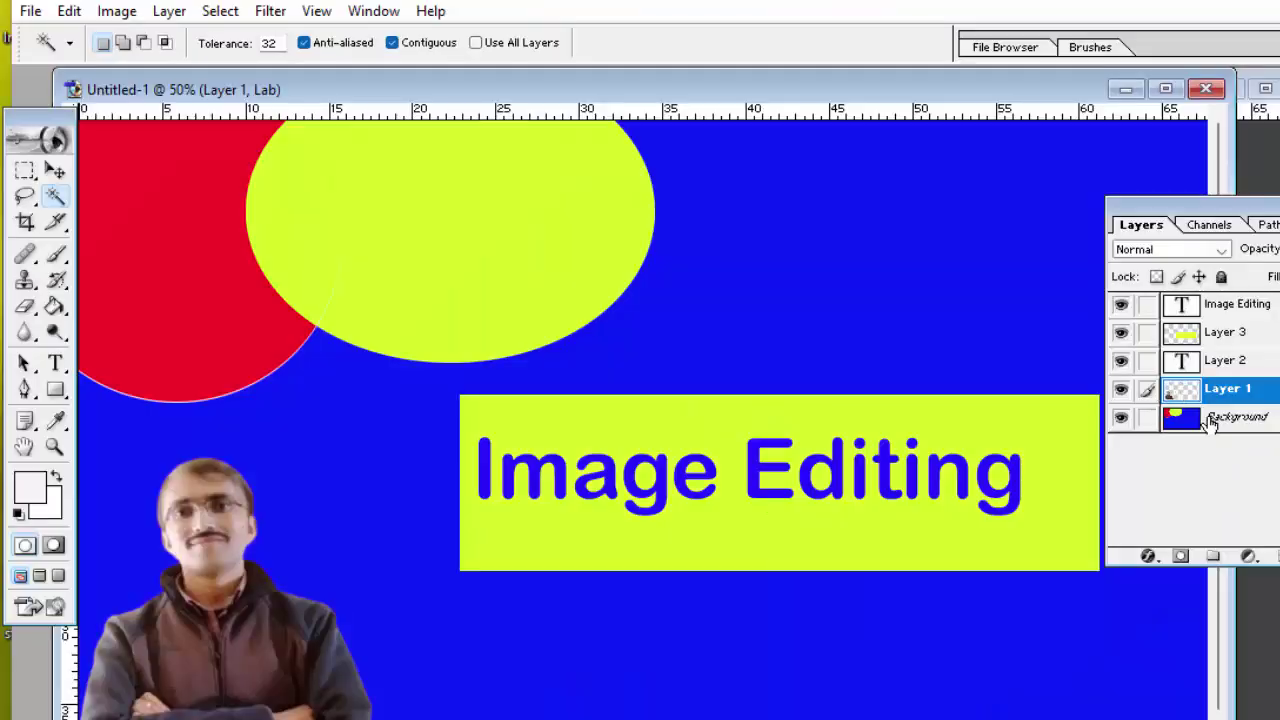
# Convert the Background into editable Layer 0 and select its blue area
pyautogui.doubleClick(1190, 425)
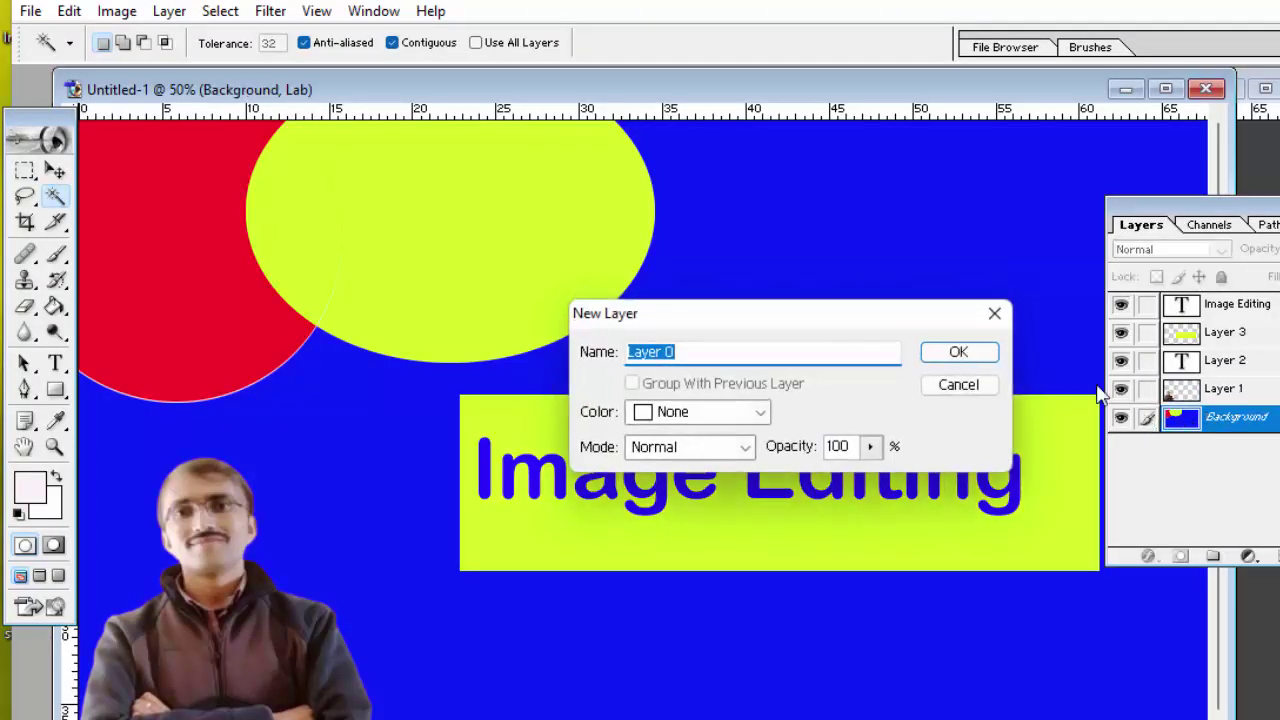
pyautogui.click(957, 354)
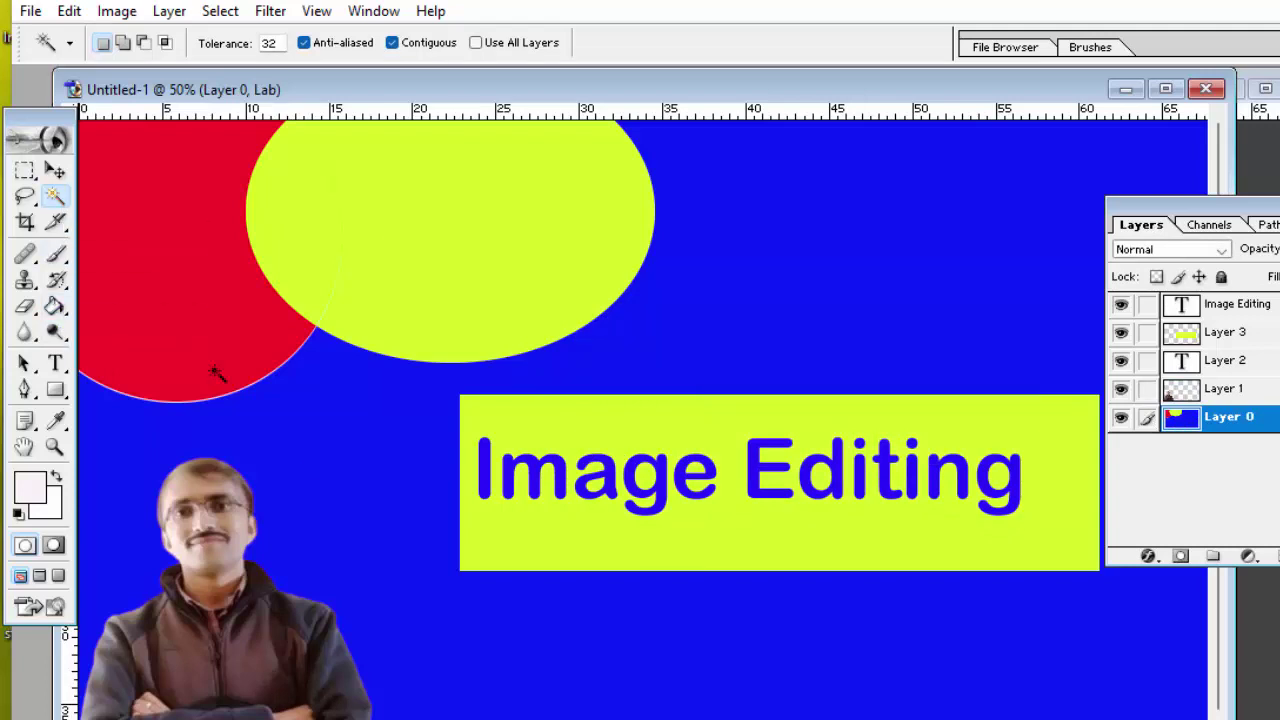
pyautogui.click(309, 469)
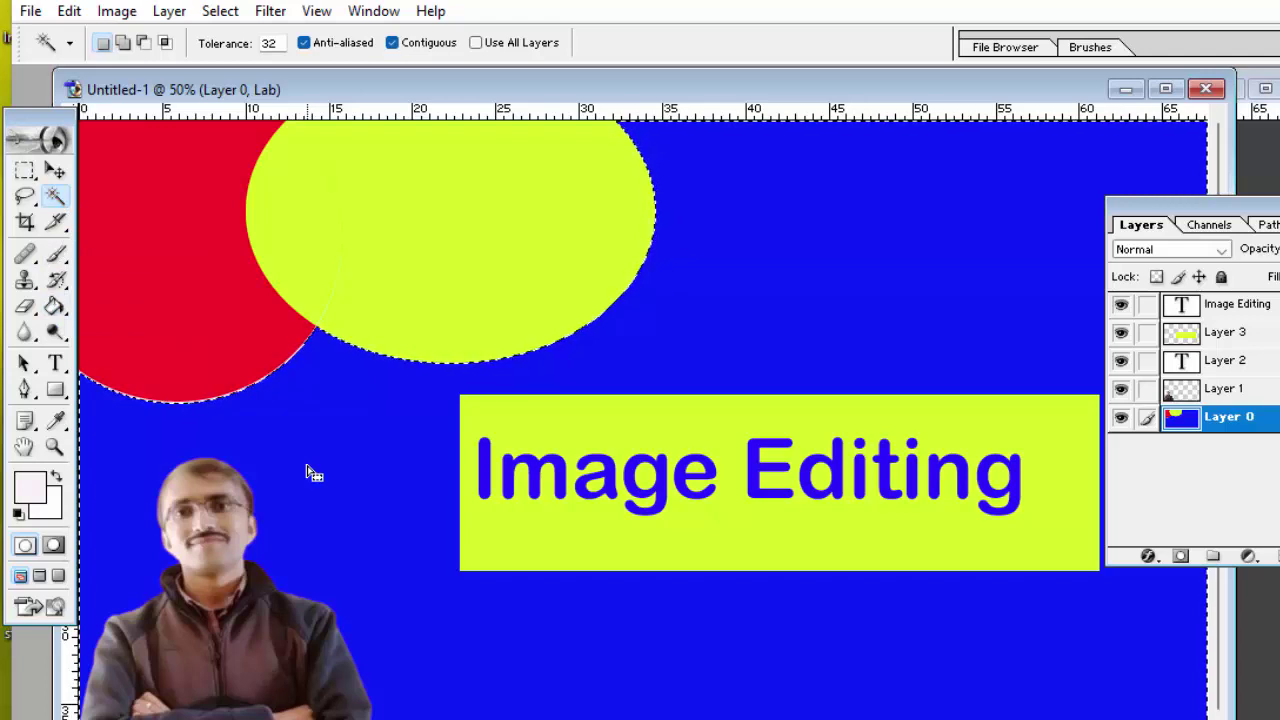
# Delete the blue background, the yellow ellipse and the red circle from Layer 0
pyautogui.press('Delete')
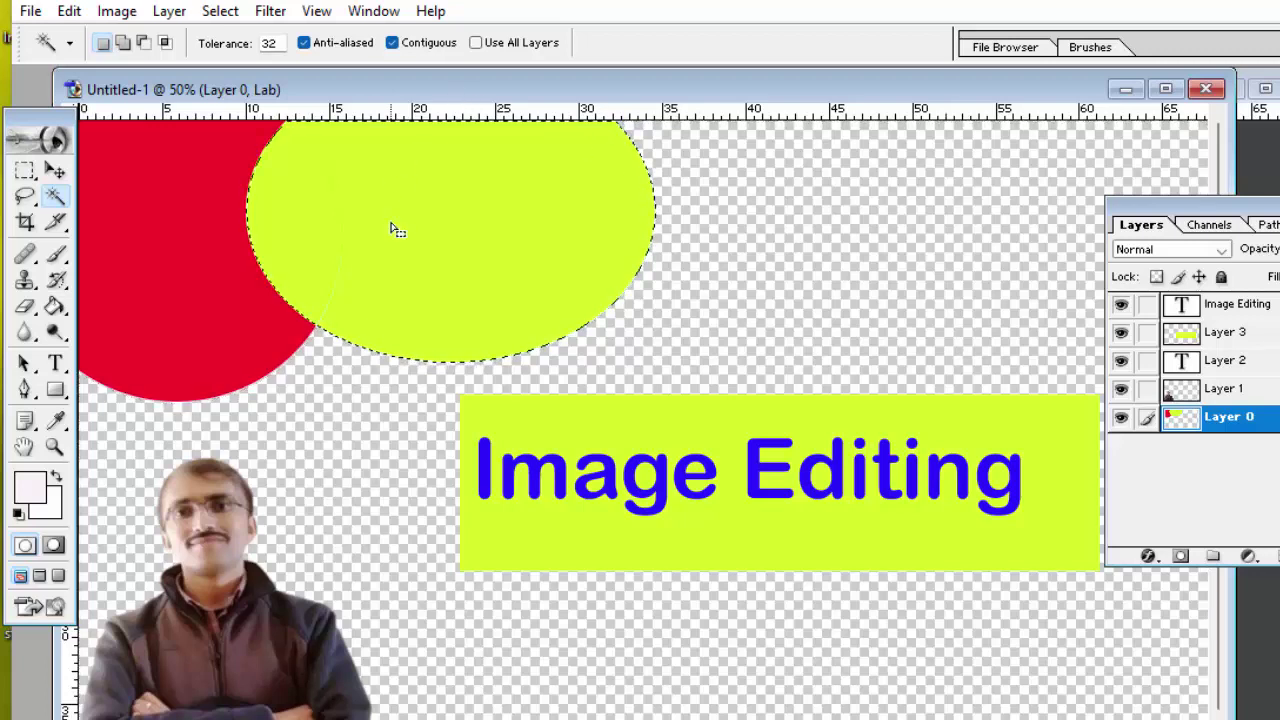
pyautogui.press('Delete')
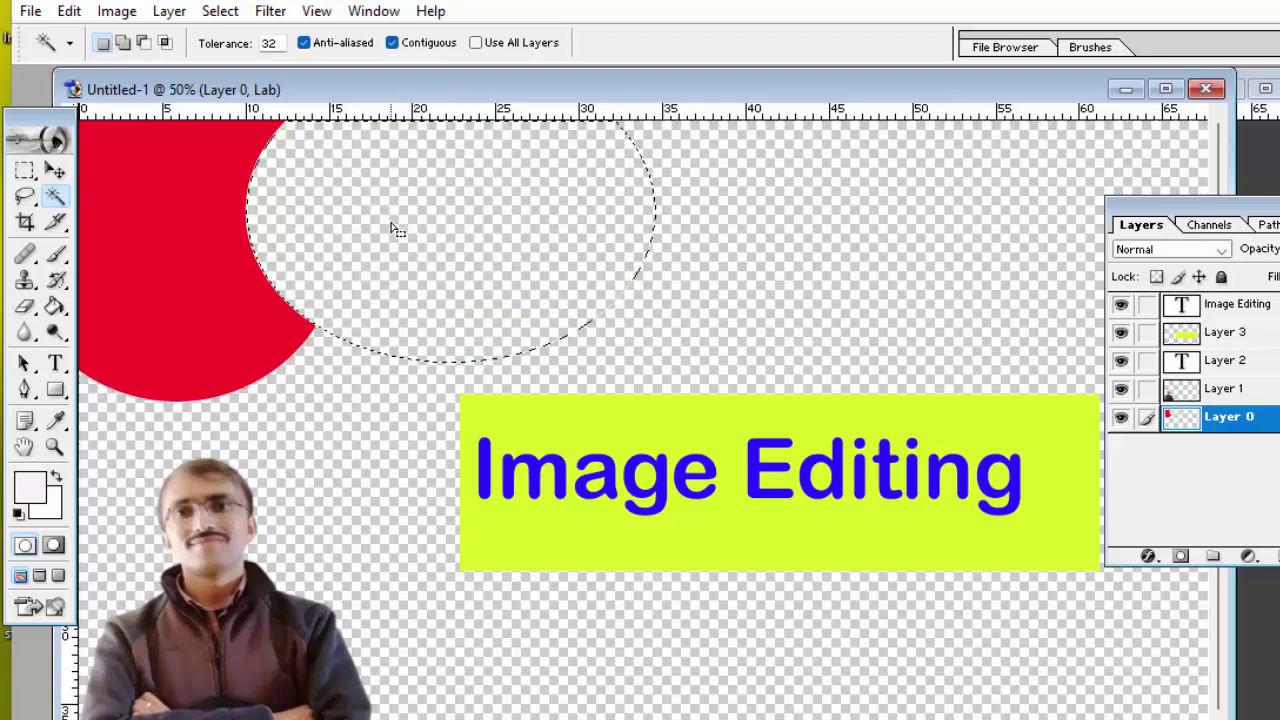
pyautogui.click(196, 308)
pyautogui.press('Delete')
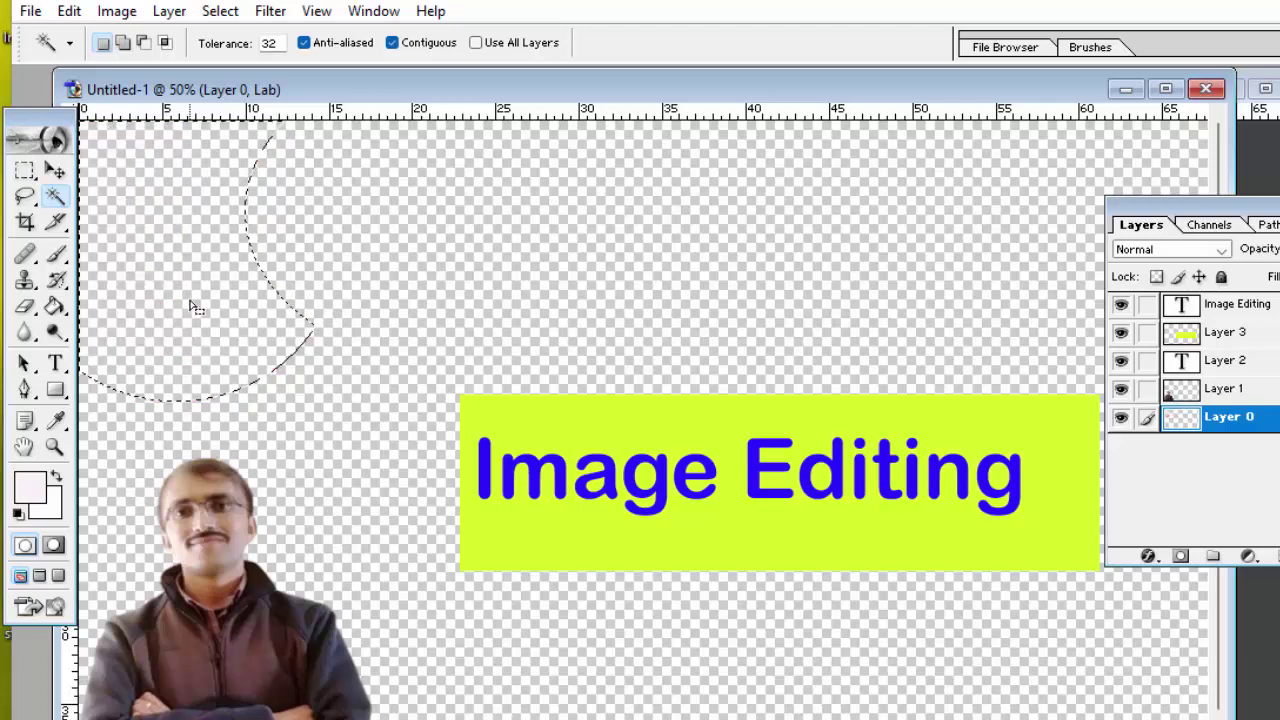
# On Layer 3, select and delete the yellow-green rectangle behind the blue text
pyautogui.click(597, 421)
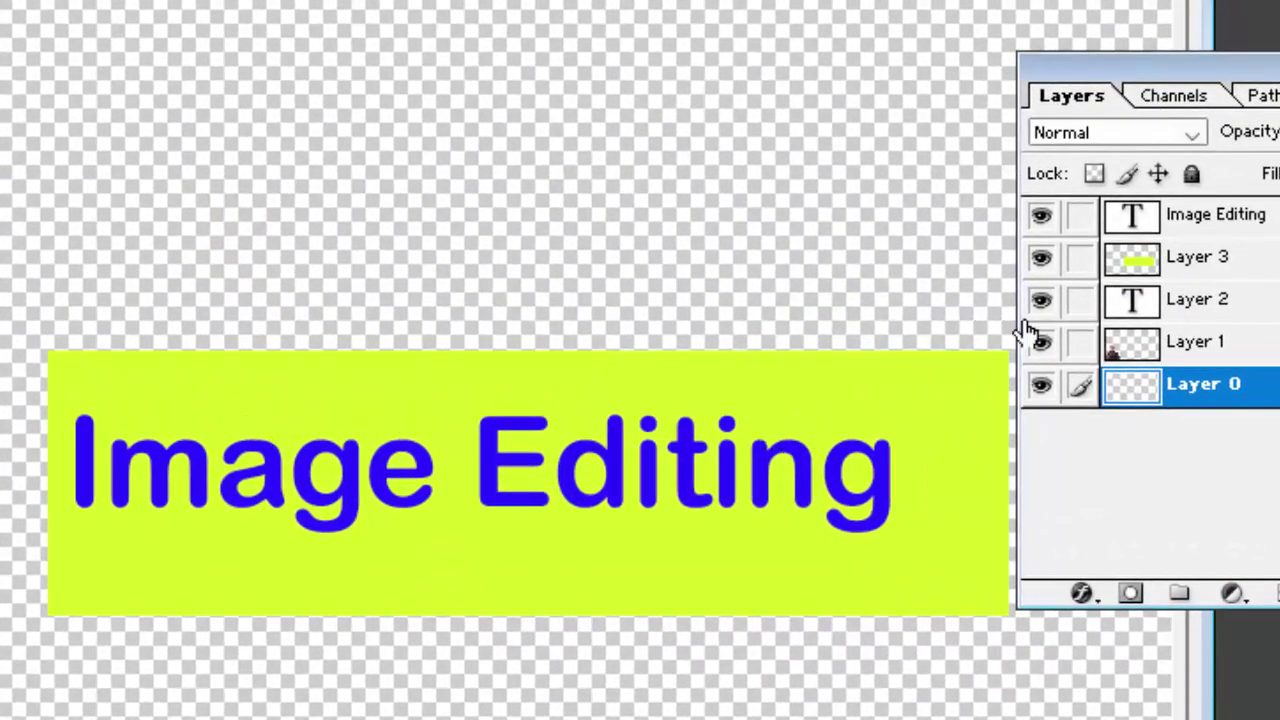
pyautogui.doubleClick(1131, 214)
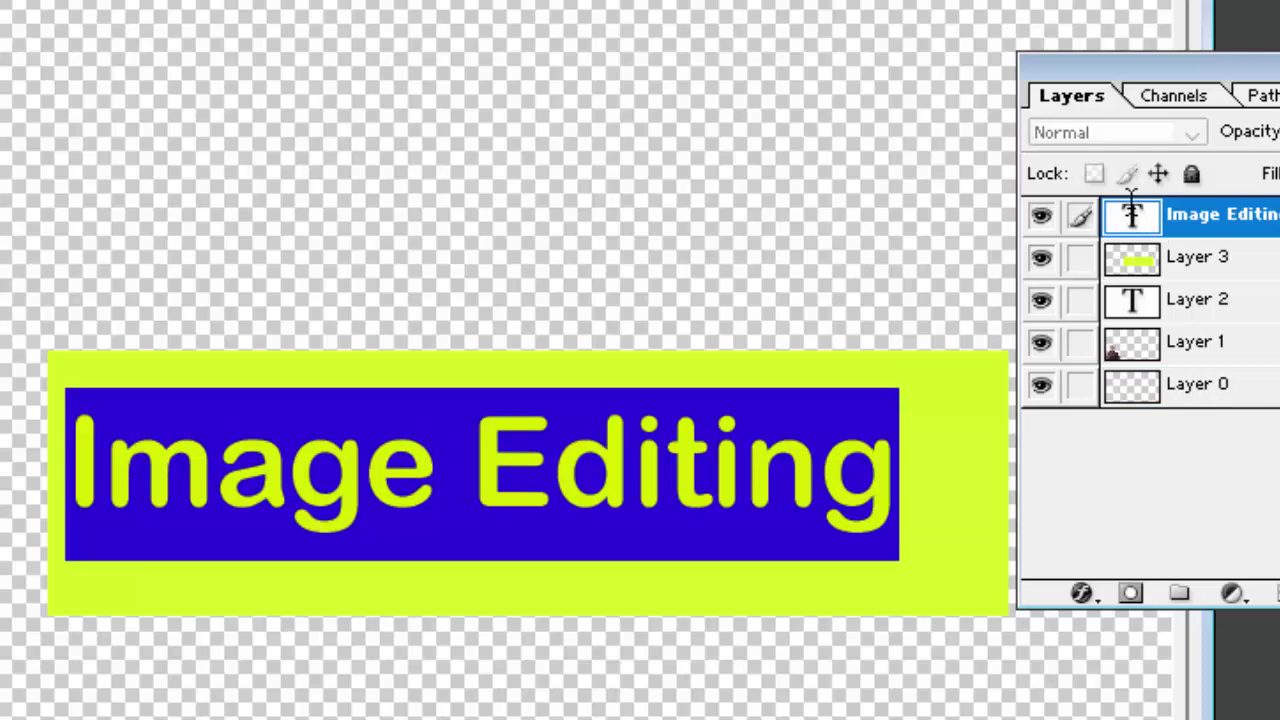
pyautogui.click(1130, 262)
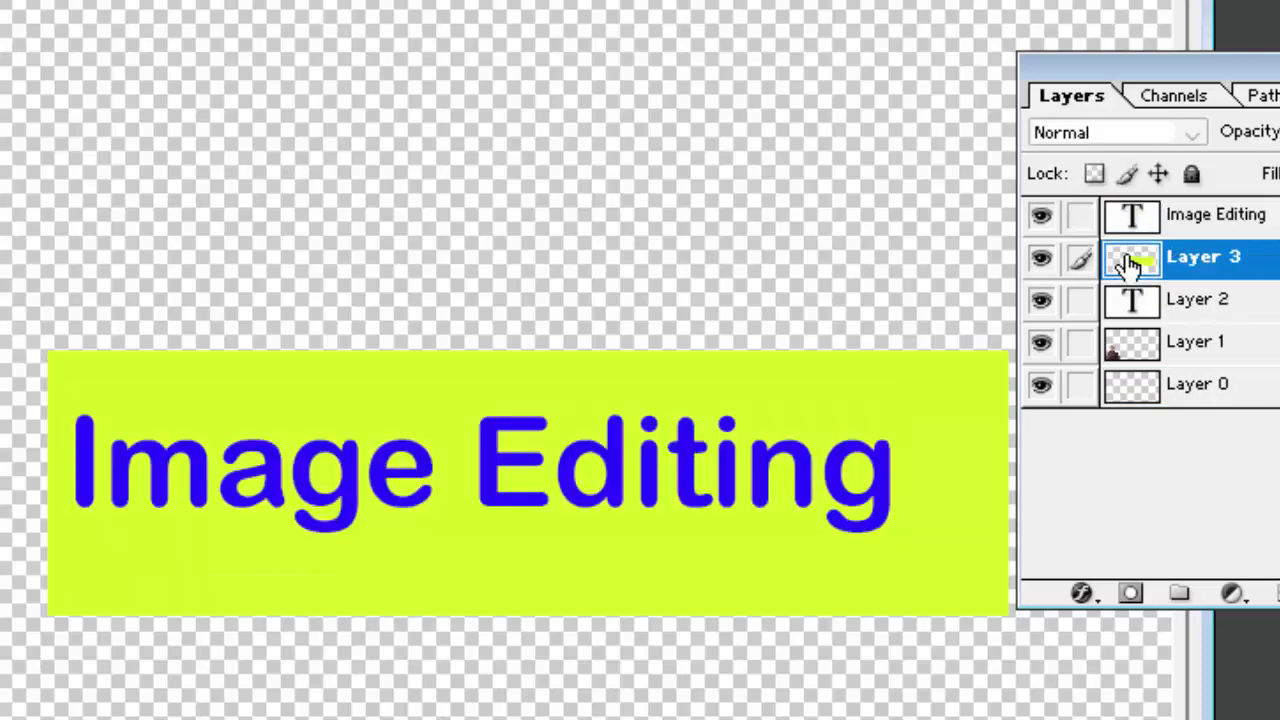
pyautogui.doubleClick(1130, 262)
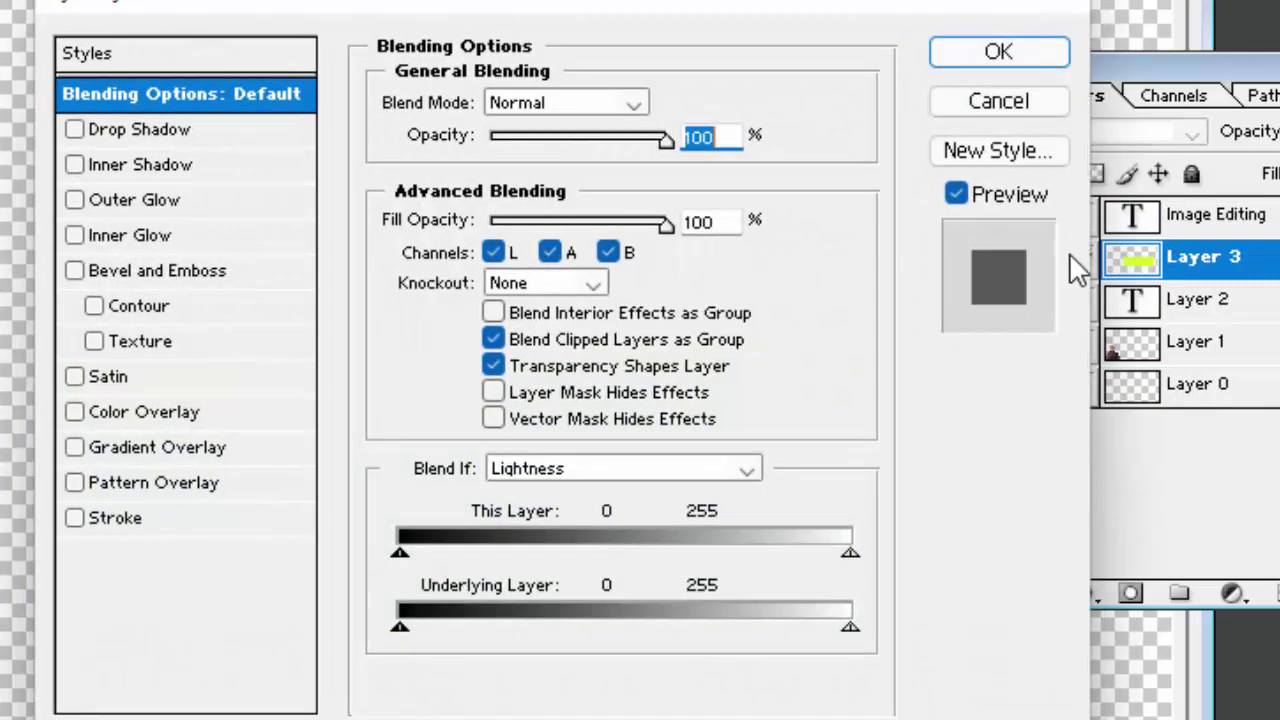
pyautogui.click(1008, 54)
pyautogui.click(497, 397)
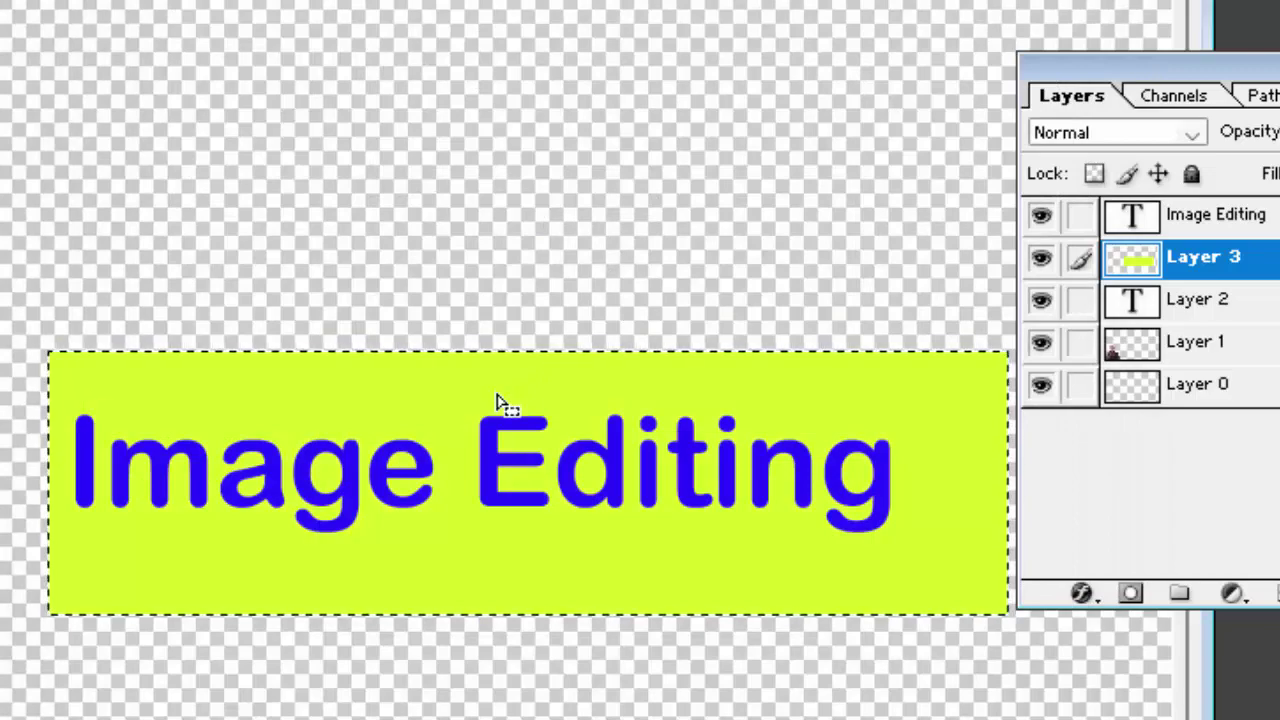
pyautogui.press('Delete')
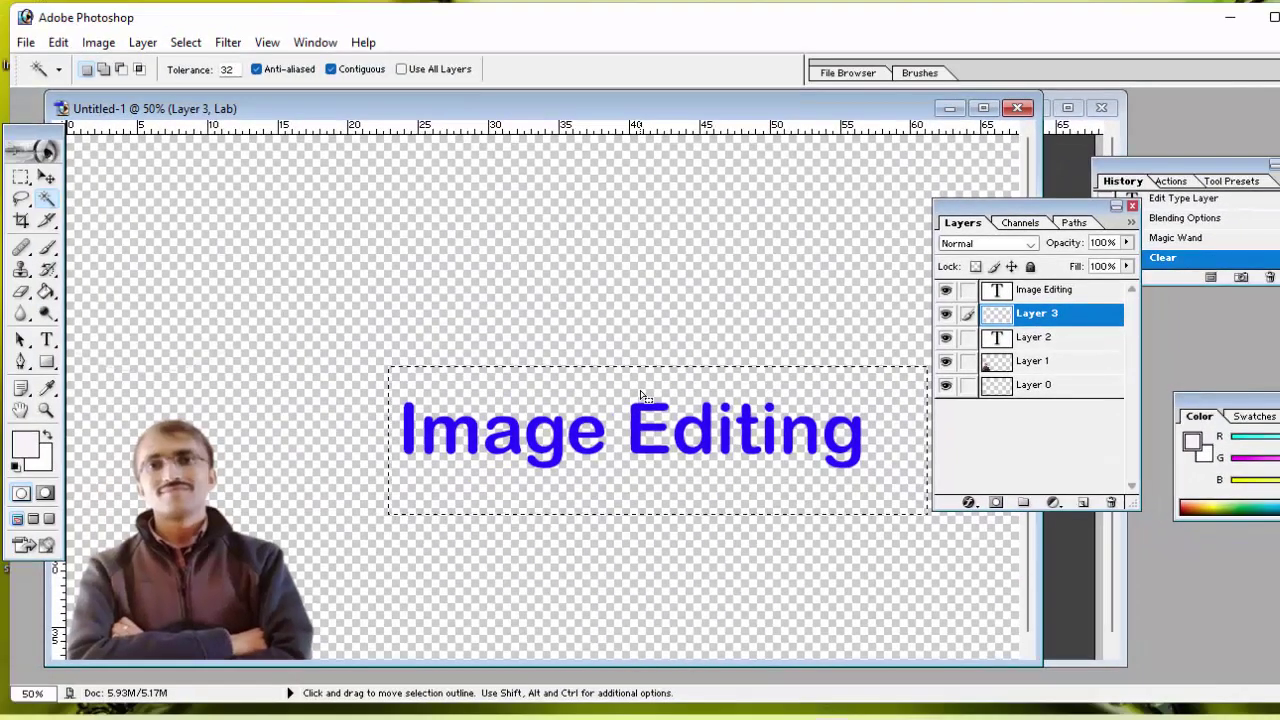